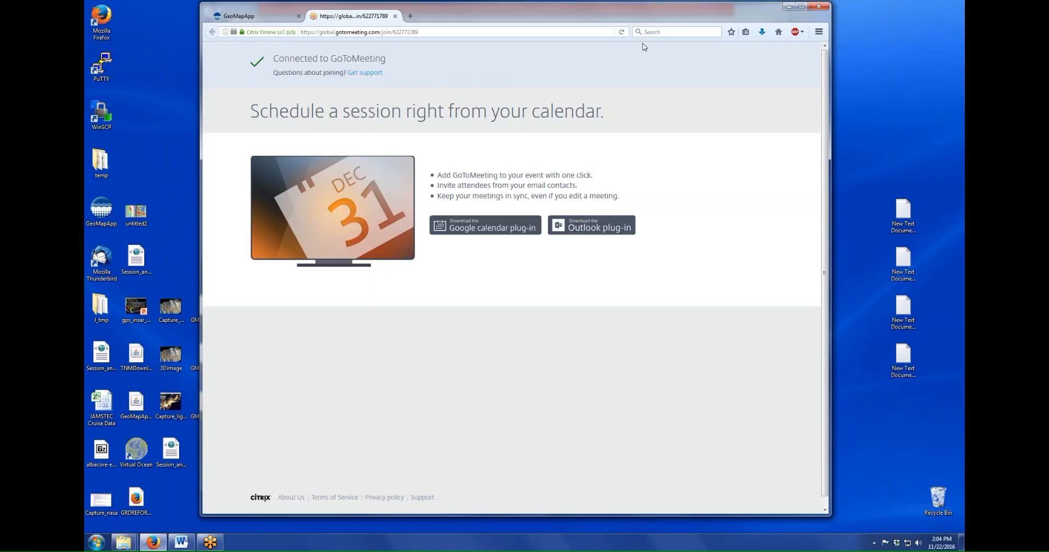
- Open the Recently-Added Data page of the GeoMapApp website in the browser and review the 2016 data sets
{"action": "left_click", "coordinate": [788, 8]}
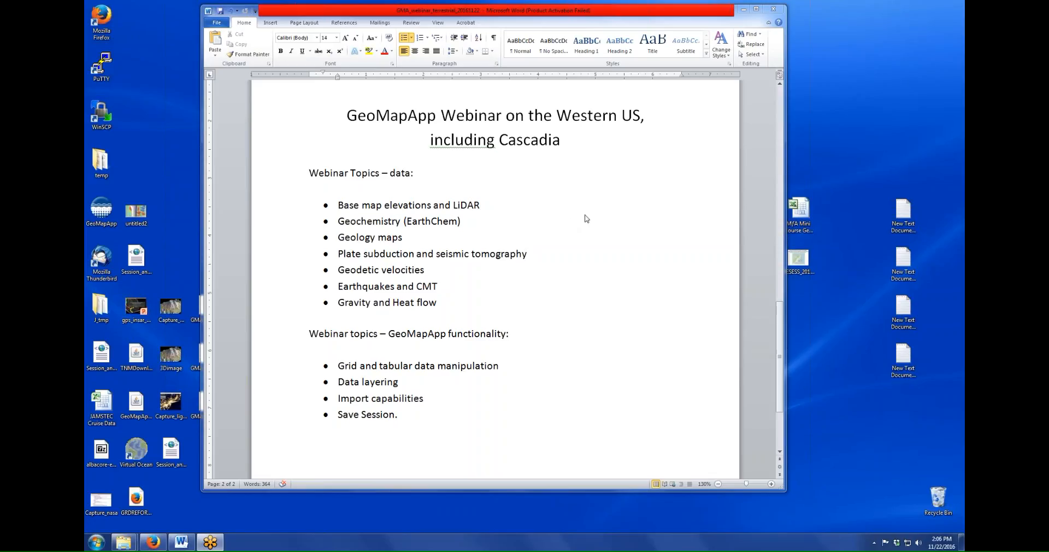
{"action": "left_click", "coordinate": [264, 391]}
{"action": "left_click", "coordinate": [252, 17]}
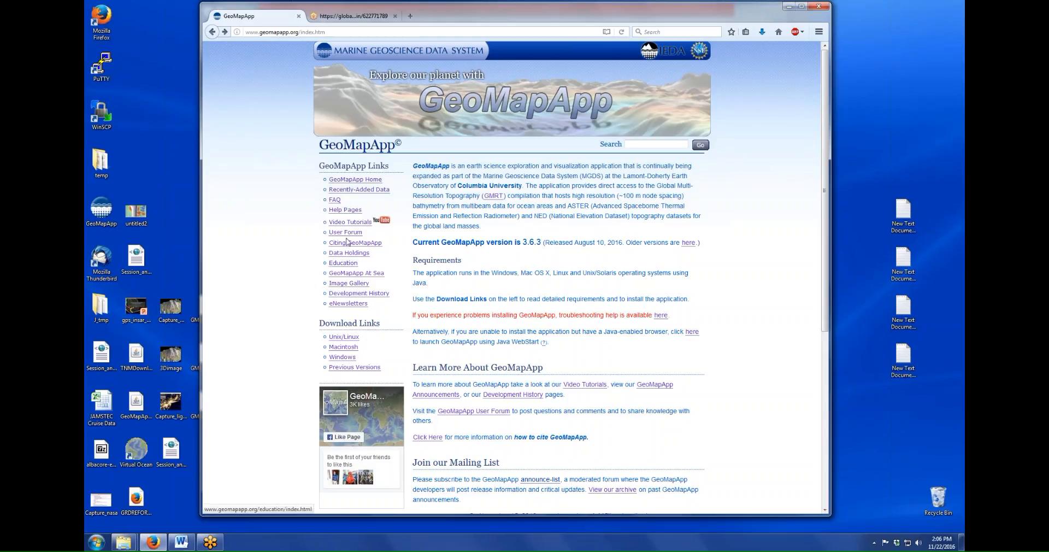
{"action": "left_click", "coordinate": [347, 190]}
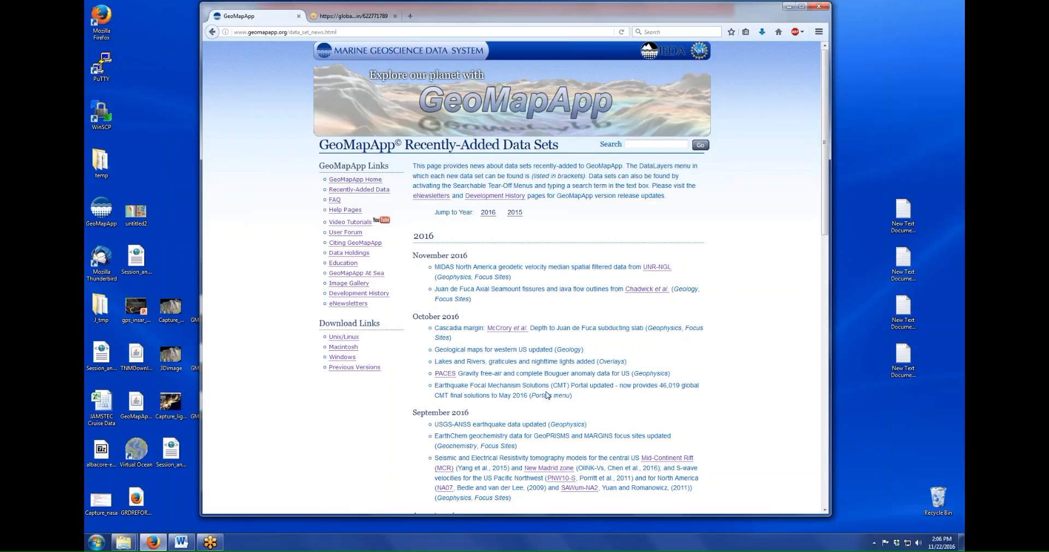
{"action": "scroll", "coordinate": [547, 395], "scroll_direction": "down", "scroll_amount": 6}
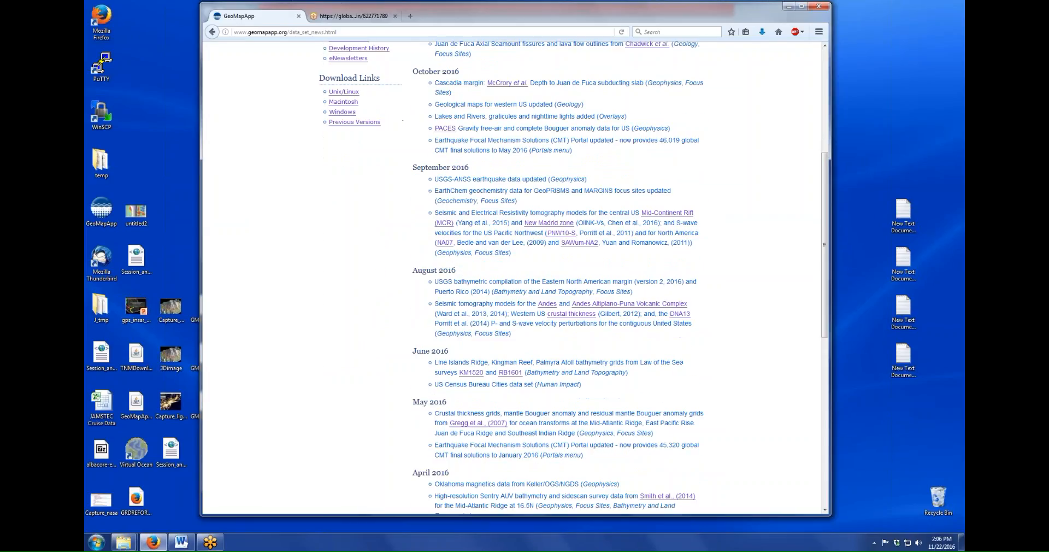
{"action": "scroll", "coordinate": [349, 186], "scroll_direction": "up", "scroll_amount": 6}
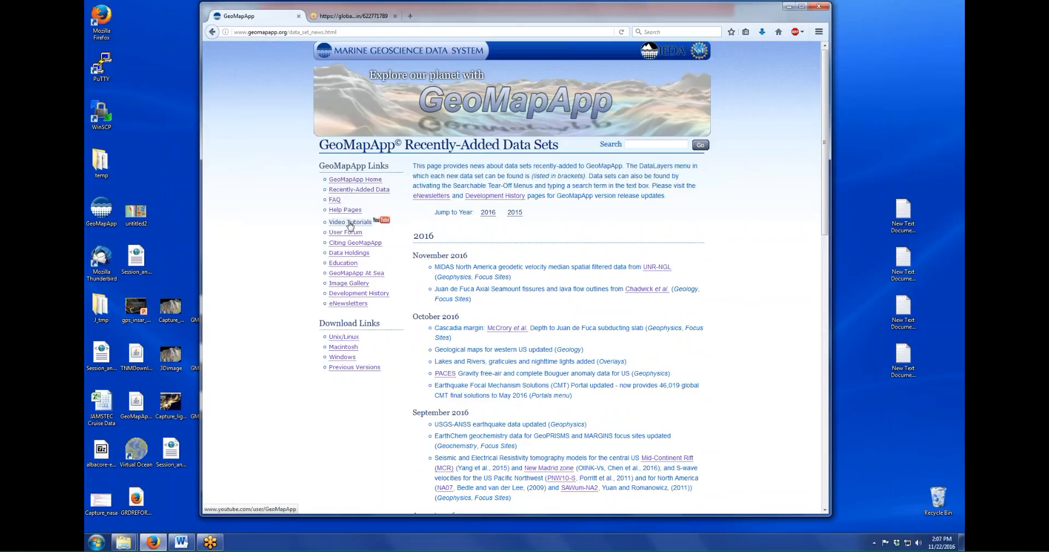
- Browse the help section's list of video tutorials and the GeoMapApp YouTube channel's uploads, returning to the tutorials page
{"action": "left_click", "coordinate": [345, 209]}
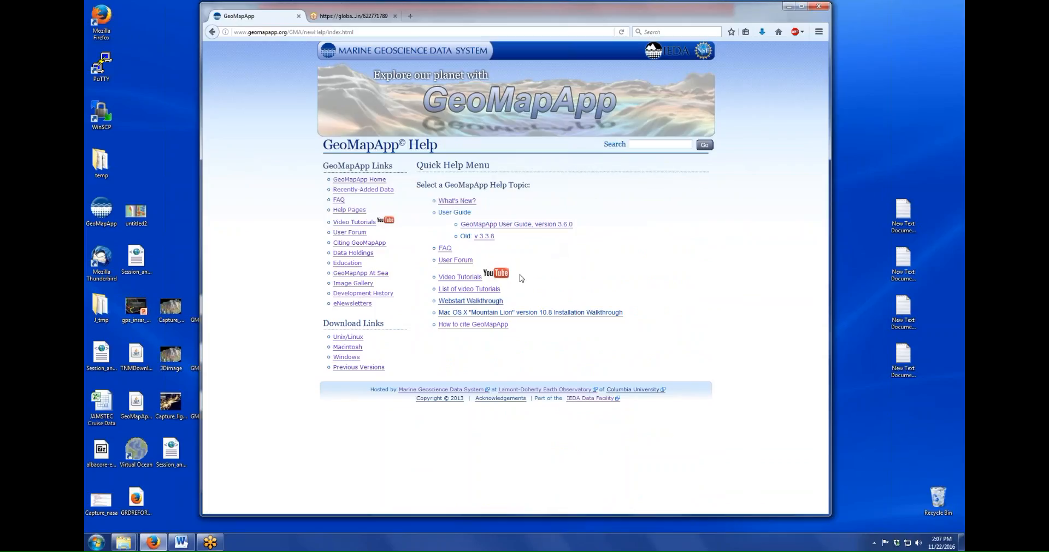
{"action": "left_click", "coordinate": [462, 290]}
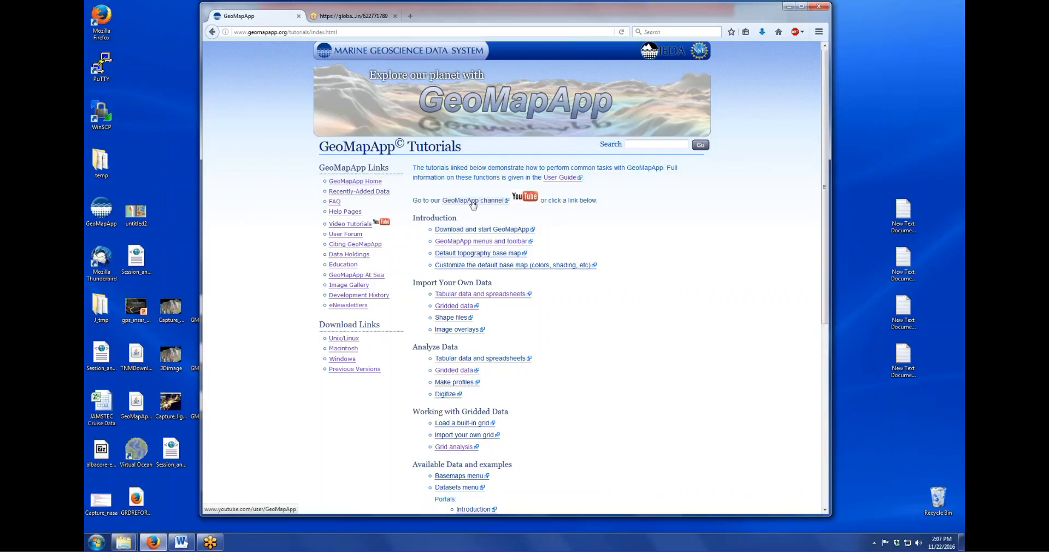
{"action": "left_click", "coordinate": [472, 201]}
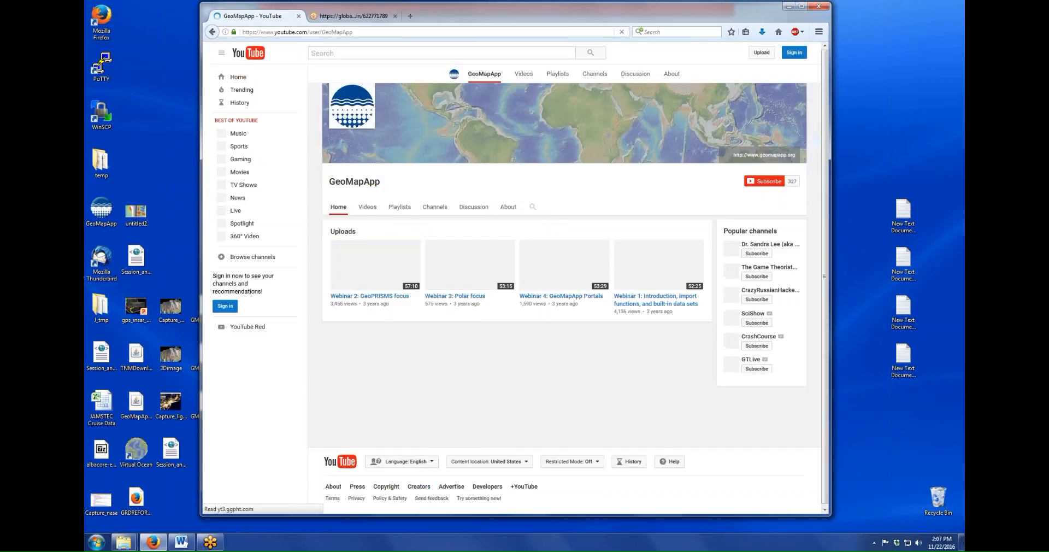
{"action": "left_click", "coordinate": [367, 190]}
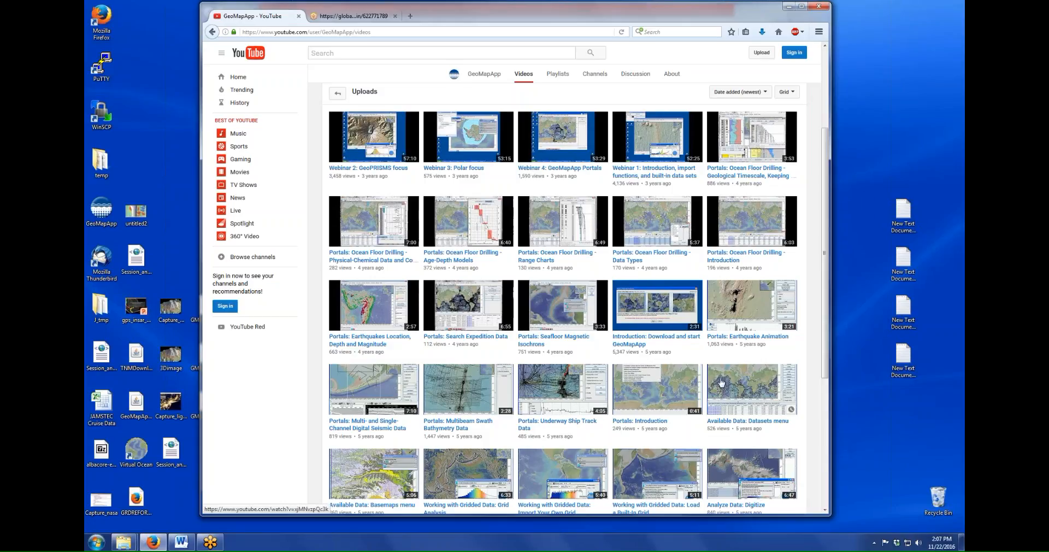
{"action": "left_click", "coordinate": [212, 32]}
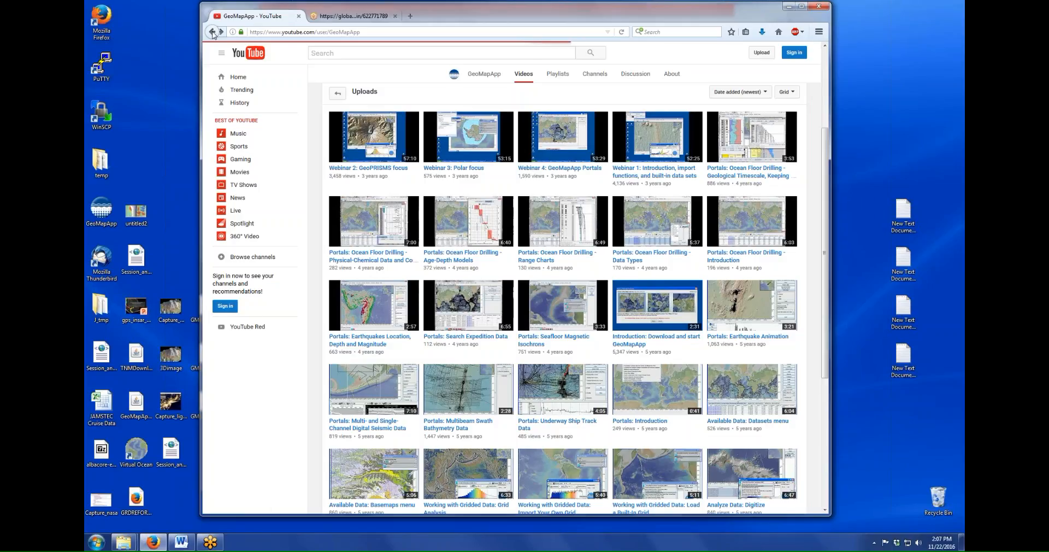
{"action": "left_click", "coordinate": [212, 32]}
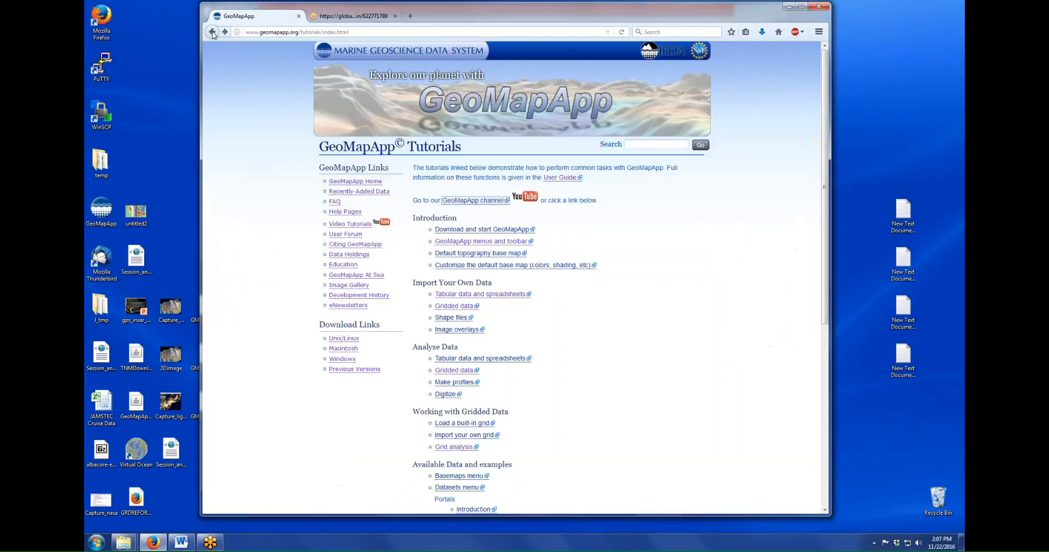
- Minimize the browser and the webinar outline, and launch GeoMapApp with the Mercator base map projection
{"action": "left_click", "coordinate": [788, 7]}
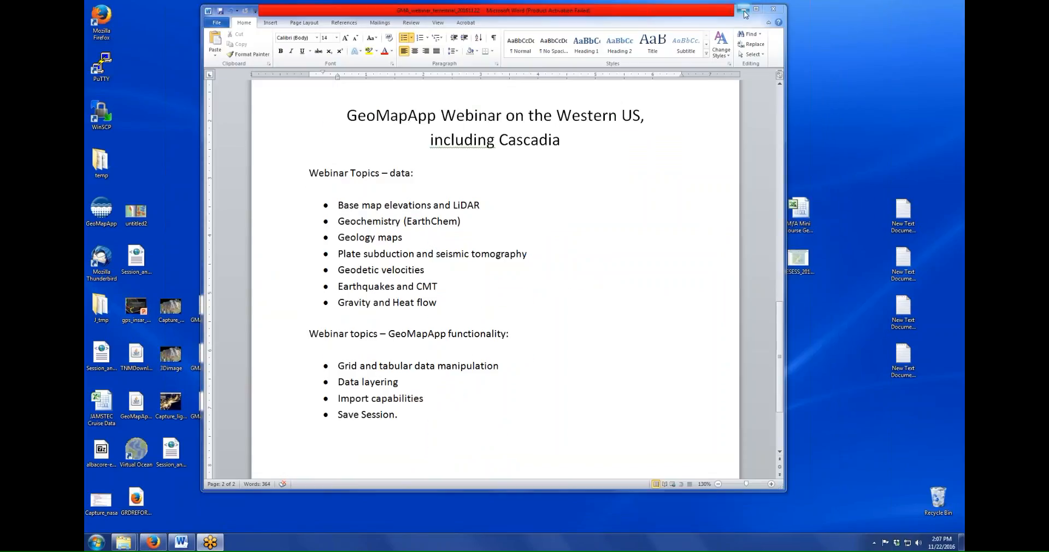
{"action": "left_click", "coordinate": [744, 10]}
{"action": "double_click", "coordinate": [101, 208]}
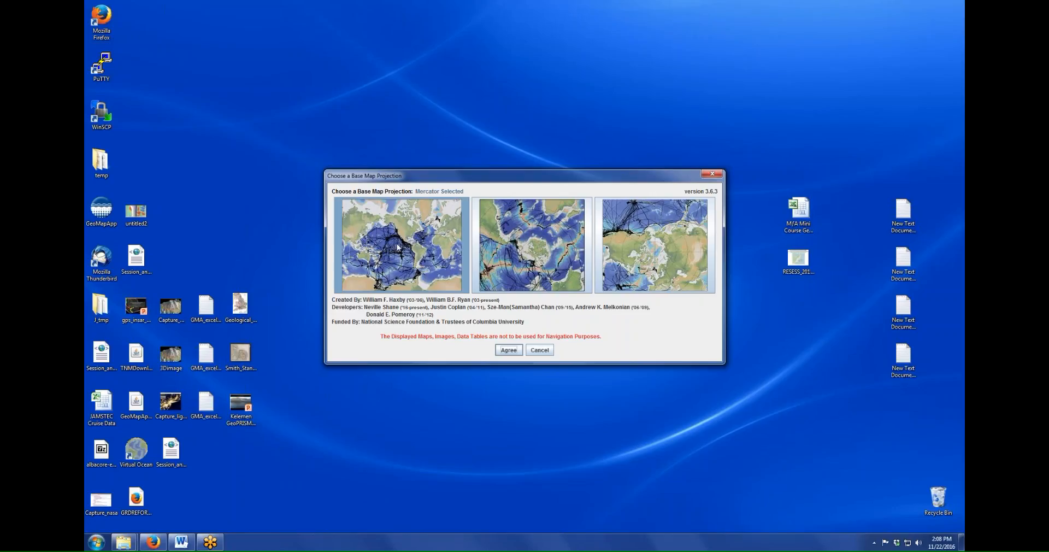
{"action": "left_click", "coordinate": [507, 350]}
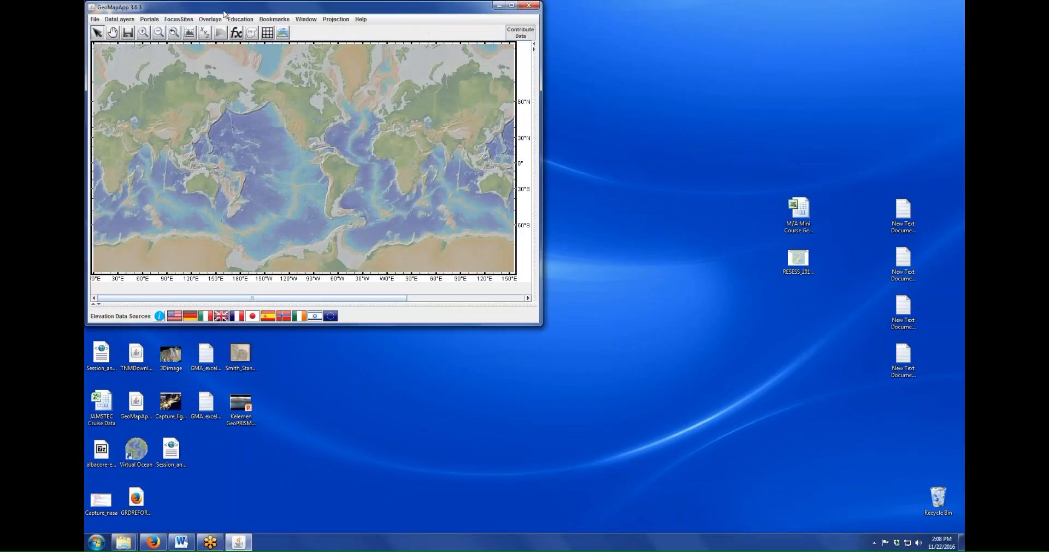
- Enlarge the GeoMapApp window and position it to fill most of the desktop
{"action": "left_click_drag", "start_coordinate": [252, 23], "coordinate": [296, 13]}
{"action": "left_click_drag", "start_coordinate": [623, 329], "coordinate": [850, 514]}
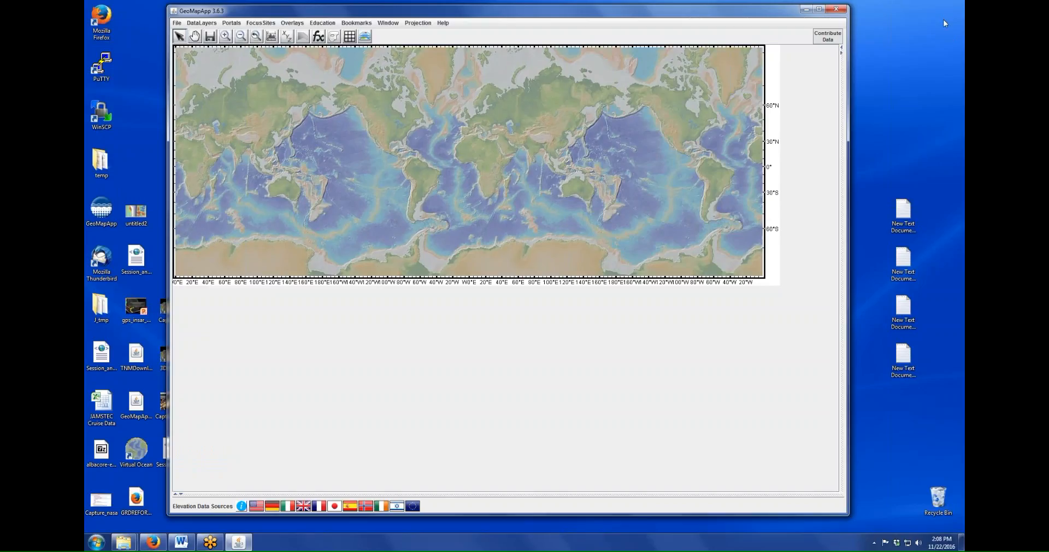
{"action": "left_click", "coordinate": [949, 24]}
{"action": "left_click", "coordinate": [760, 34]}
{"action": "left_click_drag", "start_coordinate": [670, 16], "coordinate": [671, 22]}
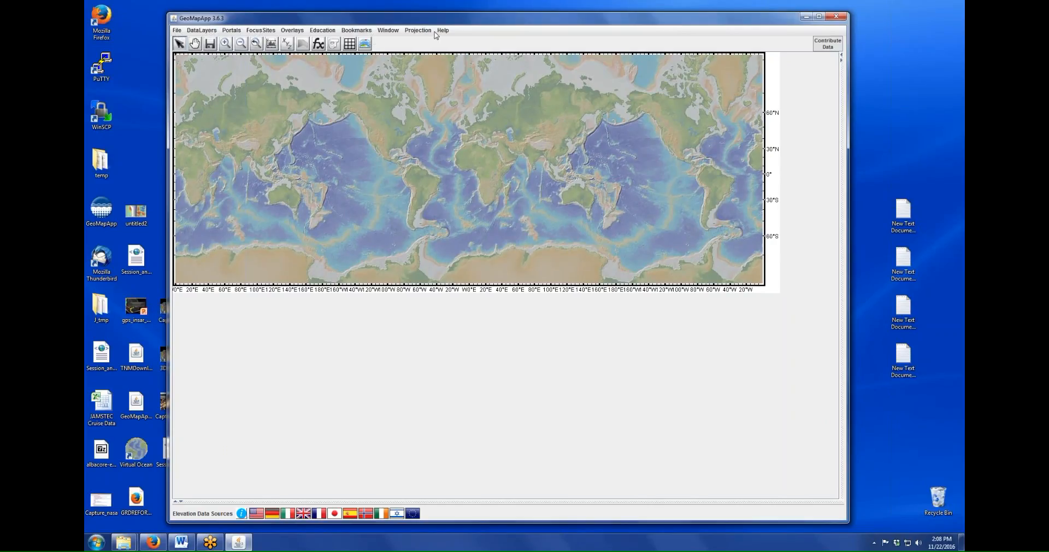
- Review the import, session and save options, the data layer categories, the portals, and the MARGINS and GeoPRISMS focus sites
{"action": "left_click", "coordinate": [177, 31]}
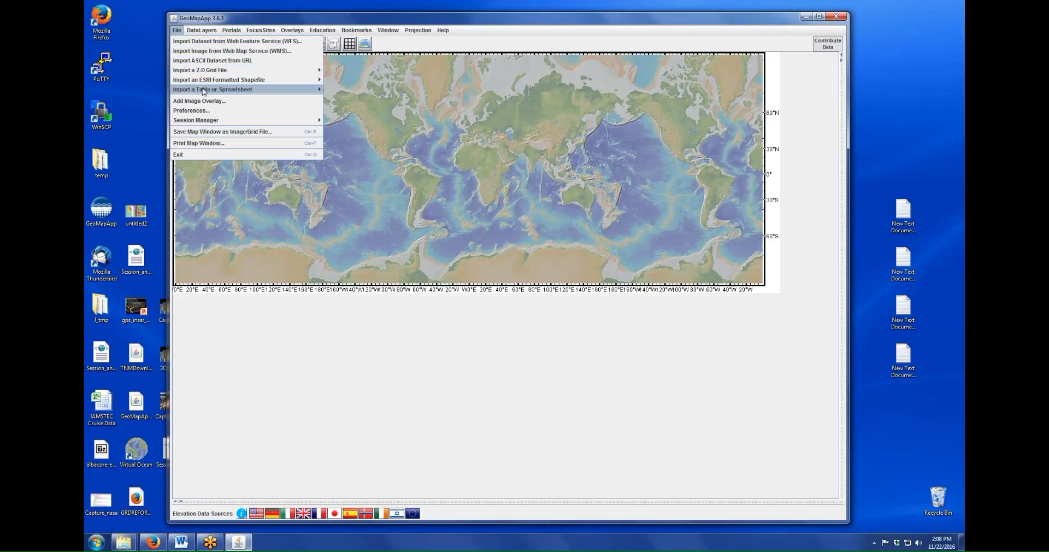
{"action": "mouse_move", "coordinate": [203, 91]}
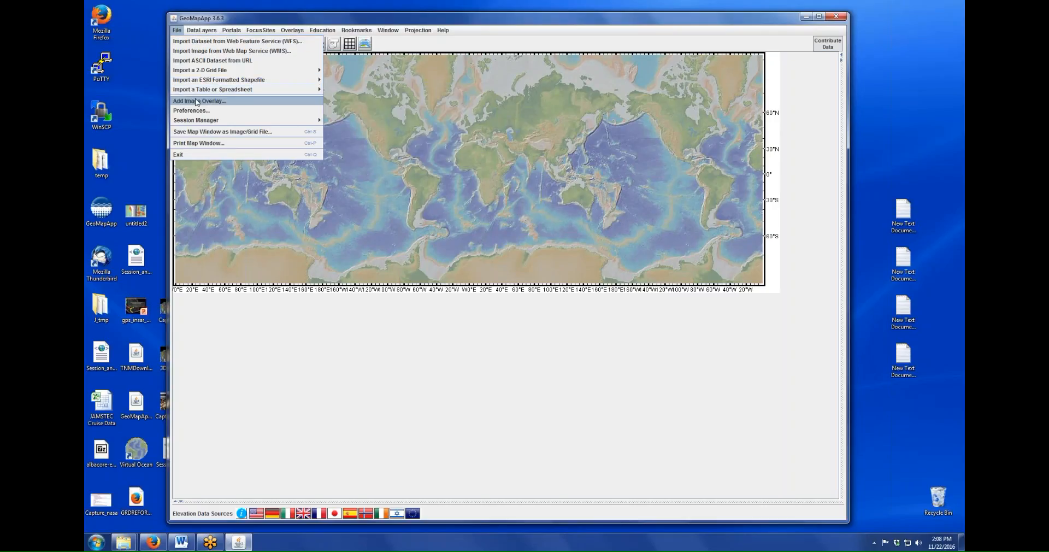
{"action": "mouse_move", "coordinate": [200, 121]}
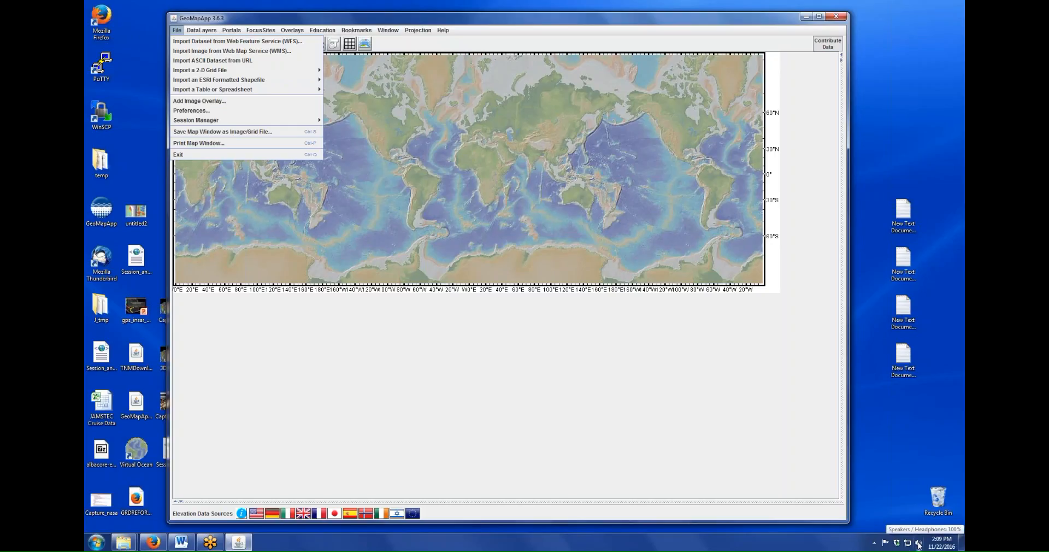
{"action": "left_click", "coordinate": [489, 16]}
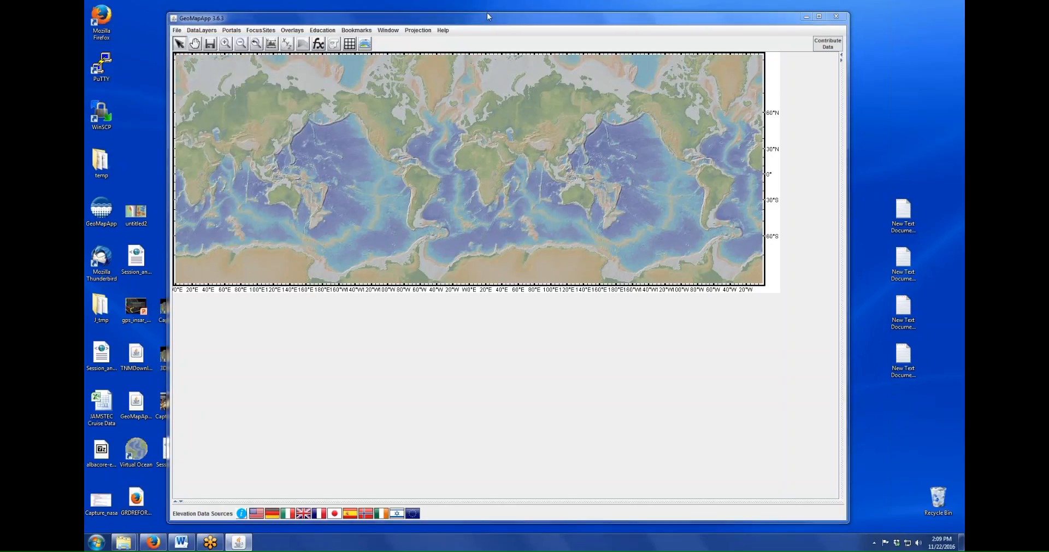
{"action": "left_click", "coordinate": [591, 13]}
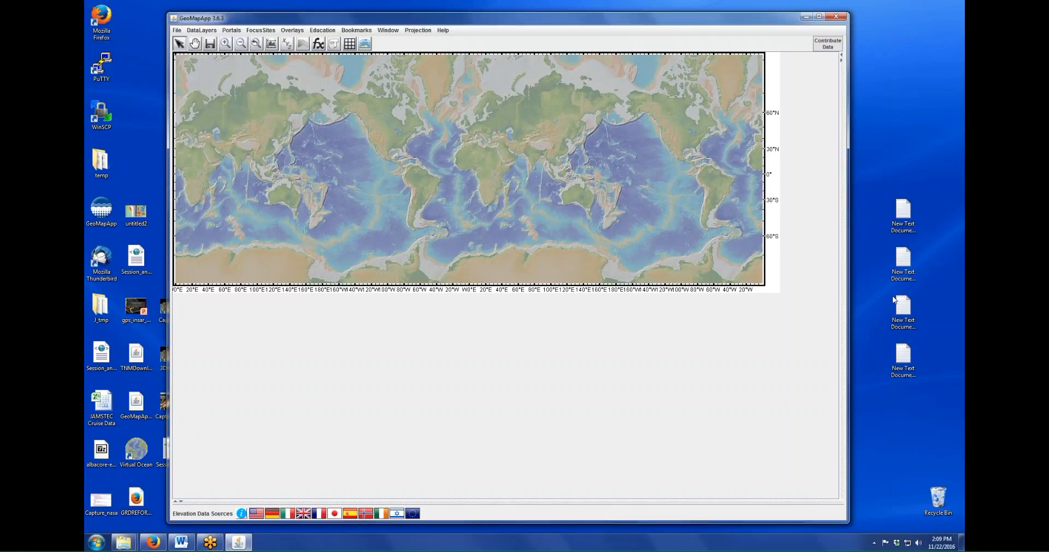
{"action": "left_click", "coordinate": [843, 265]}
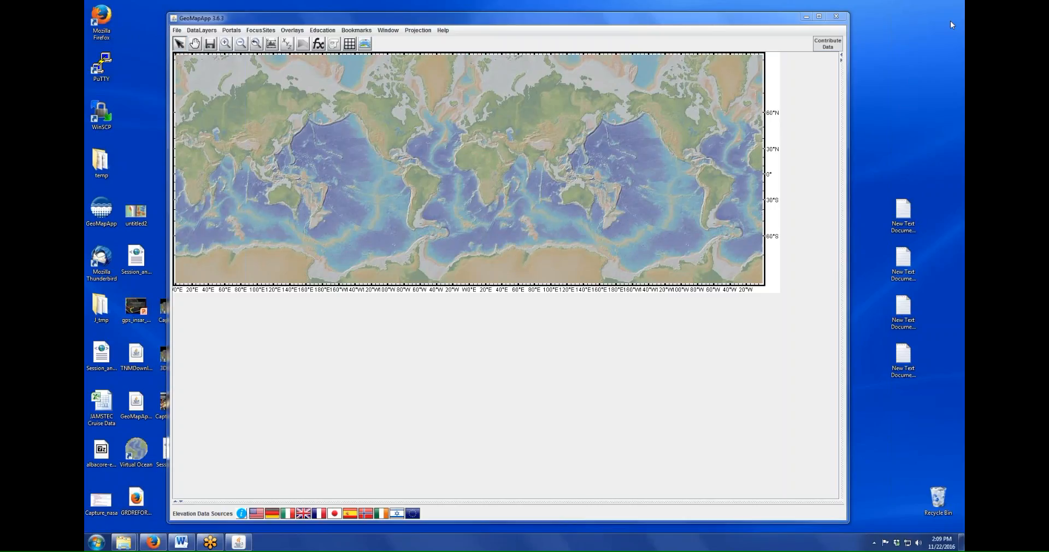
{"action": "left_click", "coordinate": [176, 30]}
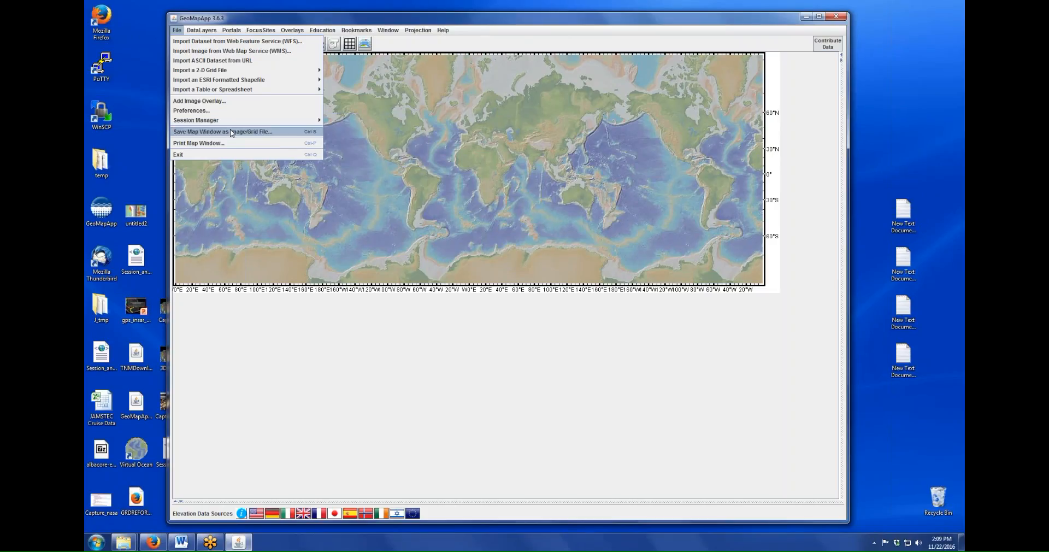
{"action": "mouse_move", "coordinate": [201, 31]}
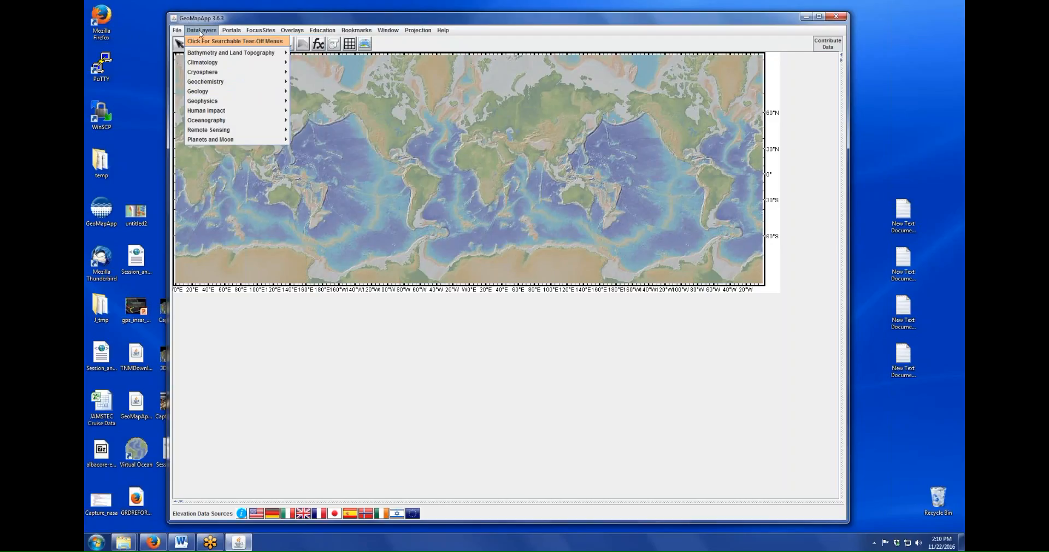
{"action": "mouse_move", "coordinate": [212, 64]}
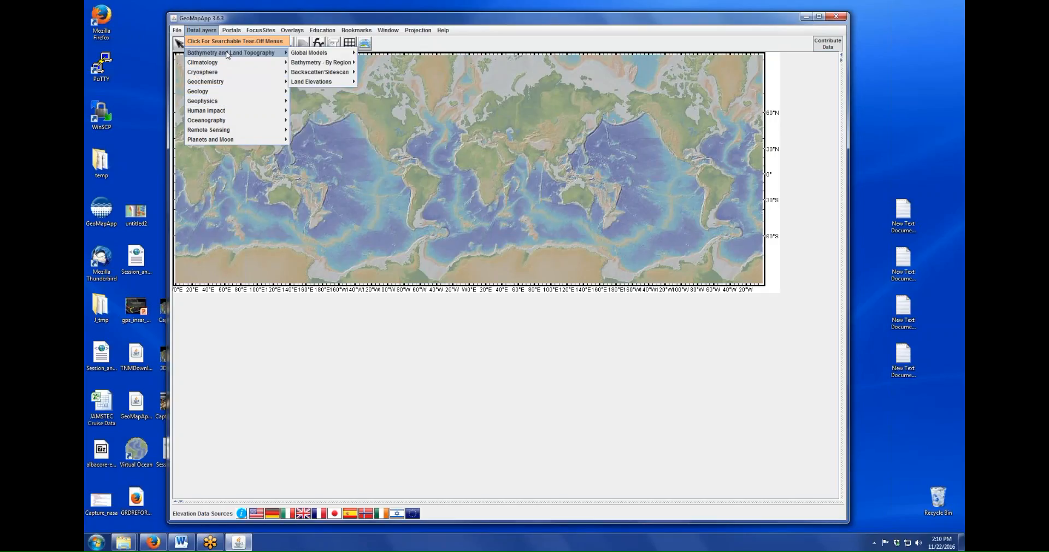
{"action": "mouse_move", "coordinate": [234, 31]}
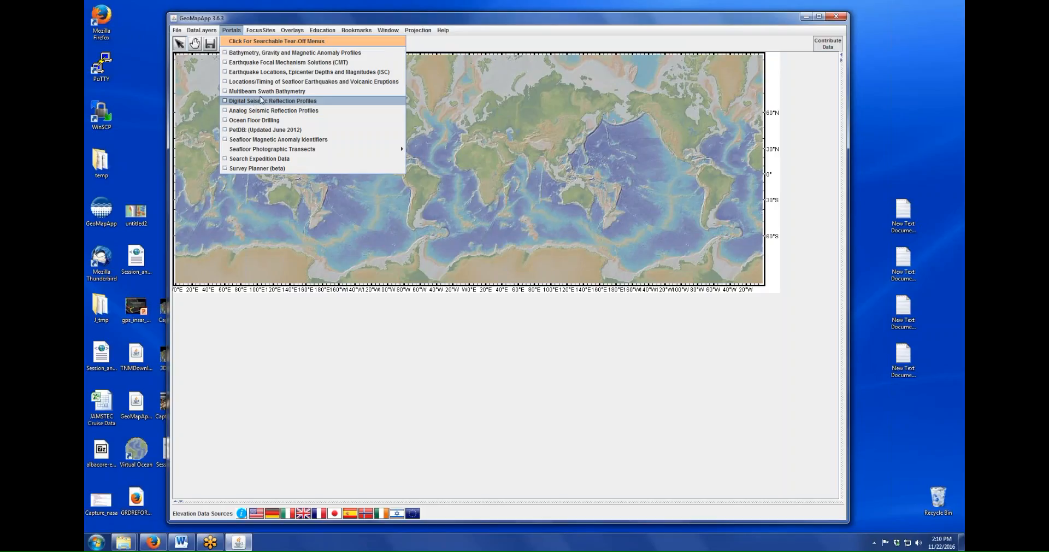
{"action": "mouse_move", "coordinate": [263, 31]}
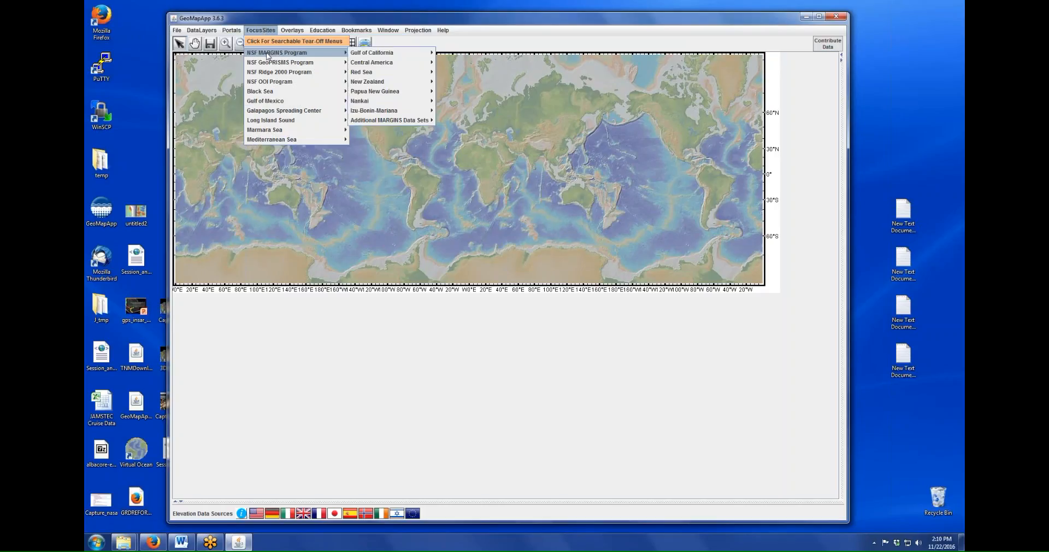
{"action": "mouse_move", "coordinate": [277, 74]}
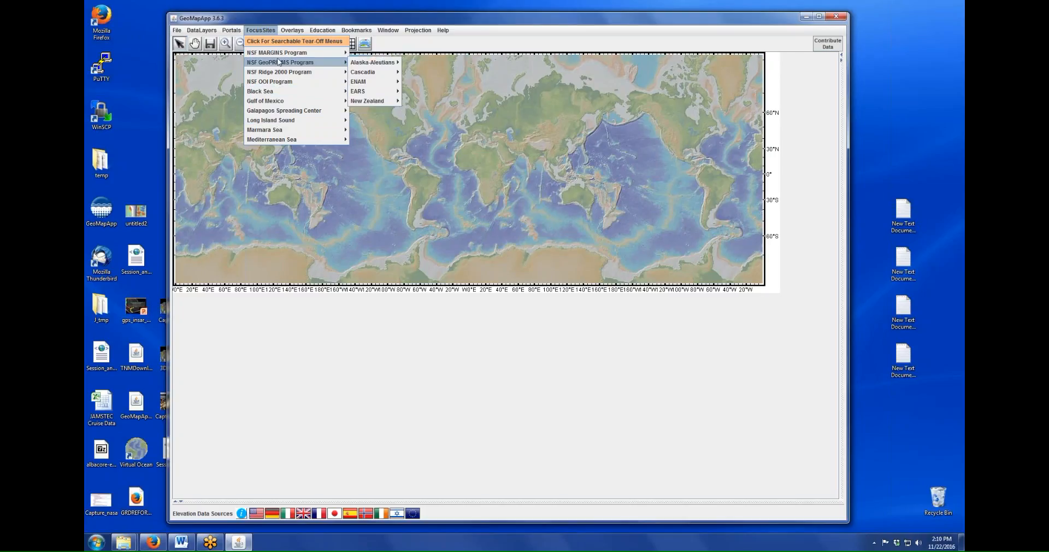
{"action": "mouse_move", "coordinate": [279, 103]}
{"action": "mouse_move", "coordinate": [200, 33]}
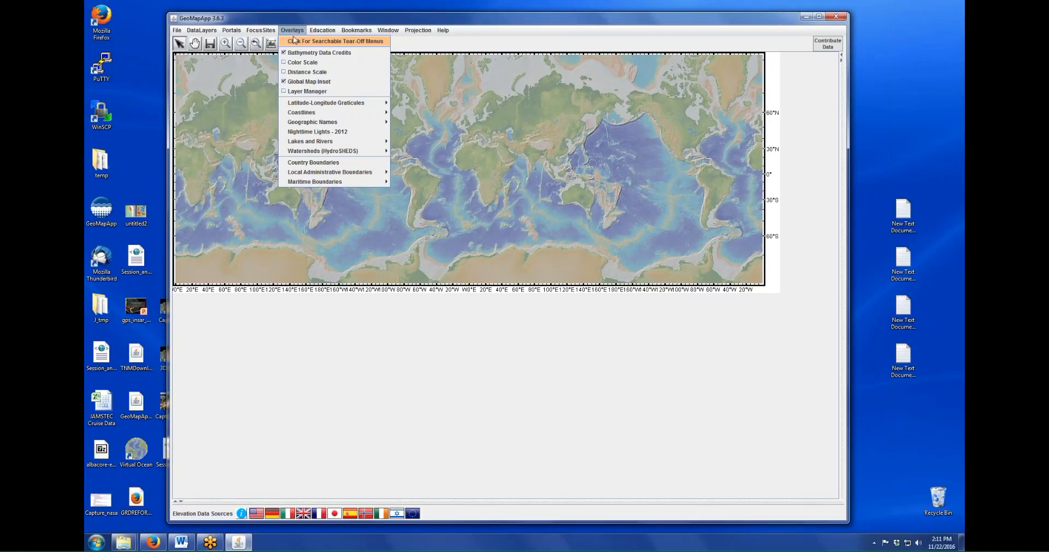
- Show the color scale and distance scale overlays, placing the color scale over the Atlantic and the distance scale over the North Pacific
{"action": "left_click", "coordinate": [298, 63]}
{"action": "left_click", "coordinate": [290, 33]}
{"action": "left_click", "coordinate": [296, 75]}
{"action": "left_click_drag", "start_coordinate": [238, 258], "coordinate": [347, 144]}
{"action": "left_click_drag", "start_coordinate": [204, 110], "coordinate": [459, 168]}
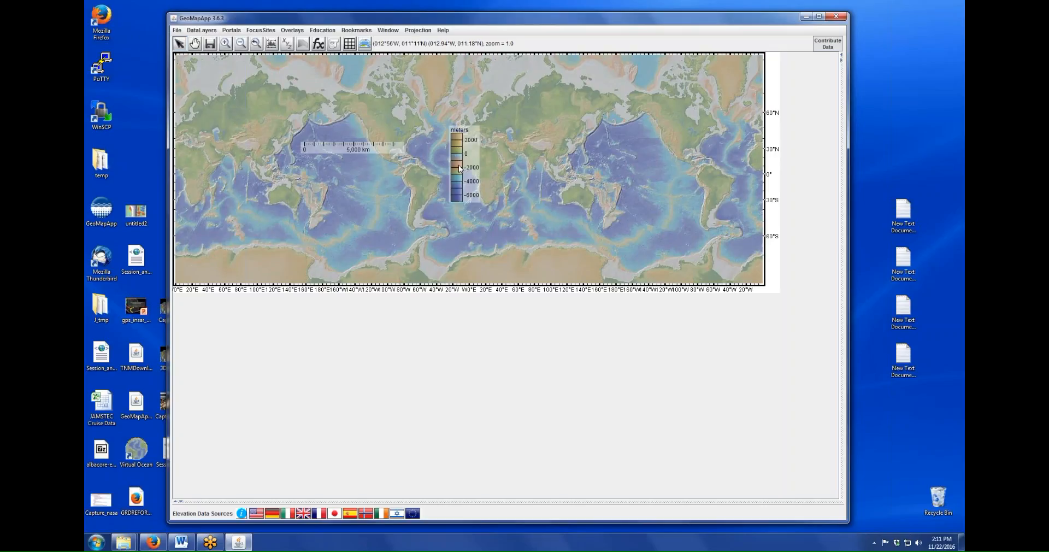
{"action": "mouse_move", "coordinate": [361, 149]}
{"action": "left_mouse_down"}
{"action": "mouse_move", "coordinate": [354, 72]}
{"action": "mouse_move", "coordinate": [369, 161]}
{"action": "left_mouse_up"}
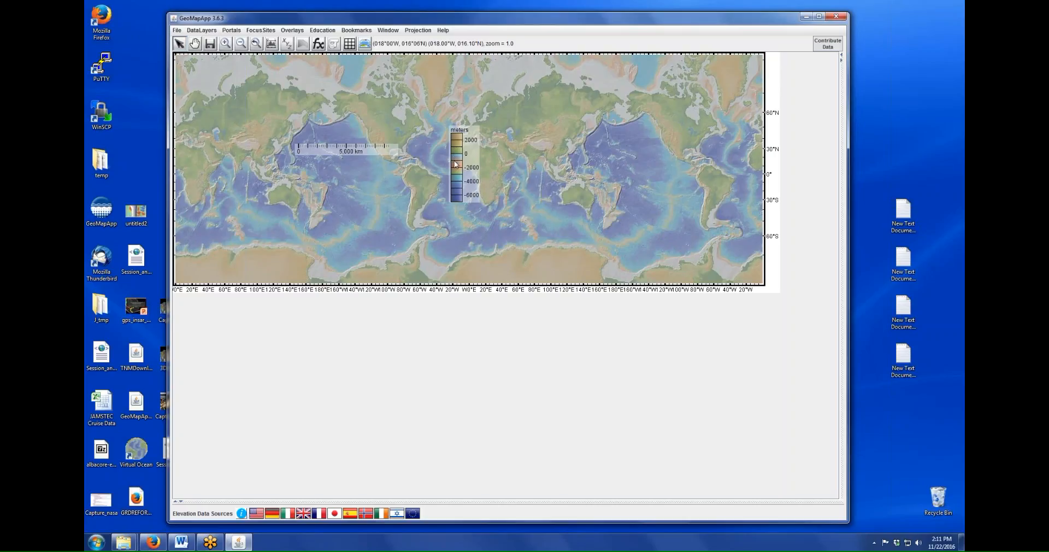
- Hide the color scale and distance scale overlays
{"action": "left_click", "coordinate": [292, 31]}
{"action": "left_click", "coordinate": [298, 62]}
{"action": "left_click", "coordinate": [292, 31]}
{"action": "left_click", "coordinate": [297, 73]}
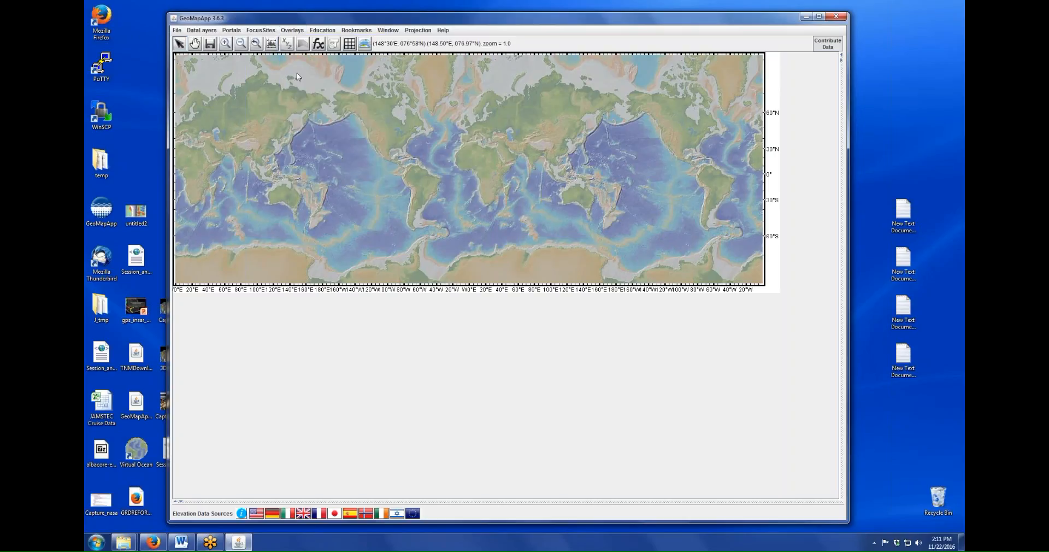
- Review the available overlays, including the lakes and rivers layers and the local administrative boundaries for each region
{"action": "left_click", "coordinate": [292, 31]}
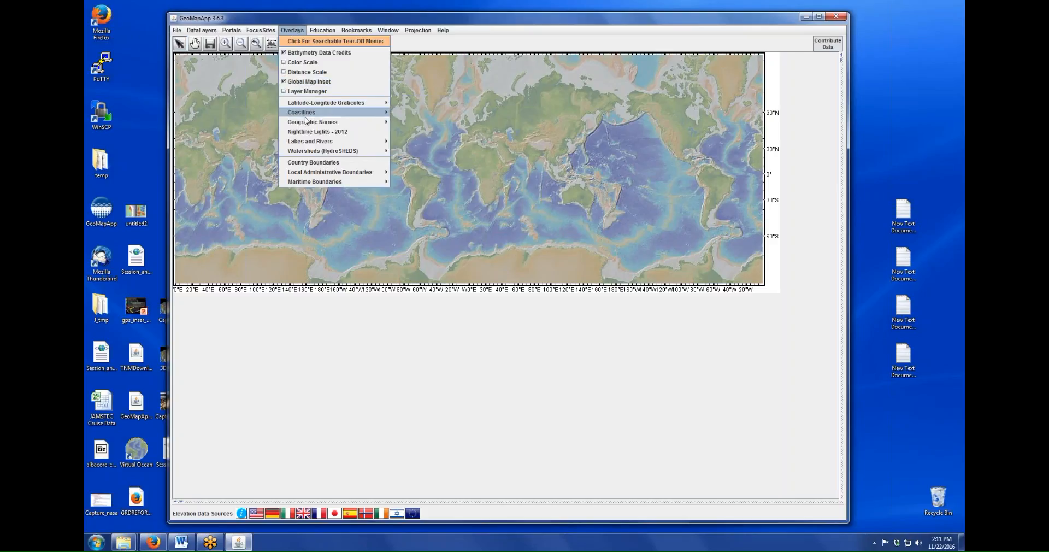
{"action": "mouse_move", "coordinate": [312, 143]}
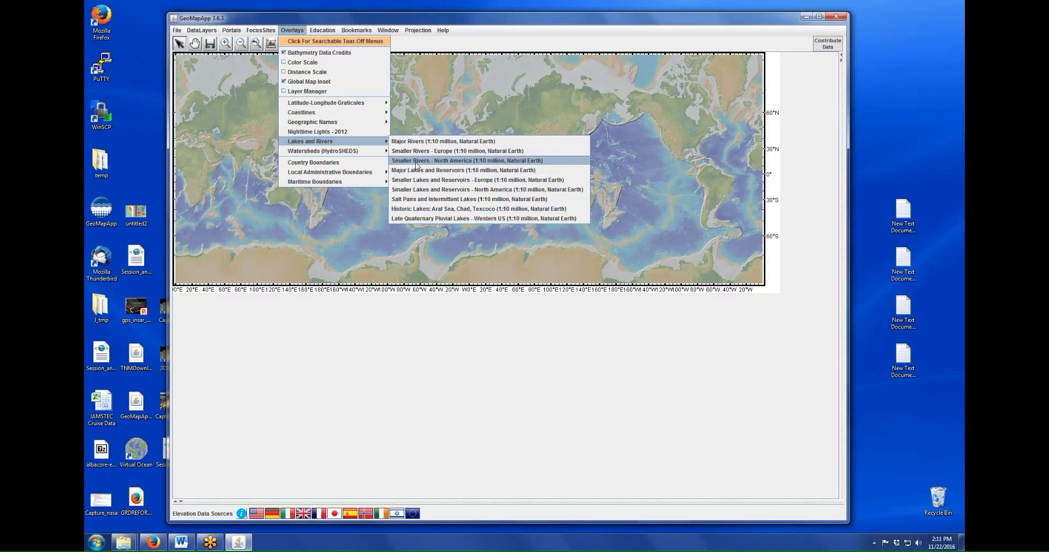
{"action": "mouse_move", "coordinate": [344, 173]}
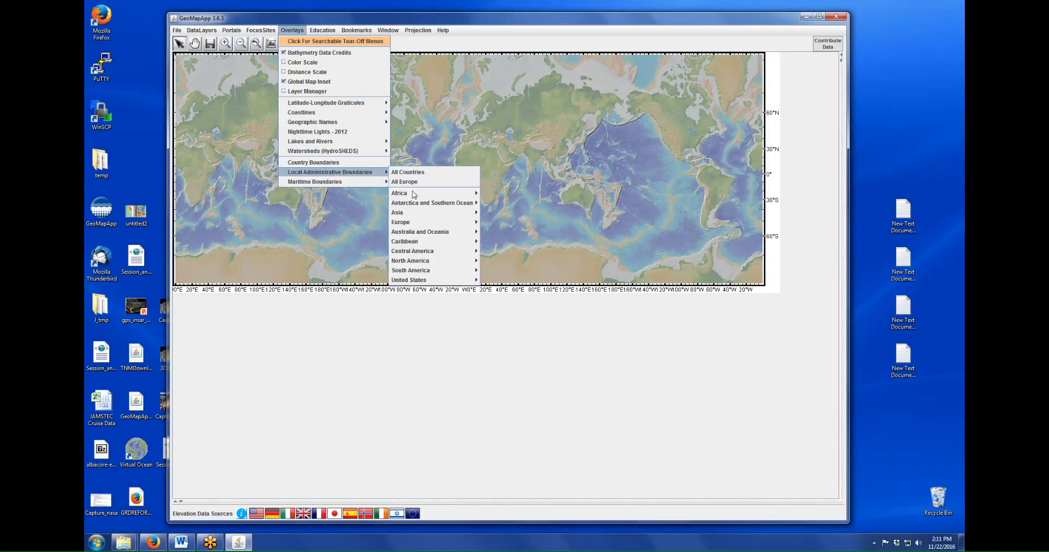
{"action": "mouse_move", "coordinate": [435, 283]}
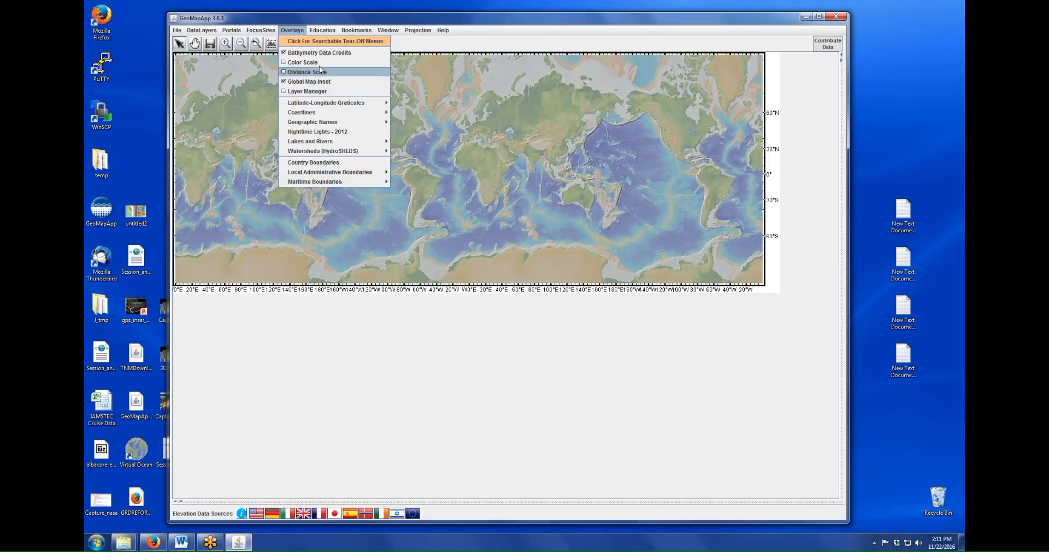
- Review the education resources, including the student-centered learning activities and the list of GeoMapApp Learning Activities
{"action": "mouse_move", "coordinate": [325, 33]}
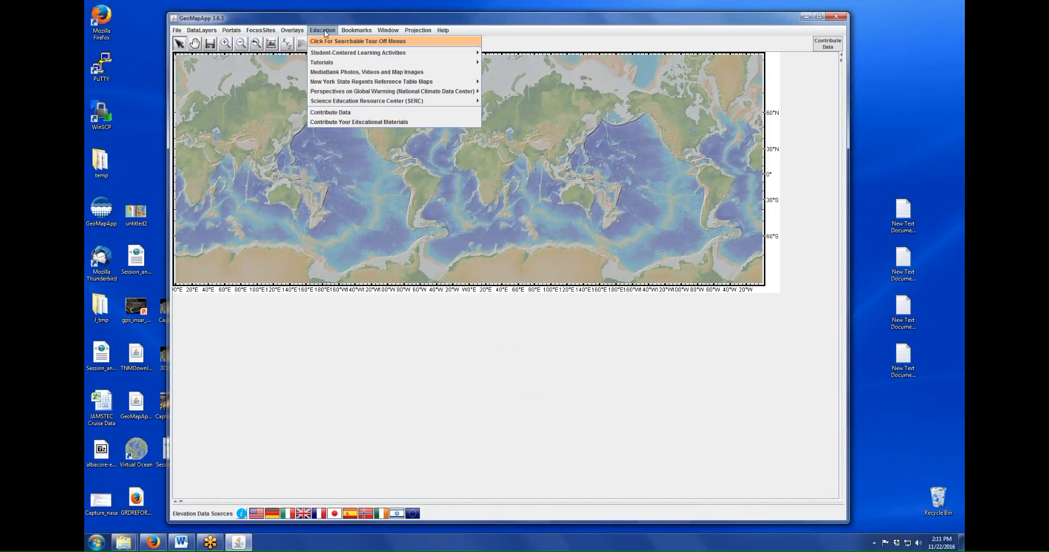
{"action": "mouse_move", "coordinate": [349, 54]}
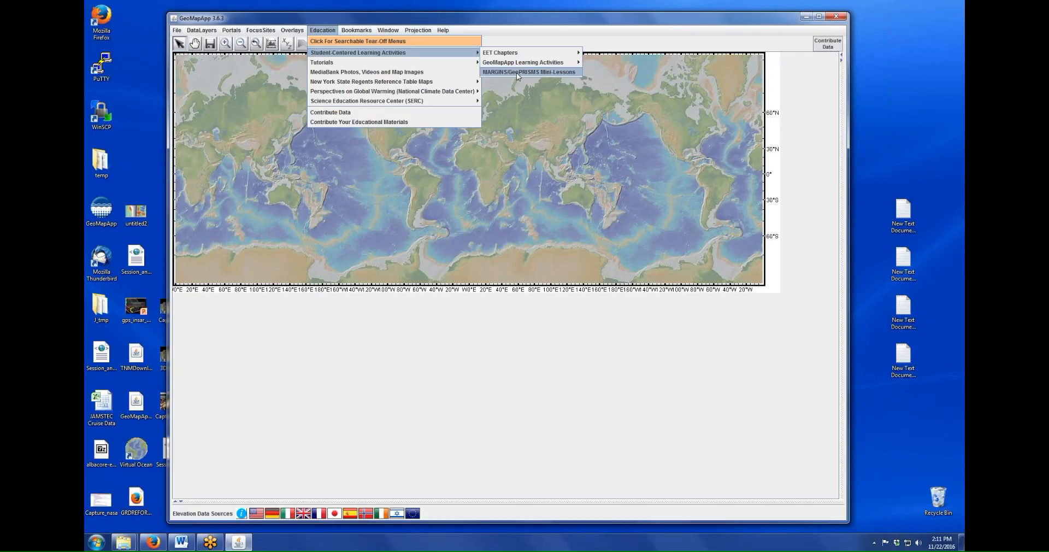
{"action": "mouse_move", "coordinate": [507, 63]}
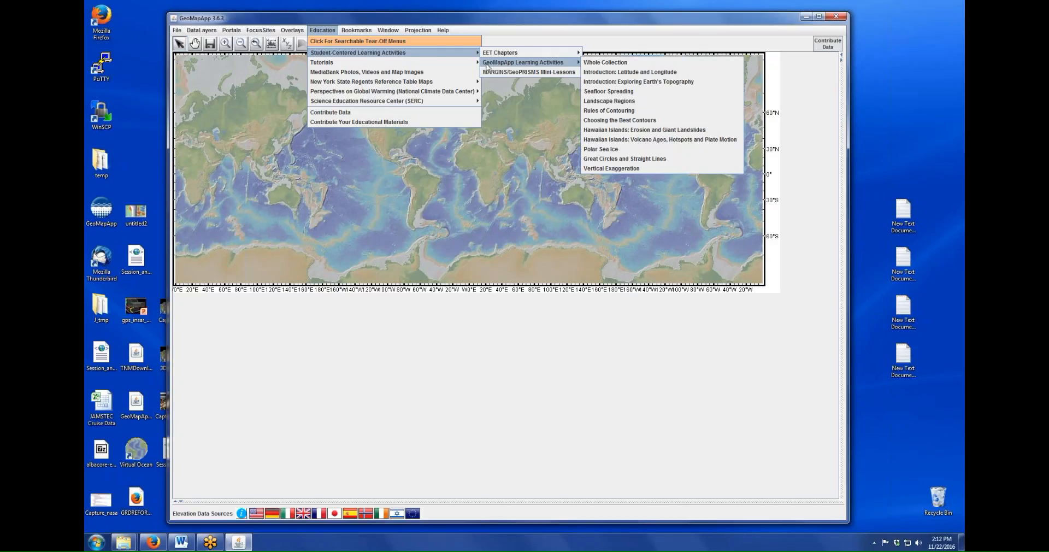
- View the GeoMapApp video tutorials page in the browser, minimize the browser, and review the remaining help resources in GeoMapApp
{"action": "left_click", "coordinate": [443, 30]}
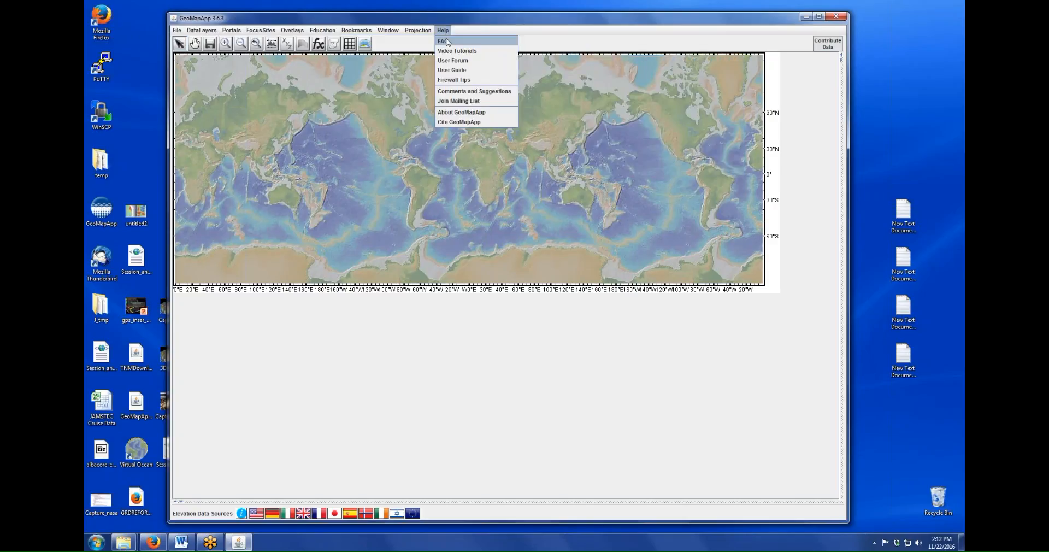
{"action": "left_click", "coordinate": [451, 51]}
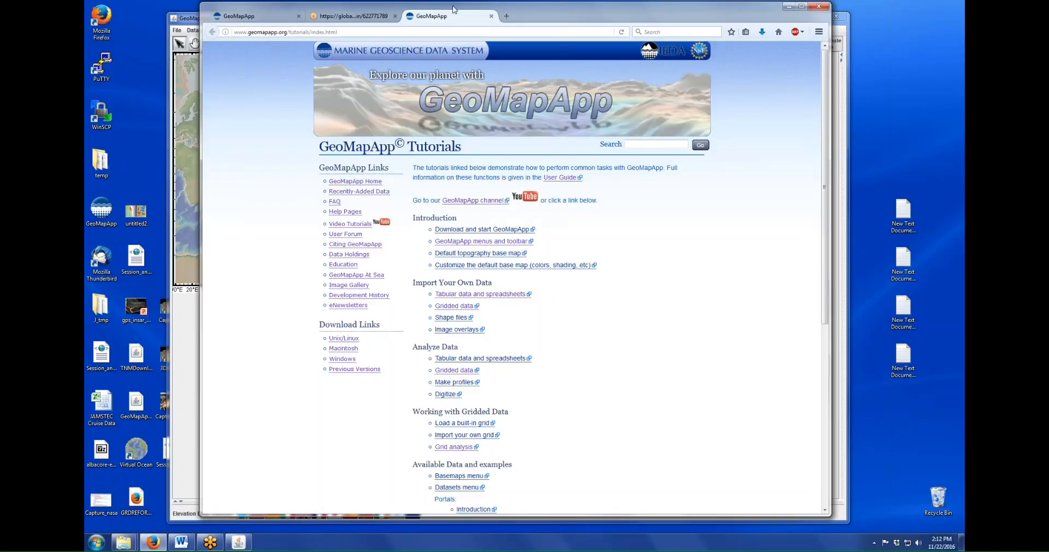
{"action": "left_click_drag", "start_coordinate": [432, 9], "coordinate": [381, 8]}
{"action": "left_click", "coordinate": [441, 16]}
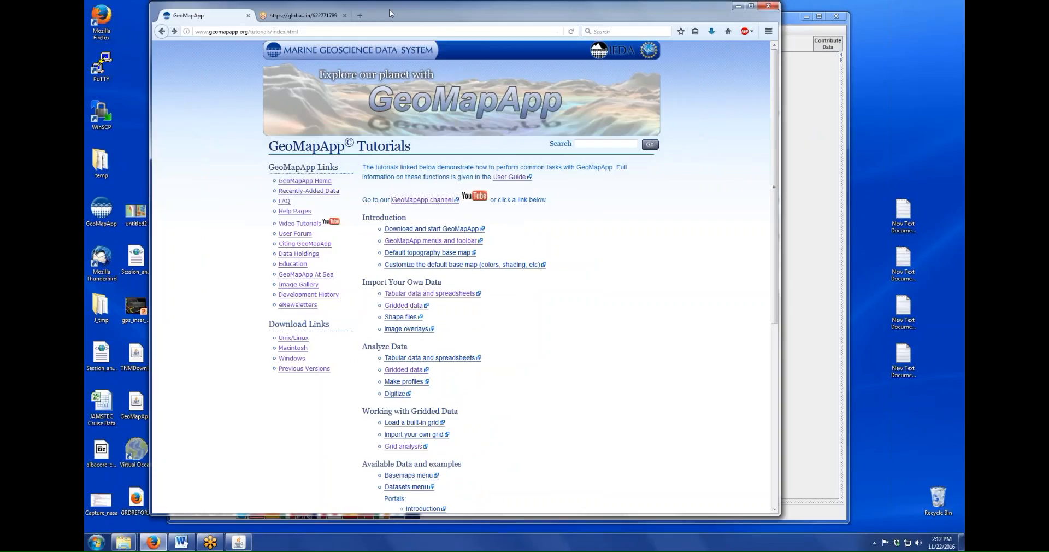
{"action": "left_click", "coordinate": [738, 7]}
{"action": "left_click", "coordinate": [442, 31]}
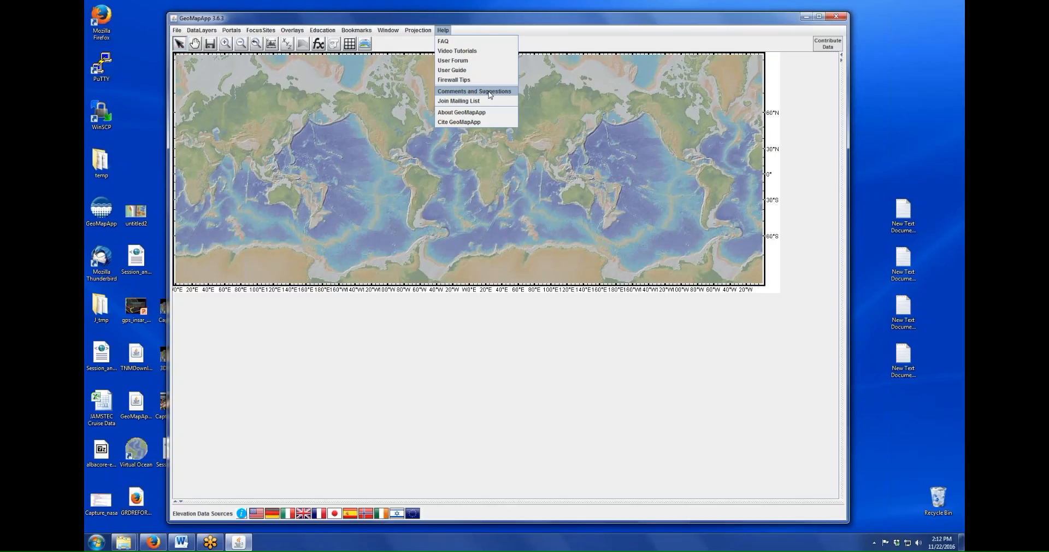
{"action": "left_click", "coordinate": [339, 23]}
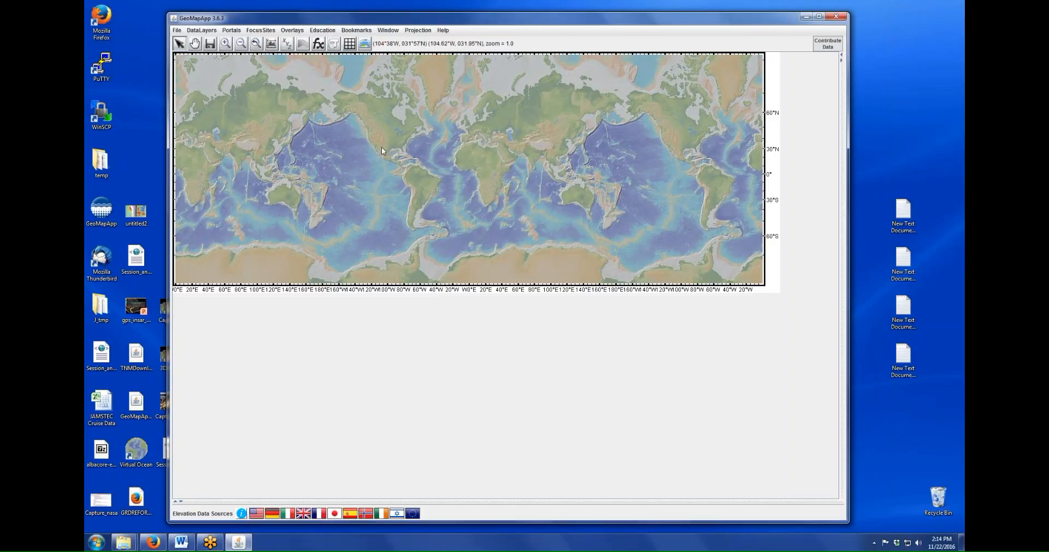
- Zoom the map in from the western US to the volcano crater near 46.2°N, 122.2°W, with its full southern flank in view
{"action": "left_click", "coordinate": [225, 47]}
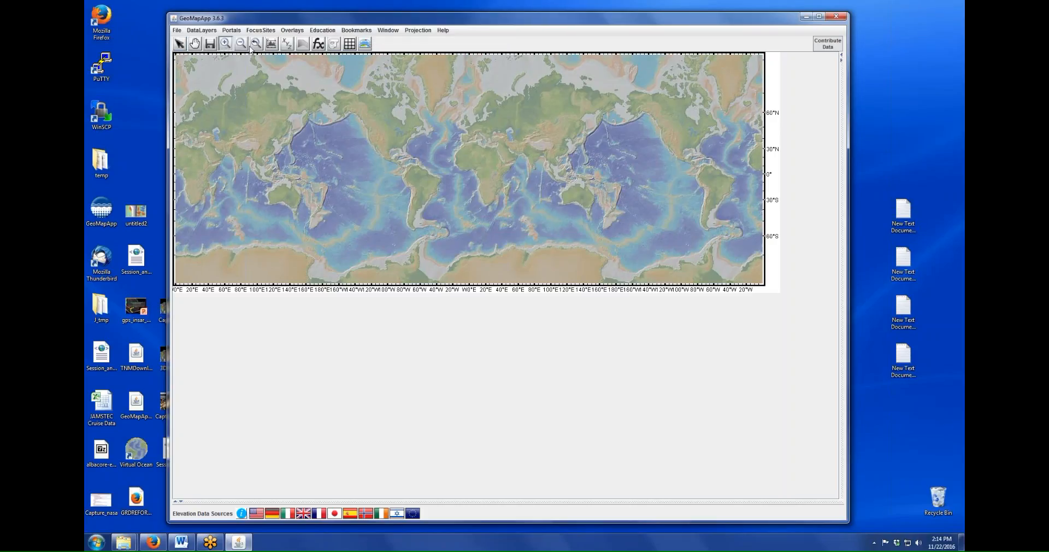
{"action": "left_click_drag", "start_coordinate": [365, 128], "coordinate": [384, 146]}
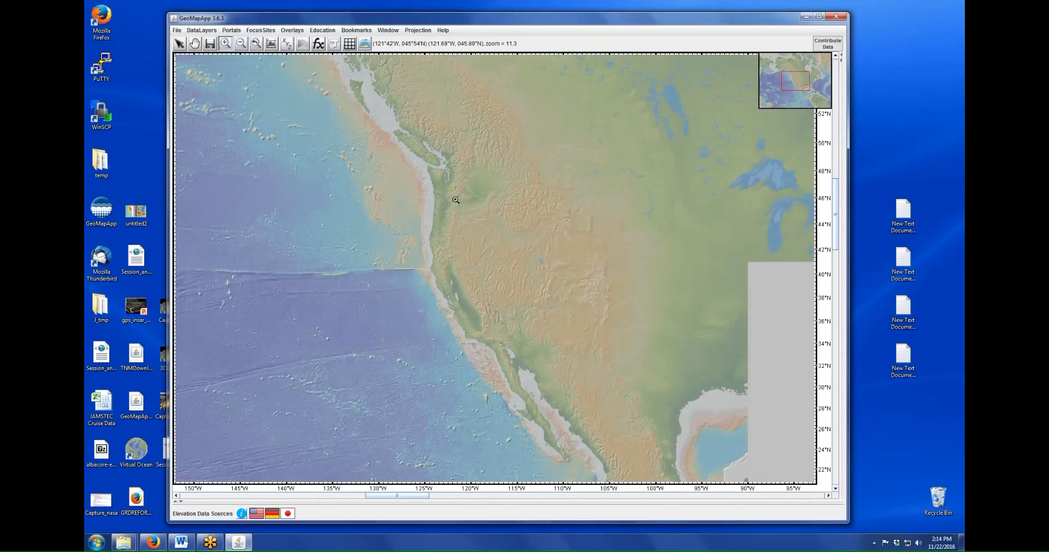
{"action": "left_click", "coordinate": [456, 200]}
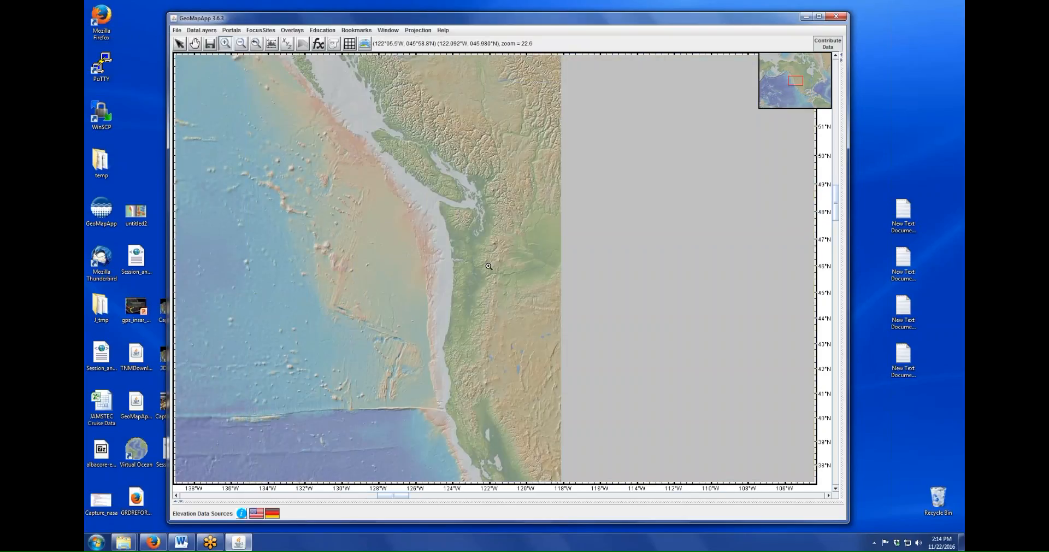
{"action": "left_click", "coordinate": [496, 272]}
{"action": "left_click", "coordinate": [483, 240]}
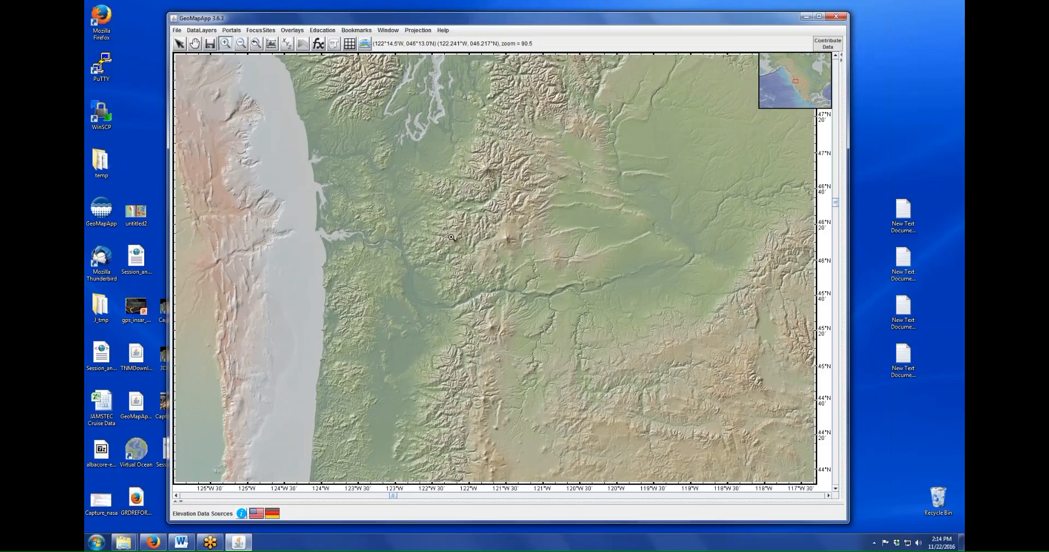
{"action": "left_click_drag", "start_coordinate": [439, 224], "coordinate": [470, 259]}
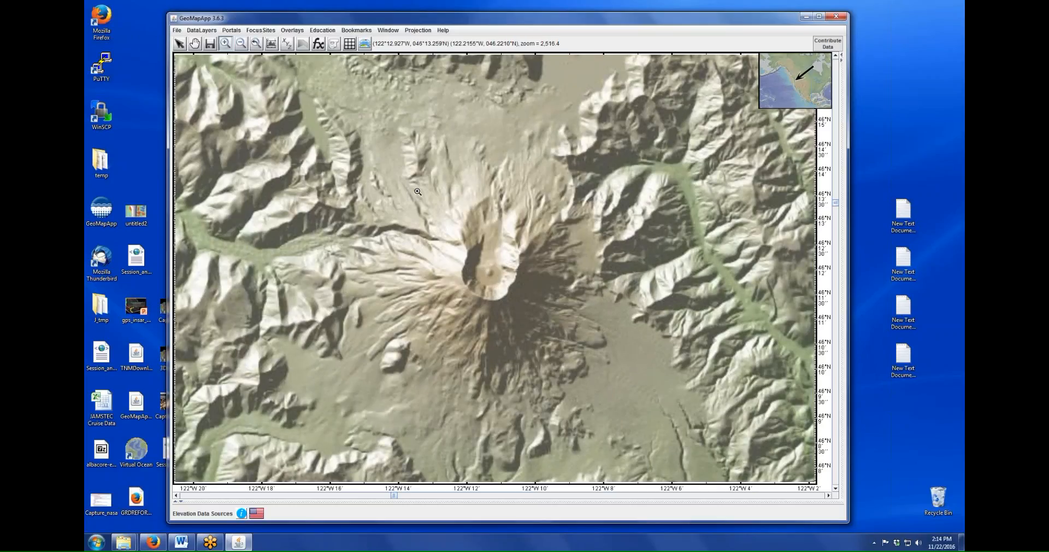
{"action": "left_click_drag", "start_coordinate": [507, 262], "coordinate": [638, 399]}
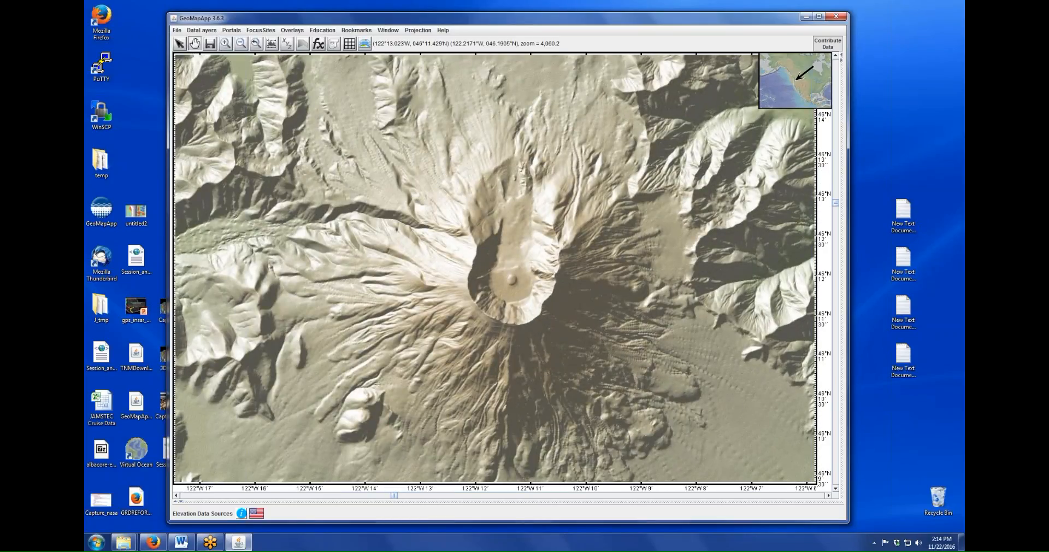
{"action": "left_click_drag", "start_coordinate": [225, 465], "coordinate": [246, 404]}
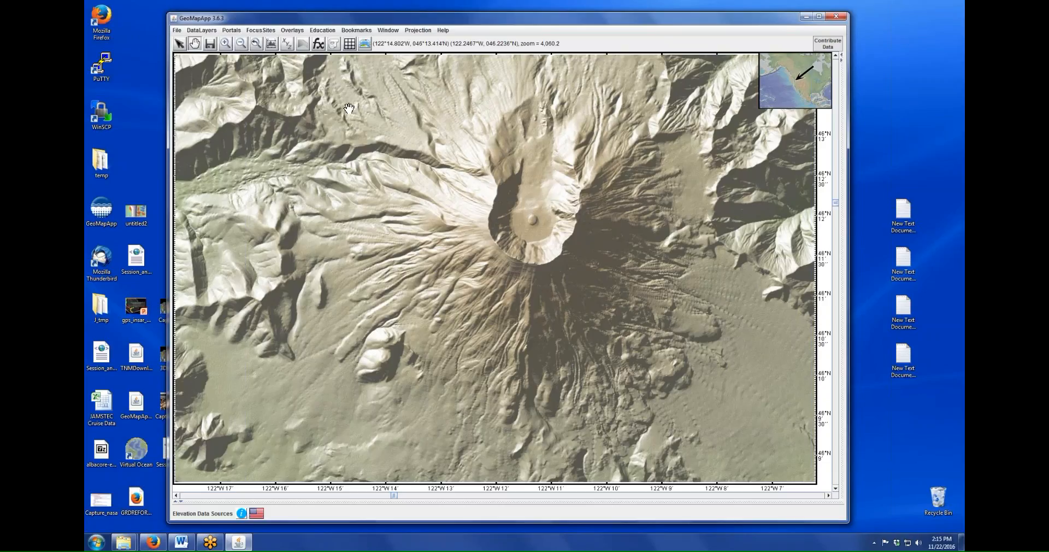
- Load the GMRT elevation grid for the volcano and reposition the Layer Manager and Global Grids windows away from the crater
{"action": "left_click", "coordinate": [348, 43]}
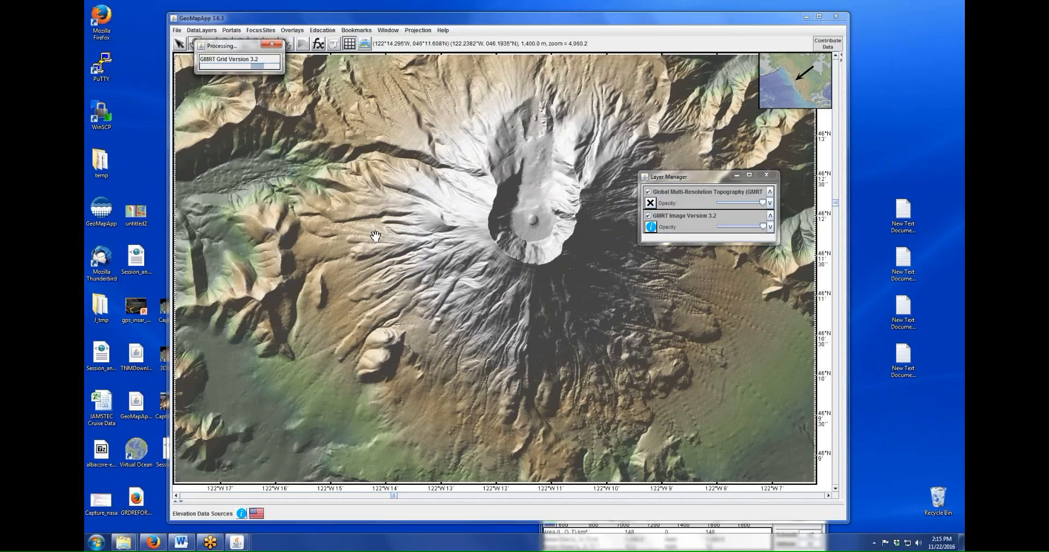
{"action": "left_click", "coordinate": [664, 180]}
{"action": "left_click_drag", "start_coordinate": [664, 180], "coordinate": [783, 155]}
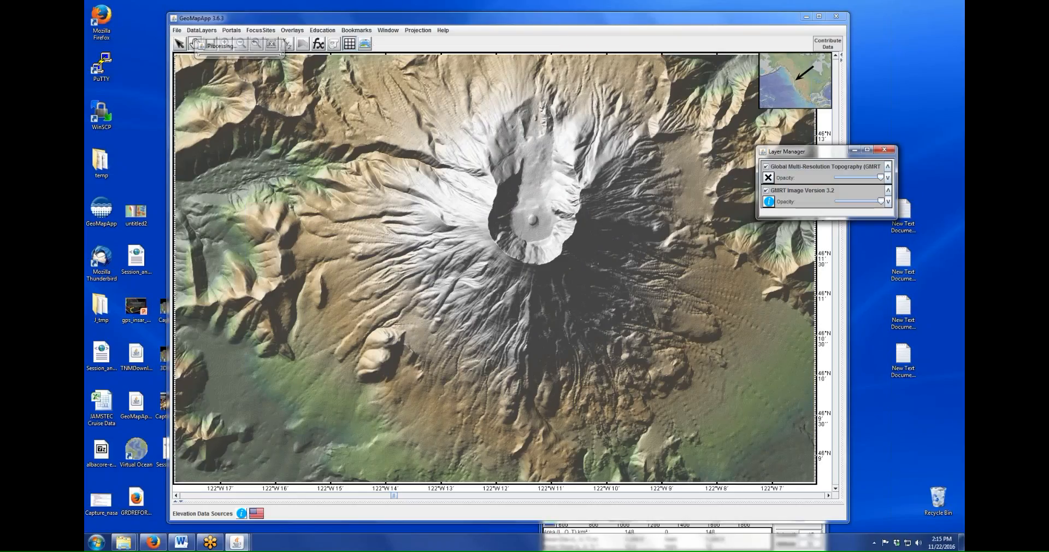
{"action": "left_click_drag", "start_coordinate": [730, 421], "coordinate": [390, 350]}
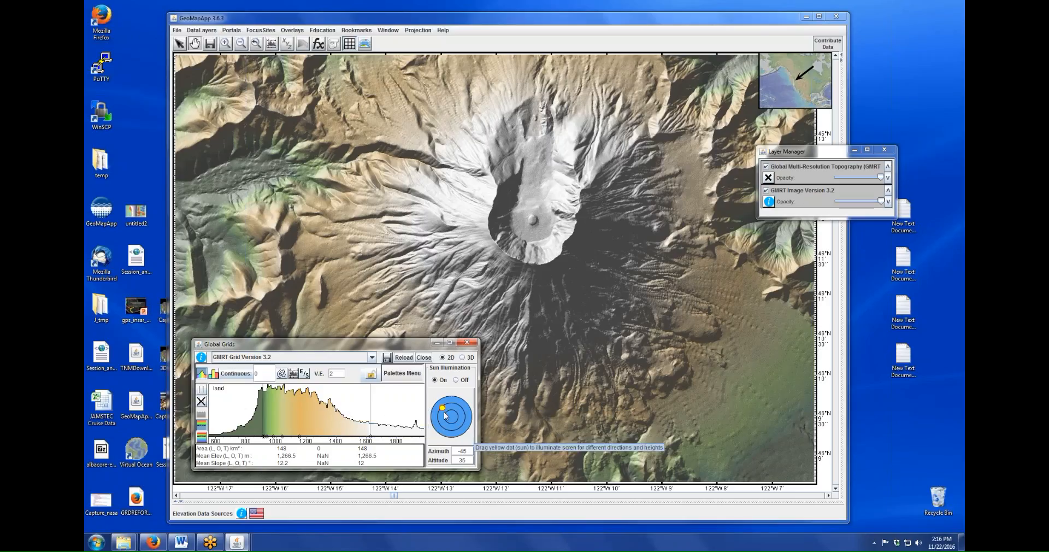
- Try sun illumination from the east and south, and finish with it from the northwest at azimuth -50 and altitude 33
{"action": "left_click_drag", "start_coordinate": [442, 409], "coordinate": [466, 419]}
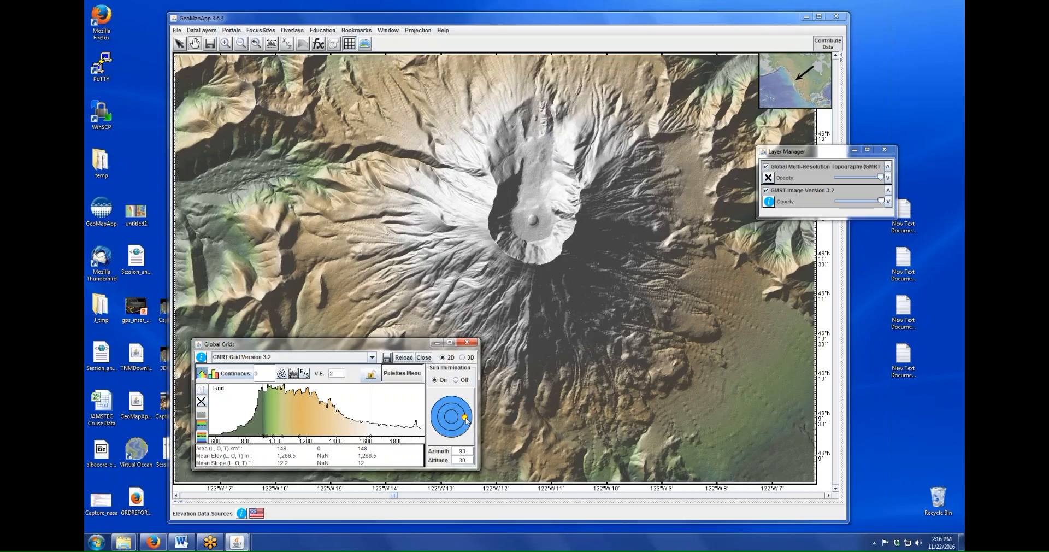
{"action": "left_click_drag", "start_coordinate": [465, 419], "coordinate": [453, 434]}
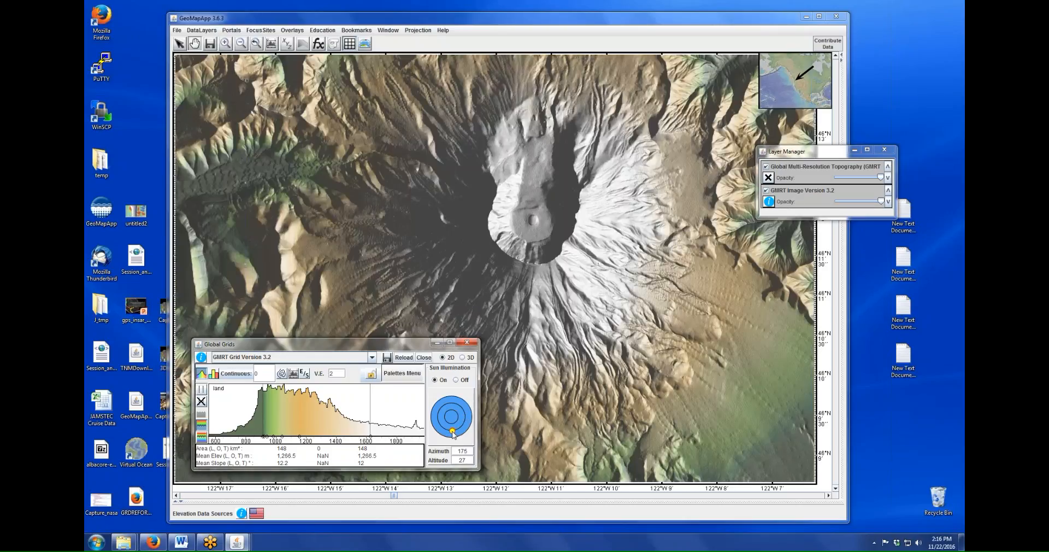
{"action": "left_click_drag", "start_coordinate": [453, 435], "coordinate": [442, 410]}
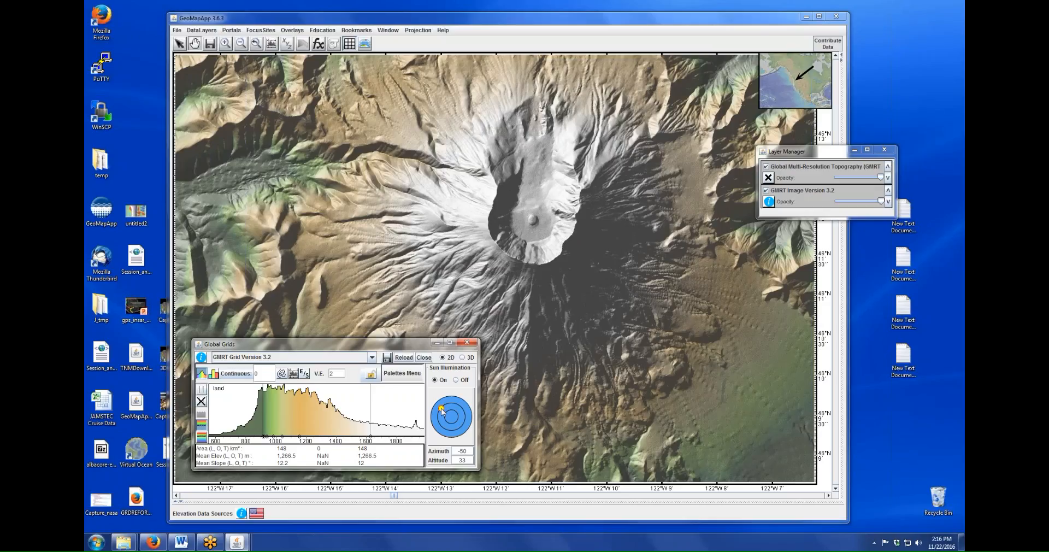
- Add elevation contours to the grid with an interval of 100 and a minimum of 500
{"action": "left_click", "coordinate": [282, 373]}
{"action": "left_click_drag", "start_coordinate": [315, 376], "coordinate": [276, 220]}
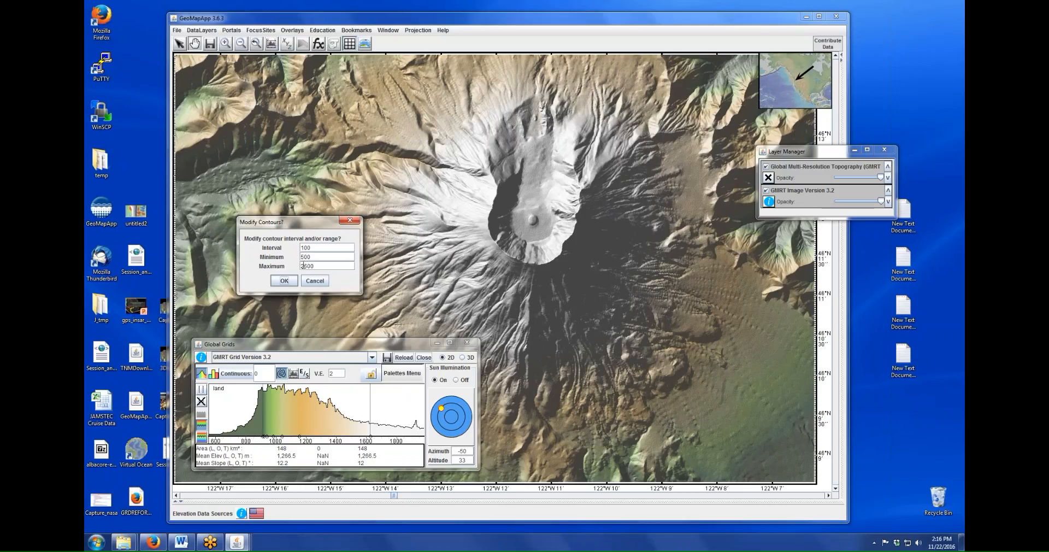
{"action": "left_click", "coordinate": [284, 280]}
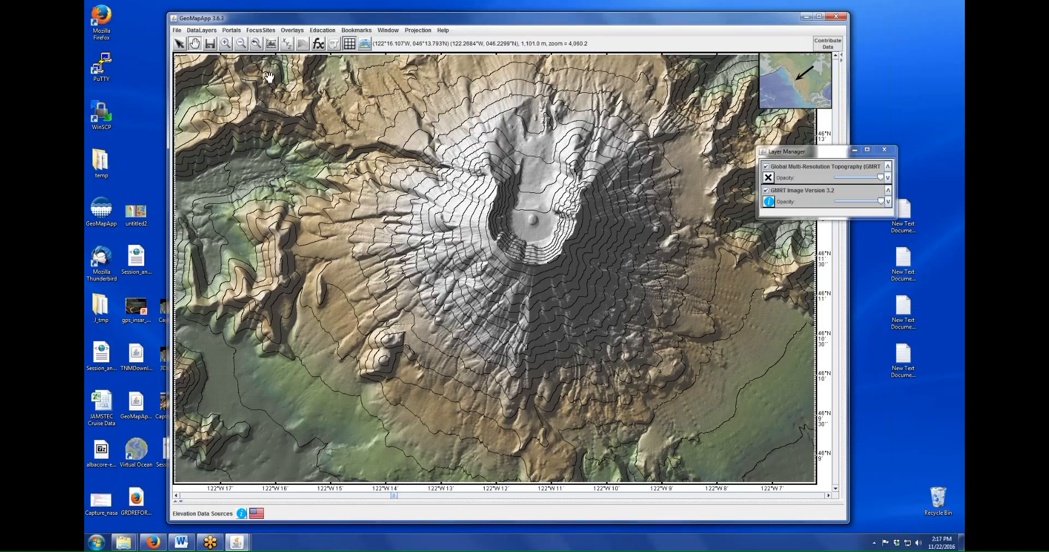
- Review the grid and image formats for saving the map window, and cancel without saving
{"action": "left_click", "coordinate": [211, 46]}
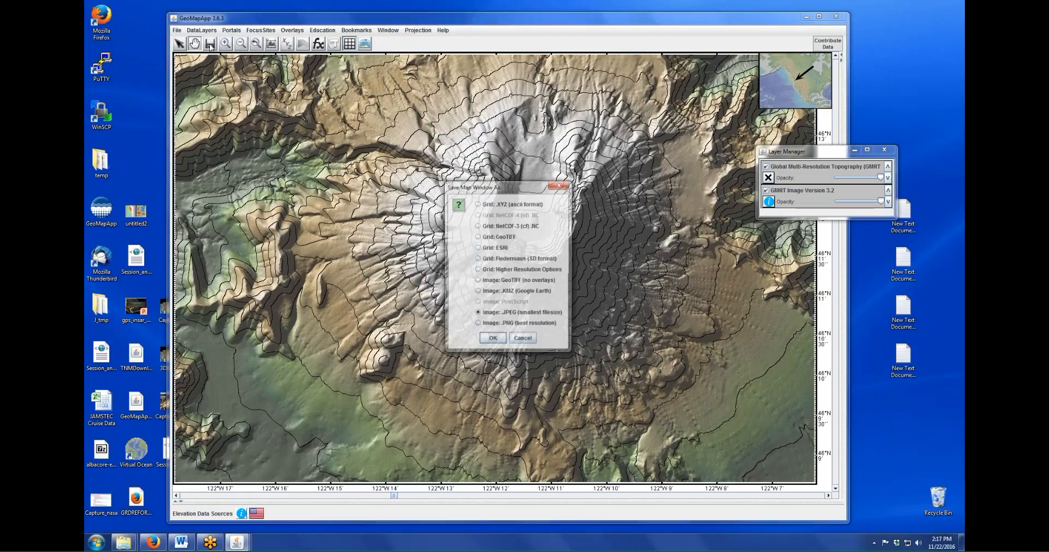
{"action": "left_click_drag", "start_coordinate": [493, 190], "coordinate": [342, 174]}
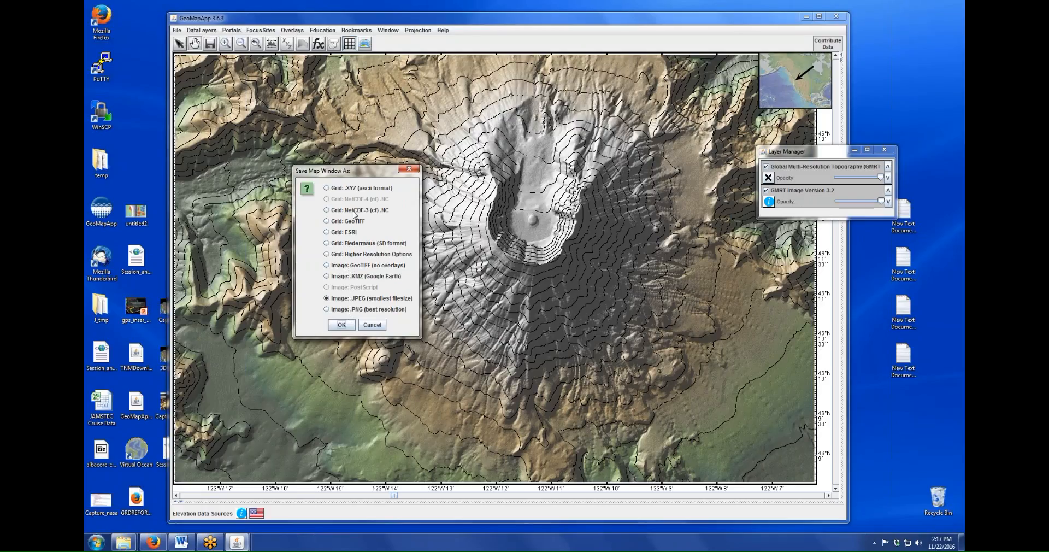
{"action": "left_click", "coordinate": [374, 325]}
- Draw an elevation profile about 9.7 km long from northwest to southeast across the crater, review its save options and close it
{"action": "mouse_move", "coordinate": [237, 542]}
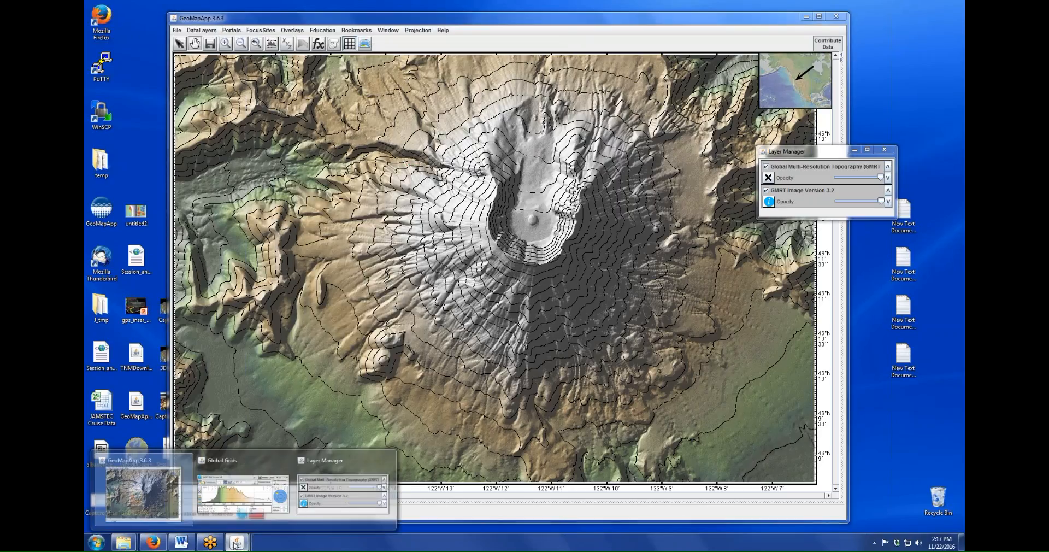
{"action": "left_click", "coordinate": [279, 516]}
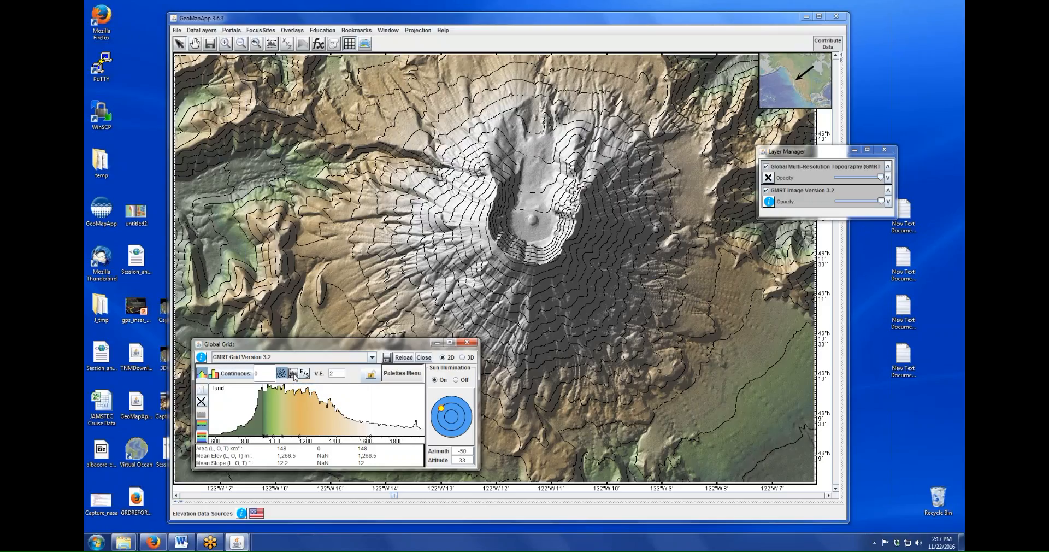
{"action": "left_click_drag", "start_coordinate": [325, 162], "coordinate": [723, 280]}
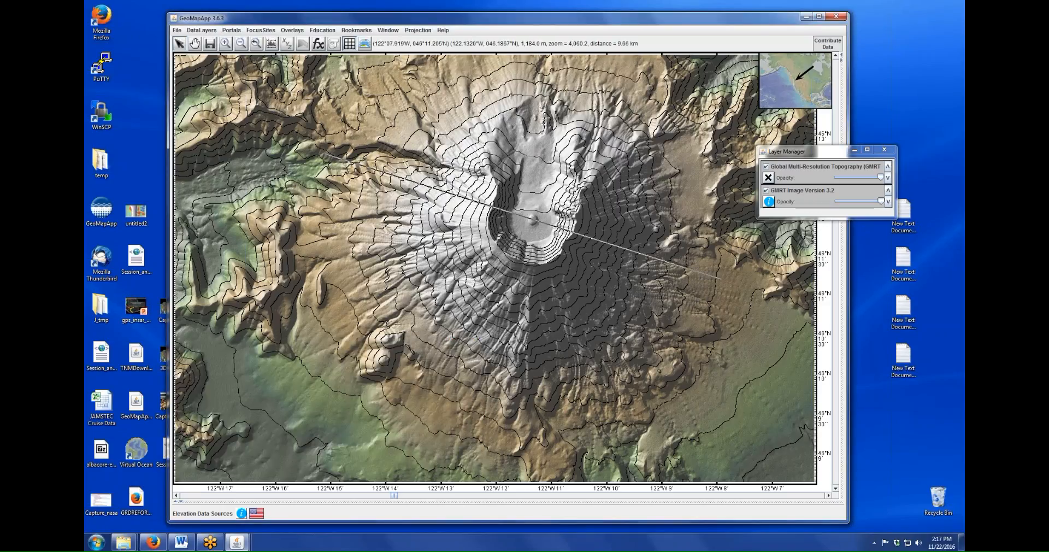
{"action": "left_click_drag", "start_coordinate": [315, 45], "coordinate": [416, 272]}
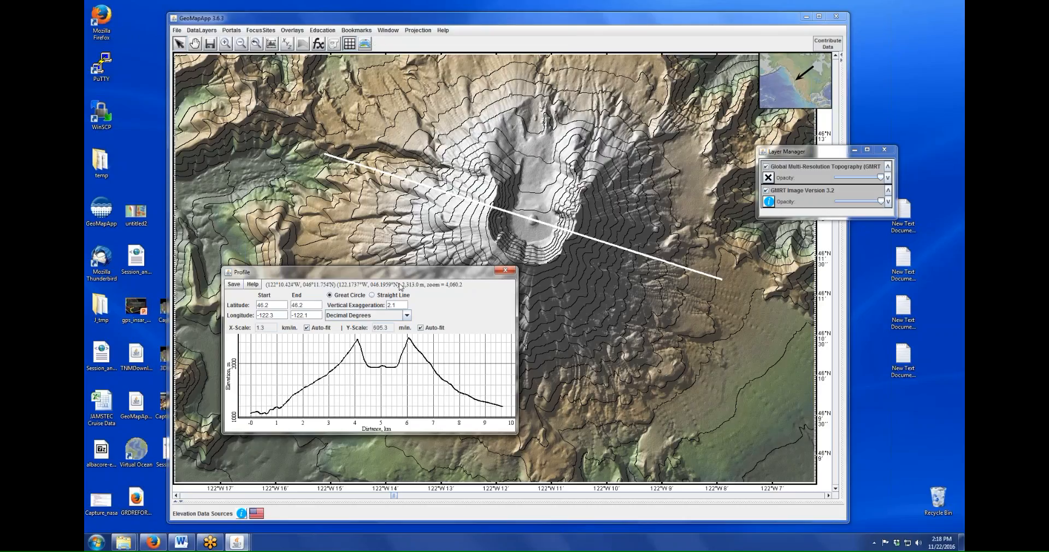
{"action": "left_click", "coordinate": [234, 285]}
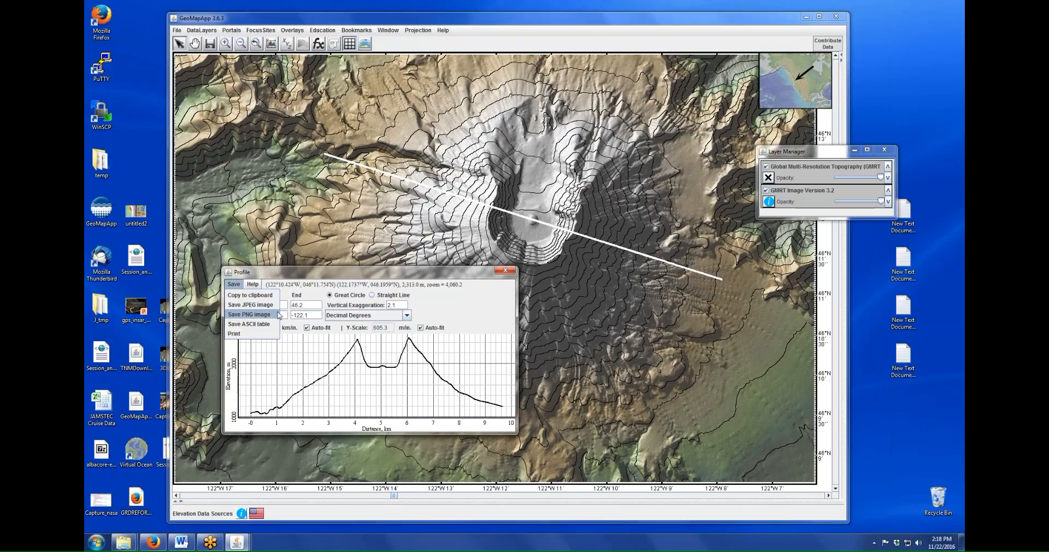
{"action": "left_click", "coordinate": [506, 273]}
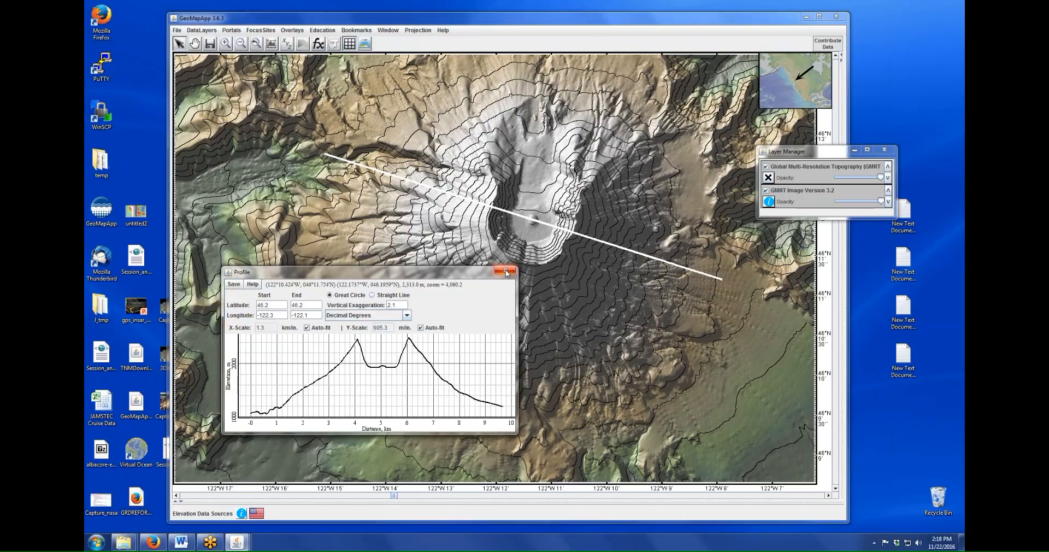
- Close the profile, switch the GMRT grid to its 3D view and enlarge the grid window
{"action": "left_click", "coordinate": [507, 273]}
{"action": "mouse_move", "coordinate": [237, 541]}
{"action": "left_click", "coordinate": [249, 506]}
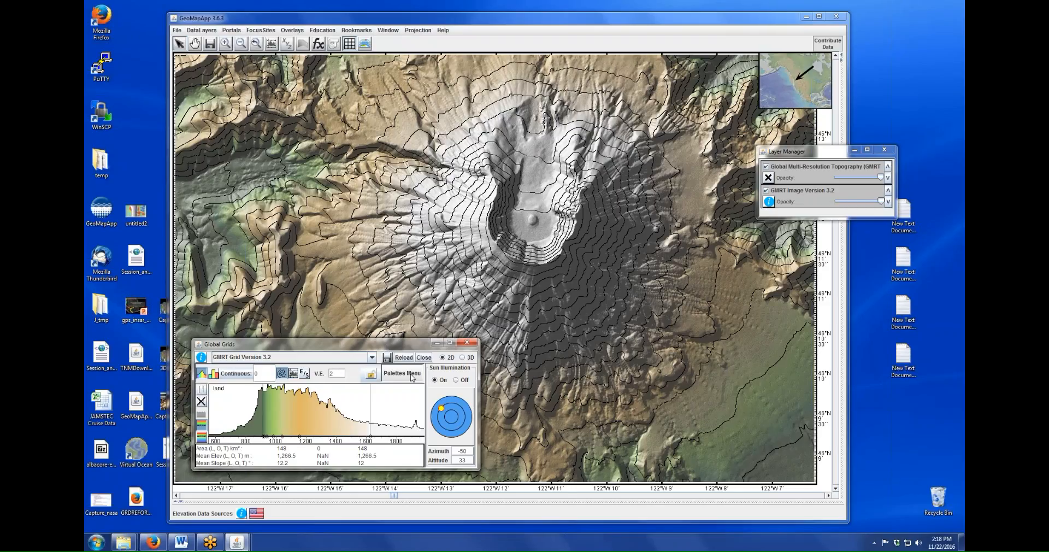
{"action": "left_click", "coordinate": [463, 357]}
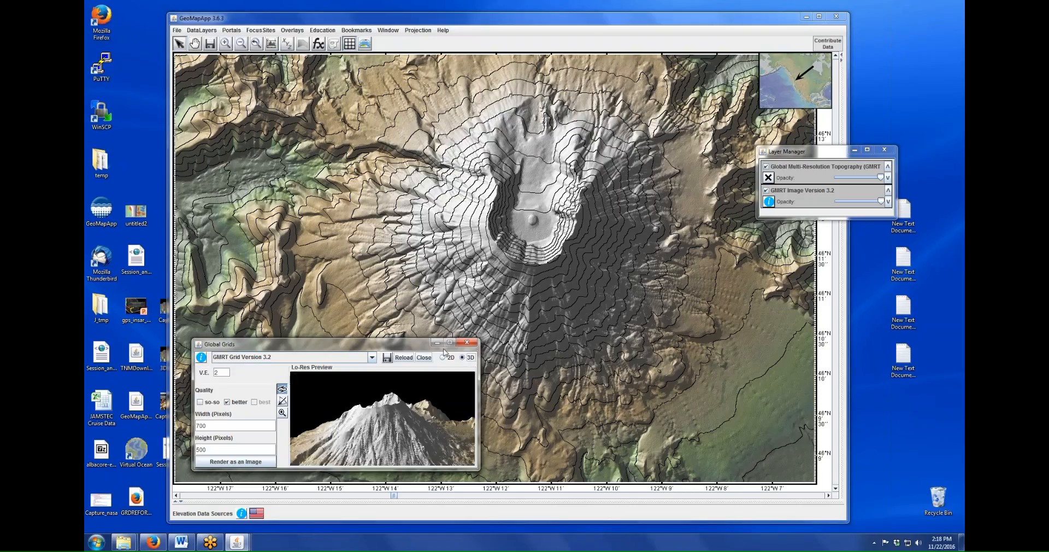
{"action": "left_click_drag", "start_coordinate": [422, 345], "coordinate": [432, 158]}
{"action": "left_click_drag", "start_coordinate": [487, 279], "coordinate": [691, 475]}
{"action": "left_click_drag", "start_coordinate": [466, 158], "coordinate": [453, 92]}
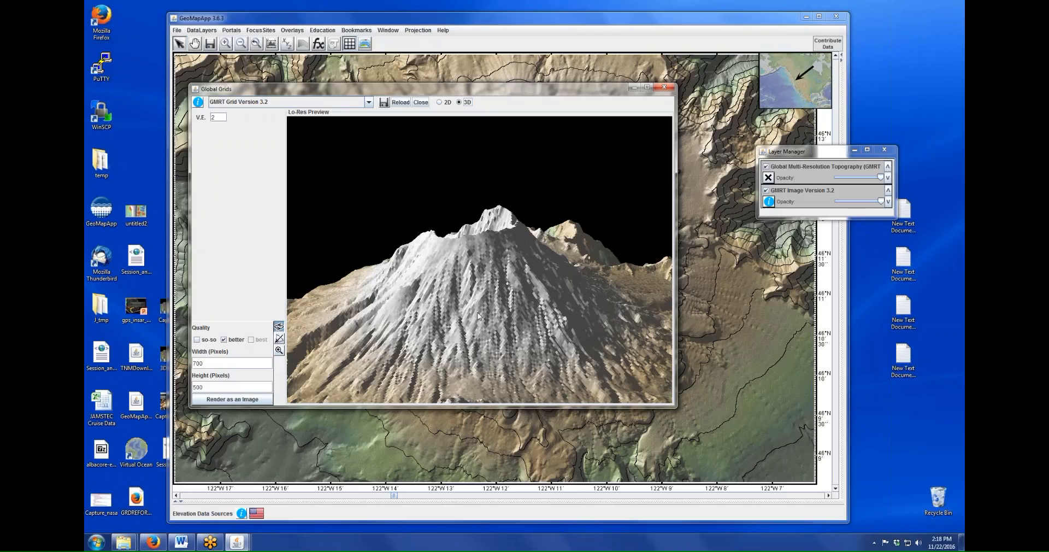
- Rotate the 3D volcano to look into the open crater, render it as a 700 by 500 pixel perspective image and close the image unsaved
{"action": "left_click_drag", "start_coordinate": [523, 306], "coordinate": [509, 337]}
{"action": "left_click", "coordinate": [279, 338]}
{"action": "left_click_drag", "start_coordinate": [451, 252], "coordinate": [471, 285]}
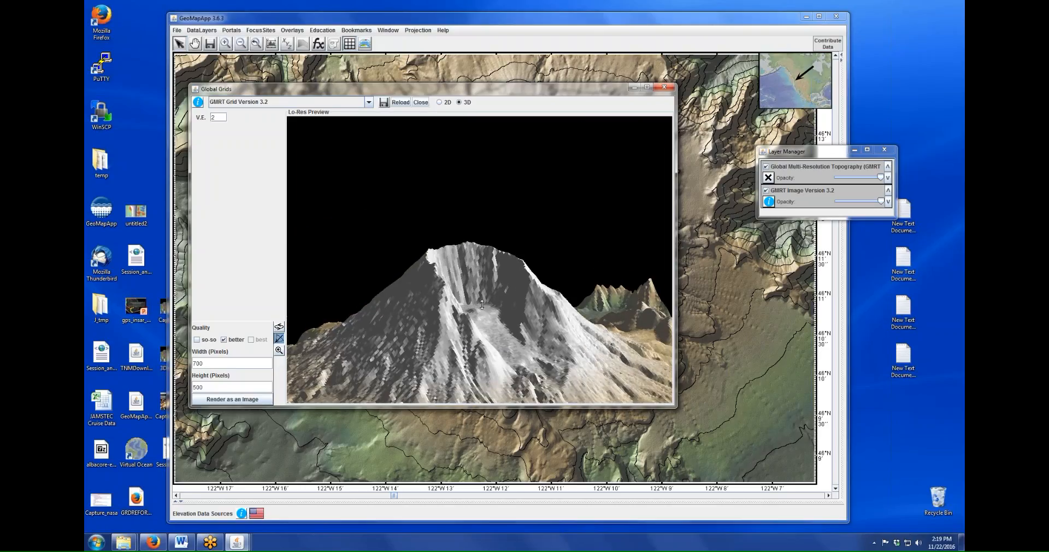
{"action": "left_click", "coordinate": [232, 401]}
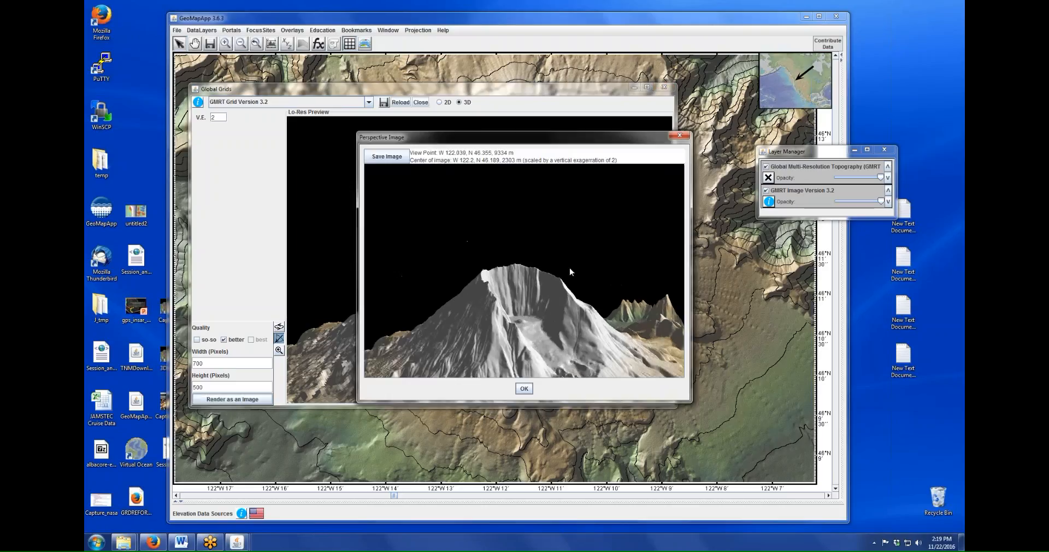
{"action": "left_click", "coordinate": [679, 135]}
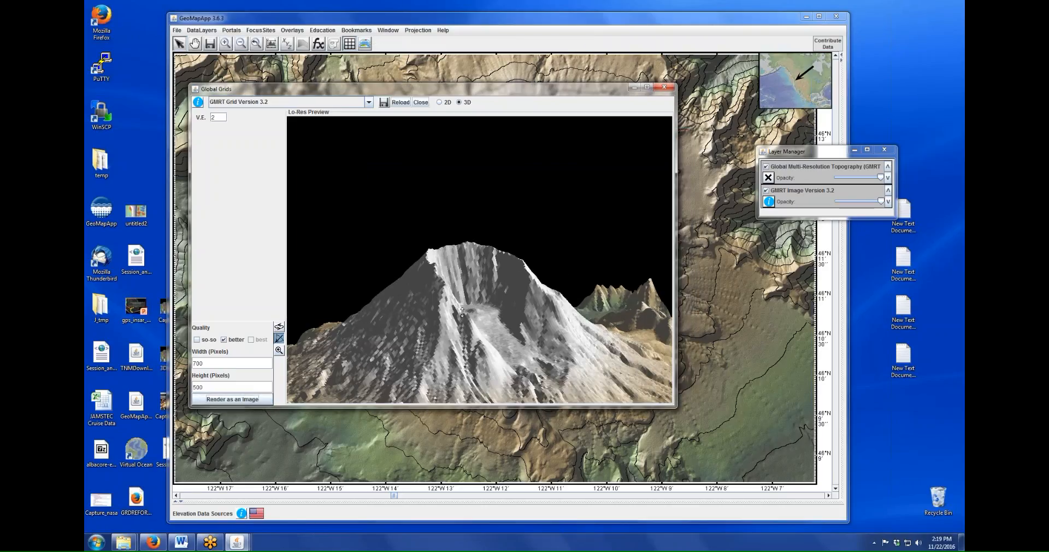
- Return the GMRT grid to its 2D display and close the grid
{"action": "left_click", "coordinate": [440, 104]}
{"action": "left_click_drag", "start_coordinate": [391, 89], "coordinate": [394, 339]}
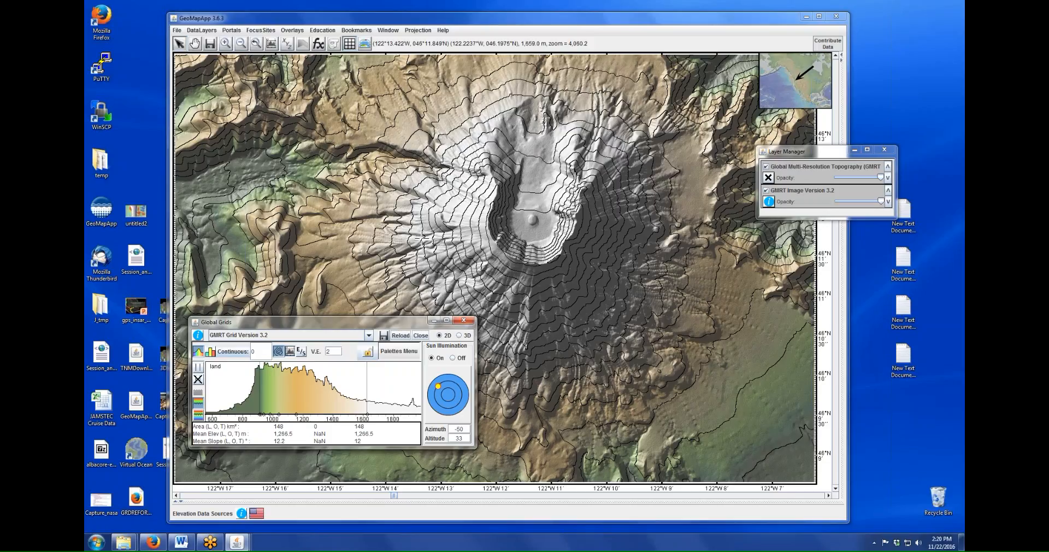
{"action": "left_click", "coordinate": [419, 336]}
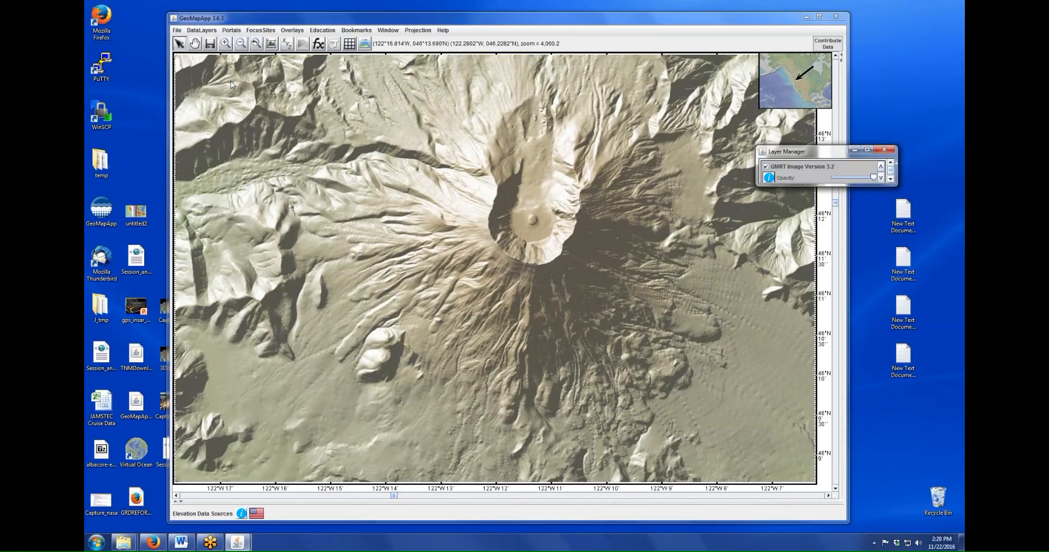
- Examine where the Cascades 3 m LiDAR grids are listed, under the GeoPRISMS Cascadia focus site and under the regional land elevations
{"action": "left_click", "coordinate": [257, 33]}
{"action": "mouse_move", "coordinate": [295, 62]}
{"action": "mouse_move", "coordinate": [359, 70]}
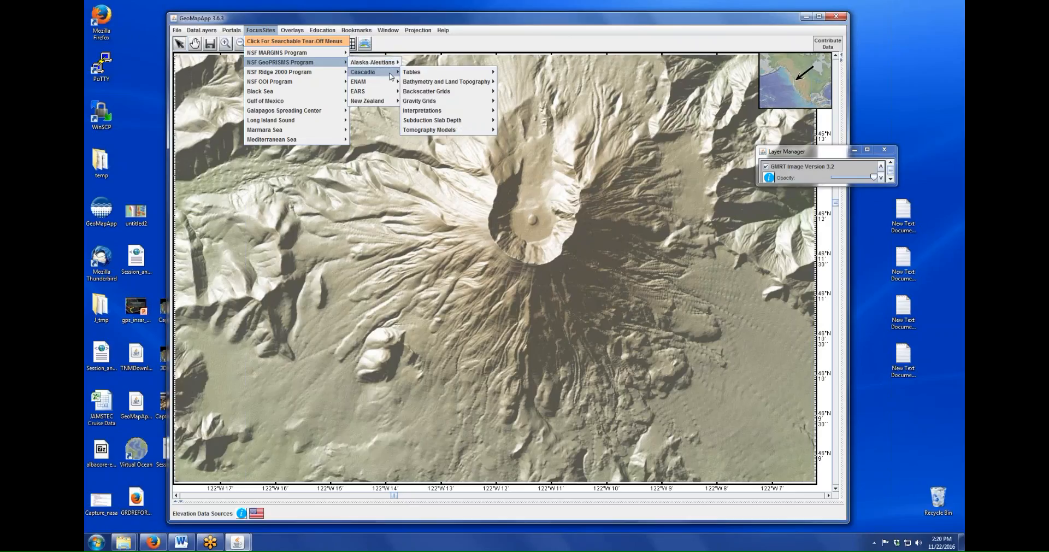
{"action": "mouse_move", "coordinate": [480, 85]}
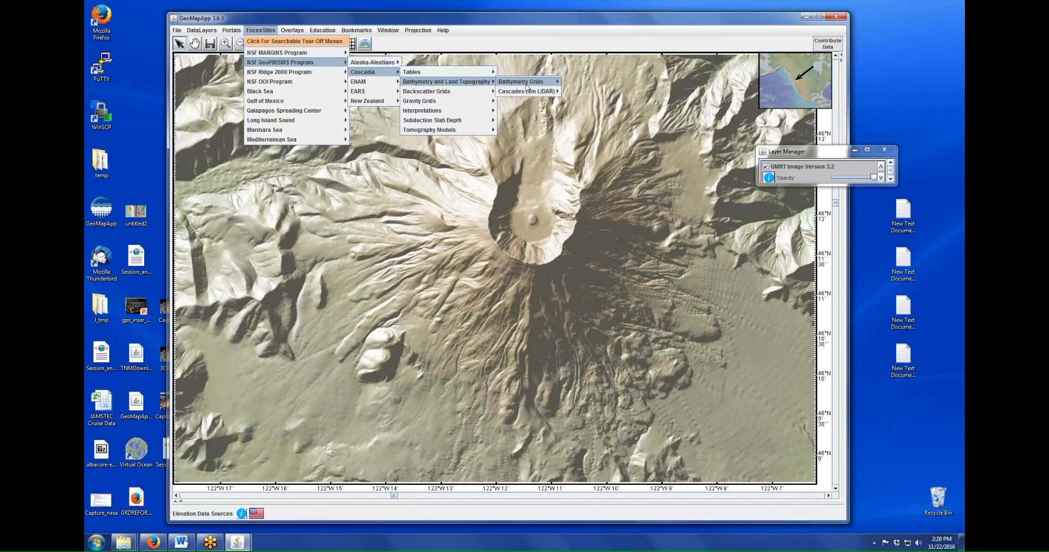
{"action": "mouse_move", "coordinate": [532, 91]}
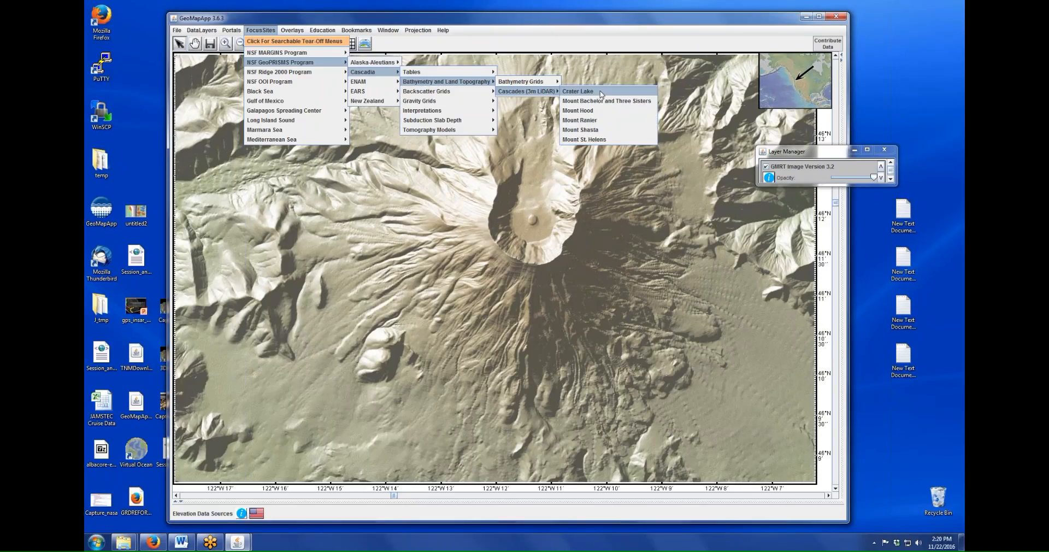
{"action": "mouse_move", "coordinate": [201, 31]}
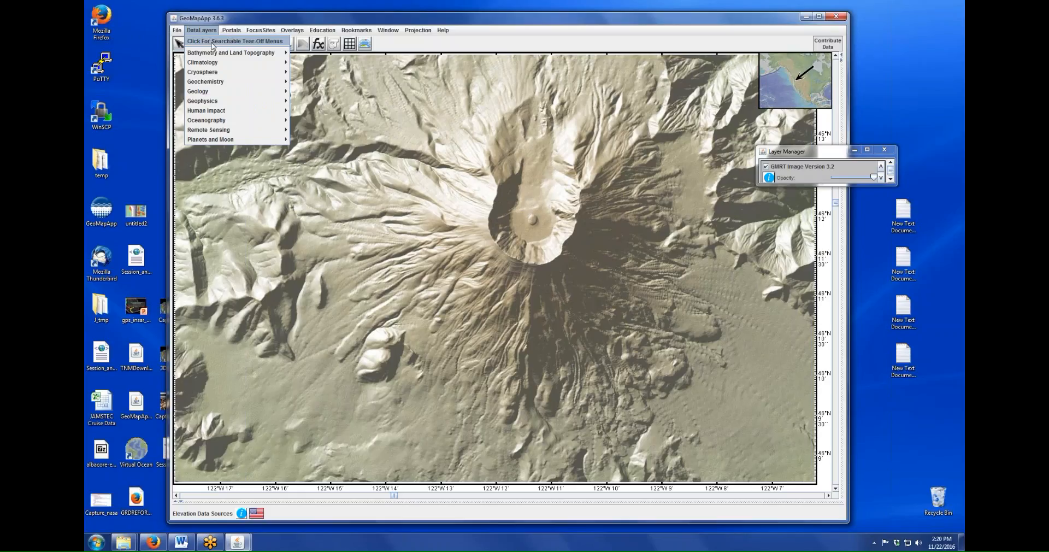
{"action": "mouse_move", "coordinate": [233, 55]}
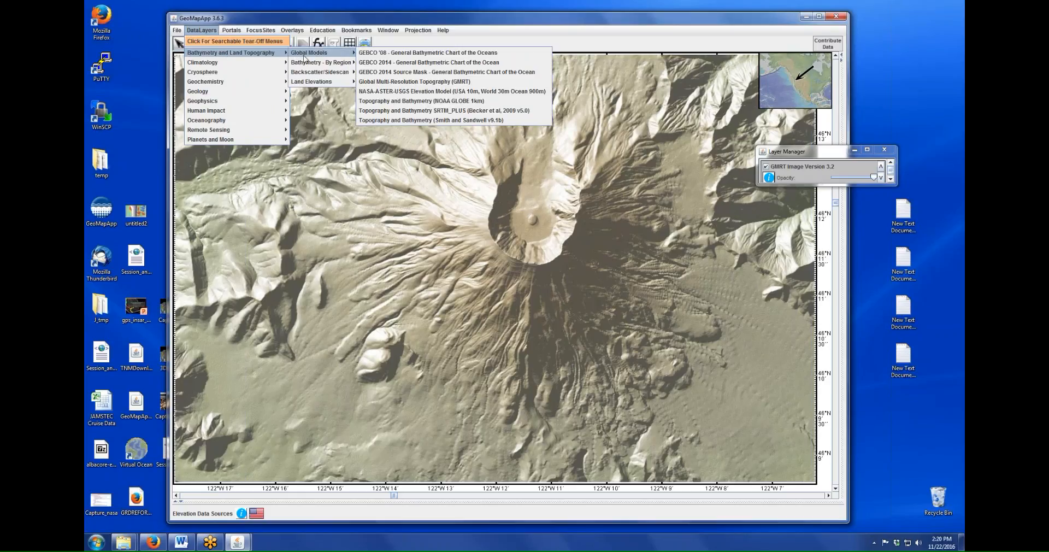
{"action": "mouse_move", "coordinate": [324, 82]}
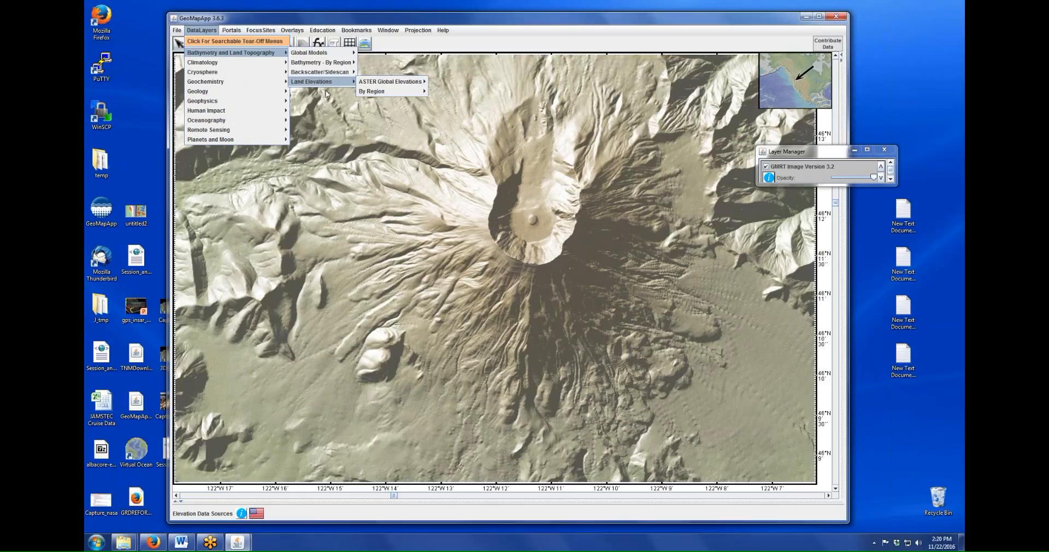
{"action": "mouse_move", "coordinate": [396, 91]}
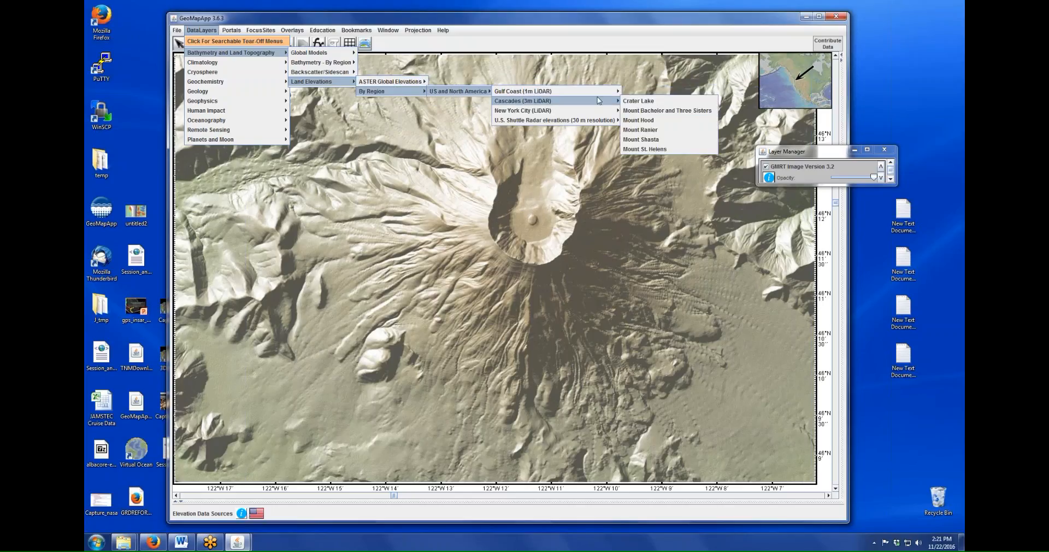
- Search the data layers for "lidar", load the Mount St. Helens grid from Cascades (3m LiDAR) and minimize the search window
{"action": "left_click", "coordinate": [216, 43]}
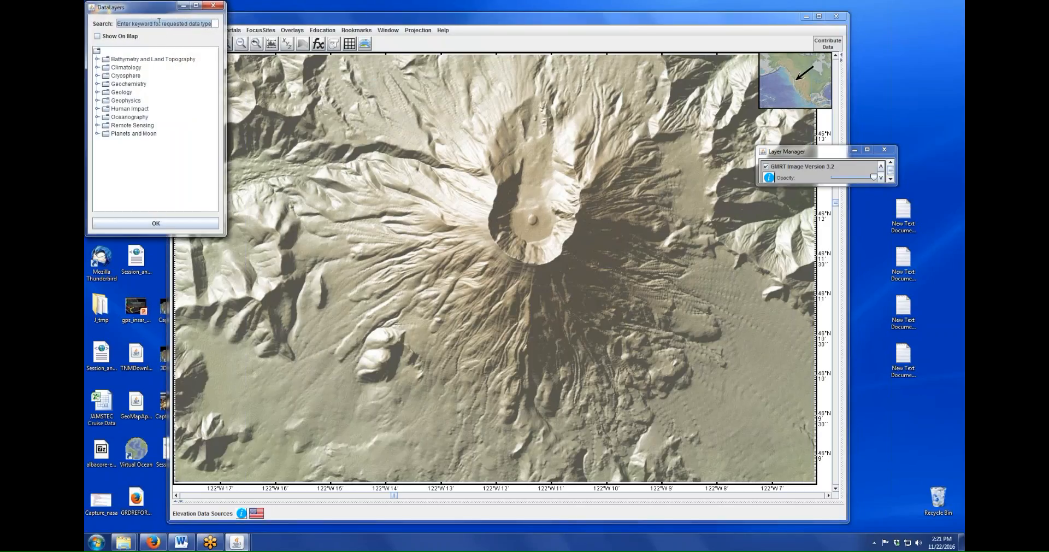
{"action": "type", "text": "lidar"}
{"action": "key", "text": "Return"}
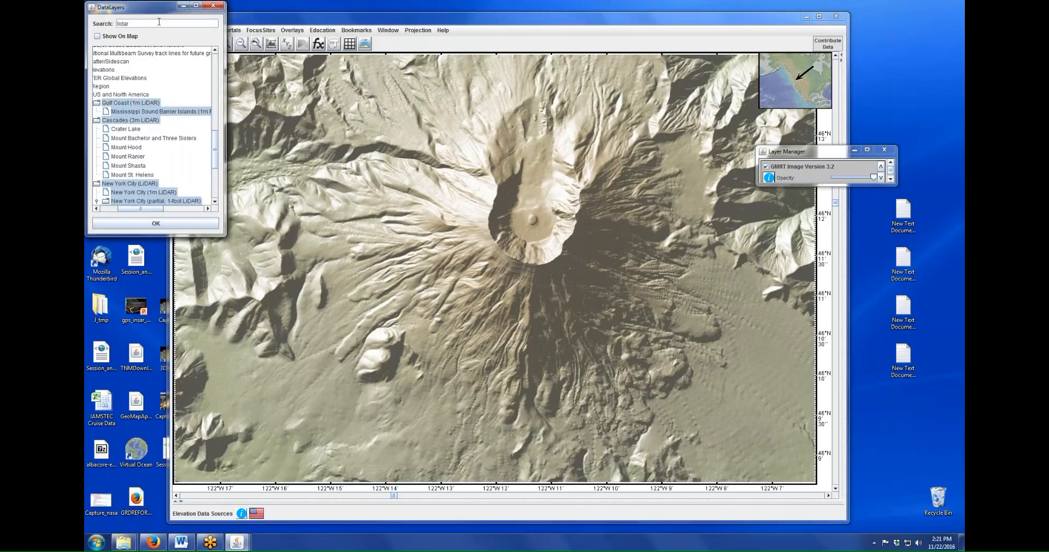
{"action": "left_click_drag", "start_coordinate": [223, 235], "coordinate": [426, 445]}
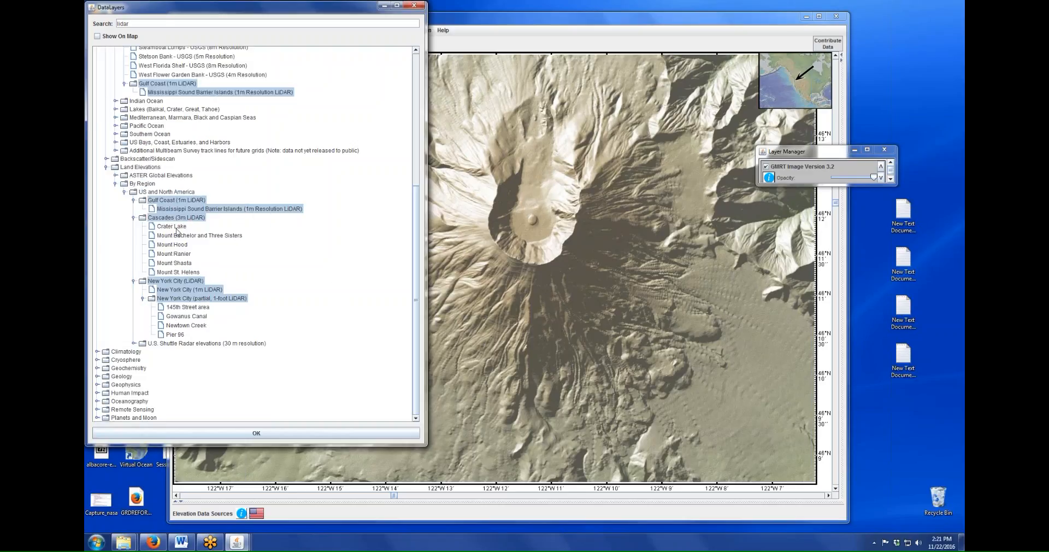
{"action": "left_click", "coordinate": [175, 272]}
{"action": "left_click", "coordinate": [262, 432]}
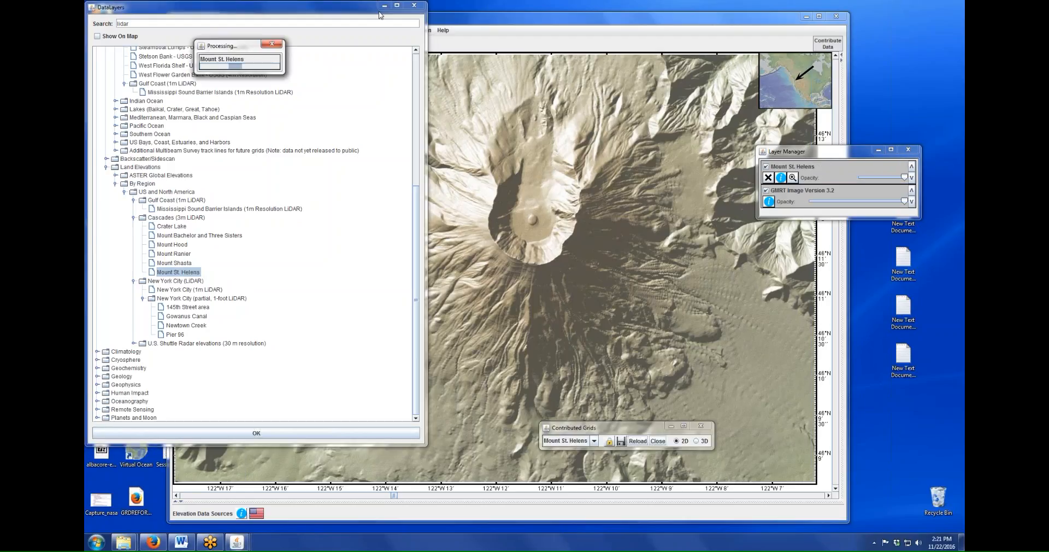
{"action": "left_click", "coordinate": [385, 6]}
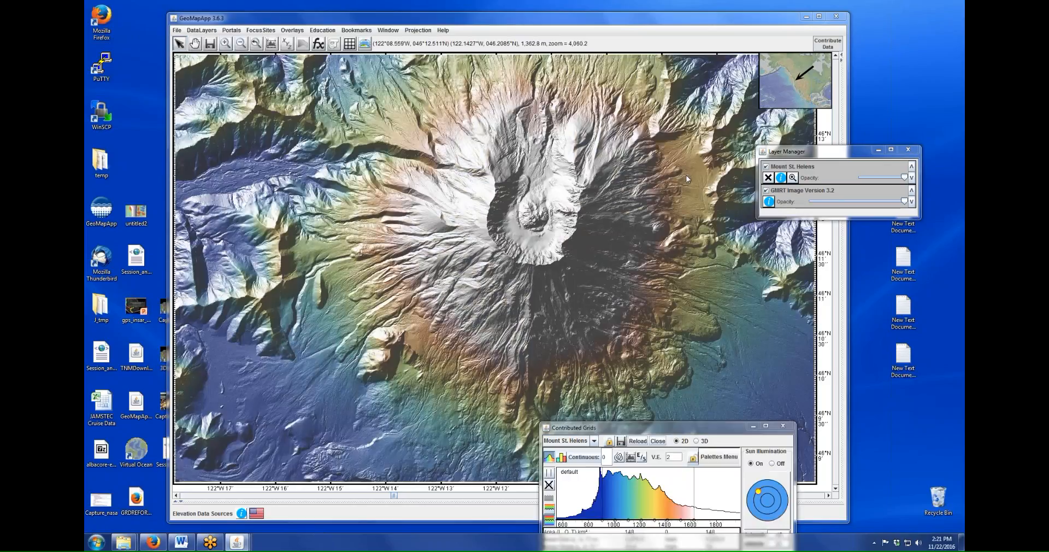
- Compare the Mount St. Helens LiDAR grid with the GMRT base image by fading the LiDAR layer out and restoring it to full opacity
{"action": "left_click_drag", "start_coordinate": [818, 155], "coordinate": [687, 148]}
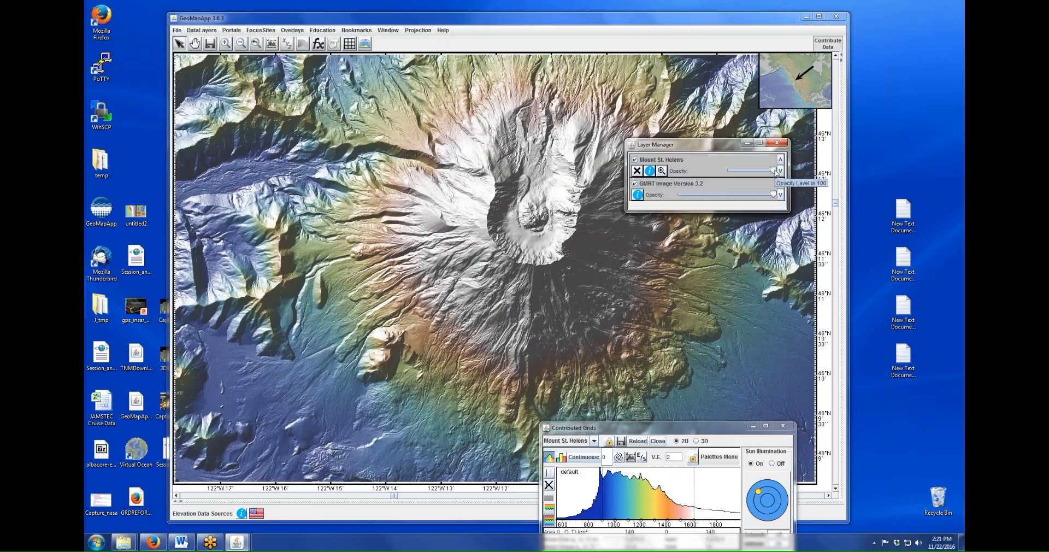
{"action": "left_click_drag", "start_coordinate": [773, 169], "coordinate": [729, 172]}
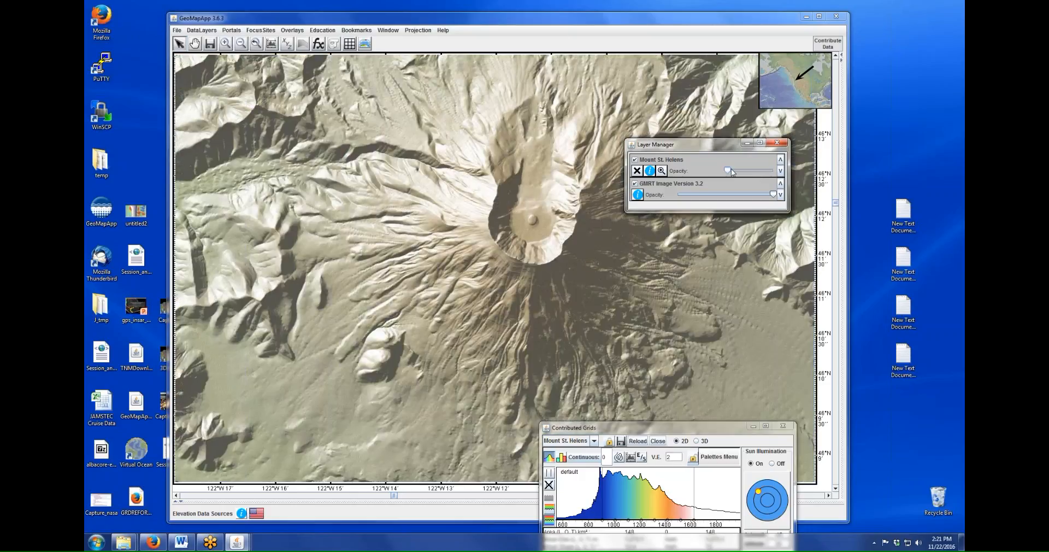
{"action": "left_click_drag", "start_coordinate": [736, 172], "coordinate": [777, 170]}
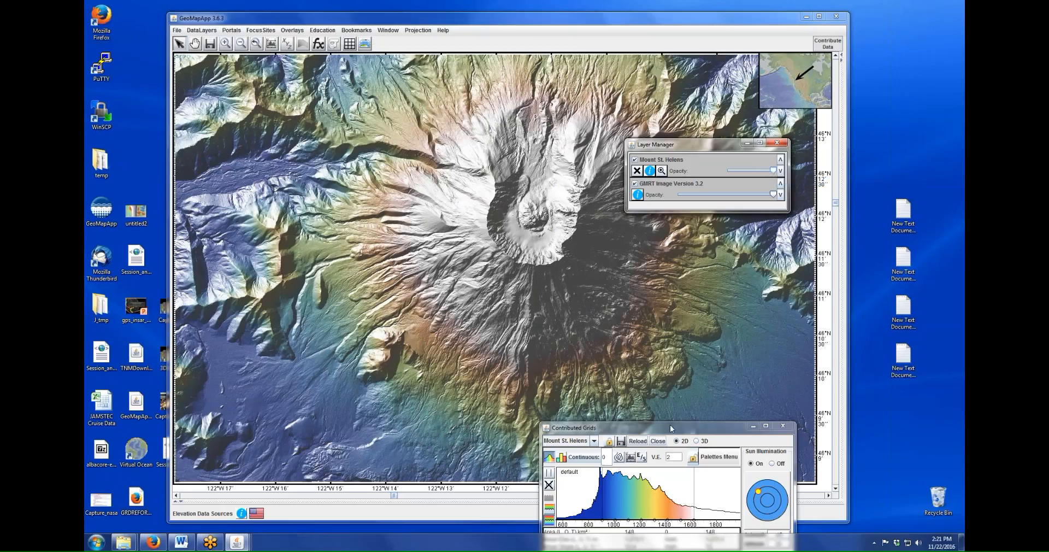
{"action": "left_click_drag", "start_coordinate": [670, 425], "coordinate": [338, 327]}
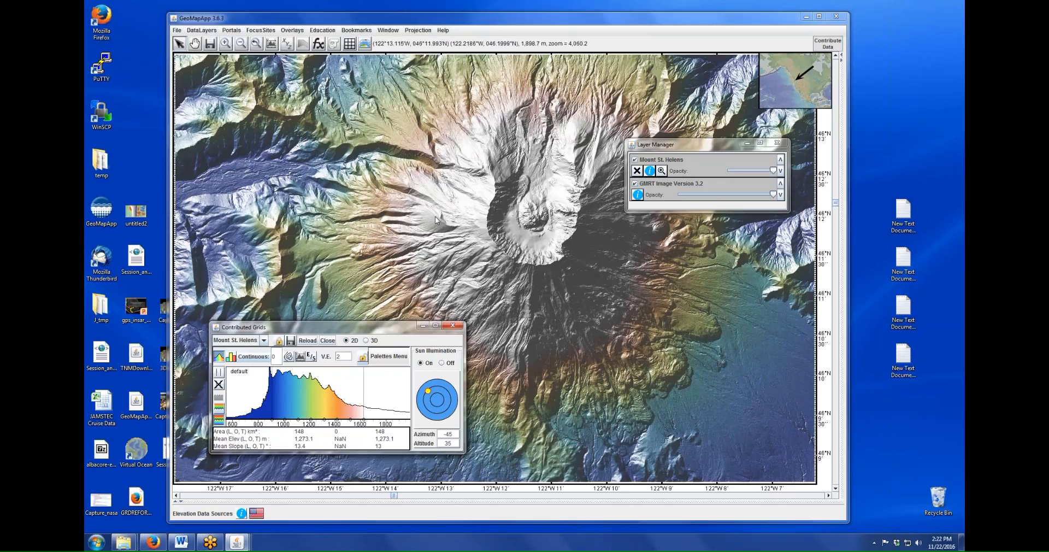
- Zoom in on the debris terrain north of the volcano and compare the LiDAR with the base image there by varying the layer's opacity
{"action": "left_click", "coordinate": [196, 45]}
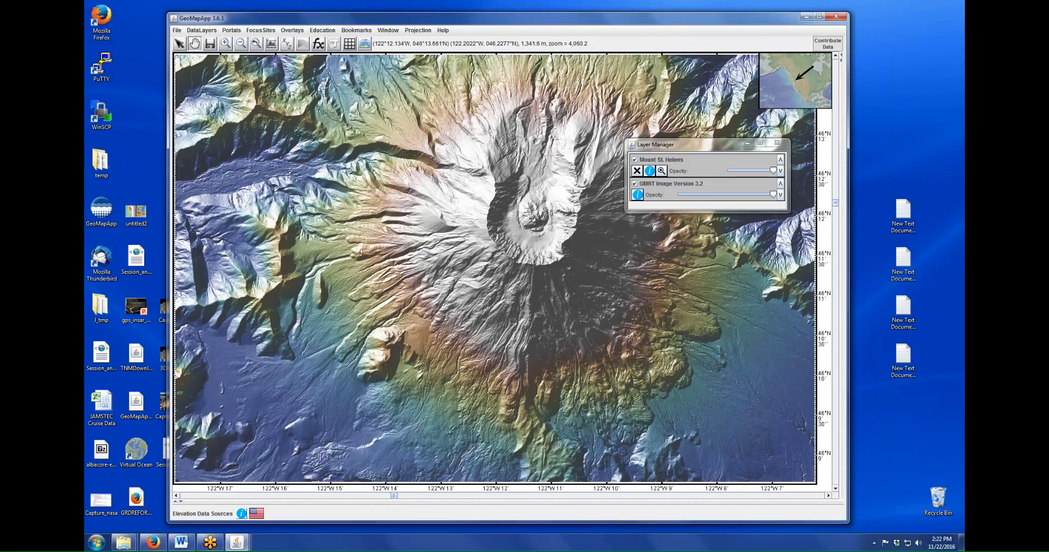
{"action": "left_click_drag", "start_coordinate": [522, 57], "coordinate": [496, 303]}
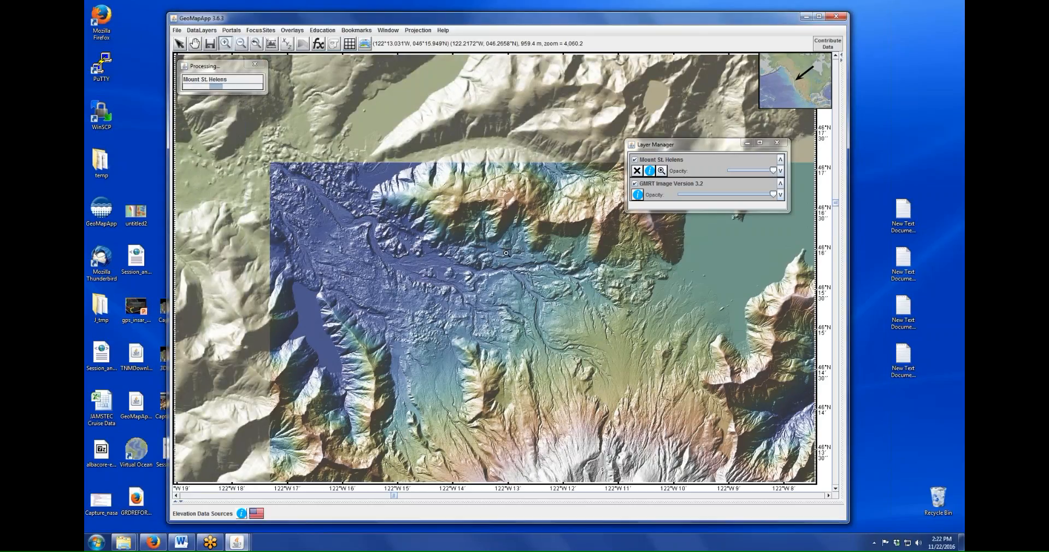
{"action": "left_click", "coordinate": [505, 253]}
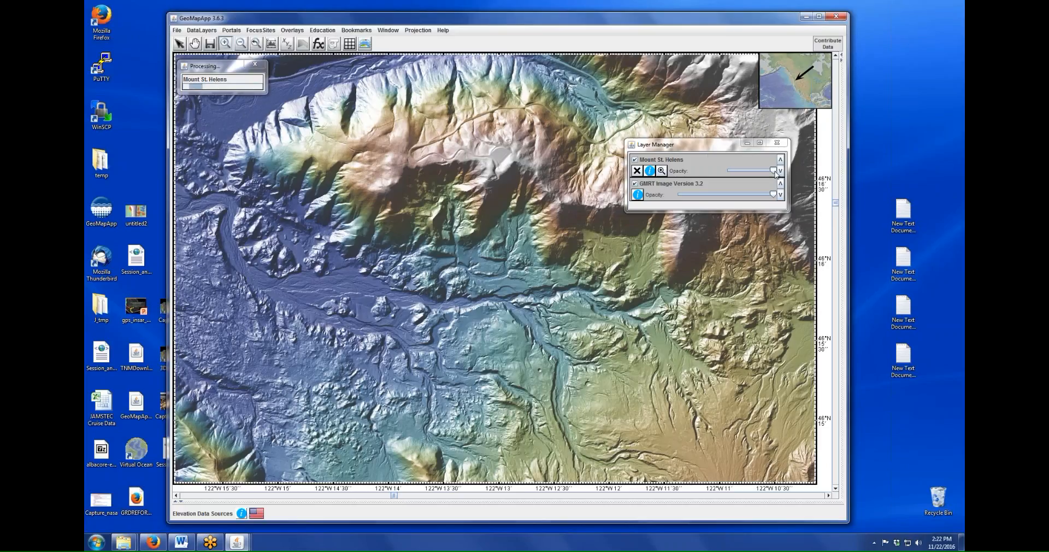
{"action": "left_click_drag", "start_coordinate": [775, 170], "coordinate": [737, 177]}
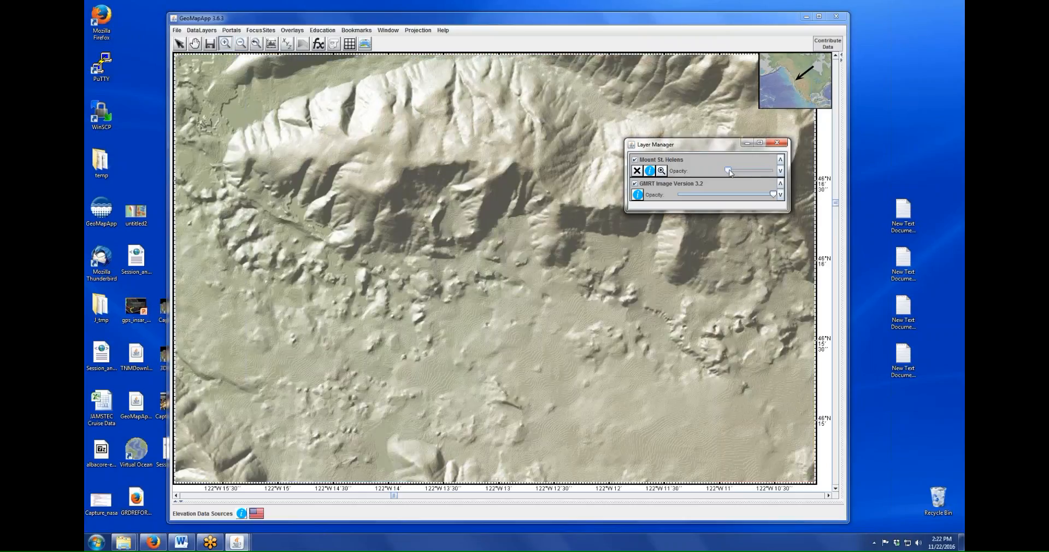
{"action": "left_click_drag", "start_coordinate": [742, 173], "coordinate": [778, 176]}
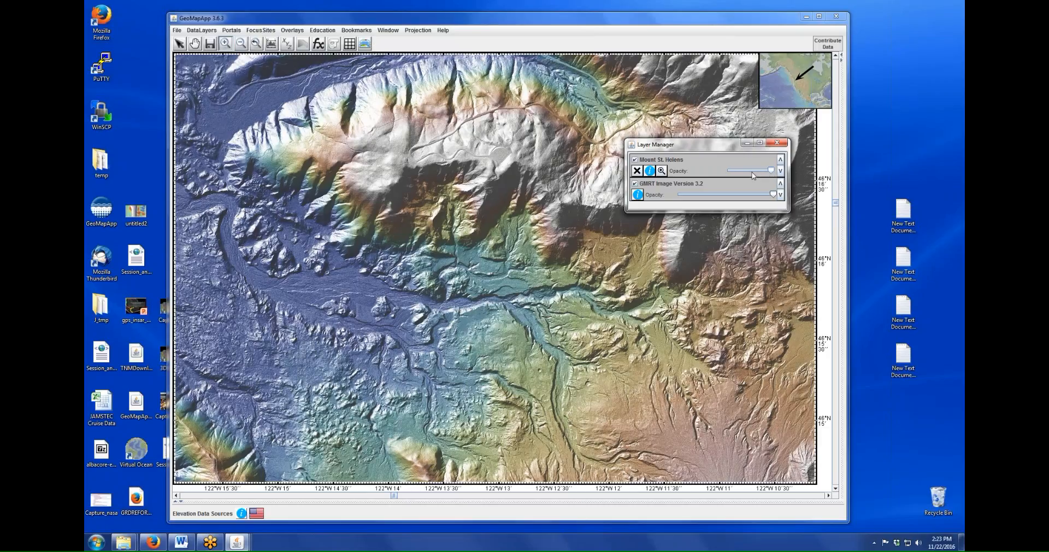
{"action": "left_click_drag", "start_coordinate": [751, 173], "coordinate": [720, 170]}
- Bring back the Contributed Grids window and close the Mount St. Helens LiDAR grid
{"action": "left_click", "coordinate": [389, 31]}
{"action": "left_click", "coordinate": [399, 41]}
{"action": "mouse_move", "coordinate": [324, 326]}
{"action": "left_mouse_down"}
{"action": "mouse_move", "coordinate": [310, 343]}
{"action": "mouse_move", "coordinate": [311, 332]}
{"action": "left_mouse_up"}
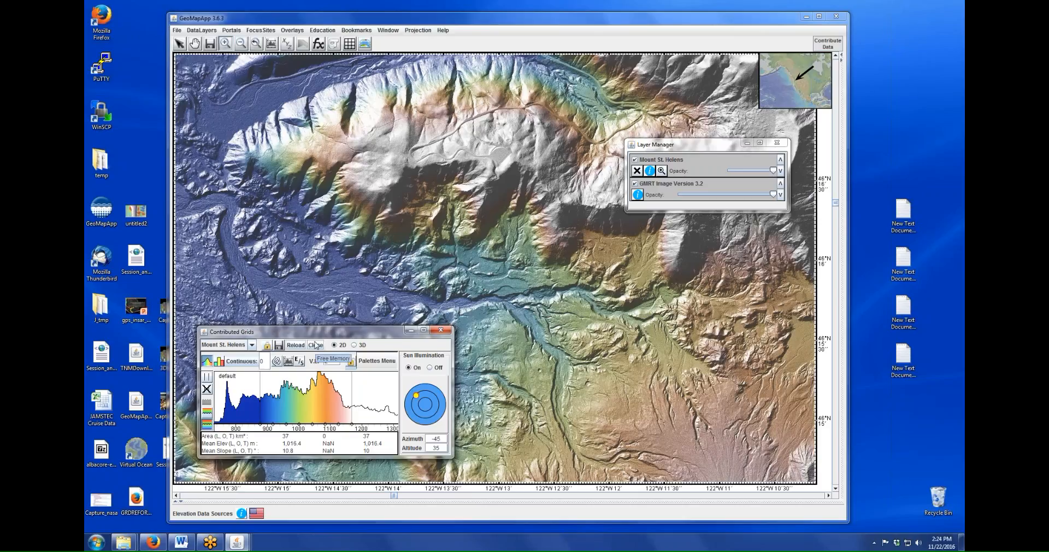
{"action": "left_click", "coordinate": [315, 345]}
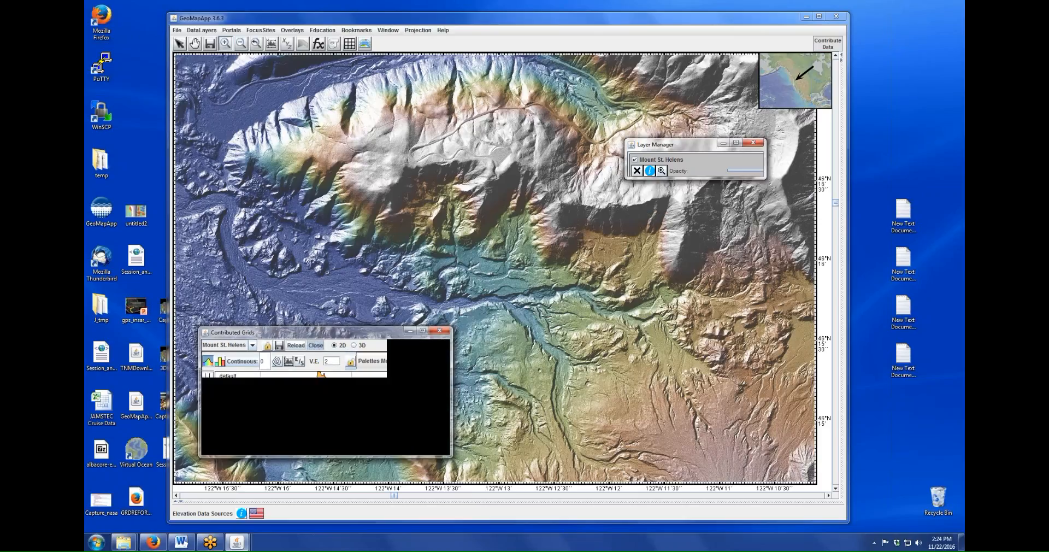
- Zoom the map out from Mount St. Helens to show the whole Pacific Northwest and the adjacent seafloor
{"action": "left_click", "coordinate": [241, 43]}
{"action": "left_click", "coordinate": [462, 260]}
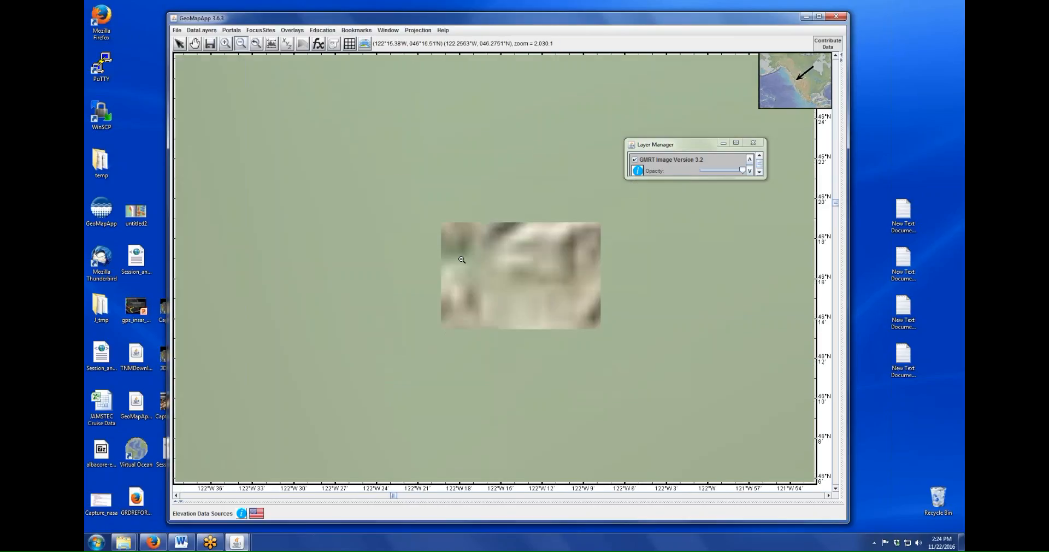
{"action": "left_click", "coordinate": [462, 260]}
{"action": "left_click", "coordinate": [466, 264]}
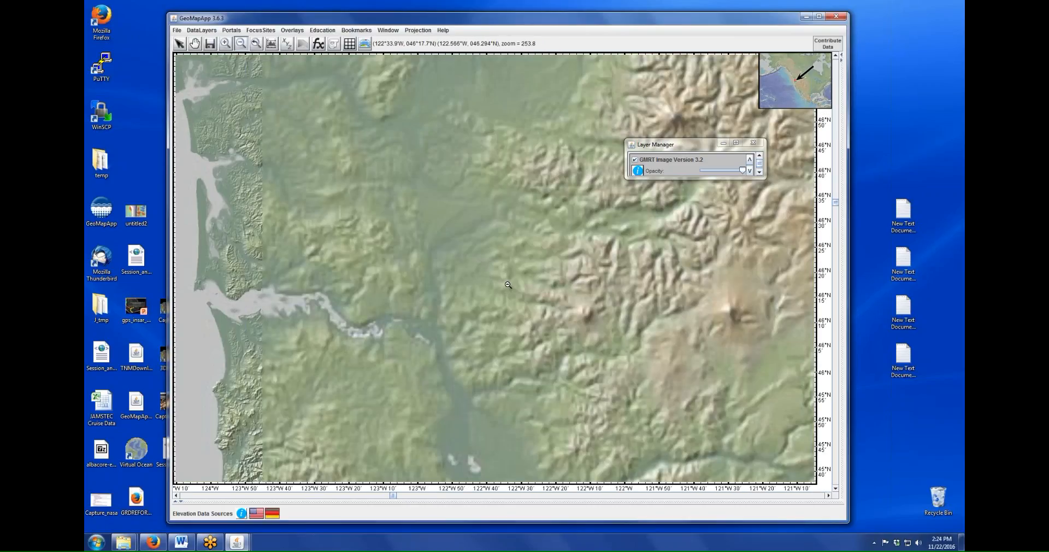
{"action": "left_click", "coordinate": [605, 343]}
{"action": "left_click", "coordinate": [545, 298]}
{"action": "left_click", "coordinate": [521, 360]}
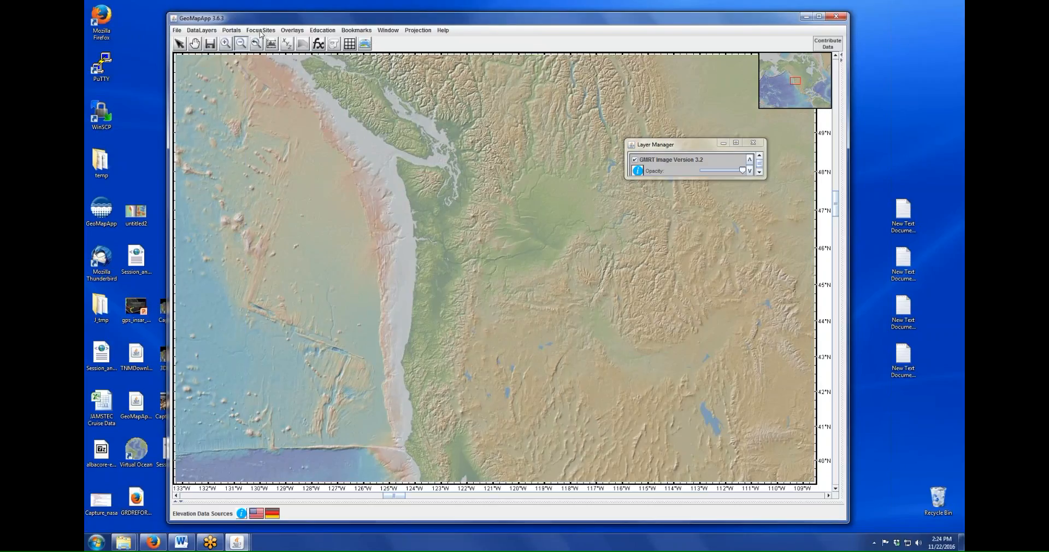
- Search the data layers for "mccro", load the Juan De Fuca Plate subduction slab depth grid and minimize the search window
{"action": "left_click", "coordinate": [208, 32]}
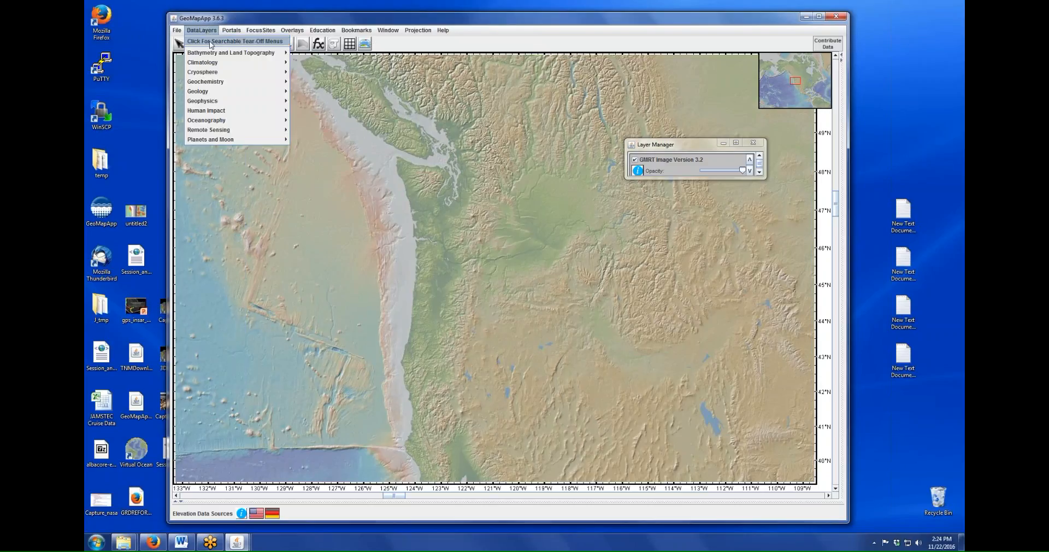
{"action": "left_click", "coordinate": [211, 42]}
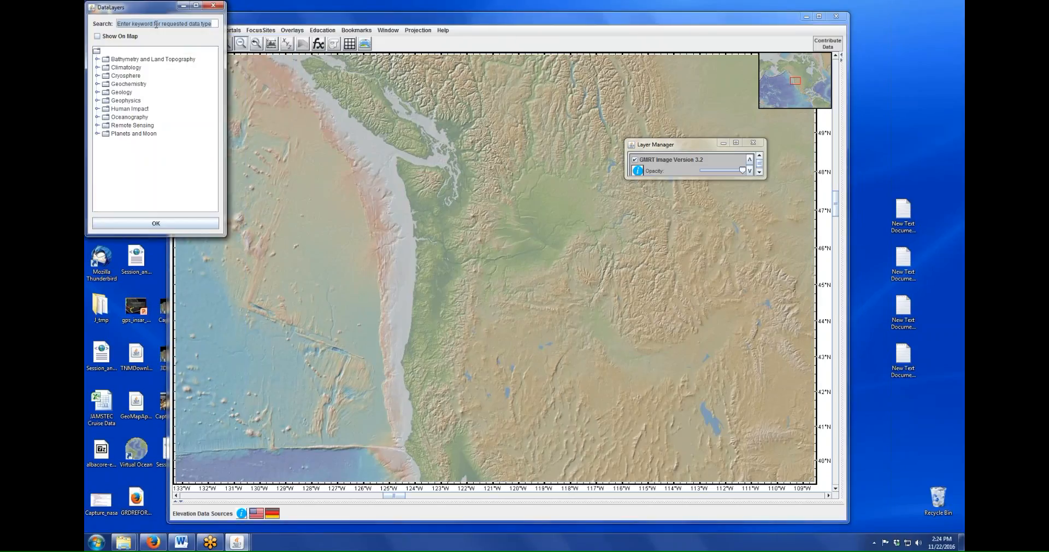
{"action": "type", "text": "ccro"}
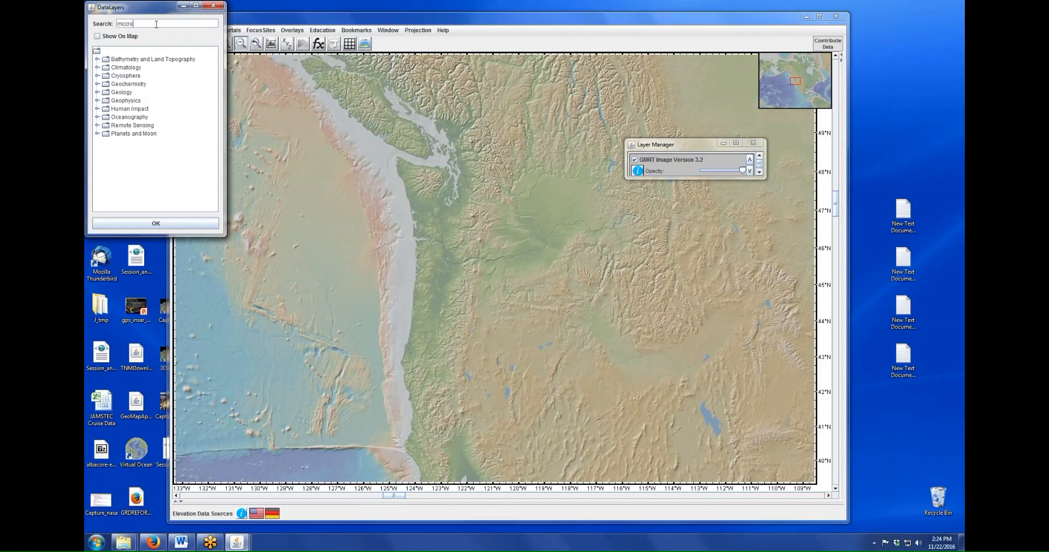
{"action": "key", "text": "Return"}
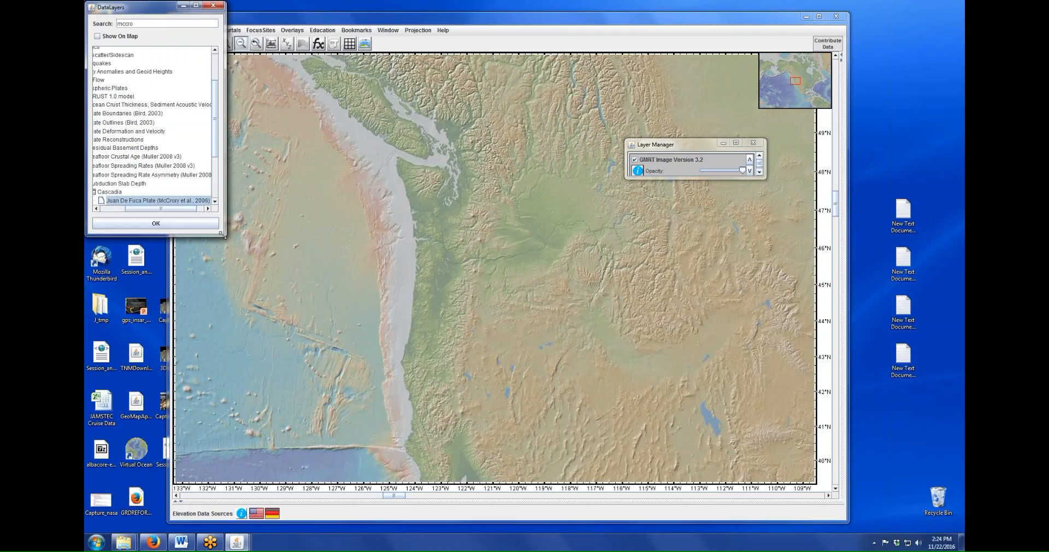
{"action": "left_click_drag", "start_coordinate": [221, 231], "coordinate": [372, 414]}
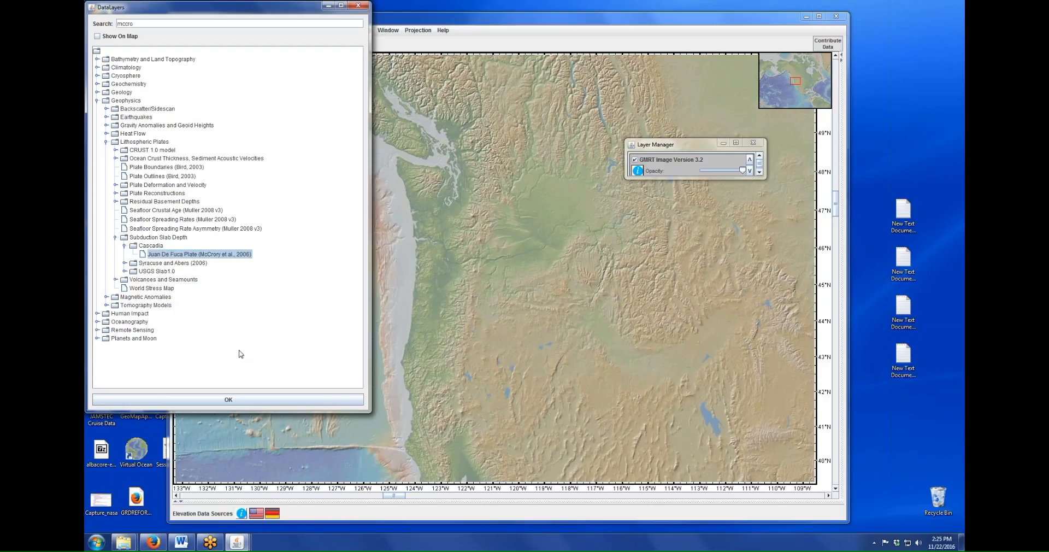
{"action": "left_click", "coordinate": [239, 399]}
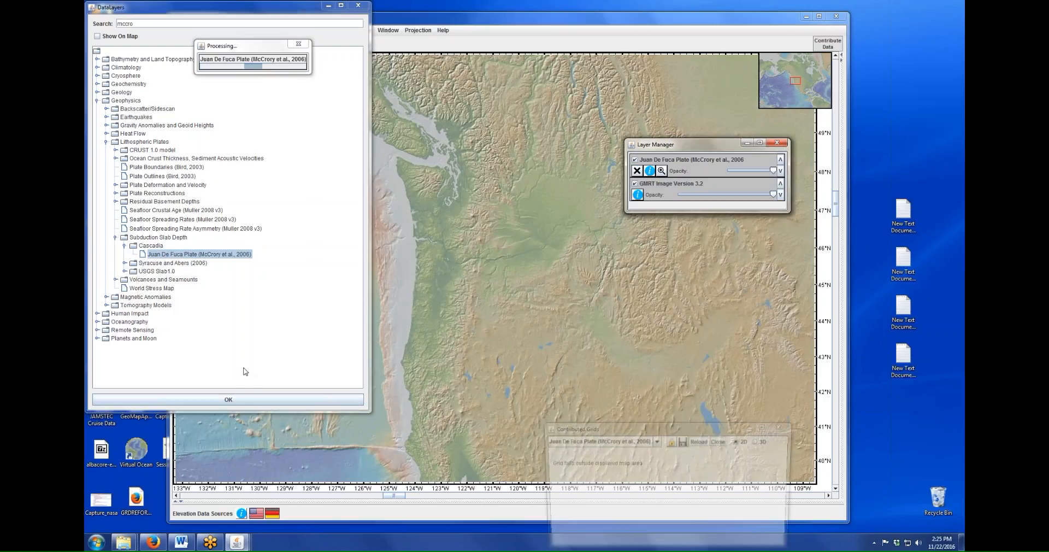
{"action": "left_click", "coordinate": [329, 6]}
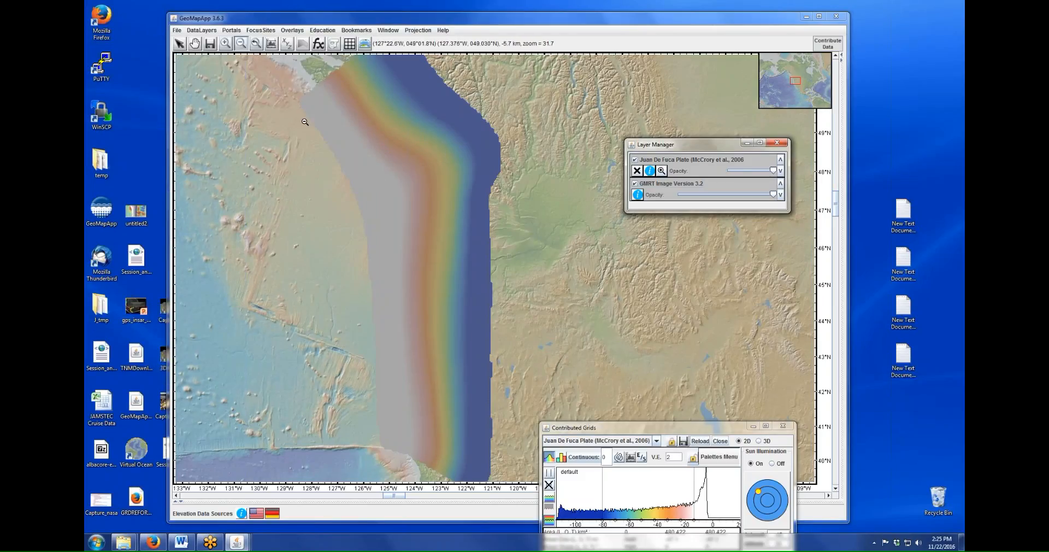
- Contour the Juan De Fuca slab depth grid at an interval of 10 from -120 to 0
{"action": "left_click", "coordinate": [361, 163]}
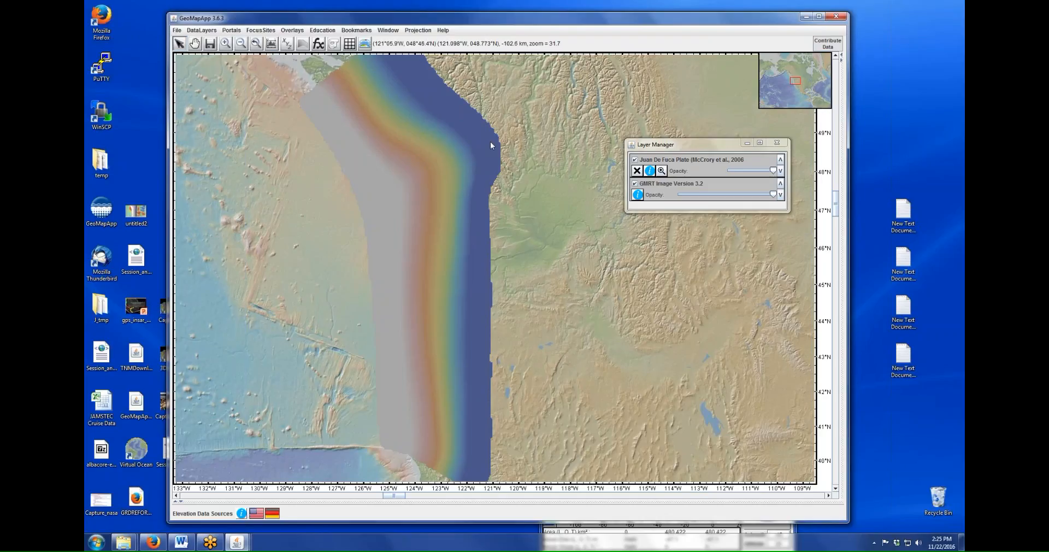
{"action": "left_click", "coordinate": [793, 527]}
{"action": "left_click_drag", "start_coordinate": [704, 428], "coordinate": [680, 332]}
{"action": "left_click", "coordinate": [595, 362]}
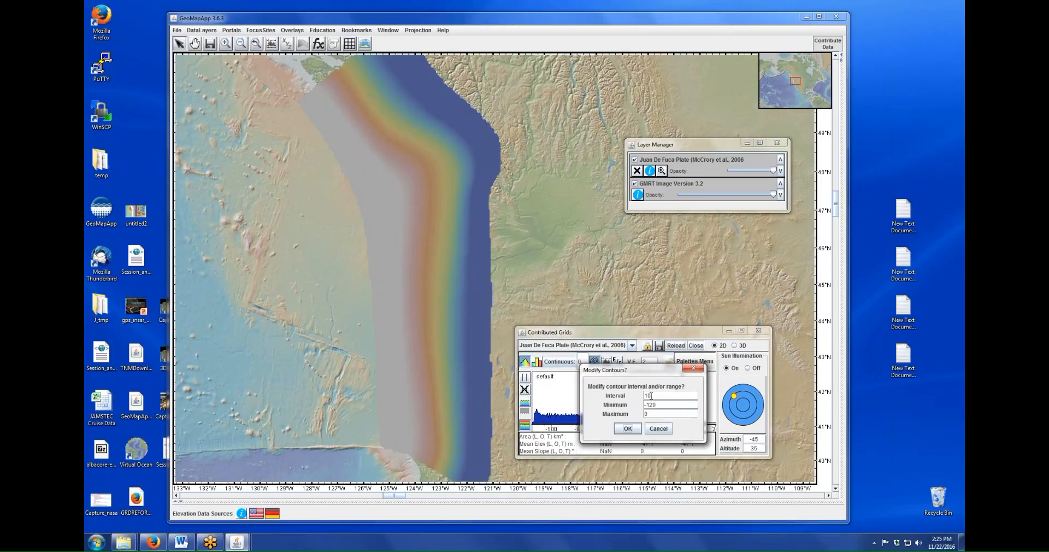
{"action": "left_click", "coordinate": [628, 428]}
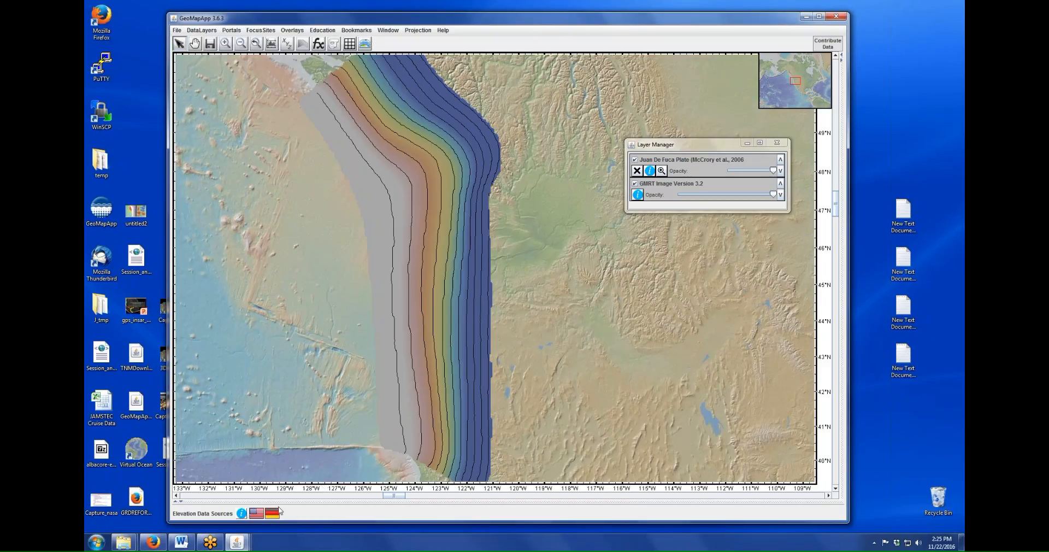
- Recolor the slab depth grid with the black_white palette scaled to its data range, and turn off its sun illumination
{"action": "mouse_move", "coordinate": [241, 542]}
{"action": "left_click", "coordinate": [451, 481]}
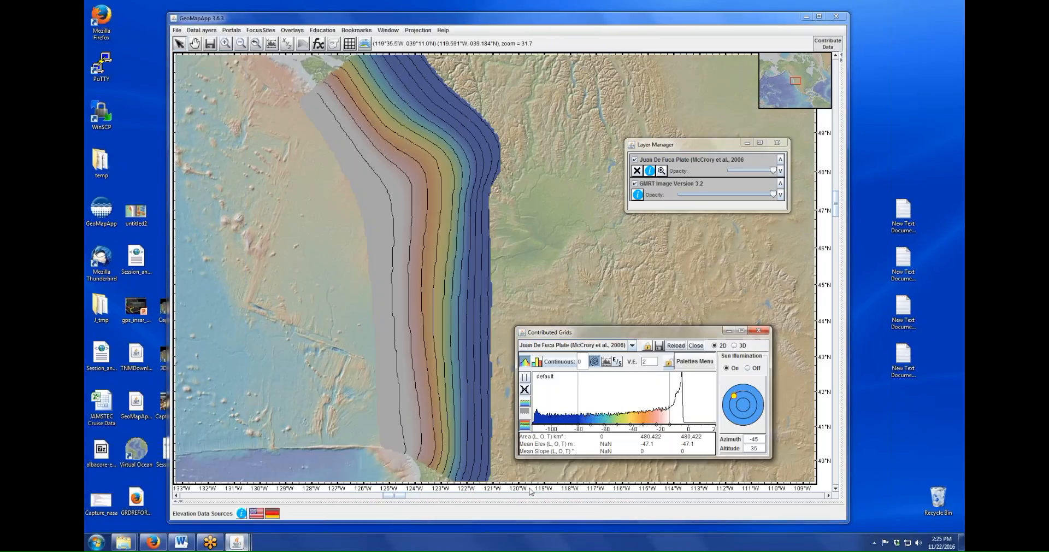
{"action": "left_click", "coordinate": [693, 365]}
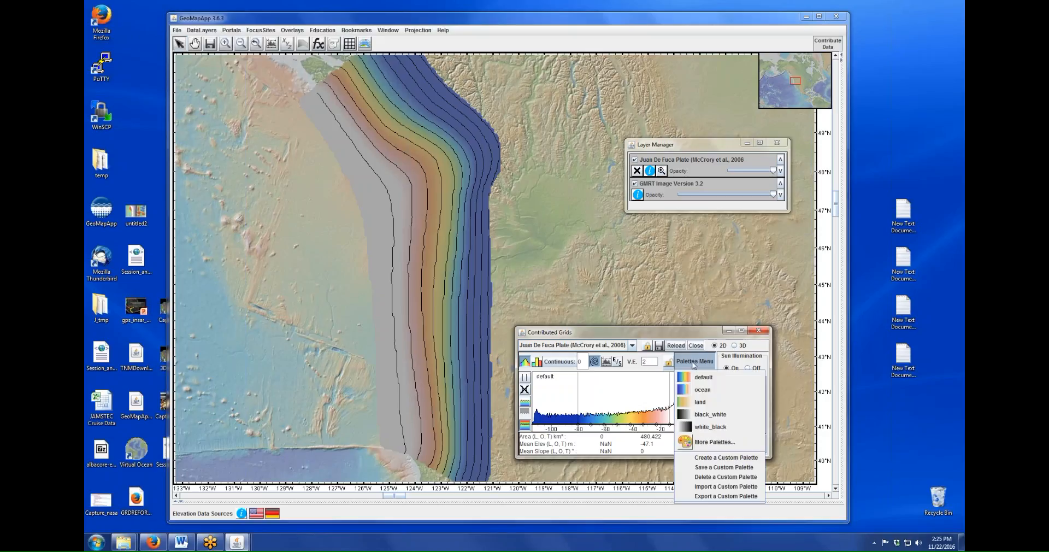
{"action": "left_click", "coordinate": [709, 416]}
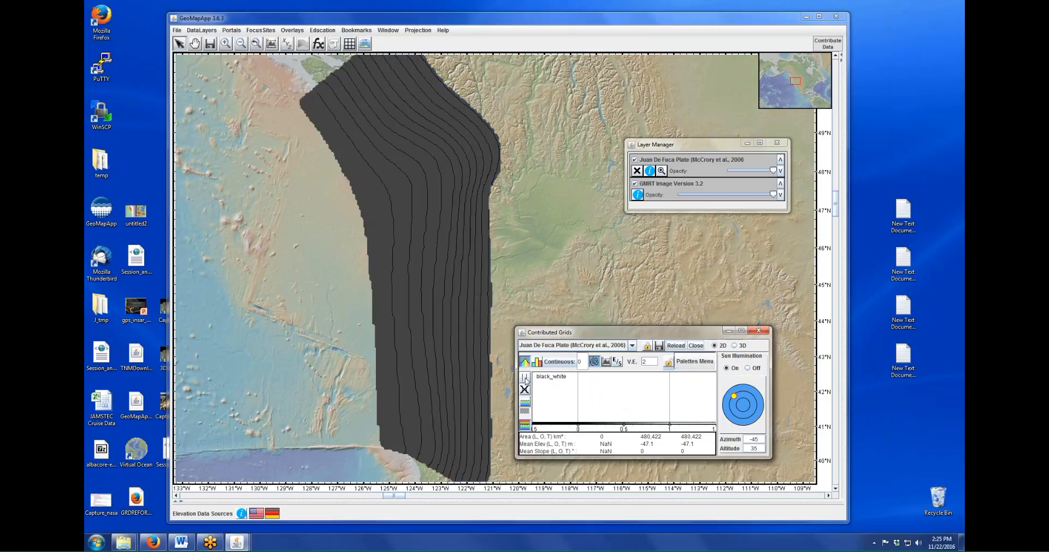
{"action": "left_click", "coordinate": [525, 377]}
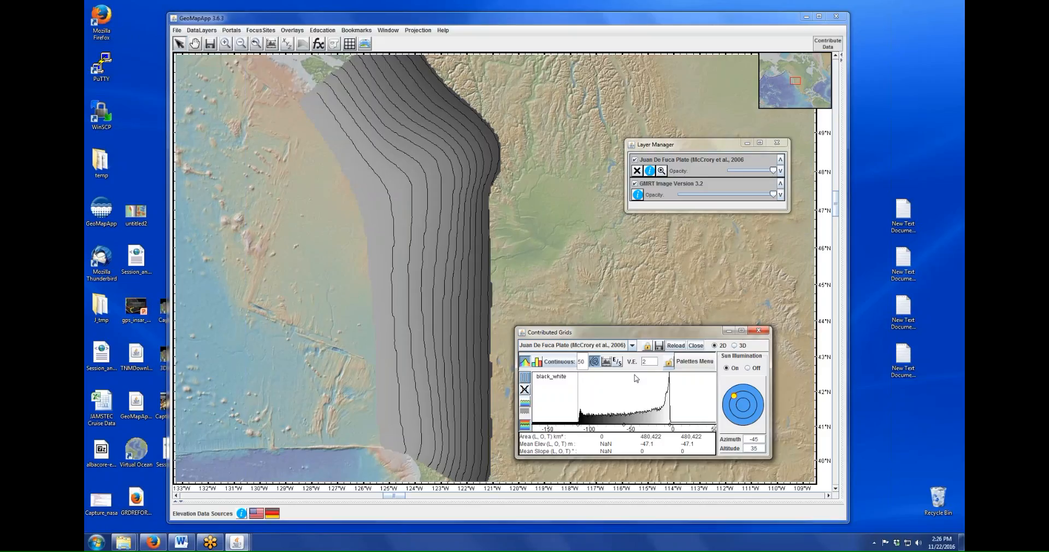
{"action": "left_click", "coordinate": [748, 369]}
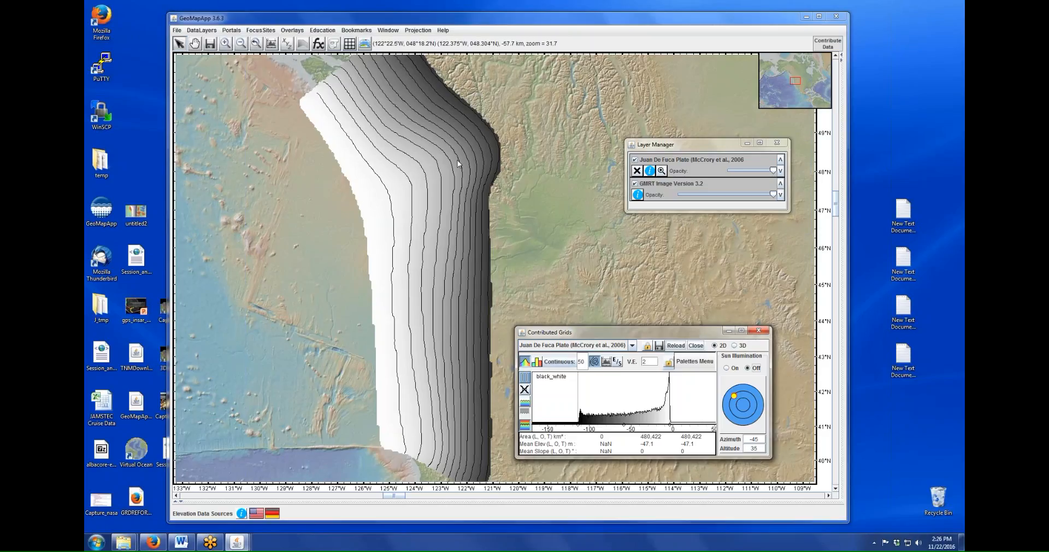
{"action": "mouse_move", "coordinate": [773, 171]}
{"action": "left_mouse_down"}
{"action": "mouse_move", "coordinate": [727, 166]}
{"action": "mouse_move", "coordinate": [776, 171]}
{"action": "left_mouse_up"}
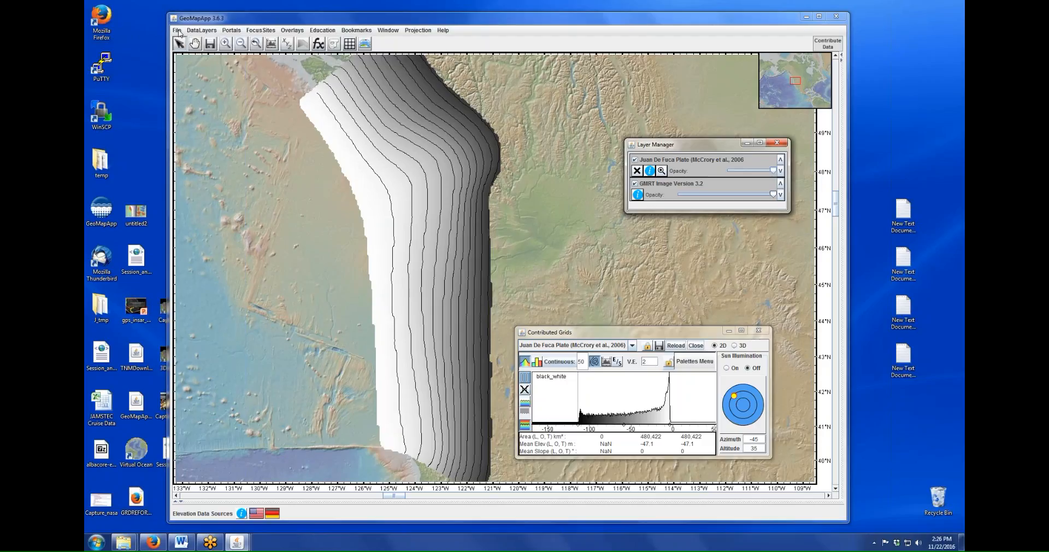
- Load the Vs, Depth 94 km layer of the Cascadia 3D Shear-Wave Velocity model and compare it with the slab contours by varying its opacity
{"action": "left_click", "coordinate": [202, 30]}
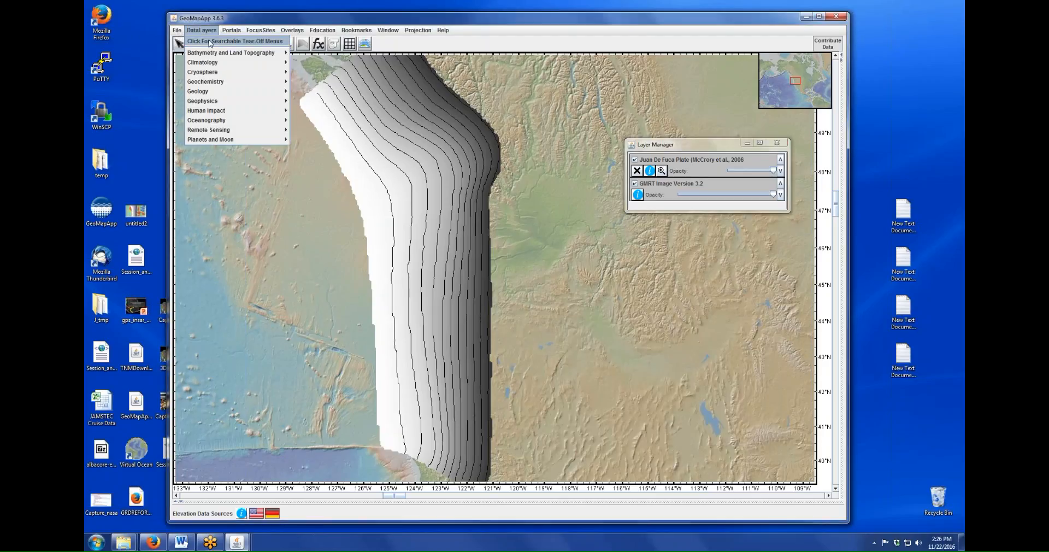
{"action": "mouse_move", "coordinate": [215, 102]}
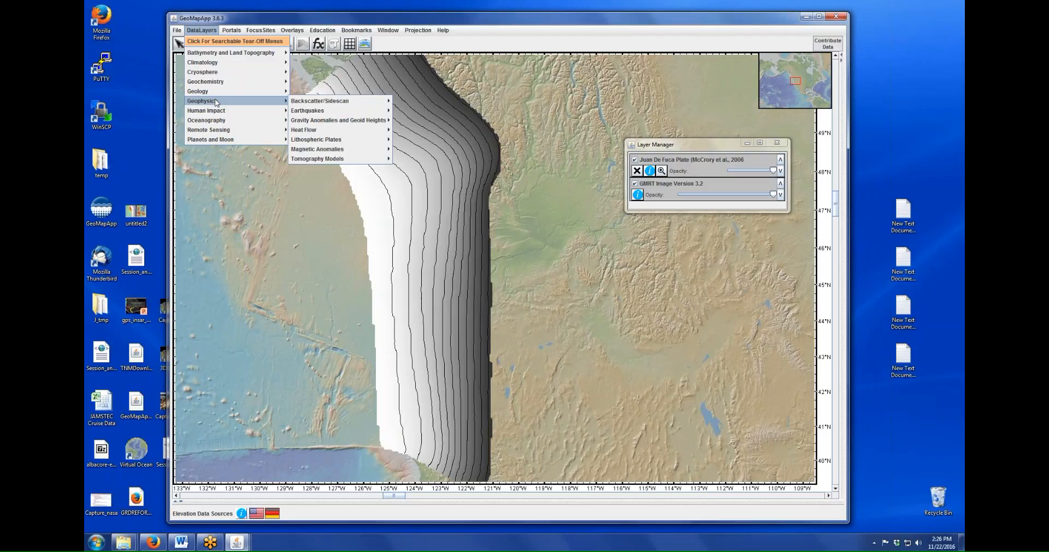
{"action": "mouse_move", "coordinate": [317, 158]}
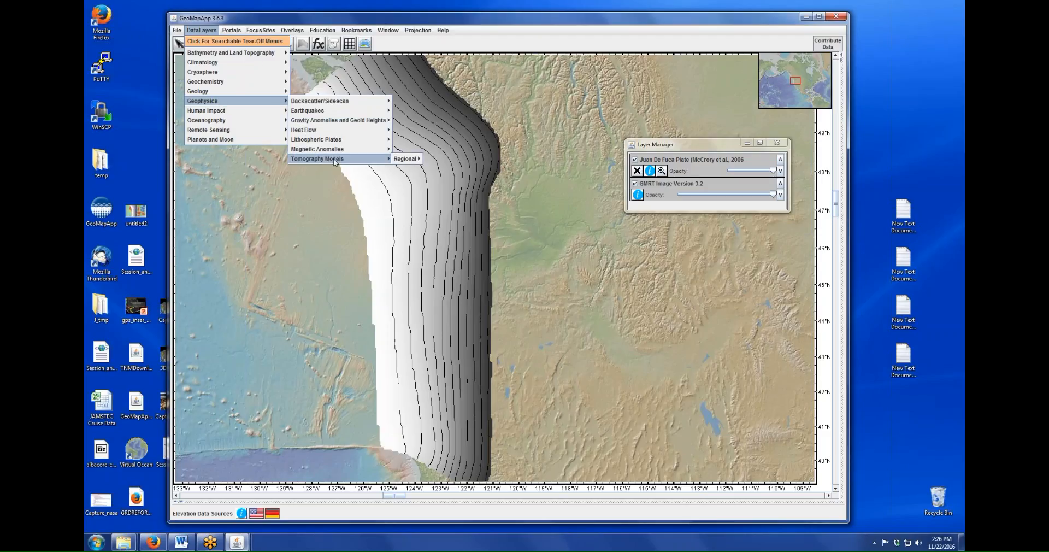
{"action": "mouse_move", "coordinate": [405, 159]}
{"action": "mouse_move", "coordinate": [449, 159]}
{"action": "mouse_move", "coordinate": [483, 162]}
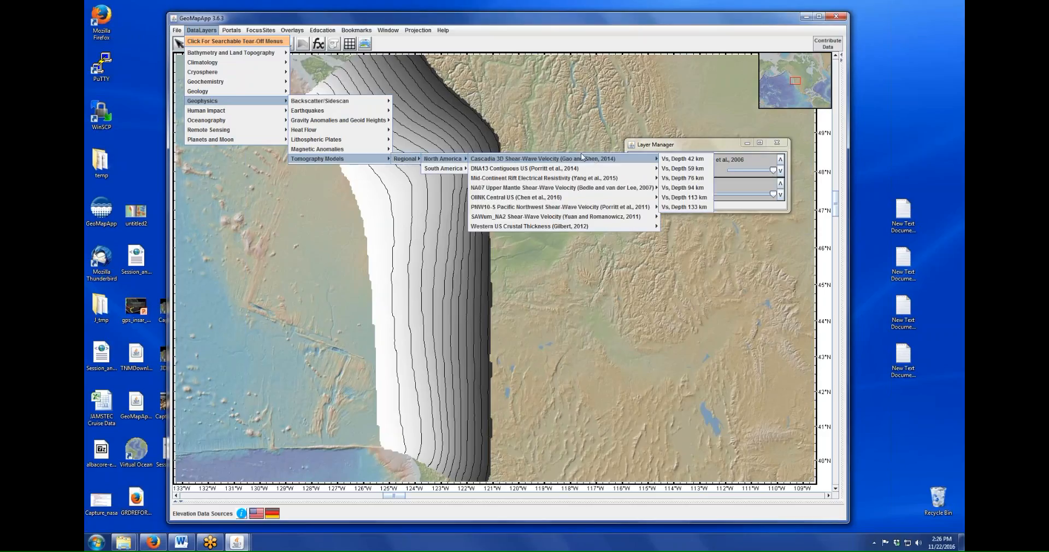
{"action": "left_click", "coordinate": [683, 188]}
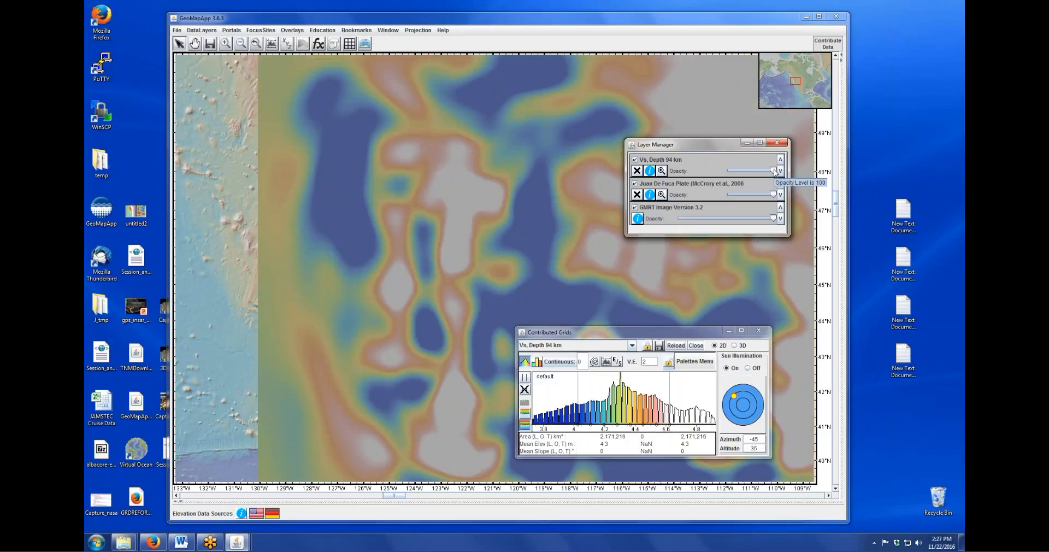
{"action": "left_click_drag", "start_coordinate": [773, 172], "coordinate": [729, 171]}
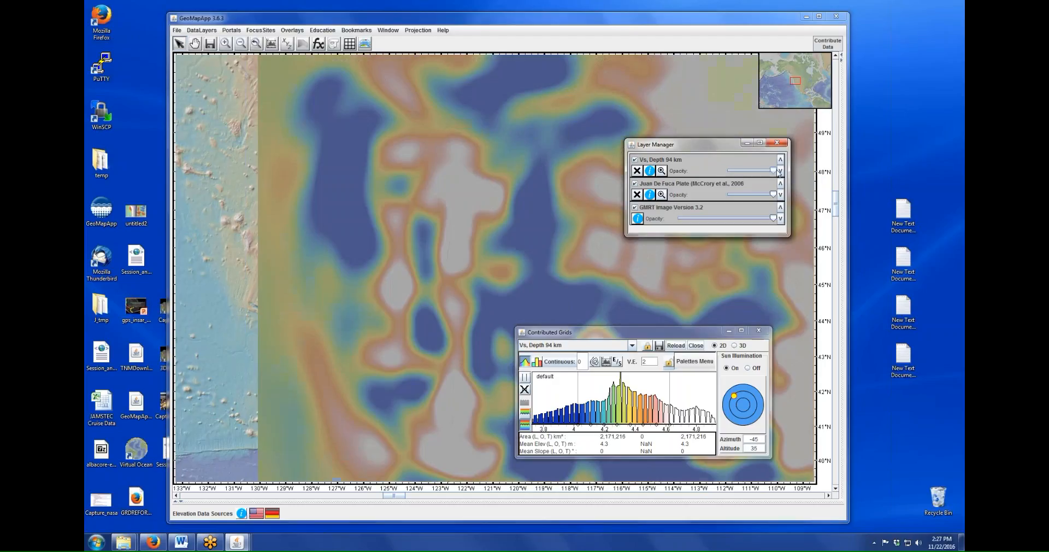
{"action": "left_click_drag", "start_coordinate": [742, 174], "coordinate": [773, 171]}
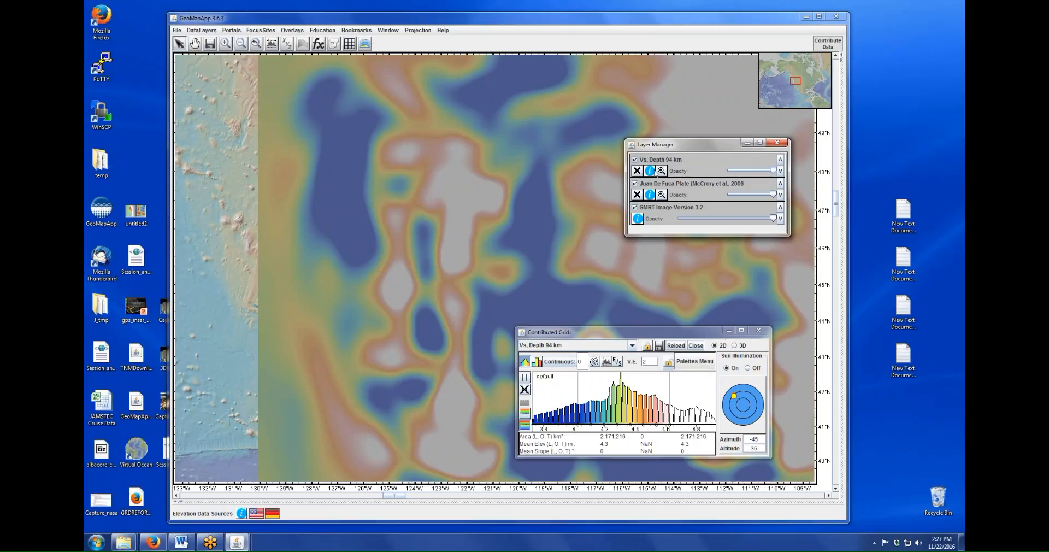
- Look up the source publications of the slab depth and shear-wave velocity layers, including the article's figure of velocity at multiple depths
{"action": "left_click", "coordinate": [649, 195]}
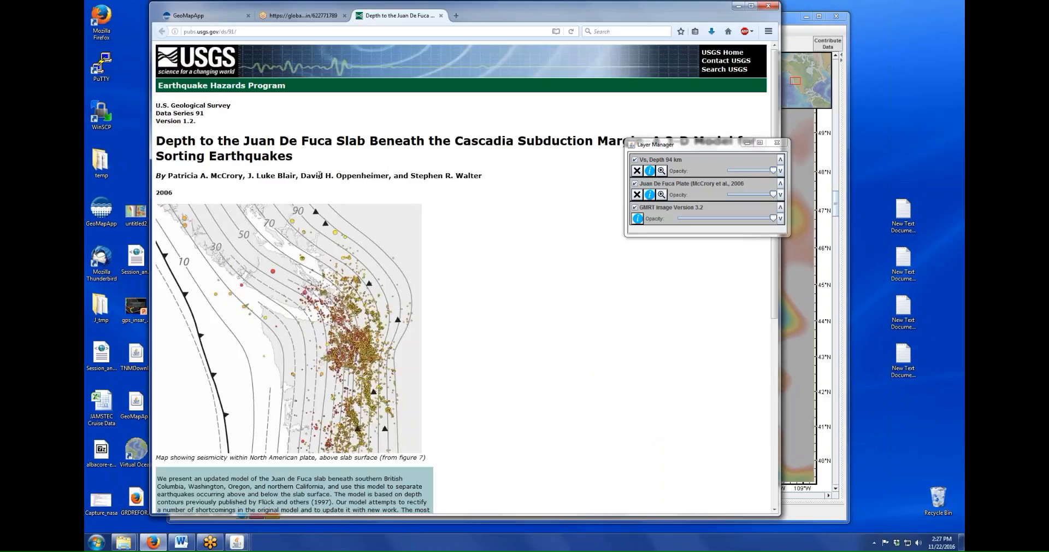
{"action": "left_click", "coordinate": [440, 16]}
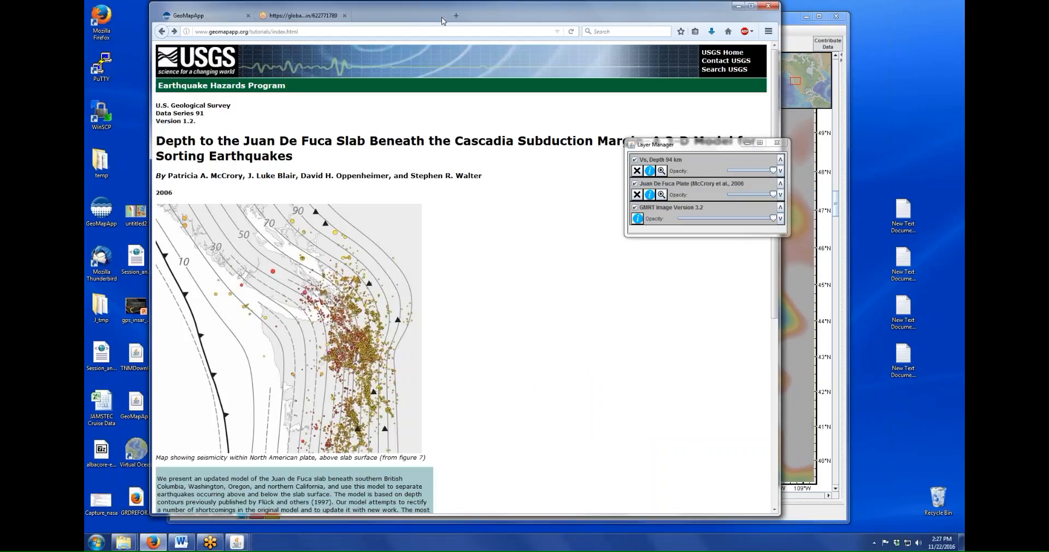
{"action": "left_click", "coordinate": [650, 171]}
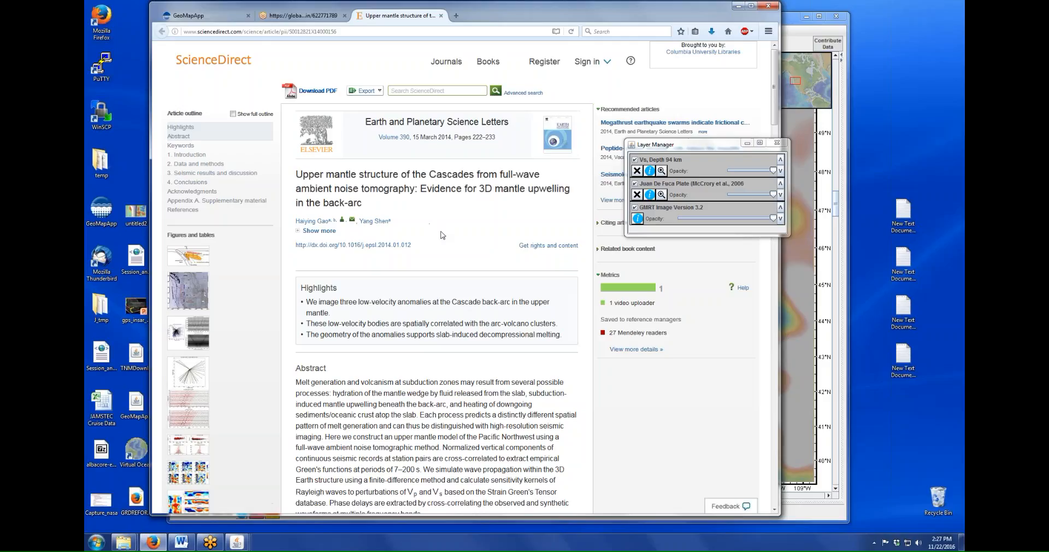
{"action": "left_click", "coordinate": [185, 476]}
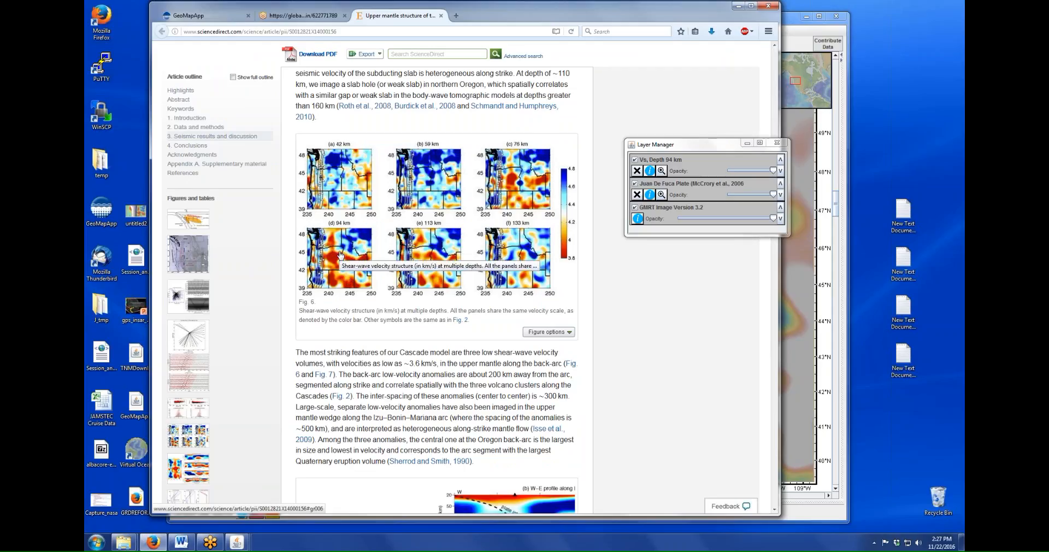
{"action": "left_click", "coordinate": [737, 6]}
- Apply the jet2_invert palette to the 94 km shear-wave velocity grid and rescale the colors to its data range
{"action": "left_click", "coordinate": [694, 362]}
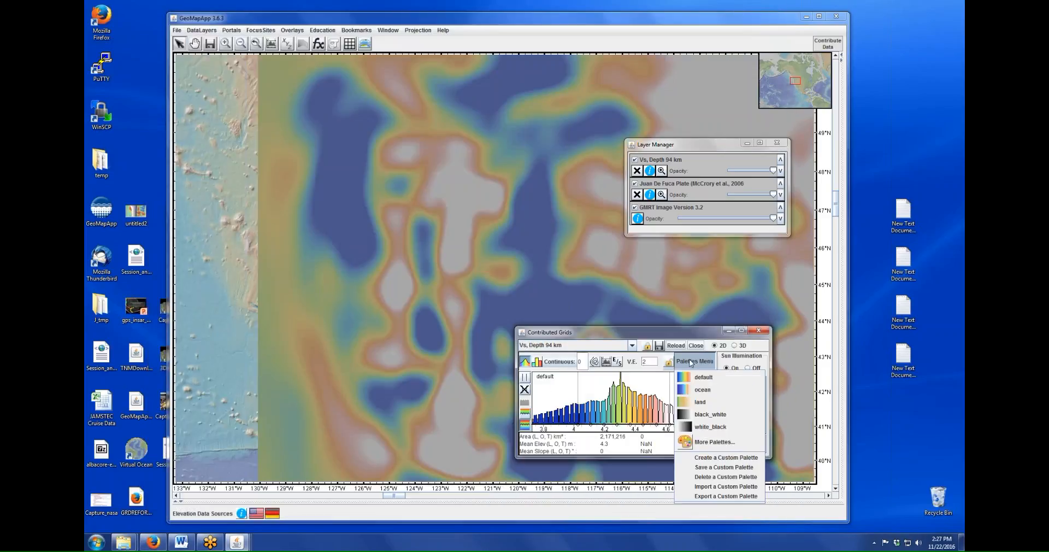
{"action": "left_click", "coordinate": [706, 444]}
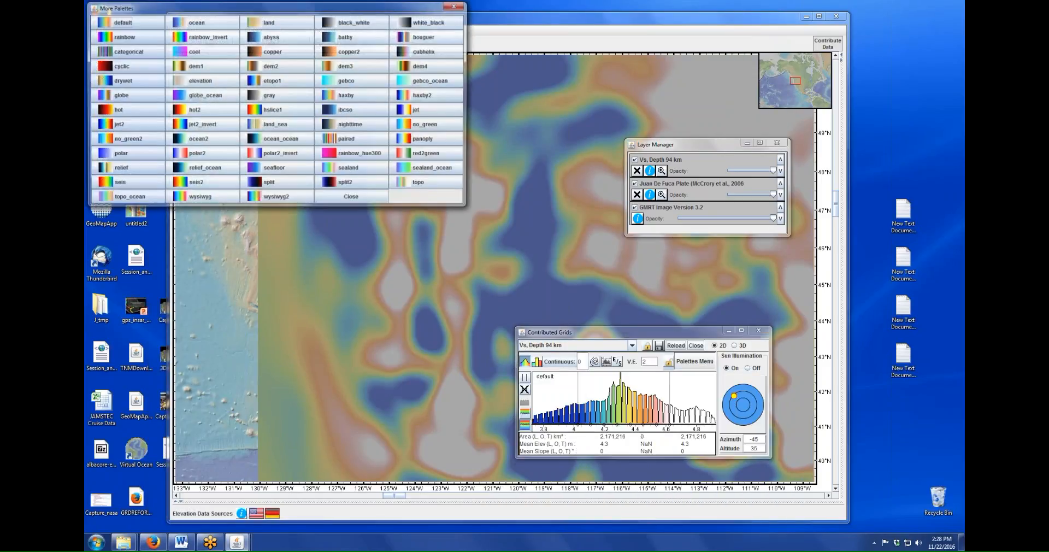
{"action": "left_click_drag", "start_coordinate": [326, 33], "coordinate": [391, 84]}
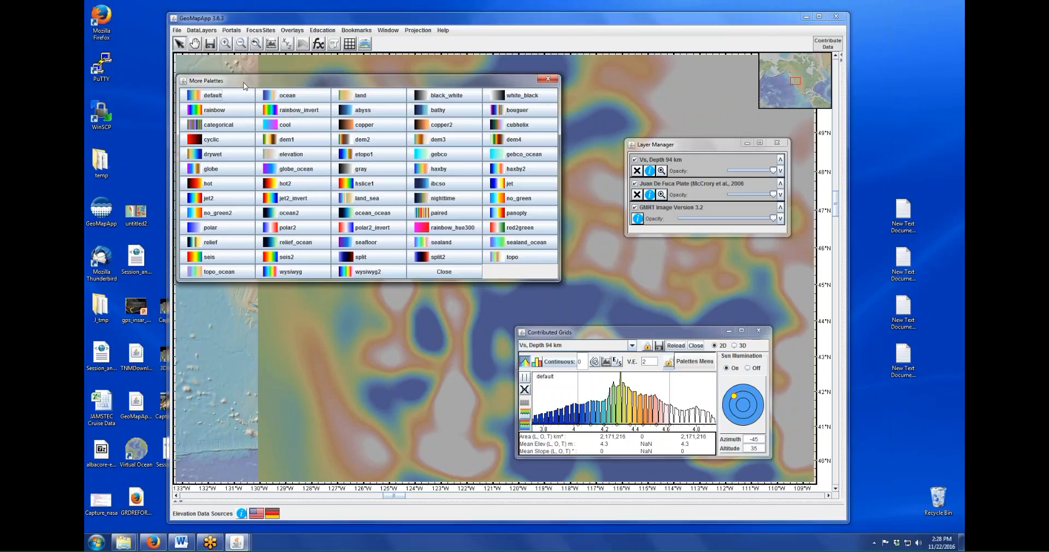
{"action": "left_click", "coordinate": [294, 198]}
{"action": "left_click", "coordinate": [445, 272]}
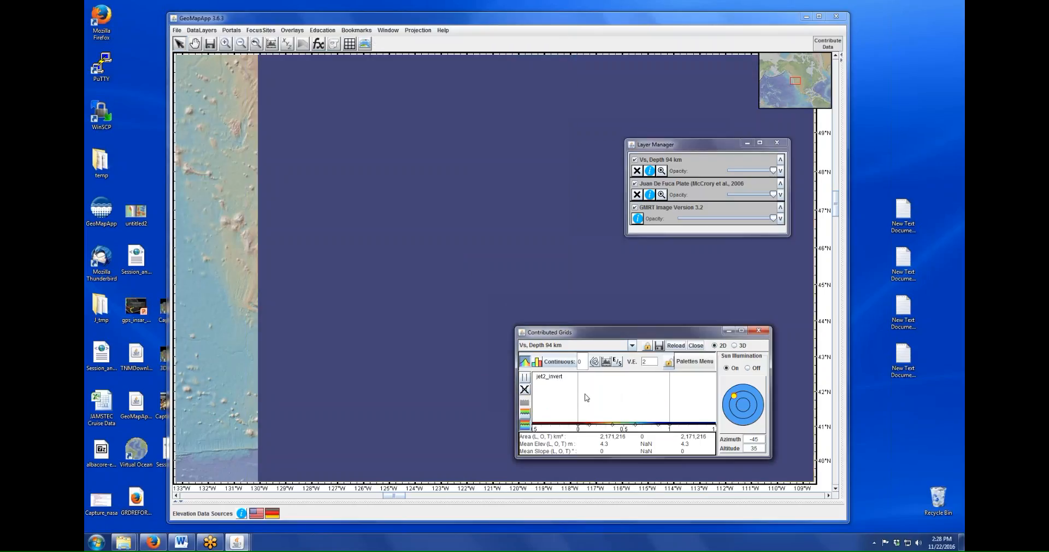
{"action": "left_click", "coordinate": [526, 376]}
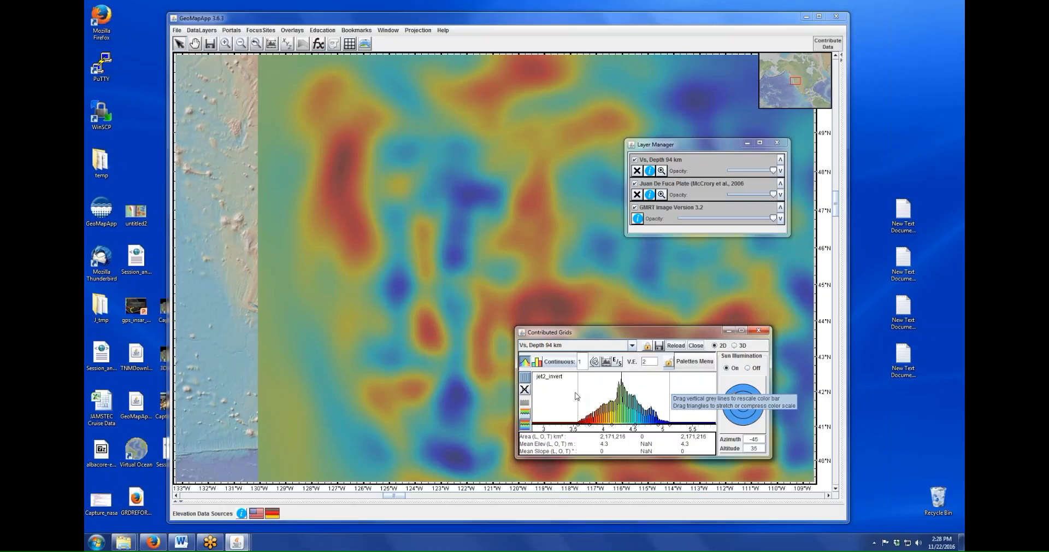
- Narrow the 94 km velocity grid's color range to about 3.8–4.8 km/s, turn off its sun illumination, and uncover the map
{"action": "left_click_drag", "start_coordinate": [577, 391], "coordinate": [597, 392]}
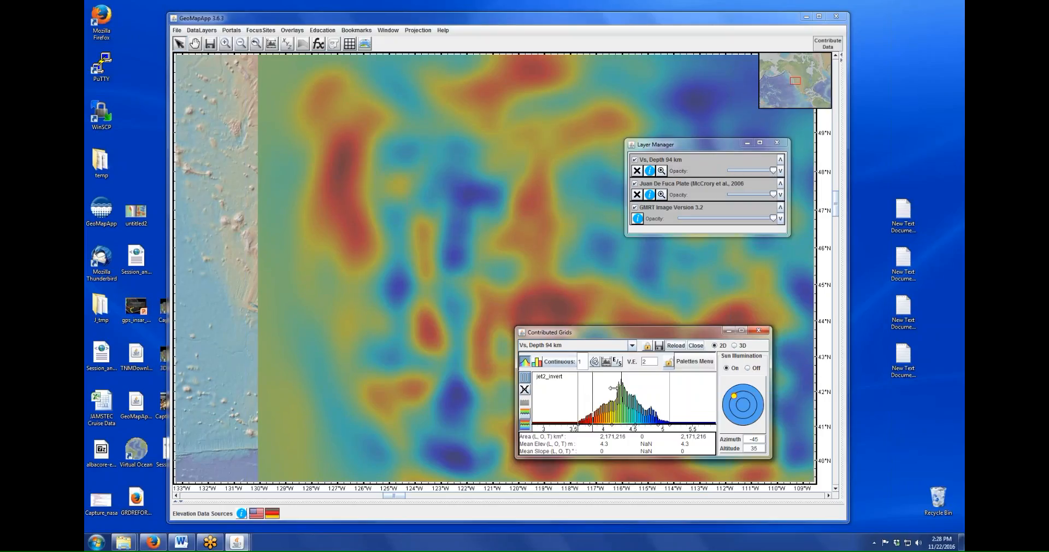
{"action": "left_click_drag", "start_coordinate": [670, 385], "coordinate": [648, 382]}
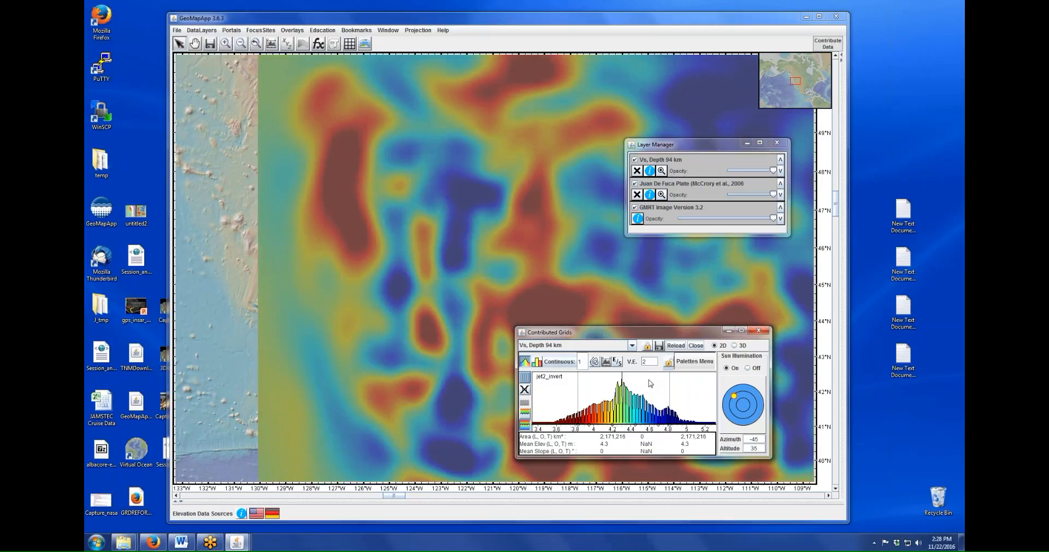
{"action": "left_click", "coordinate": [747, 368]}
{"action": "left_click_drag", "start_coordinate": [639, 337], "coordinate": [737, 419]}
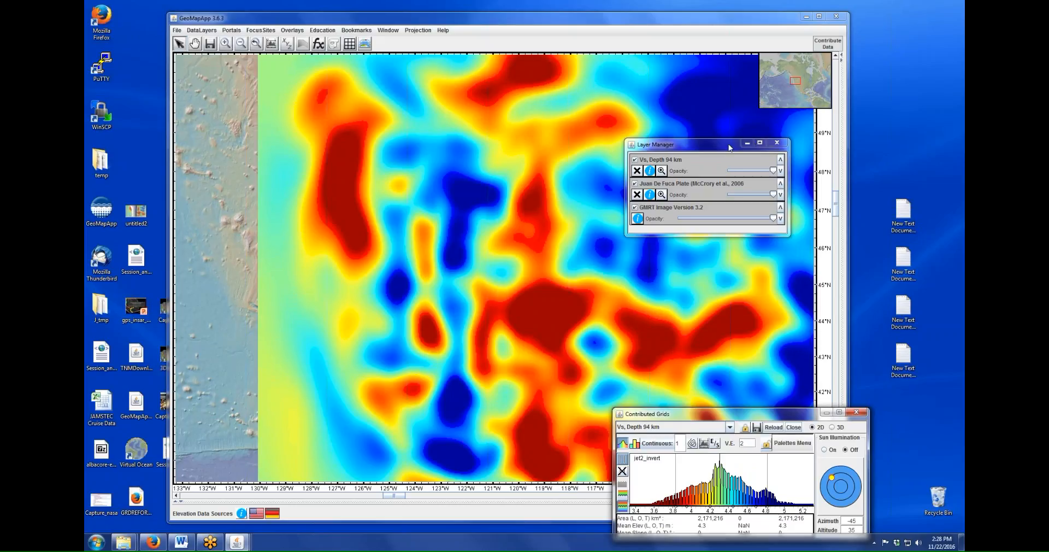
{"action": "left_click_drag", "start_coordinate": [729, 146], "coordinate": [897, 397]}
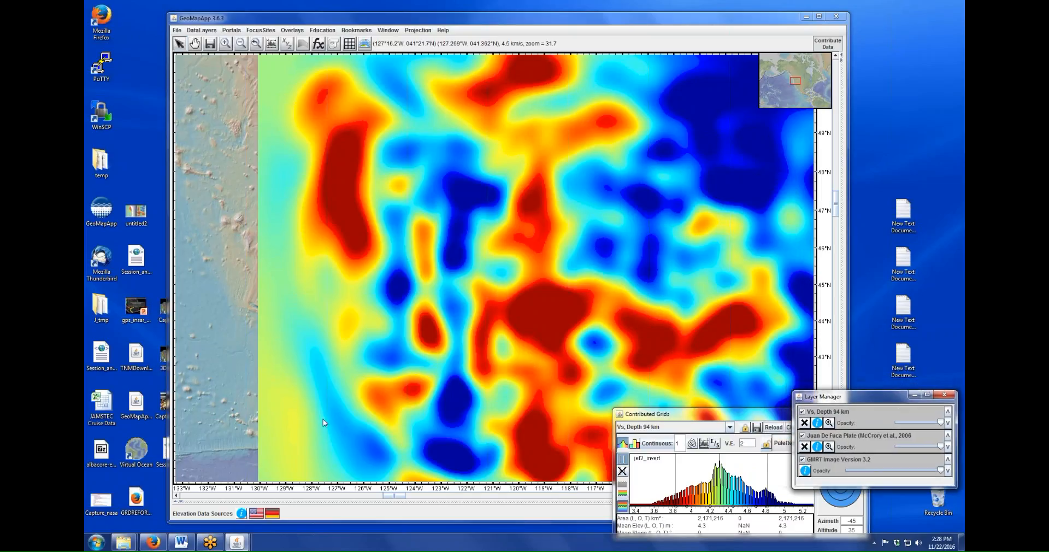
- Place the browser article's multi-depth velocity figure beside the map to compare its 94 km panel with the loaded grid
{"action": "left_click", "coordinate": [156, 543]}
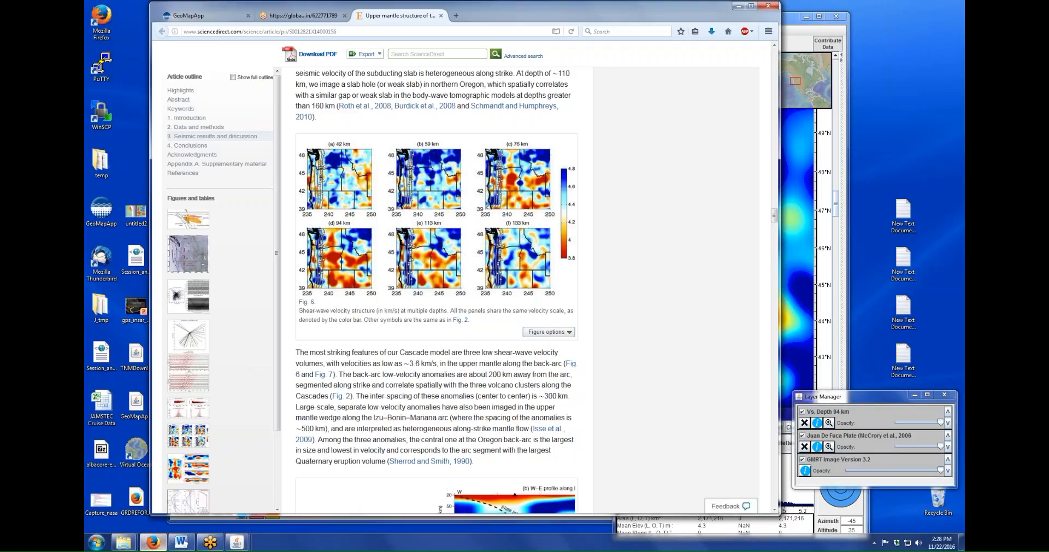
{"action": "left_click", "coordinate": [793, 20]}
{"action": "left_click", "coordinate": [191, 5]}
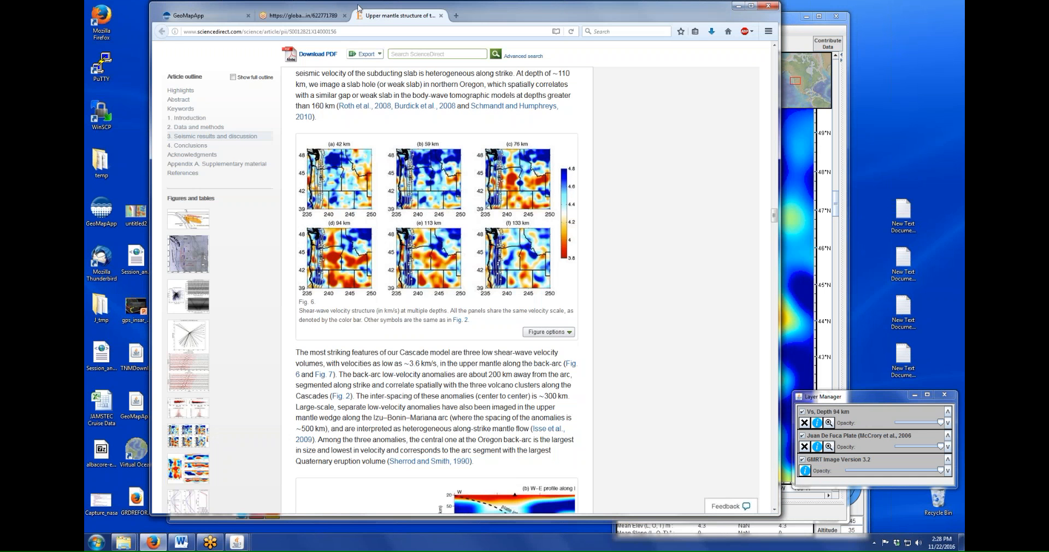
{"action": "left_click_drag", "start_coordinate": [679, 11], "coordinate": [498, 13]}
{"action": "left_click", "coordinate": [712, 21]}
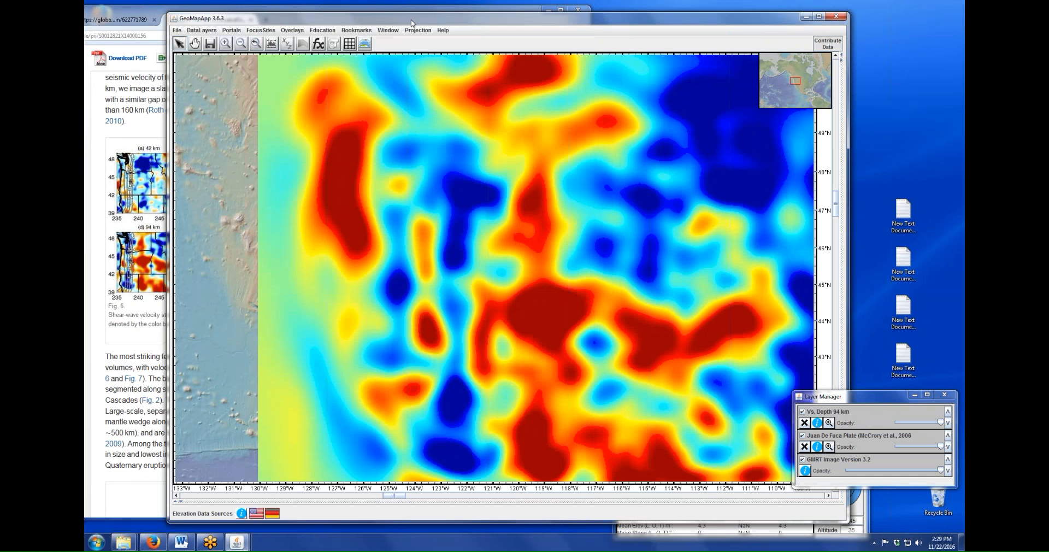
{"action": "left_click_drag", "start_coordinate": [411, 23], "coordinate": [443, 18]}
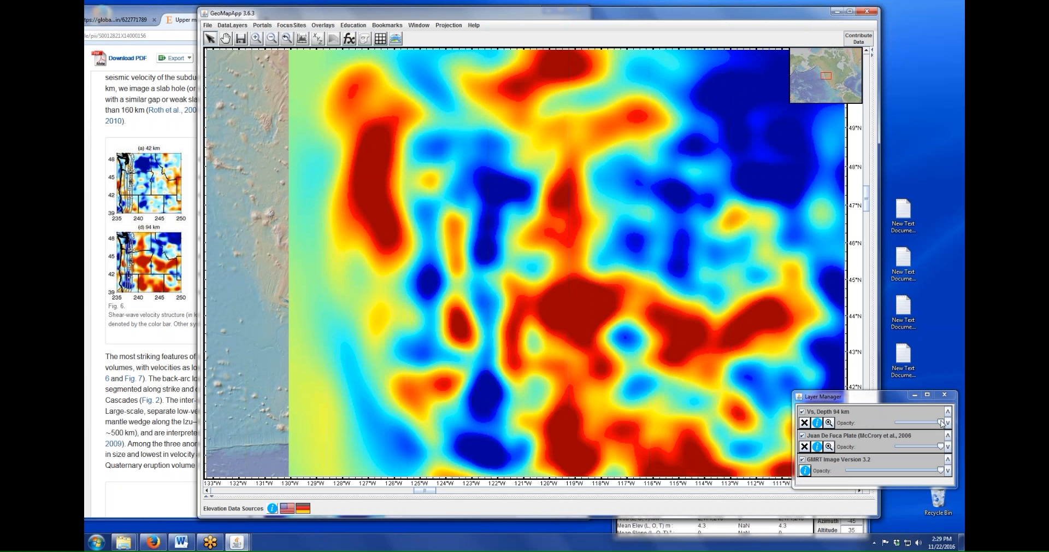
- Move the Juan De Fuca Plate slab layer above the Vs, Depth 94 km layer and make it semi-transparent
{"action": "left_click_drag", "start_coordinate": [941, 422], "coordinate": [898, 422]}
{"action": "left_click_drag", "start_coordinate": [940, 447], "coordinate": [939, 415]}
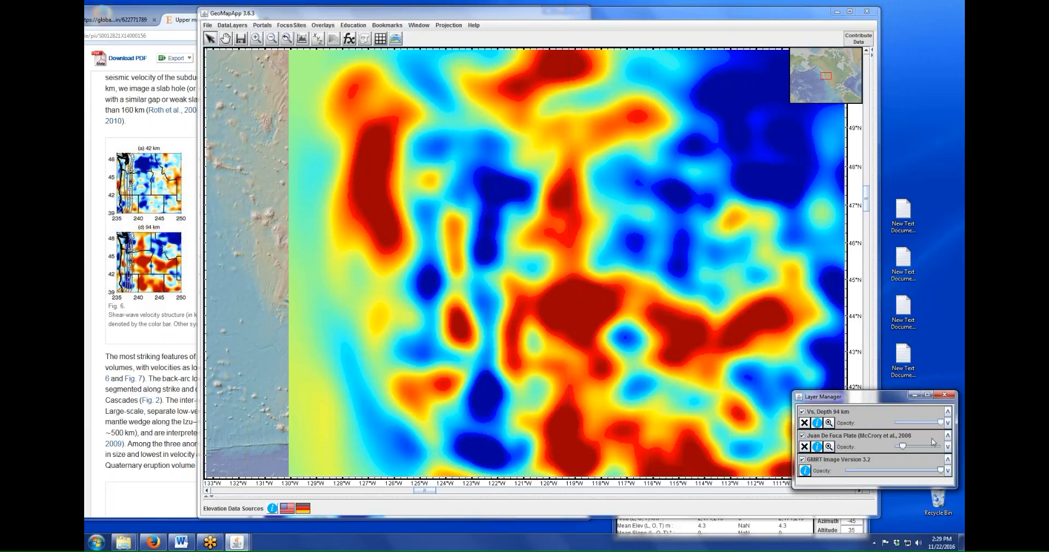
{"action": "left_click", "coordinate": [948, 434]}
{"action": "left_click_drag", "start_coordinate": [879, 400], "coordinate": [876, 389]}
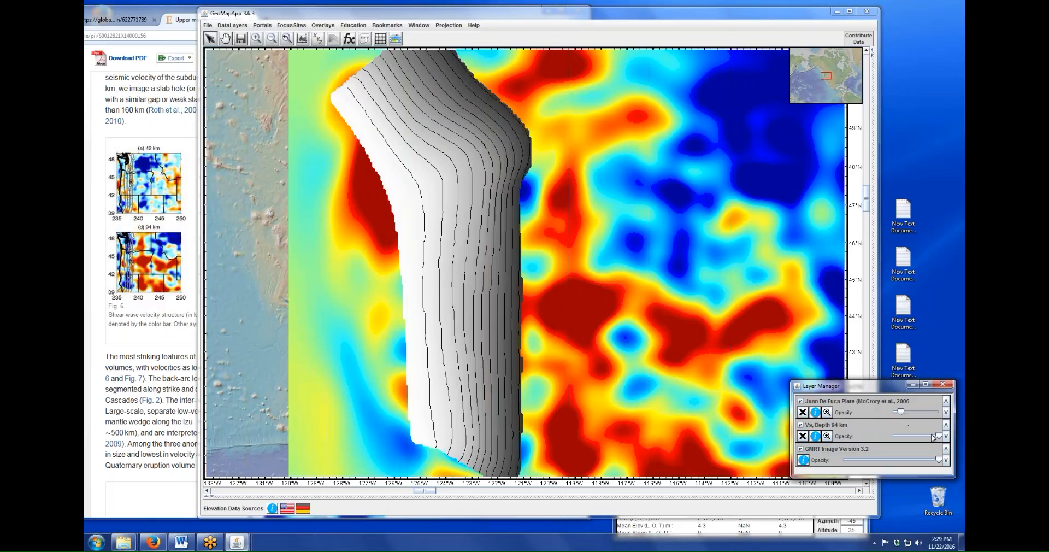
{"action": "left_click", "coordinate": [901, 412]}
{"action": "mouse_move", "coordinate": [908, 415]}
{"action": "left_mouse_down"}
{"action": "mouse_move", "coordinate": [929, 413]}
{"action": "mouse_move", "coordinate": [920, 414]}
{"action": "left_mouse_up"}
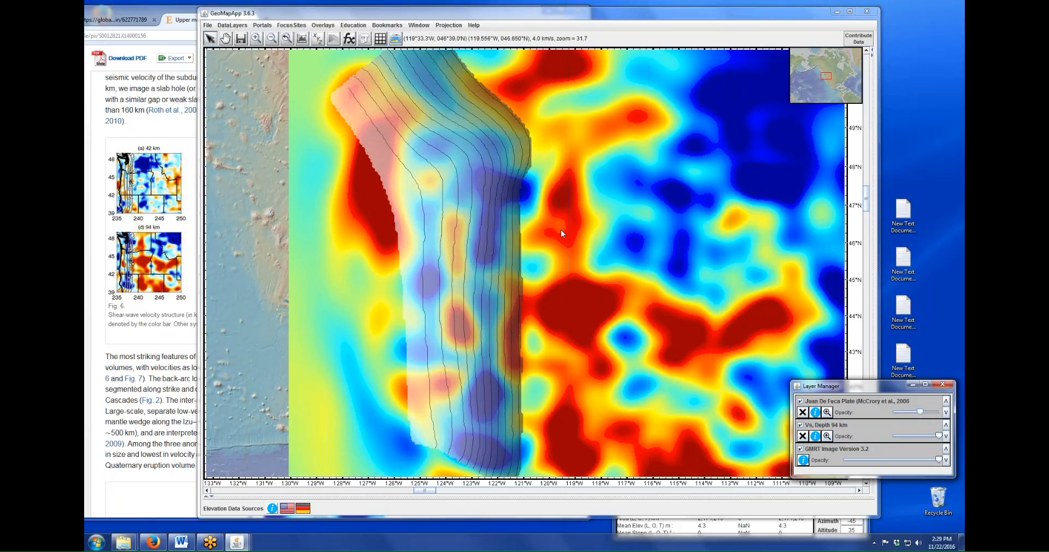
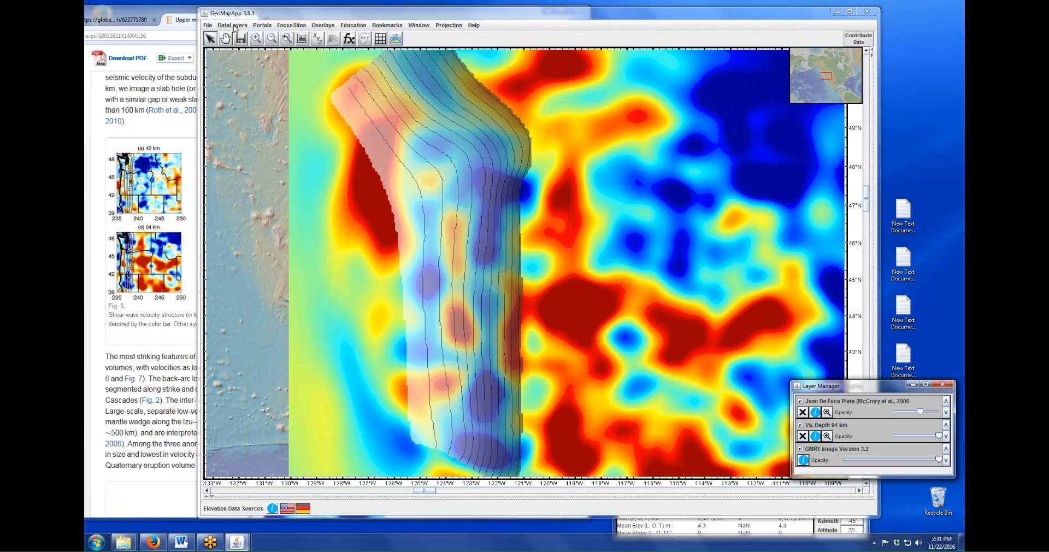
- Load the MIDAS North America geodetic velocity: Median Spatial-Filtered dataset from the Geophysics plate deformation and velocity layers
{"action": "left_click", "coordinate": [235, 29]}
{"action": "left_click", "coordinate": [236, 34]}
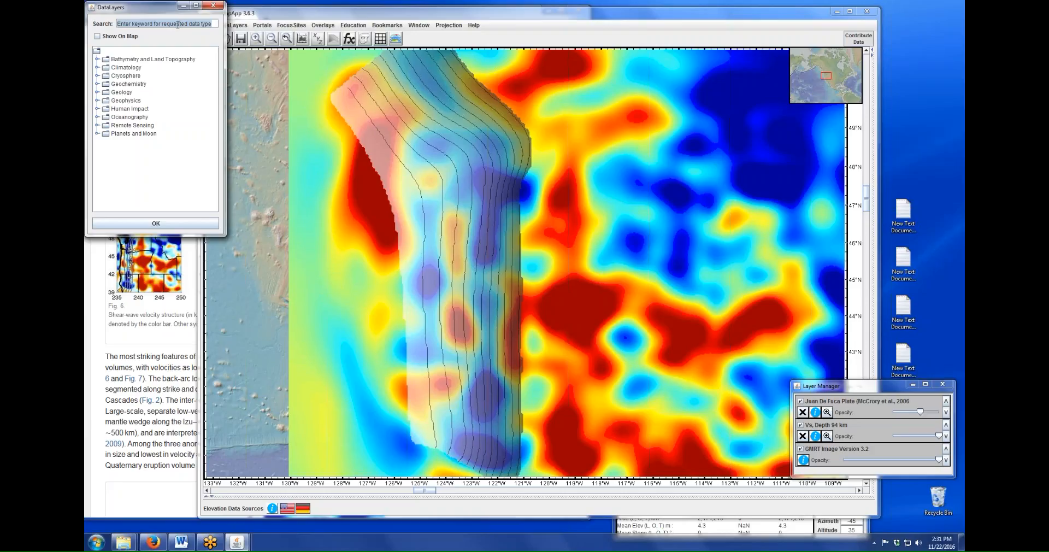
{"action": "left_click", "coordinate": [97, 101]}
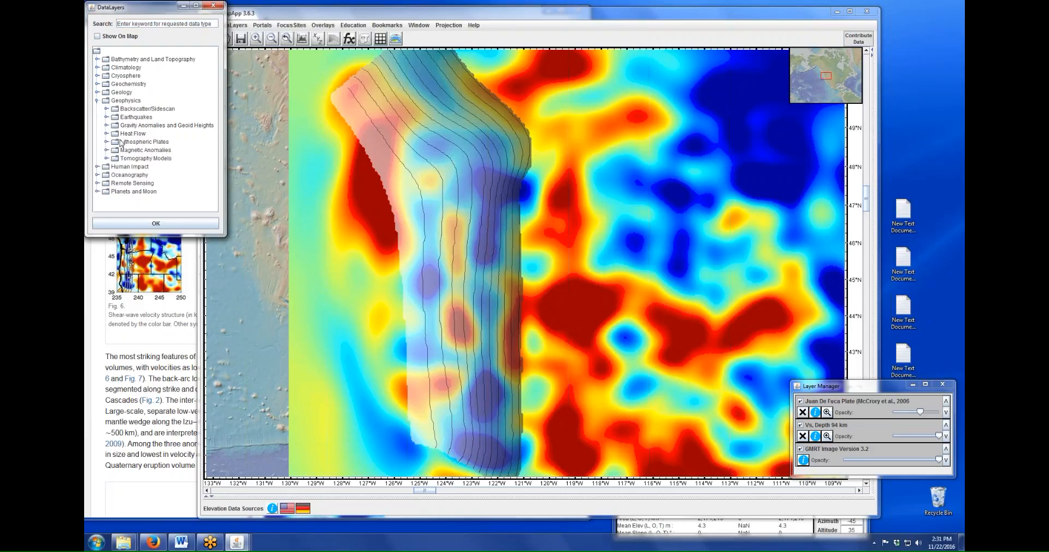
{"action": "left_click", "coordinate": [106, 142]}
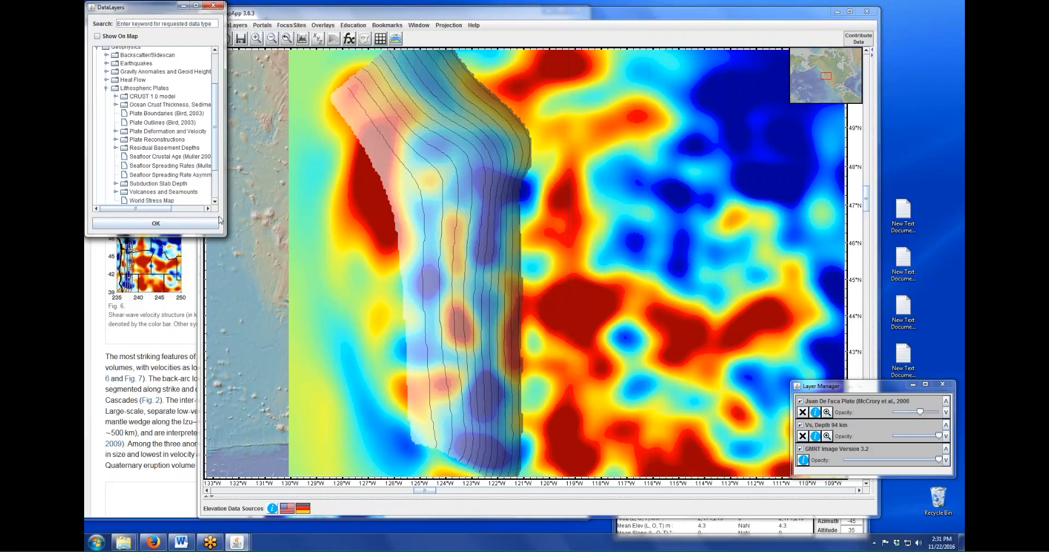
{"action": "left_click_drag", "start_coordinate": [225, 234], "coordinate": [400, 356]}
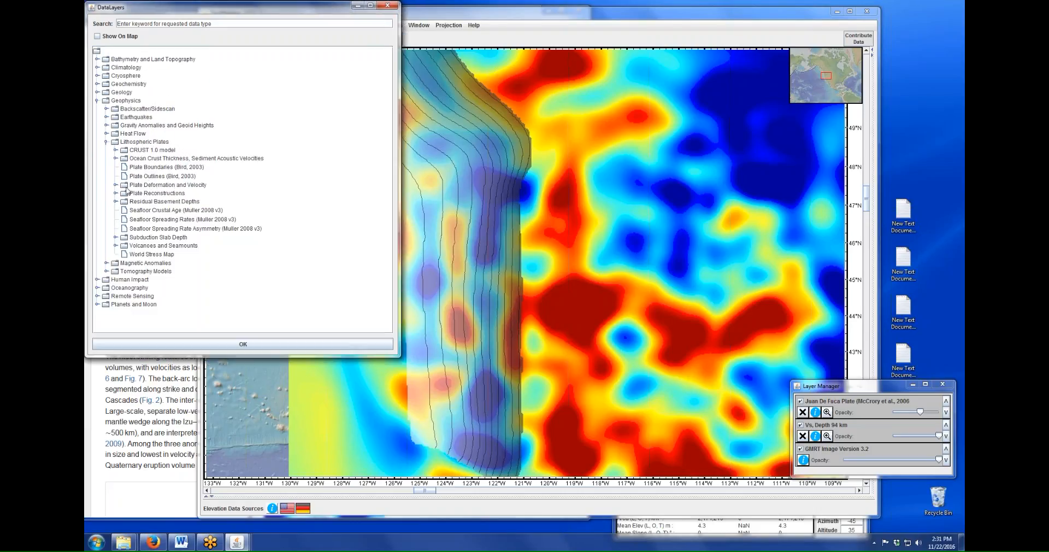
{"action": "left_click", "coordinate": [115, 185]}
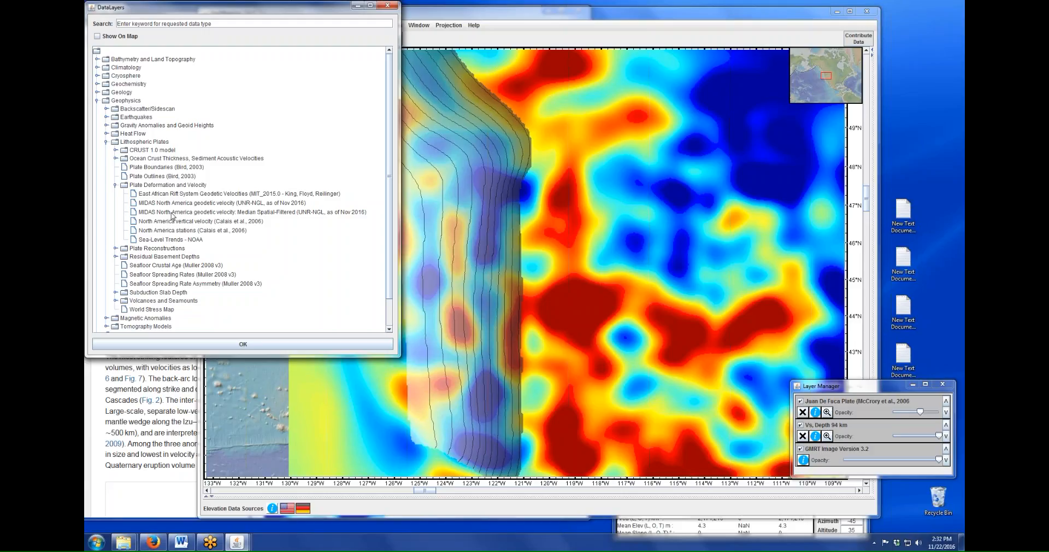
{"action": "left_click", "coordinate": [172, 215]}
{"action": "left_click", "coordinate": [256, 346]}
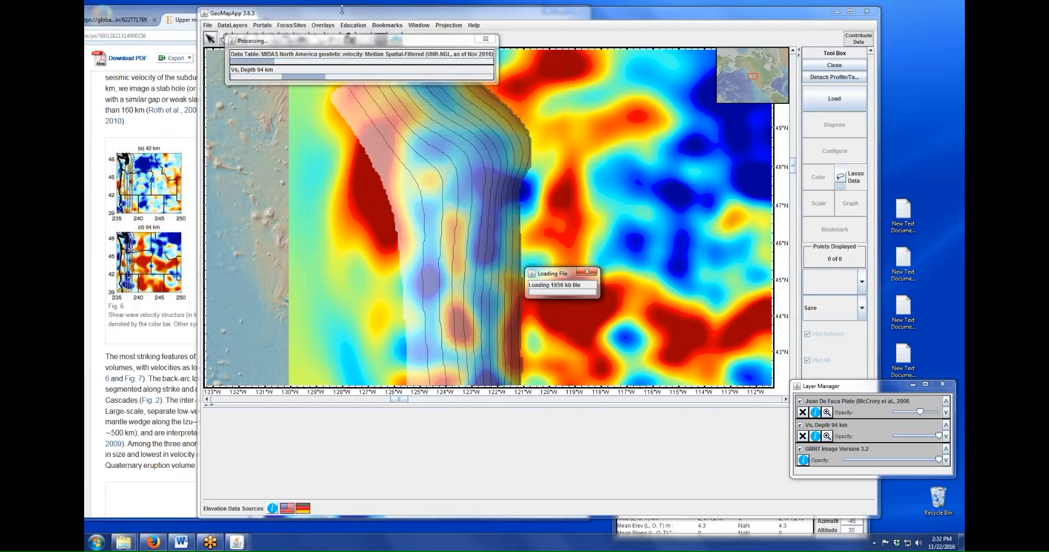
- Minimize the browser and rearrange the map and Layer Manager windows so the map and station data table are unobstructed
{"action": "left_click", "coordinate": [420, 5]}
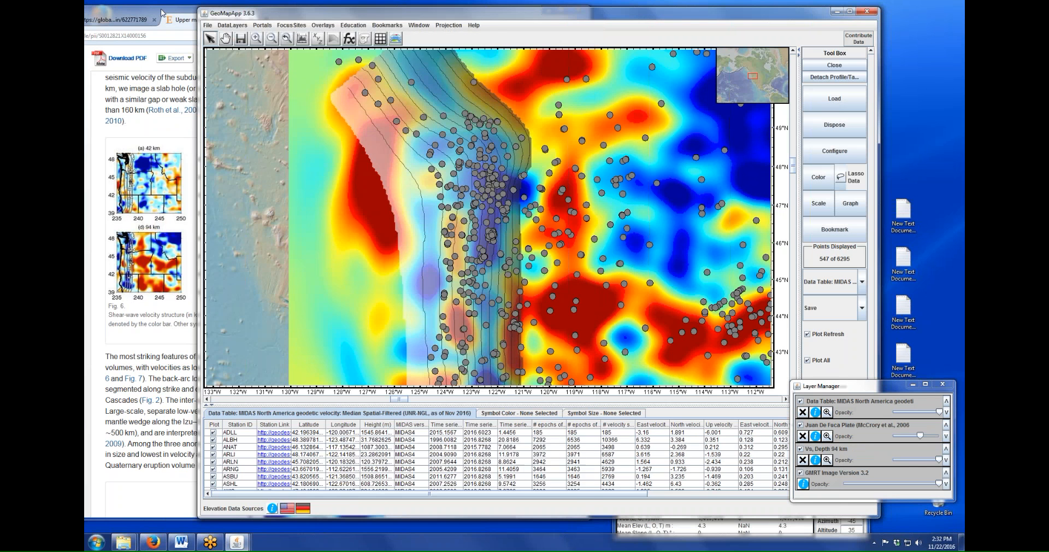
{"action": "left_click_drag", "start_coordinate": [161, 19], "coordinate": [164, 58]}
{"action": "left_click", "coordinate": [552, 49]}
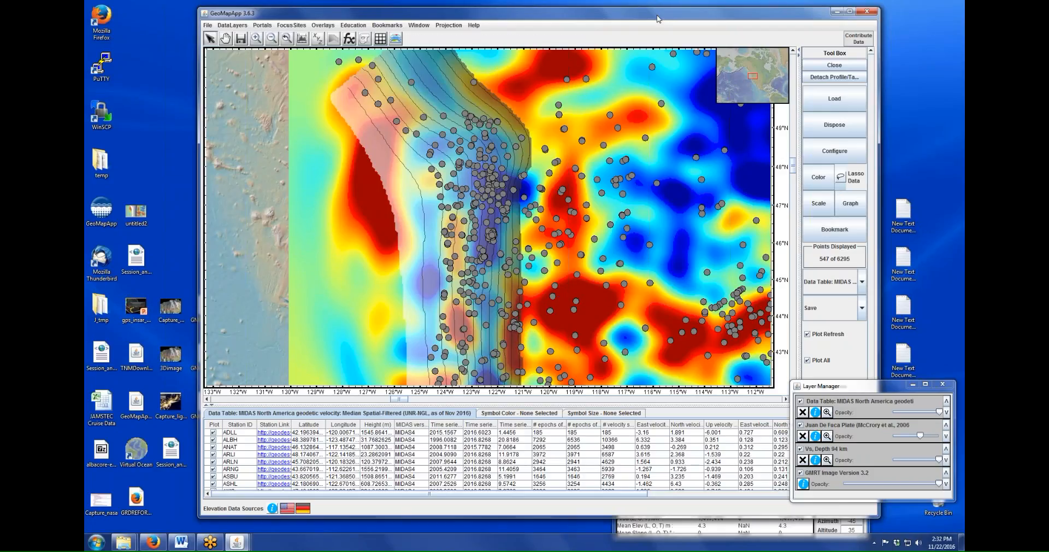
{"action": "left_click_drag", "start_coordinate": [658, 15], "coordinate": [599, 12]}
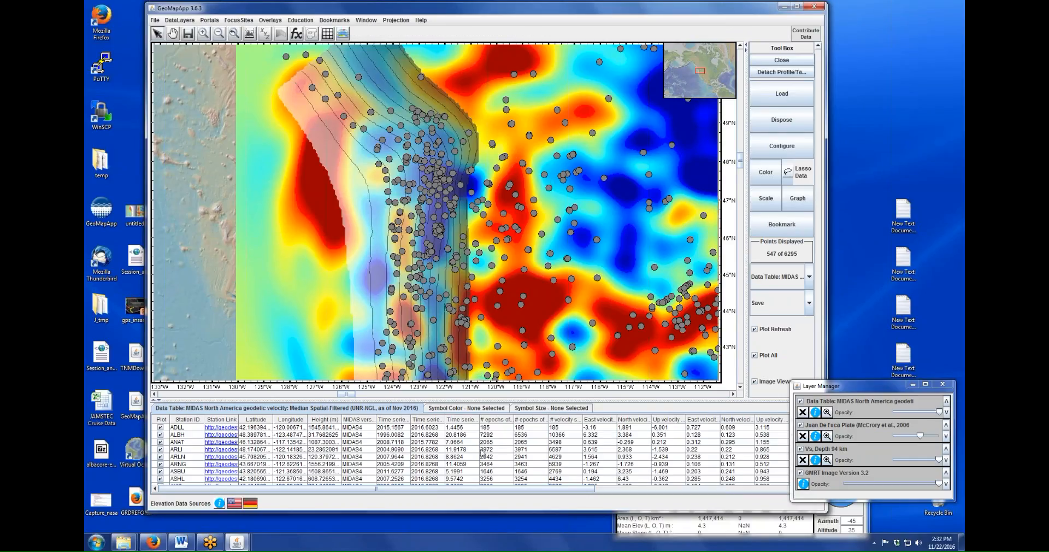
{"action": "left_click_drag", "start_coordinate": [854, 392], "coordinate": [877, 269]}
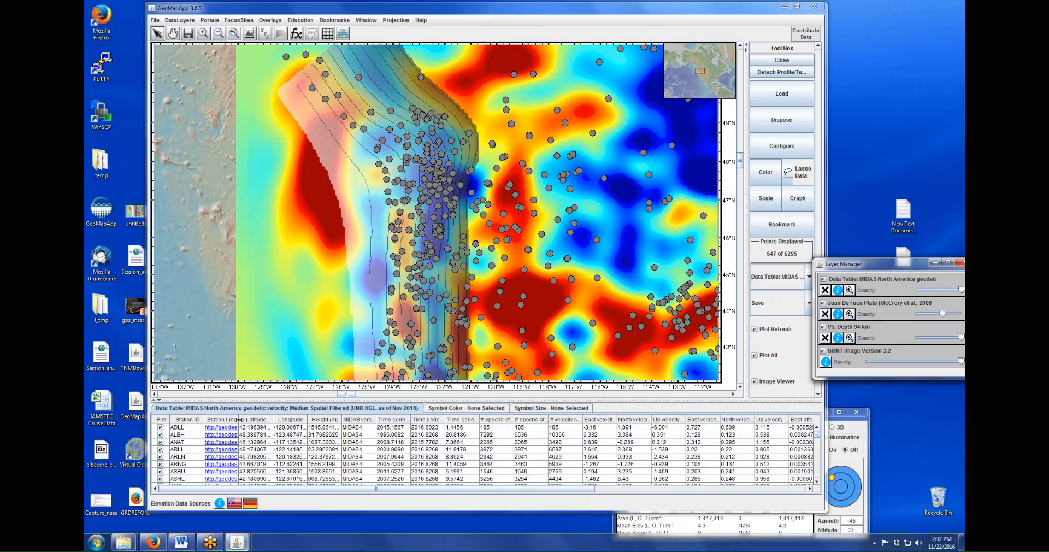
- Widen the Station Link column and open the ALBH station page to review its position time series, then return to the map
{"action": "left_click_drag", "start_coordinate": [239, 419], "coordinate": [371, 419]}
{"action": "left_click", "coordinate": [279, 434]}
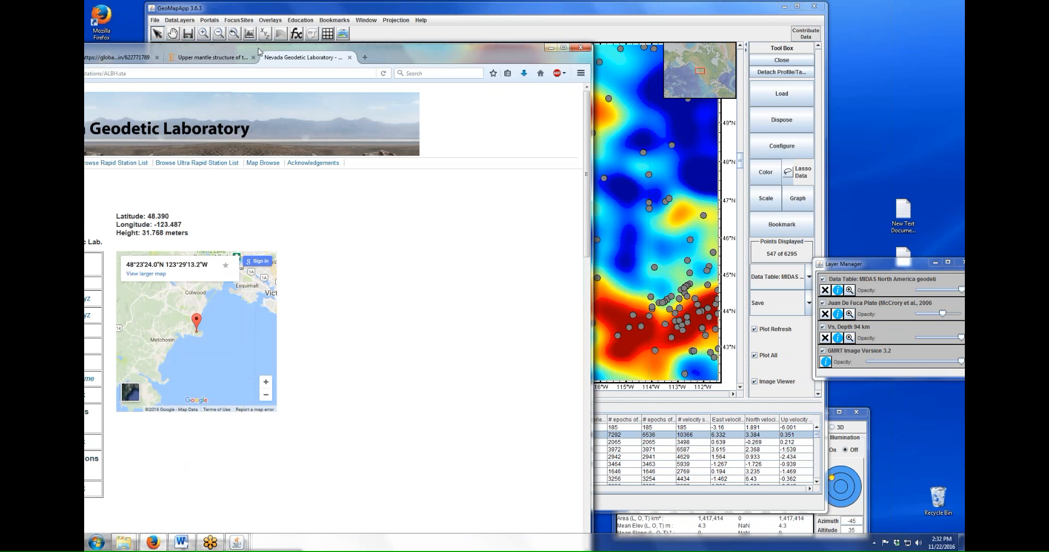
{"action": "left_click_drag", "start_coordinate": [261, 52], "coordinate": [339, 4]}
{"action": "scroll", "coordinate": [511, 379], "scroll_direction": "down", "scroll_amount": 15}
{"action": "scroll", "coordinate": [512, 378], "scroll_direction": "up", "scroll_amount": 15}
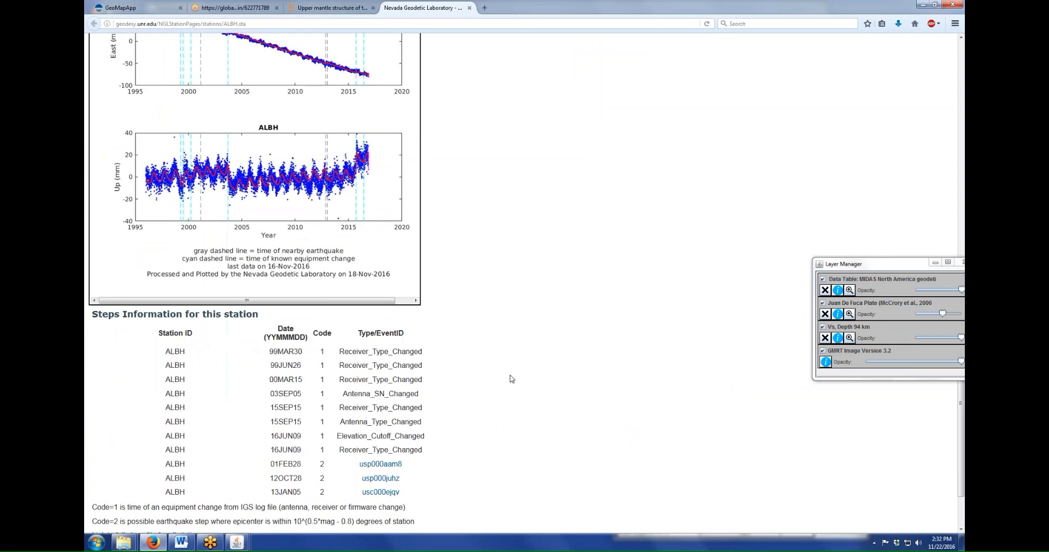
{"action": "left_click_drag", "start_coordinate": [492, 7], "coordinate": [365, 57]}
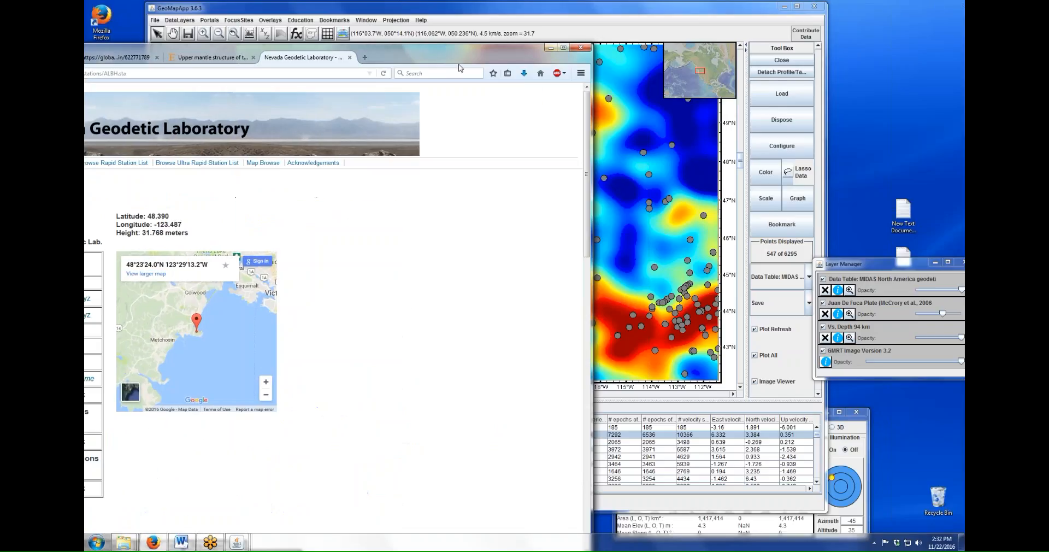
{"action": "left_click", "coordinate": [350, 57]}
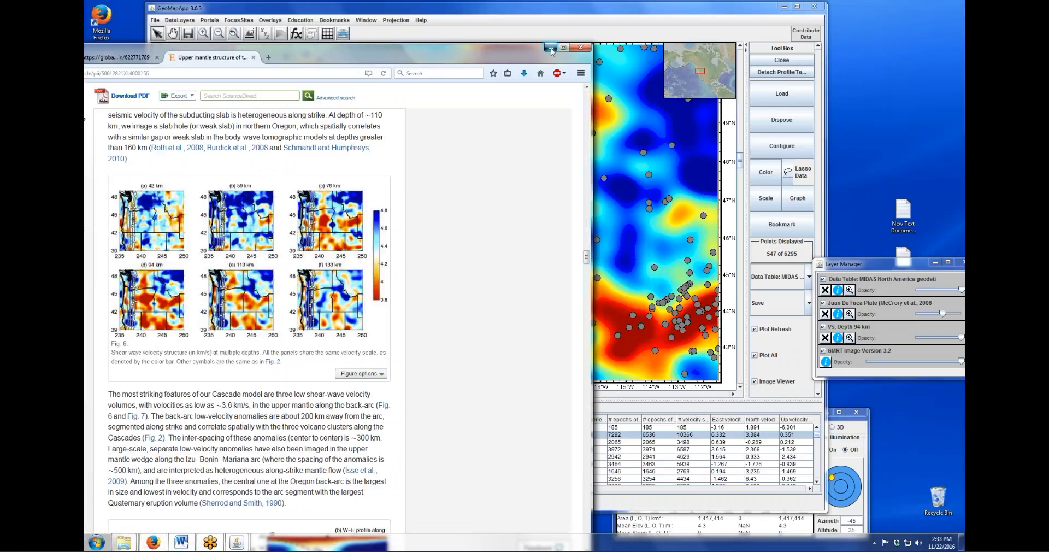
{"action": "left_click", "coordinate": [551, 48]}
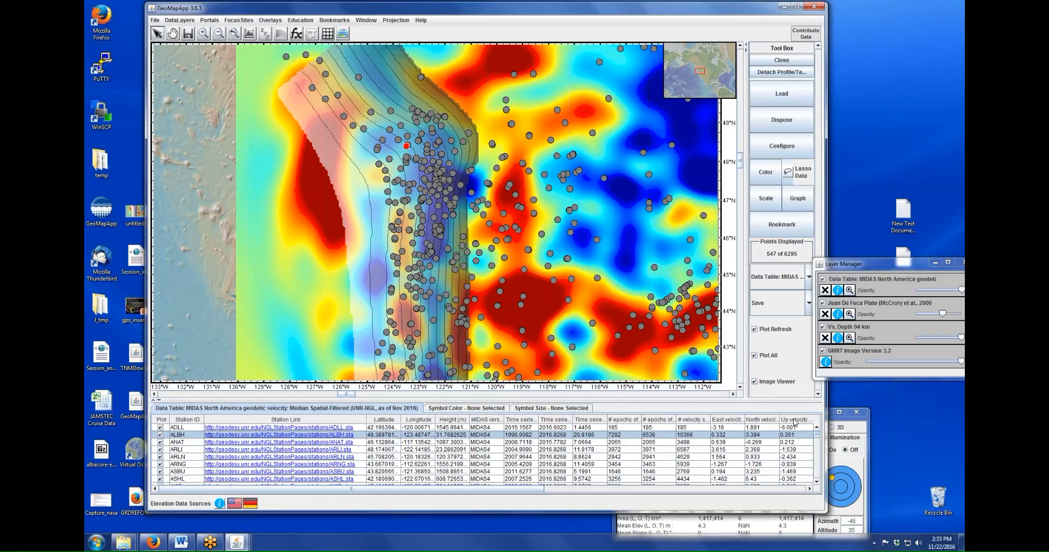
- Move the Up velocity column beside the Height column and sort the stations by it in descending order
{"action": "left_click_drag", "start_coordinate": [795, 422], "coordinate": [493, 419]}
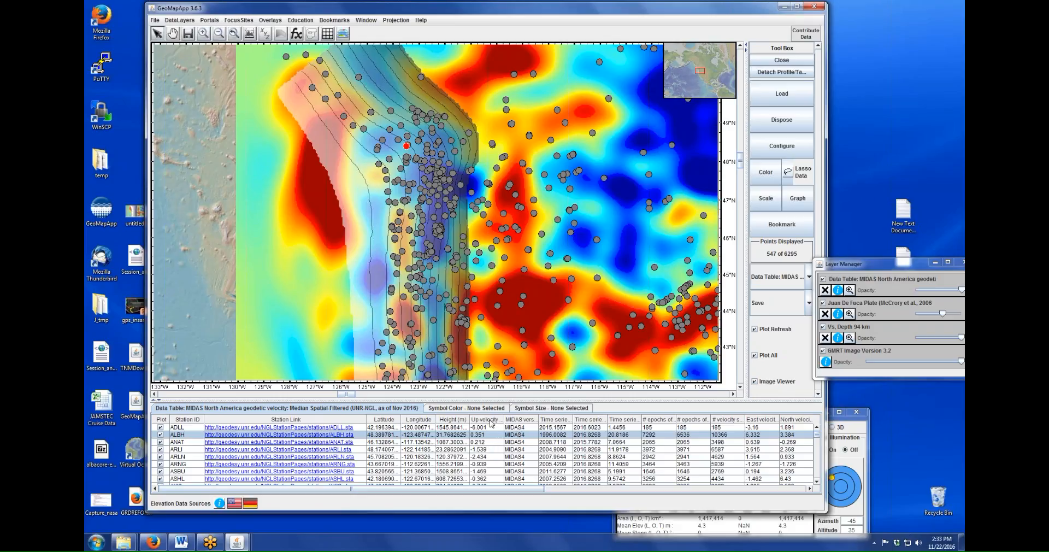
{"action": "left_click", "coordinate": [491, 421]}
{"action": "left_click", "coordinate": [491, 421]}
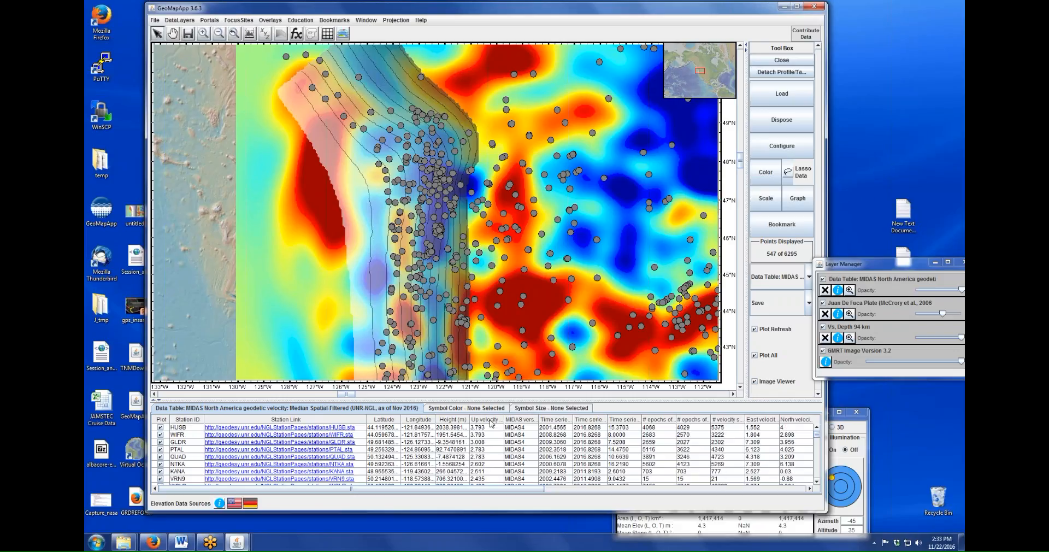
{"action": "left_click", "coordinate": [491, 421]}
{"action": "left_click", "coordinate": [491, 421]}
- Locate stations with high Up velocity on the map by selecting their table records, including KANA, WIFR and QUAD
{"action": "left_click", "coordinate": [423, 442]}
{"action": "left_click", "coordinate": [423, 456]}
{"action": "left_click", "coordinate": [421, 471]}
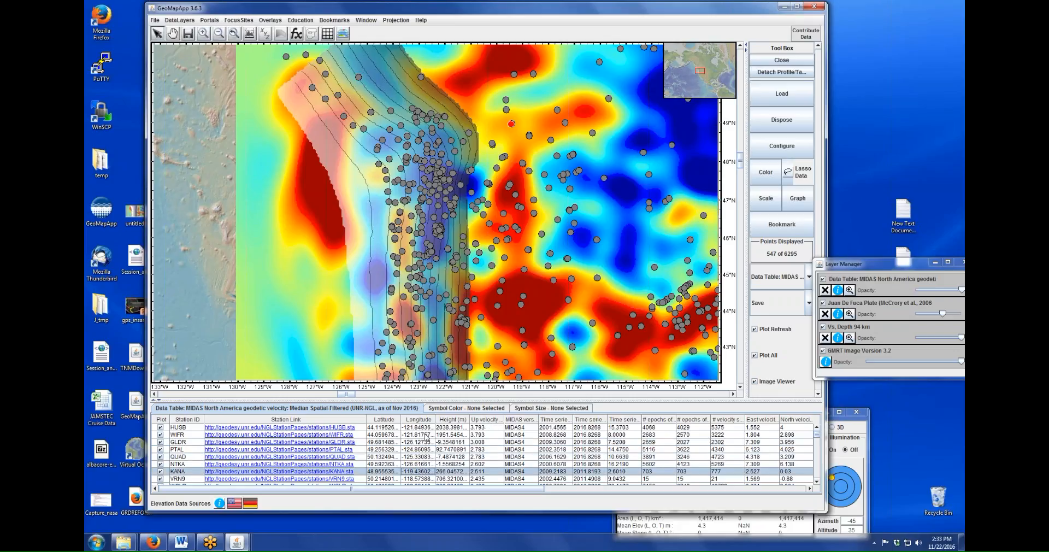
{"action": "left_click", "coordinate": [427, 435]}
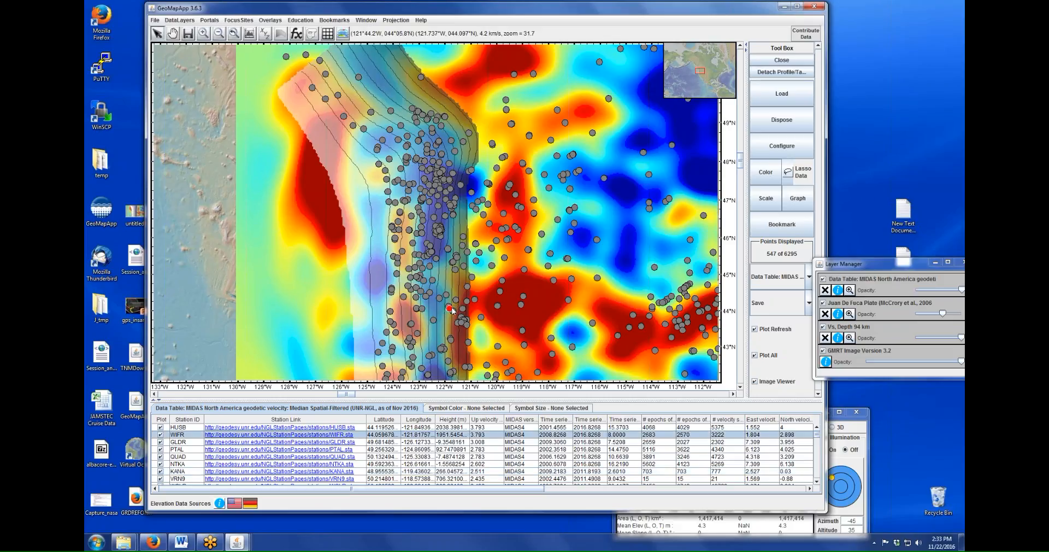
{"action": "left_click", "coordinate": [427, 457]}
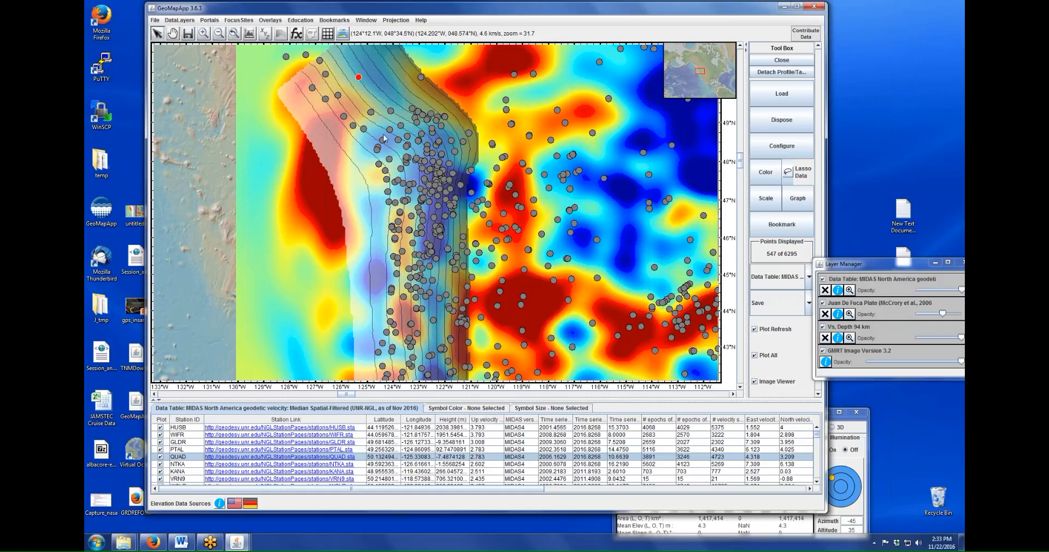
- Select stations PTAL, WVN3 and BCLI on the map near 49°N to inspect their Up velocity records
{"action": "left_click", "coordinate": [391, 111]}
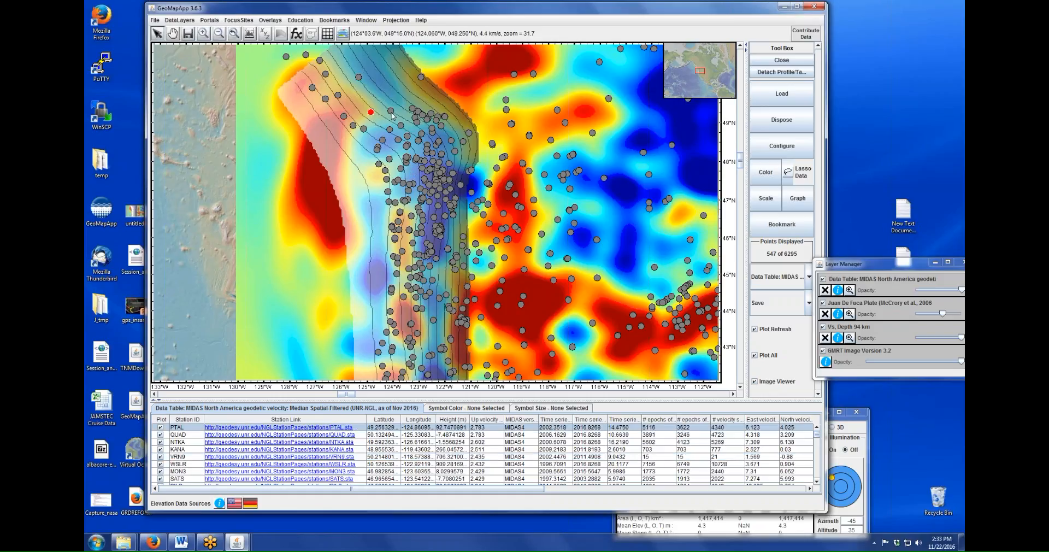
{"action": "left_click", "coordinate": [411, 109]}
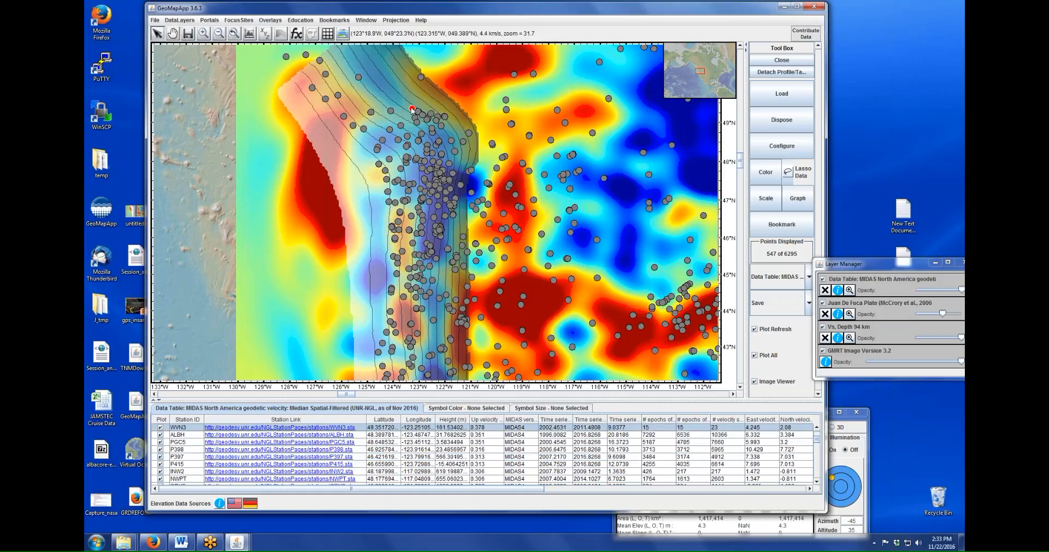
{"action": "left_click", "coordinate": [416, 121]}
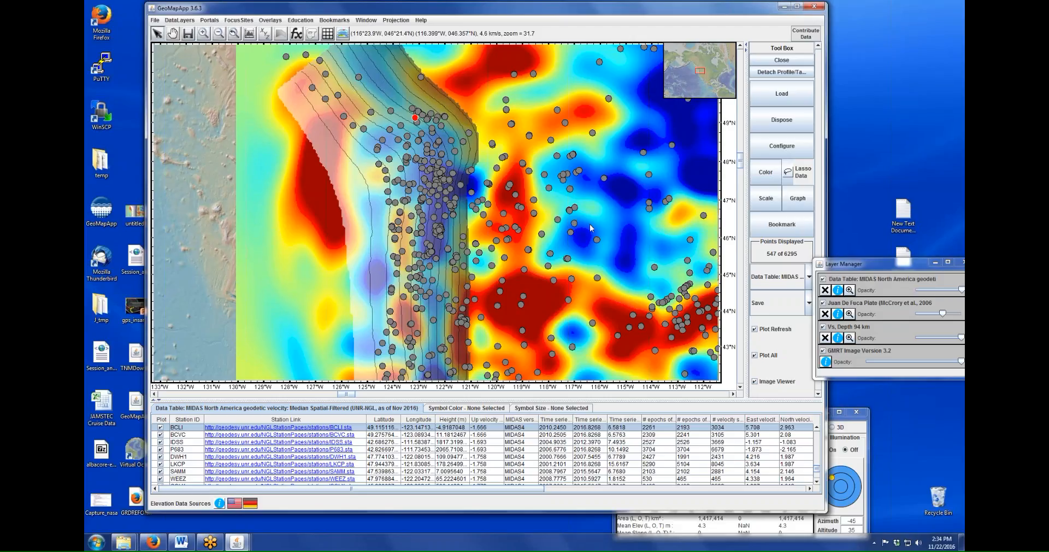
- Color the station symbols by Up velocity (mm/year), bring up the color legend briefly and dismiss it
{"action": "left_click", "coordinate": [764, 173]}
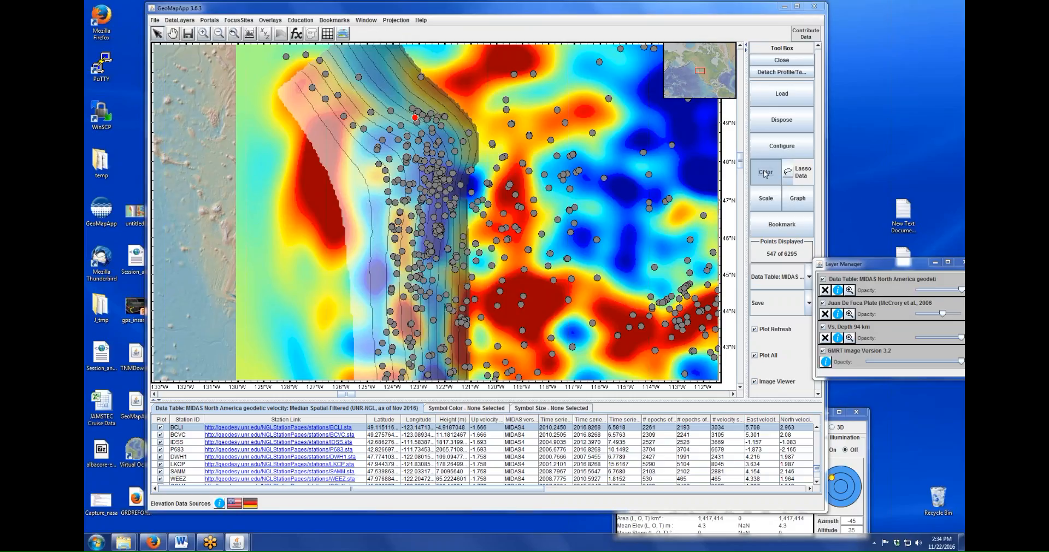
{"action": "left_click_drag", "start_coordinate": [458, 198], "coordinate": [358, 160]}
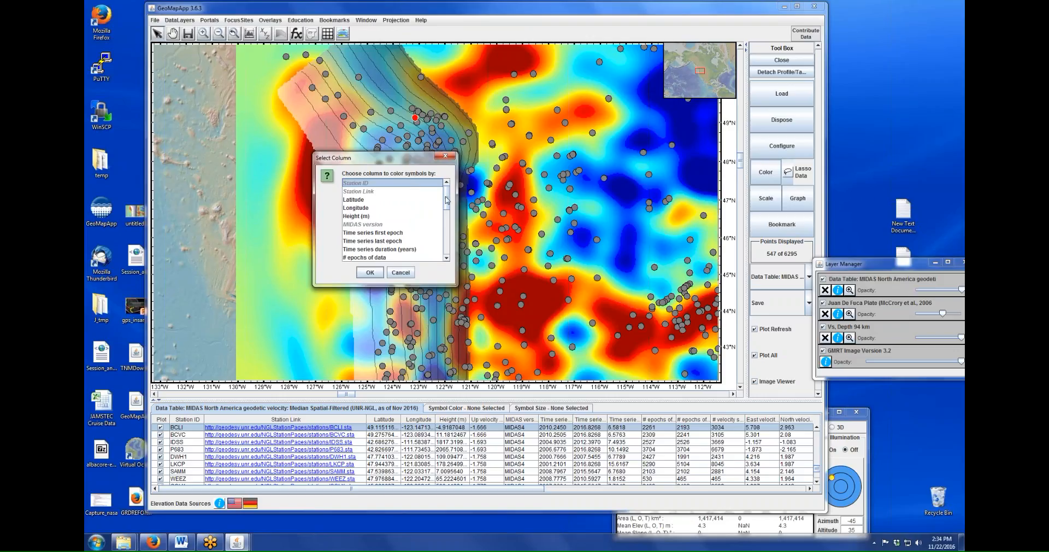
{"action": "left_click_drag", "start_coordinate": [446, 200], "coordinate": [446, 225]}
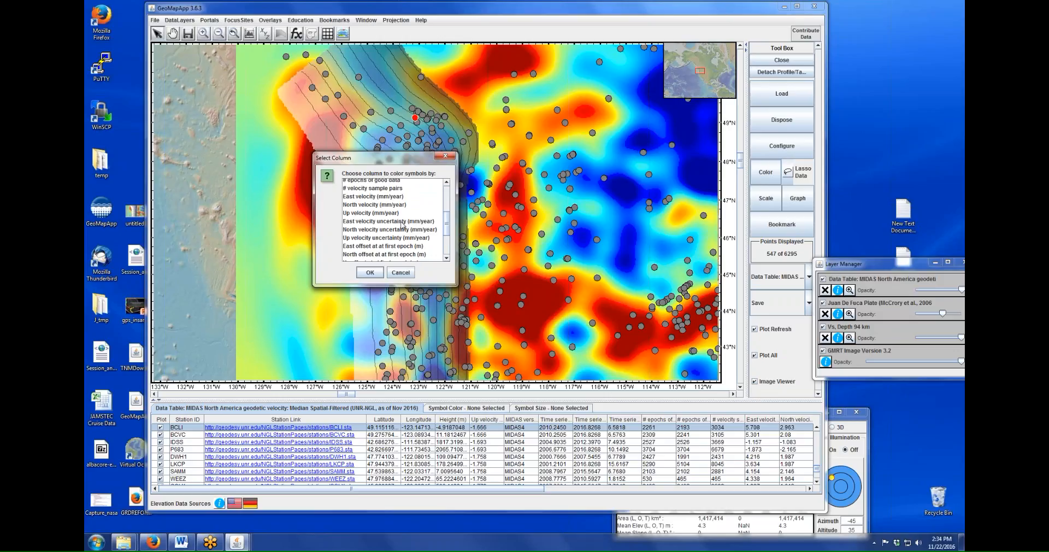
{"action": "left_click", "coordinate": [365, 213]}
{"action": "left_click", "coordinate": [370, 273]}
{"action": "left_click_drag", "start_coordinate": [489, 226], "coordinate": [479, 273]}
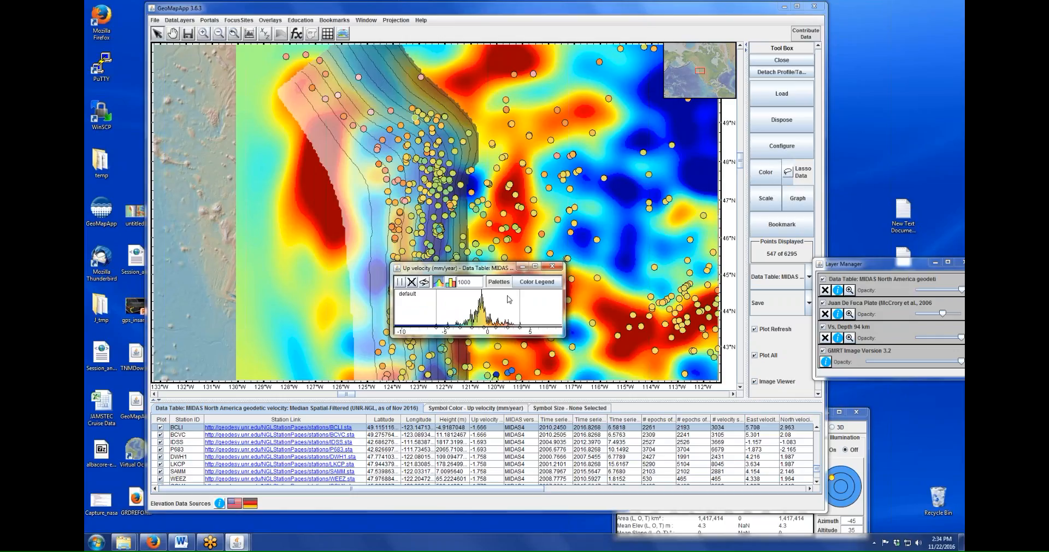
{"action": "left_click", "coordinate": [537, 282]}
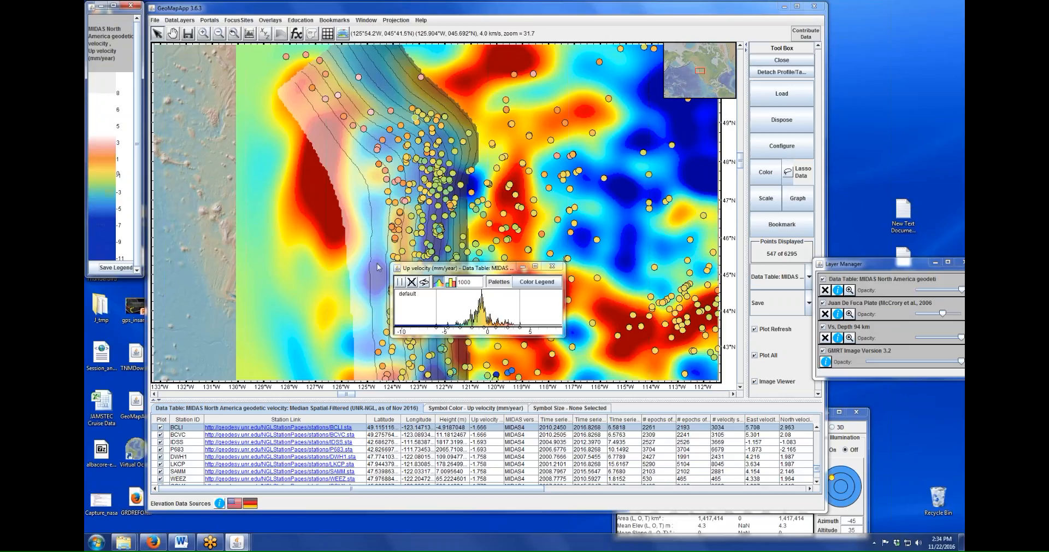
{"action": "left_click", "coordinate": [132, 5]}
- Apply the polar2 palette to the Up velocity colors and shift the color range so its white midpoint falls near 0 mm/year
{"action": "left_click", "coordinate": [498, 282]}
{"action": "left_click", "coordinate": [509, 374]}
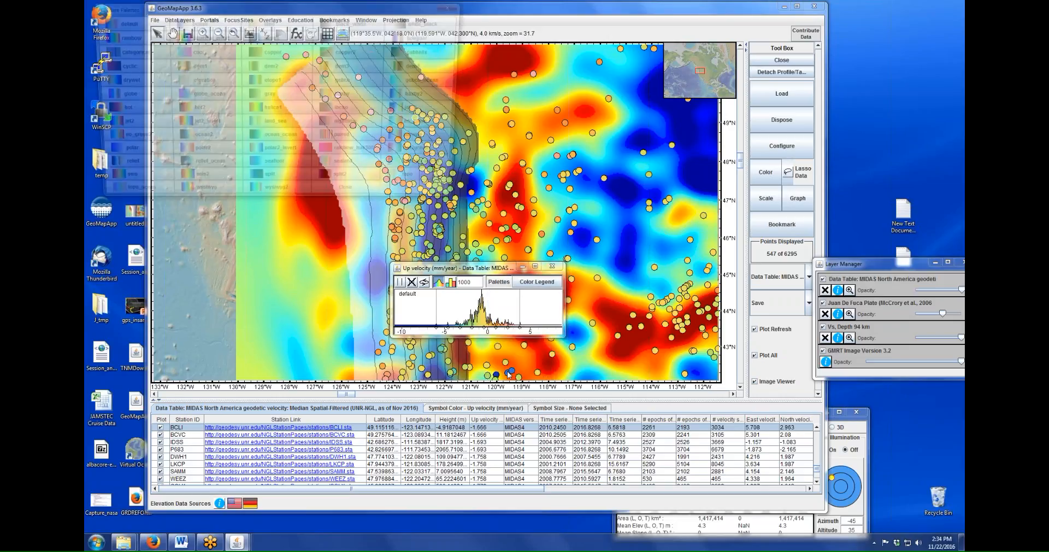
{"action": "left_click", "coordinate": [206, 156]}
{"action": "left_click", "coordinate": [352, 199]}
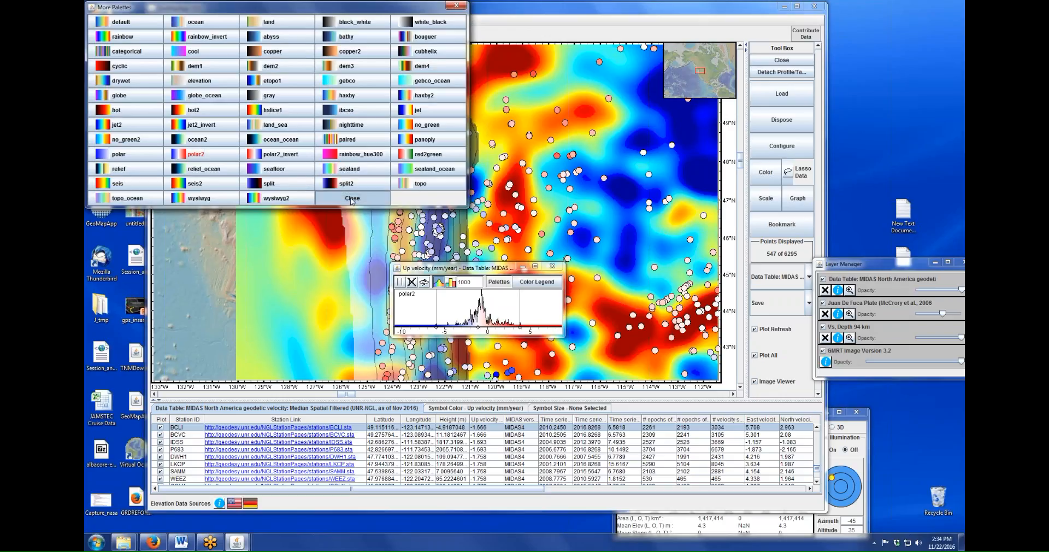
{"action": "left_click_drag", "start_coordinate": [480, 271], "coordinate": [603, 377]}
{"action": "left_click_drag", "start_coordinate": [557, 408], "coordinate": [633, 409]}
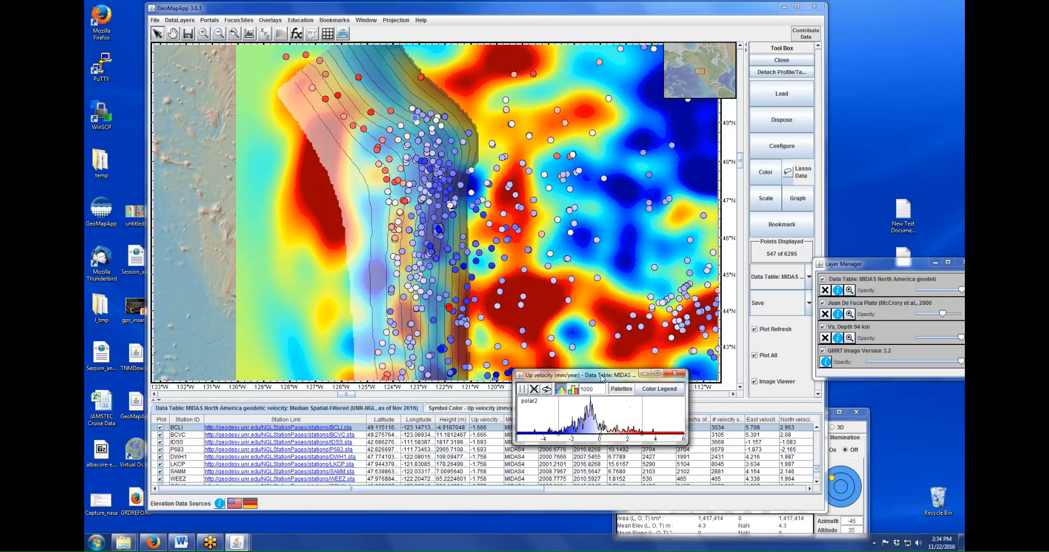
{"action": "mouse_move", "coordinate": [603, 377]}
{"action": "left_mouse_down"}
{"action": "mouse_move", "coordinate": [741, 382]}
{"action": "mouse_move", "coordinate": [804, 406]}
{"action": "left_mouse_up"}
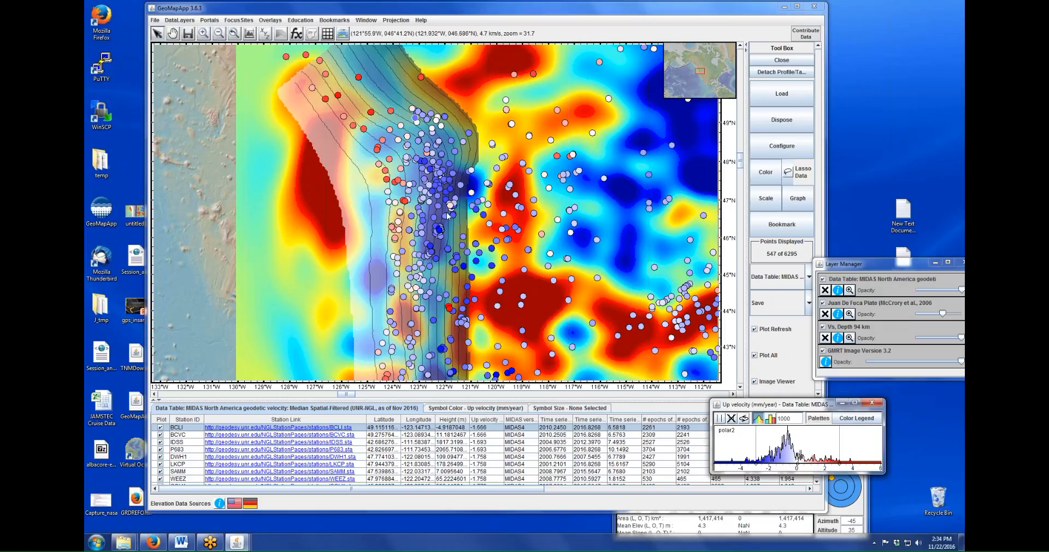
- Scale the station symbols by Up velocity (mm/year) and adjust the size range on its histogram, keeping the histogram clear of the map
{"action": "left_click", "coordinate": [767, 203]}
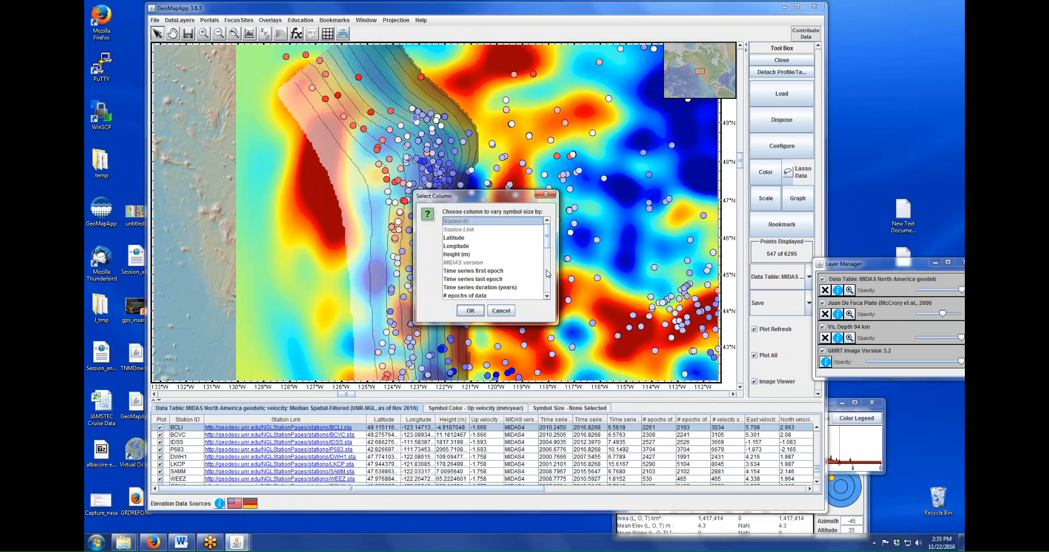
{"action": "left_click", "coordinate": [548, 273]}
{"action": "scroll", "coordinate": [458, 273], "scroll_direction": "down", "scroll_amount": 1}
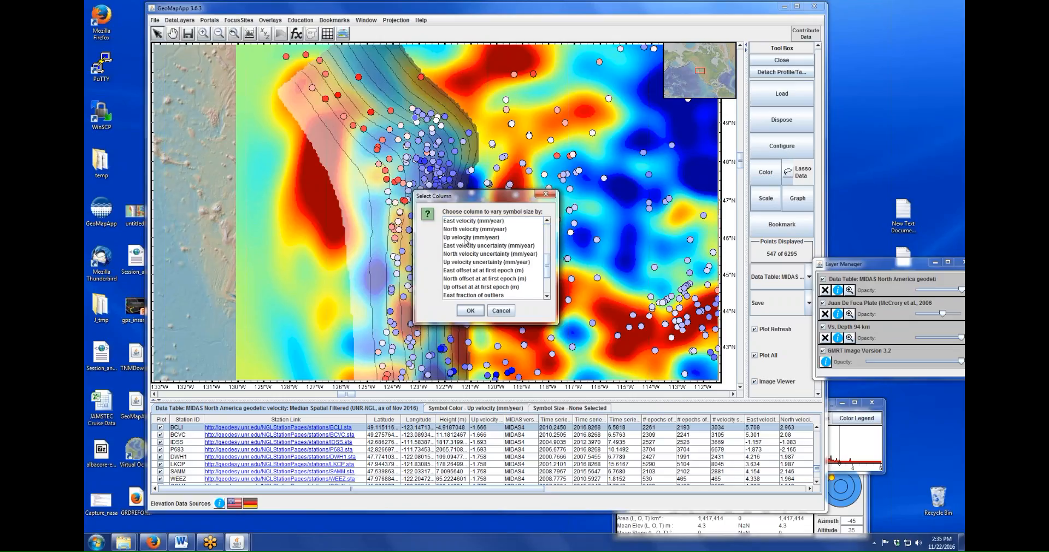
{"action": "left_click", "coordinate": [468, 237]}
{"action": "left_click", "coordinate": [471, 310]}
{"action": "left_click_drag", "start_coordinate": [482, 225], "coordinate": [582, 292]}
{"action": "left_click_drag", "start_coordinate": [622, 324], "coordinate": [581, 323]}
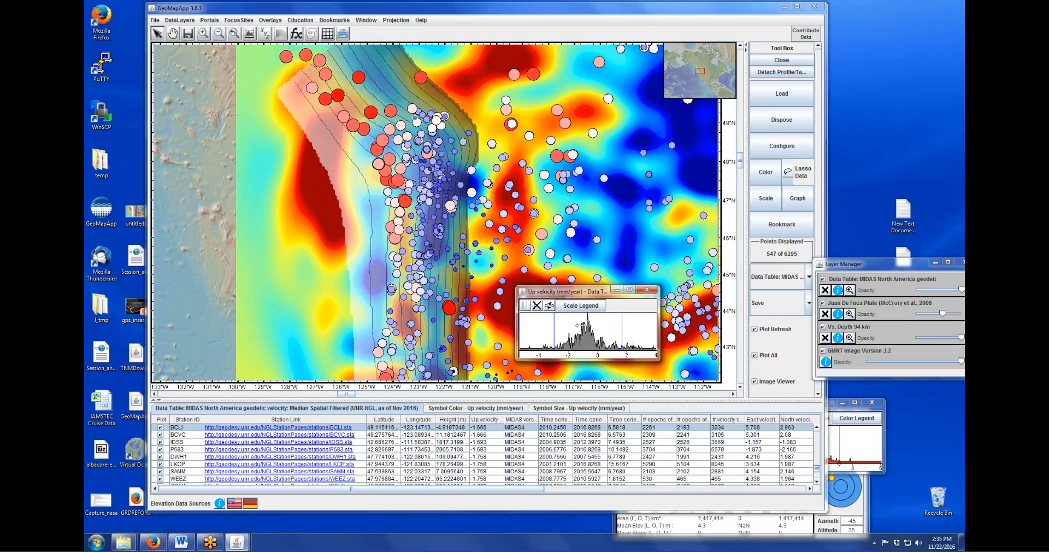
{"action": "left_click_drag", "start_coordinate": [586, 295], "coordinate": [730, 409]}
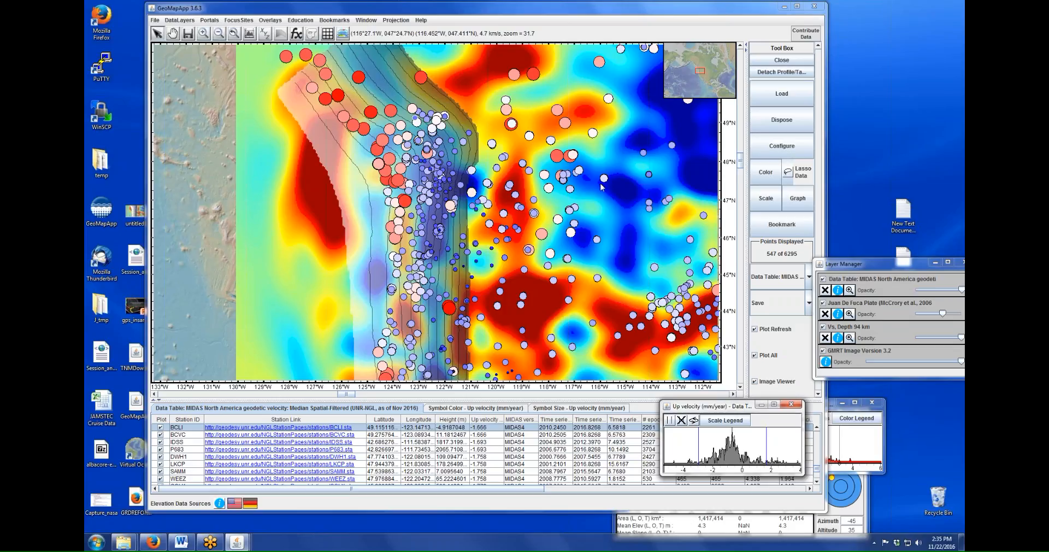
- Create a scatter plot with Time series duration (years) on the X-axis and Up velocity uncertainty (mm/year) on the Y-axis
{"action": "left_click", "coordinate": [797, 201]}
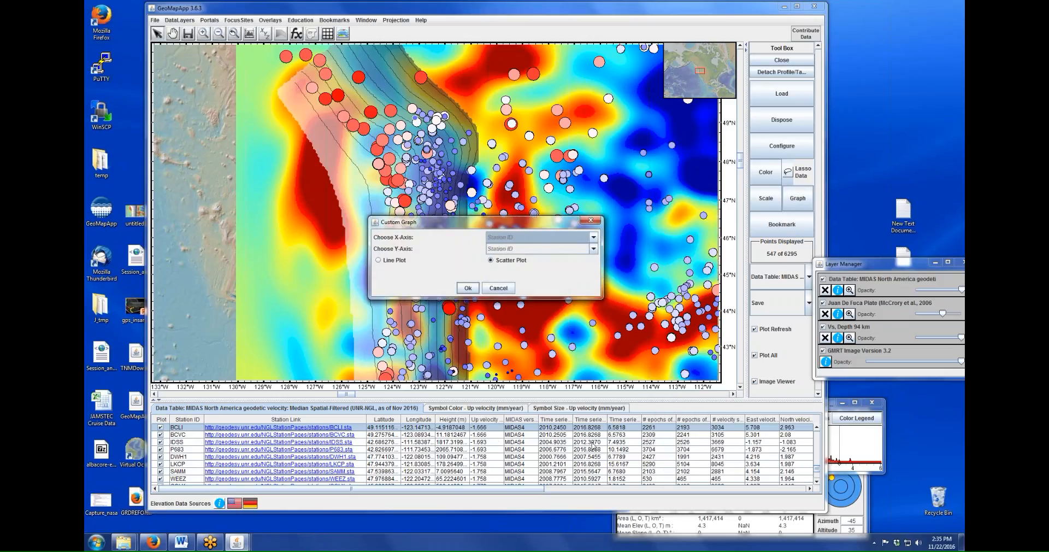
{"action": "left_click", "coordinate": [533, 241]}
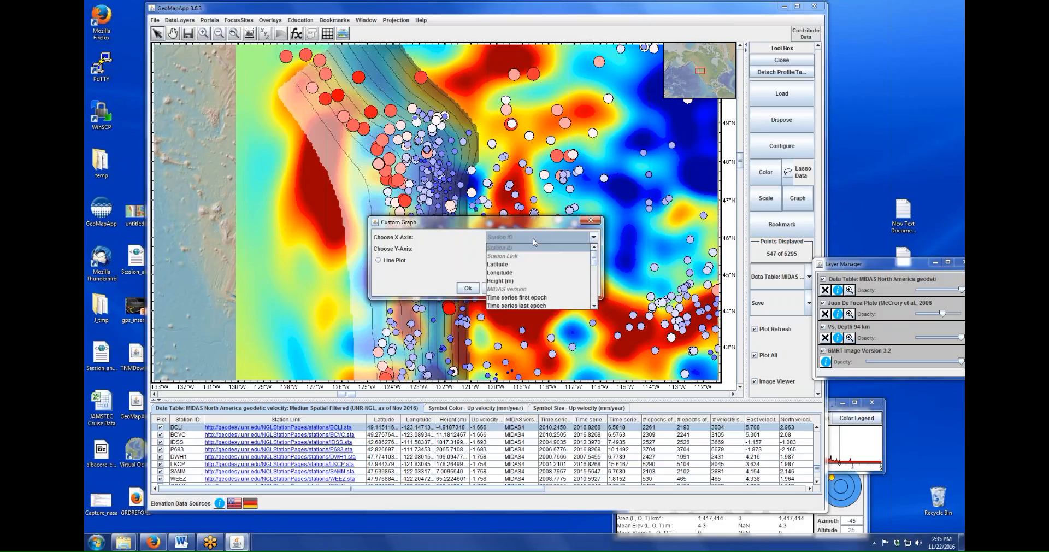
{"action": "scroll", "coordinate": [594, 294], "scroll_direction": "down", "scroll_amount": 3}
{"action": "left_click", "coordinate": [533, 248]}
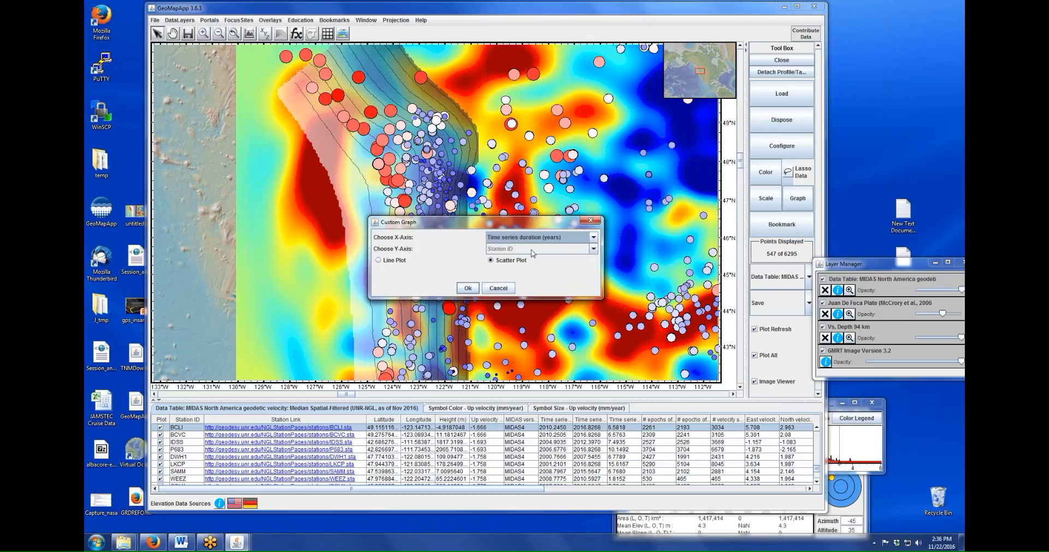
{"action": "left_click", "coordinate": [533, 250]}
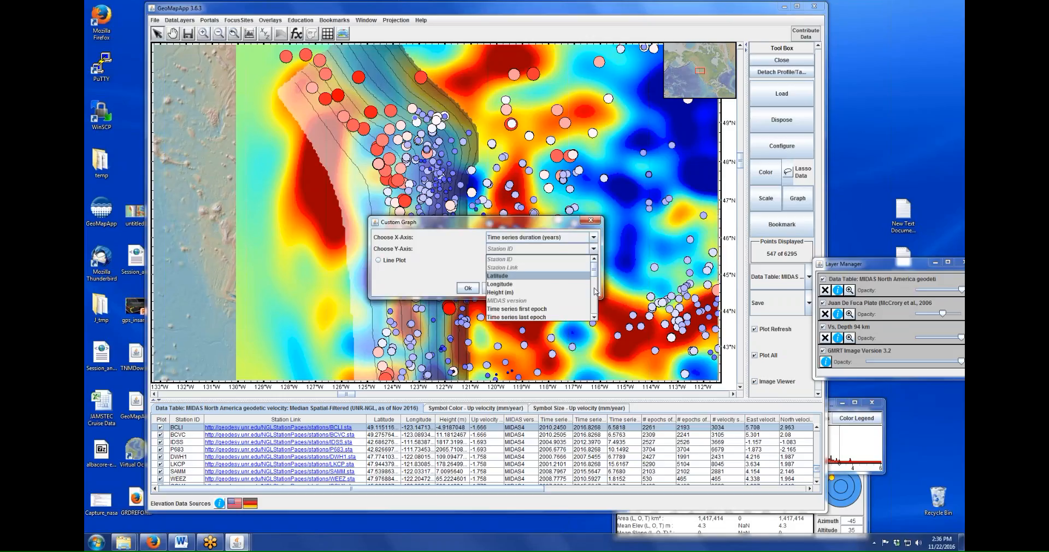
{"action": "left_click", "coordinate": [594, 290]}
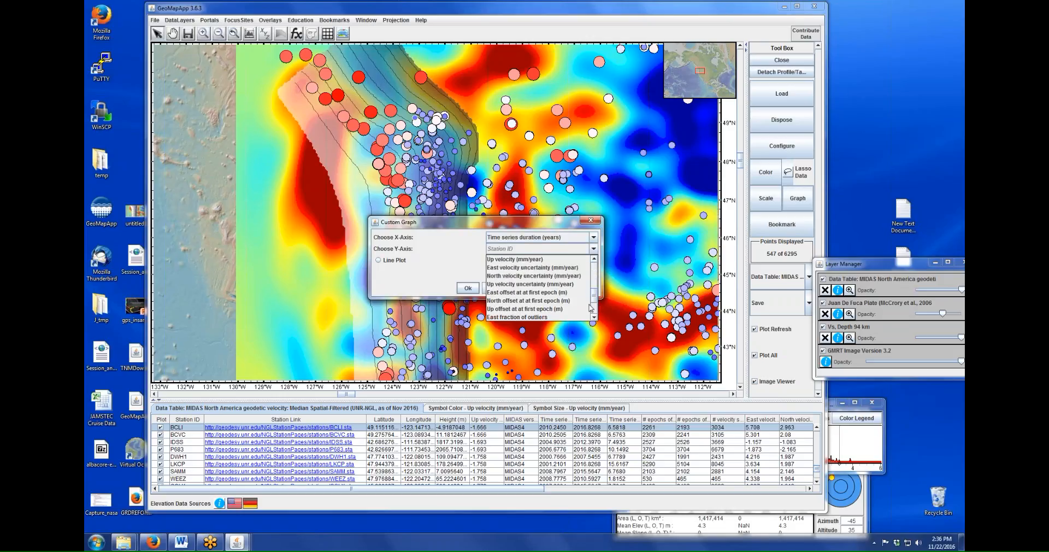
{"action": "scroll", "coordinate": [522, 287], "scroll_direction": "down", "scroll_amount": 3}
{"action": "left_click", "coordinate": [519, 285]}
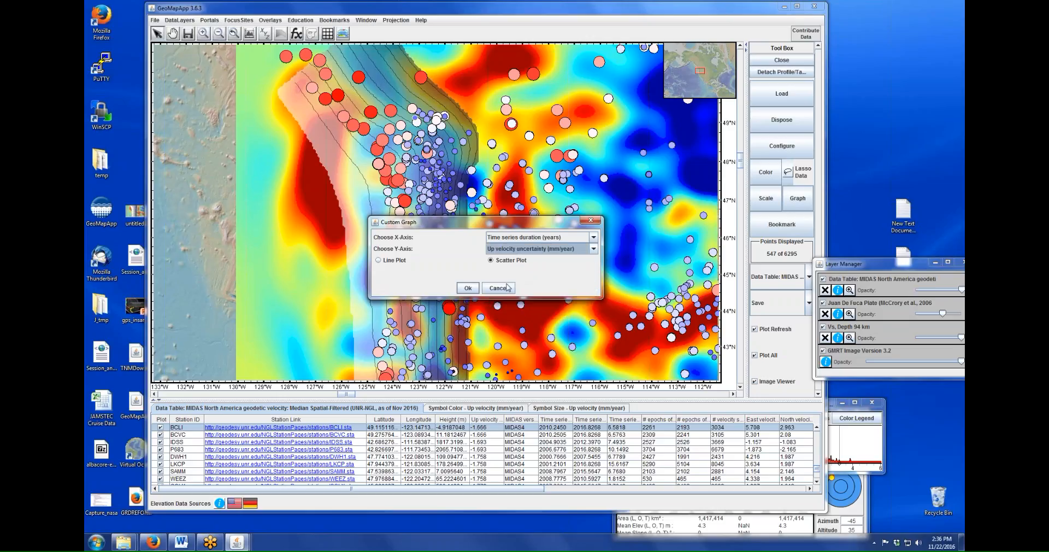
{"action": "left_click", "coordinate": [468, 289]}
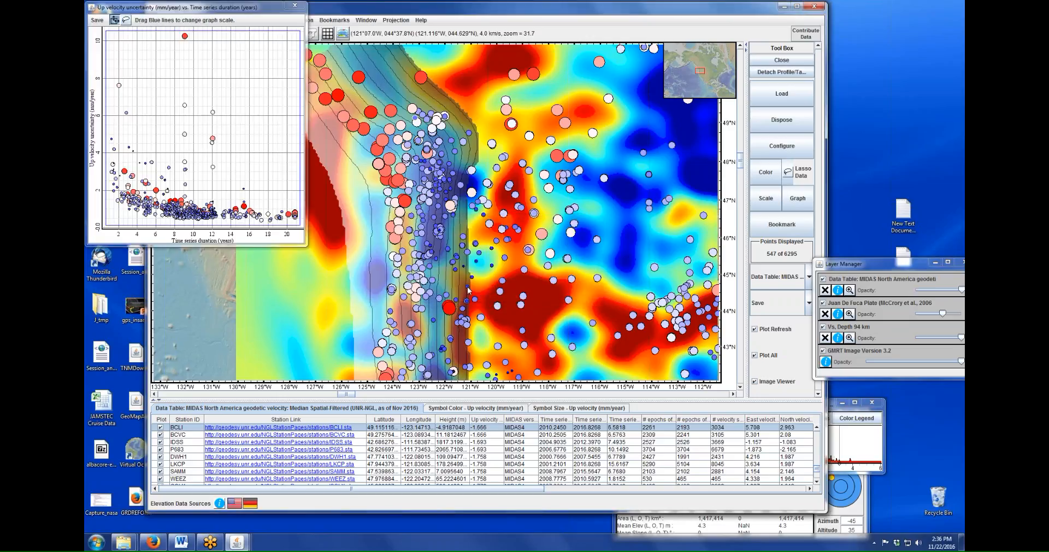
- Narrow the scatter plot's axes to about 16 years and 4 mm/year to examine the points, then close the graph
{"action": "left_click_drag", "start_coordinate": [178, 13], "coordinate": [277, 125]}
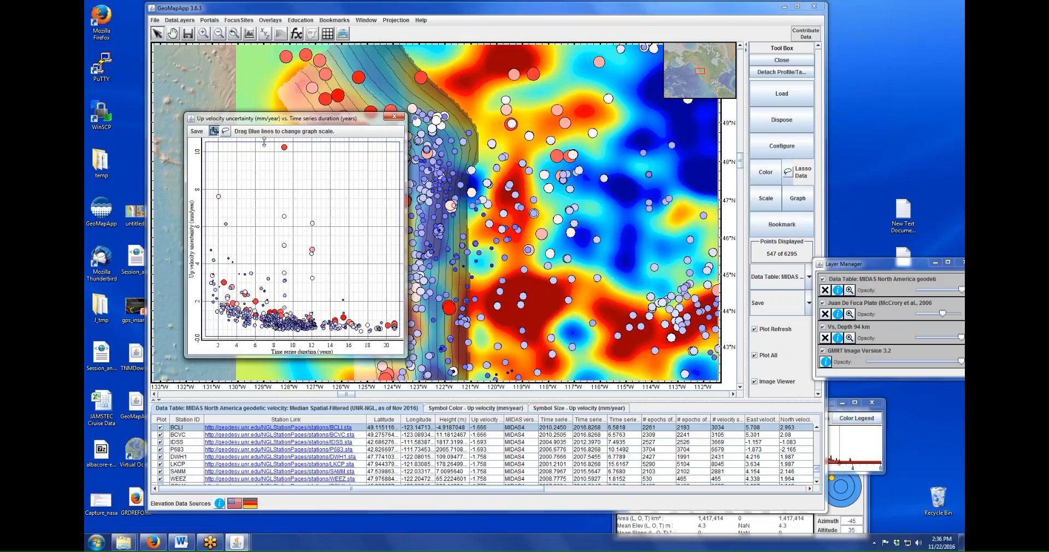
{"action": "left_click_drag", "start_coordinate": [265, 146], "coordinate": [266, 227]}
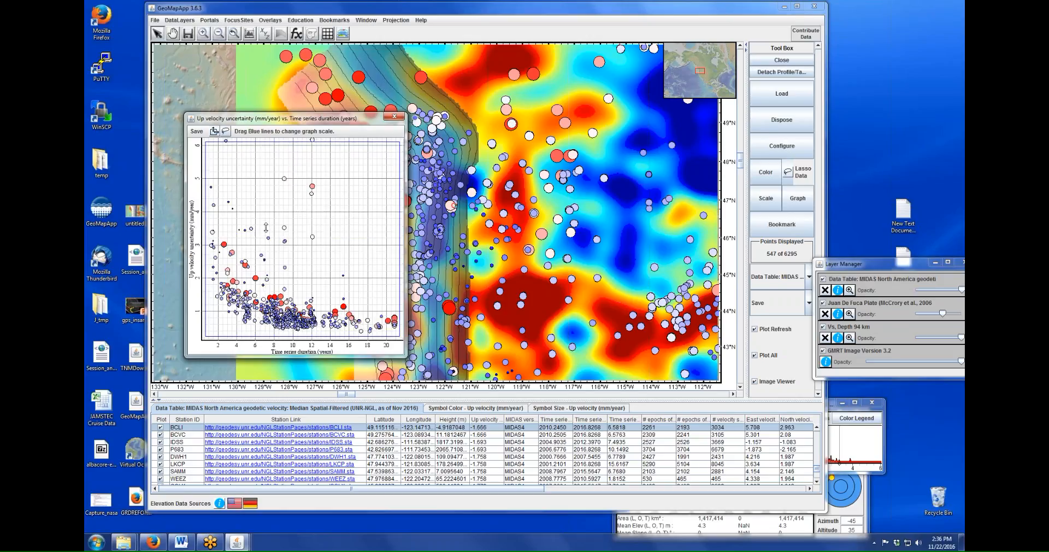
{"action": "left_click_drag", "start_coordinate": [400, 247], "coordinate": [349, 249]}
{"action": "left_click_drag", "start_coordinate": [312, 141], "coordinate": [310, 214]}
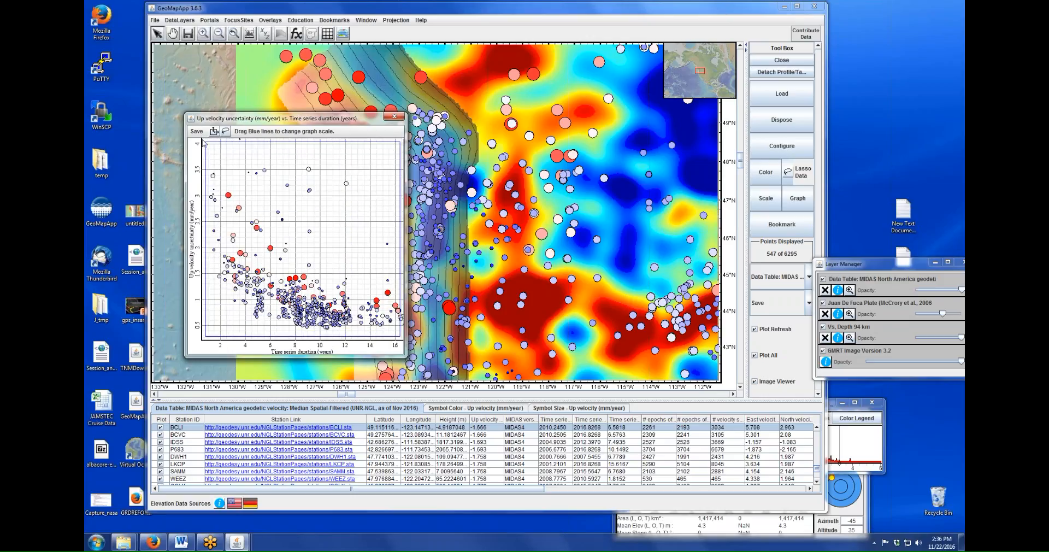
{"action": "left_click", "coordinate": [392, 118]}
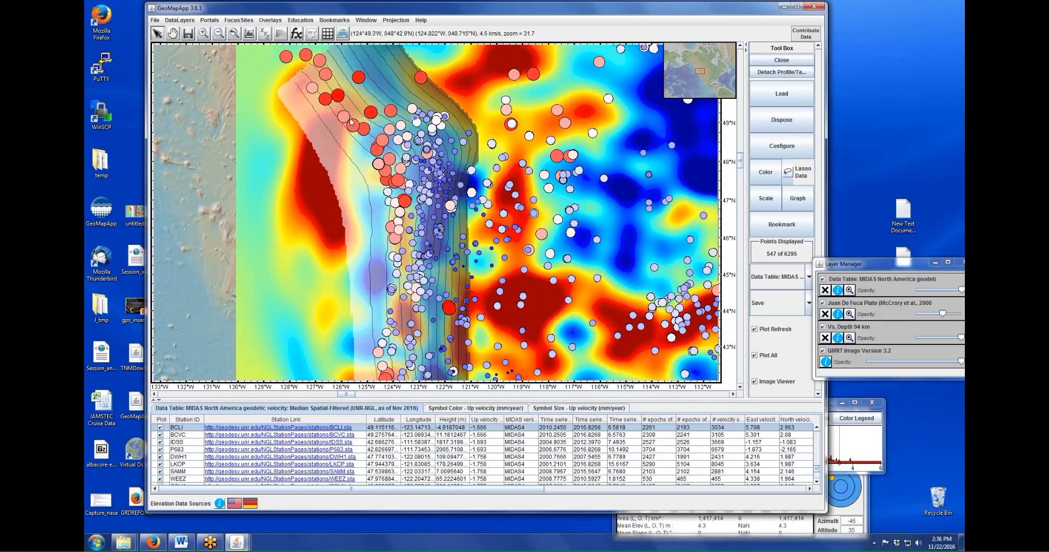
- Save the map window without insets as the JPEG image untitled1.jpg on the Desktop, and open the saved image to review it
{"action": "left_click", "coordinate": [187, 35]}
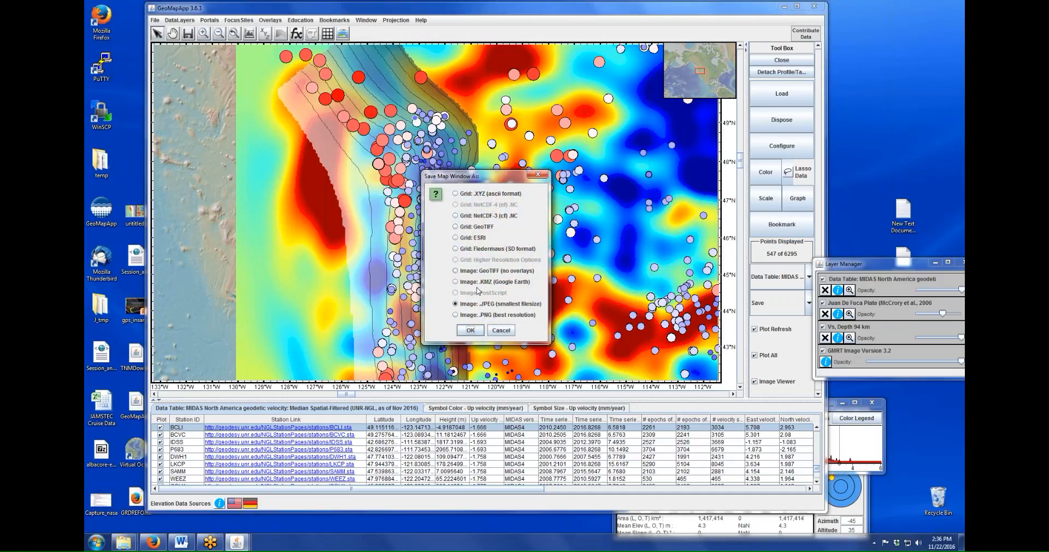
{"action": "left_click", "coordinate": [469, 330]}
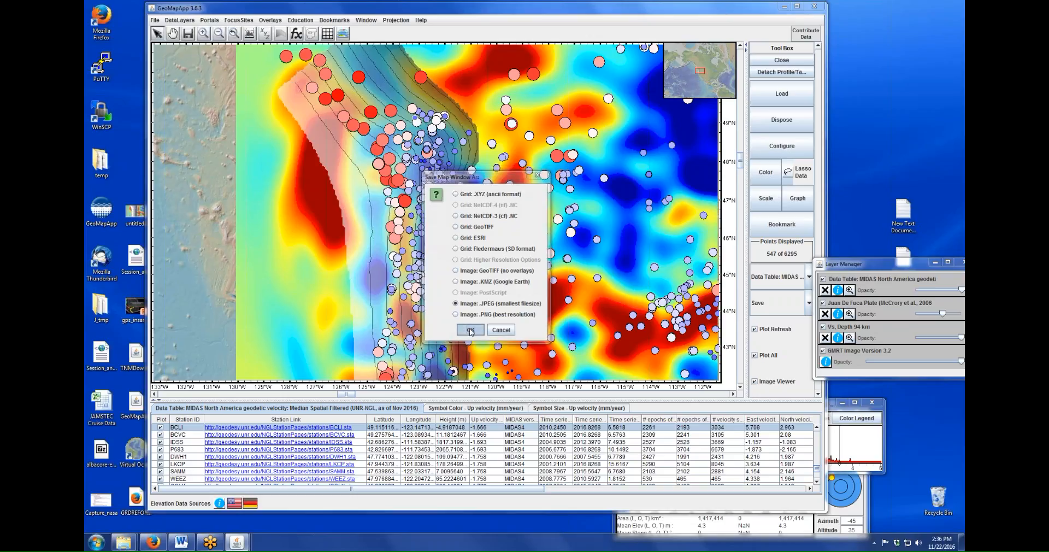
{"action": "left_click", "coordinate": [460, 272]}
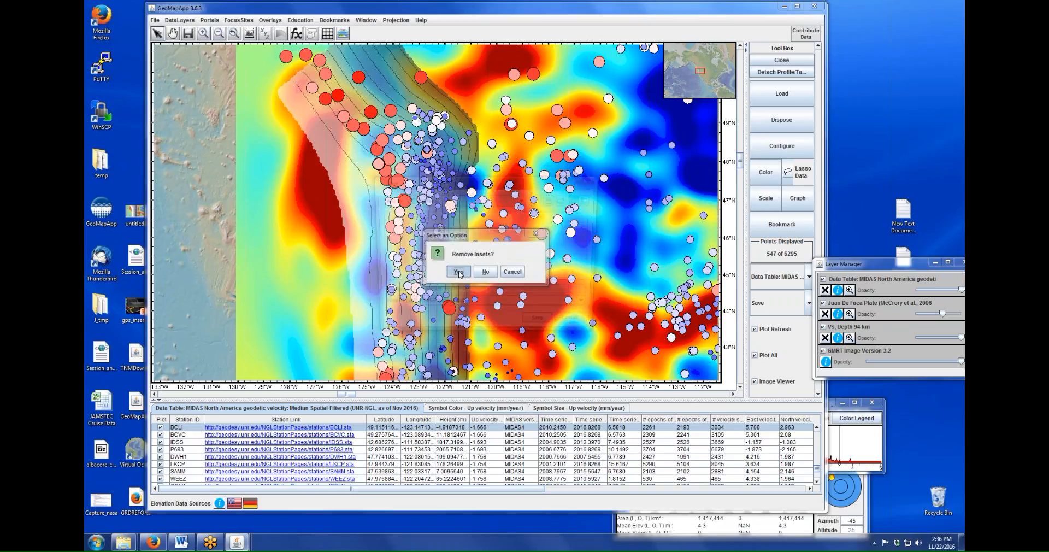
{"action": "double_click", "coordinate": [397, 253]}
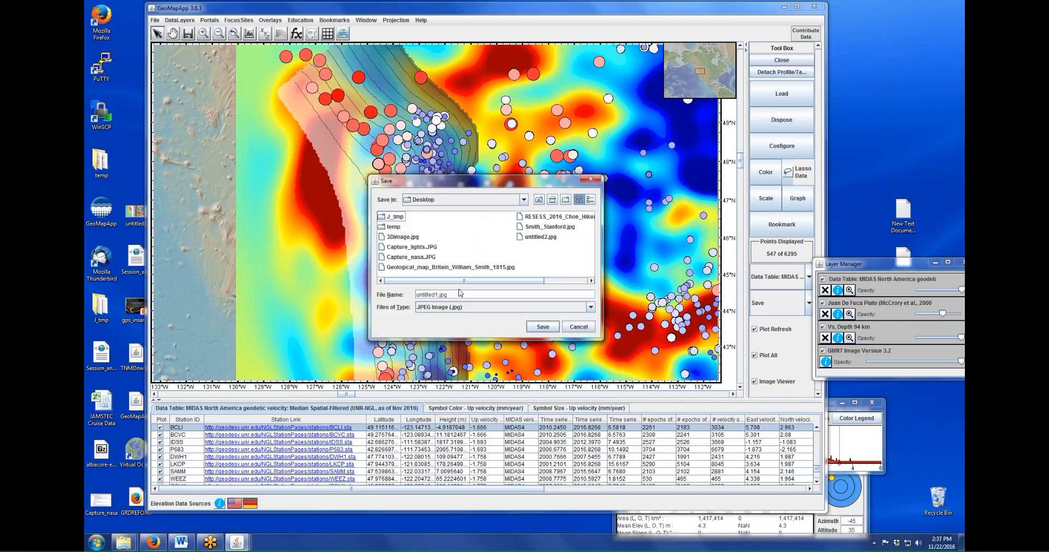
{"action": "left_click", "coordinate": [543, 327]}
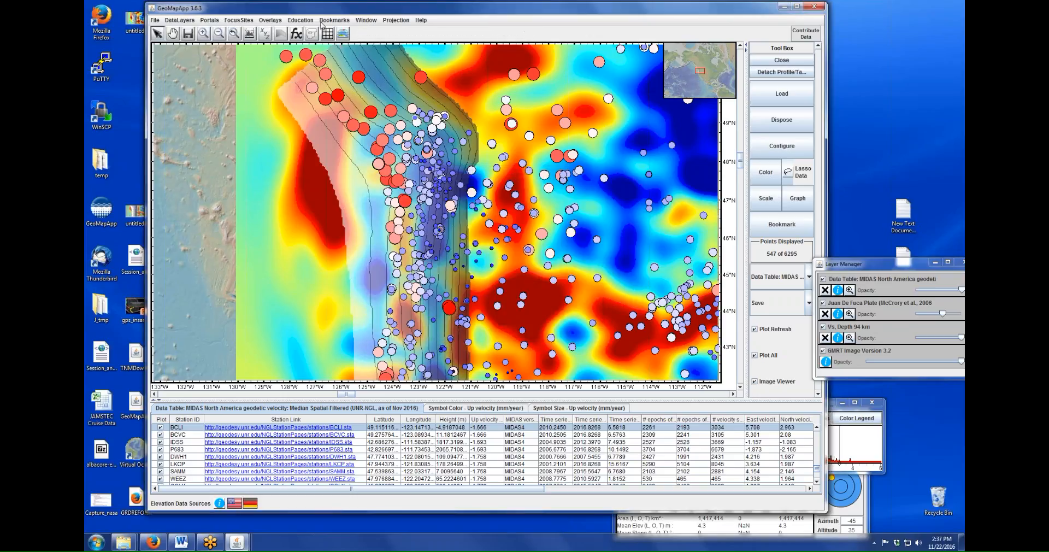
{"action": "double_click", "coordinate": [133, 19]}
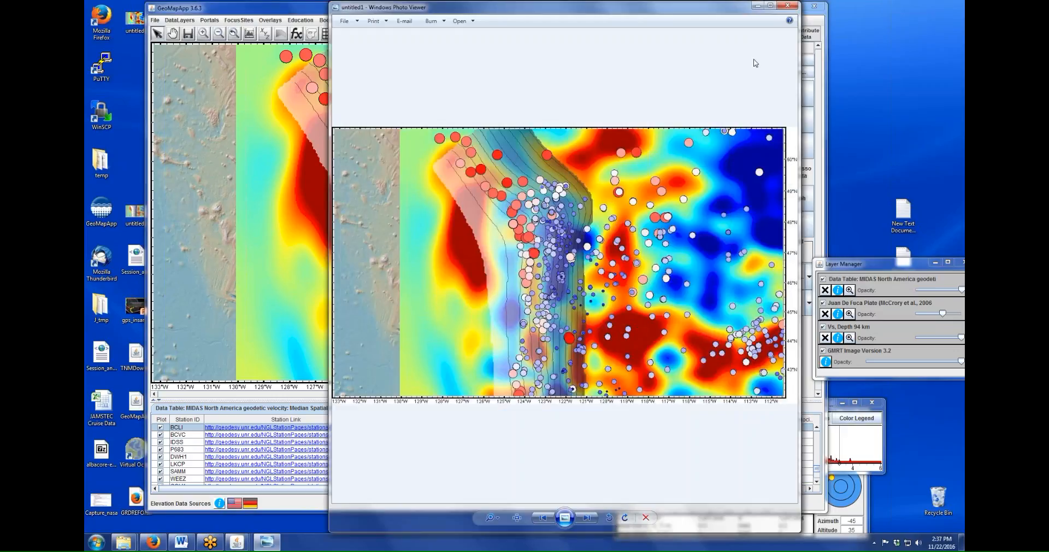
{"action": "left_click", "coordinate": [786, 6]}
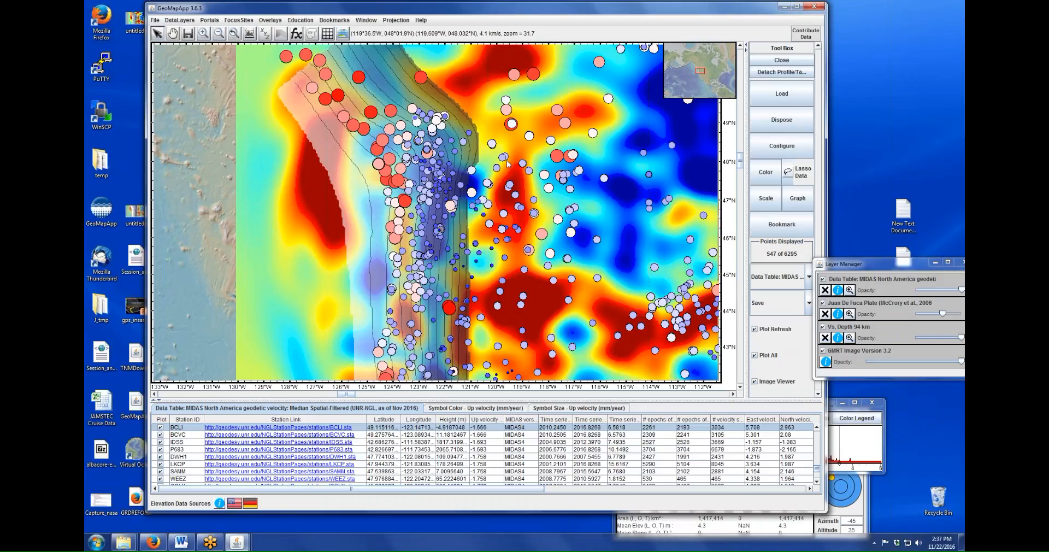
- Save the current session as an XML file on the Desktop, keeping the suggested file name
{"action": "left_click", "coordinate": [155, 21]}
{"action": "mouse_move", "coordinate": [179, 112]}
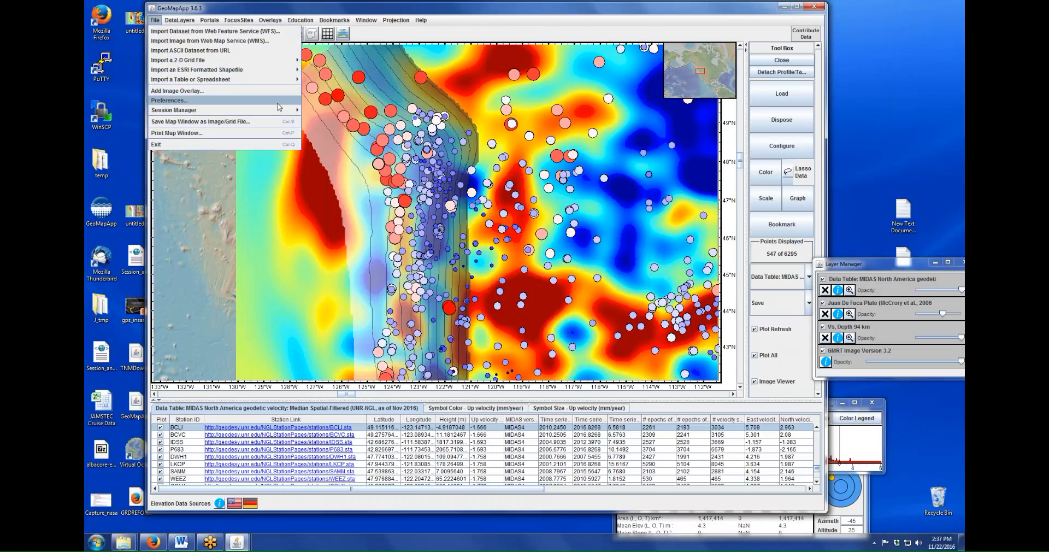
{"action": "mouse_move", "coordinate": [281, 113]}
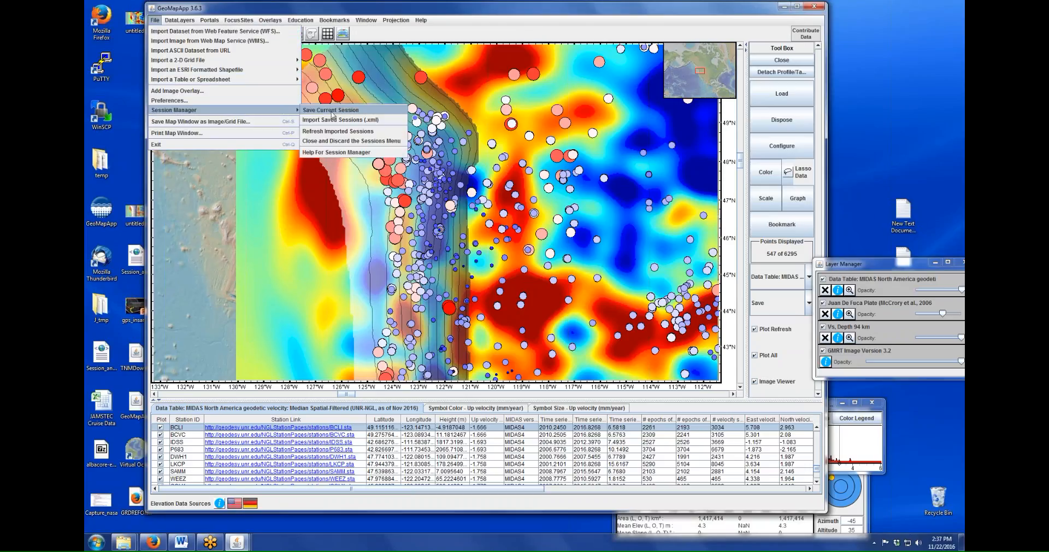
{"action": "left_click", "coordinate": [362, 115]}
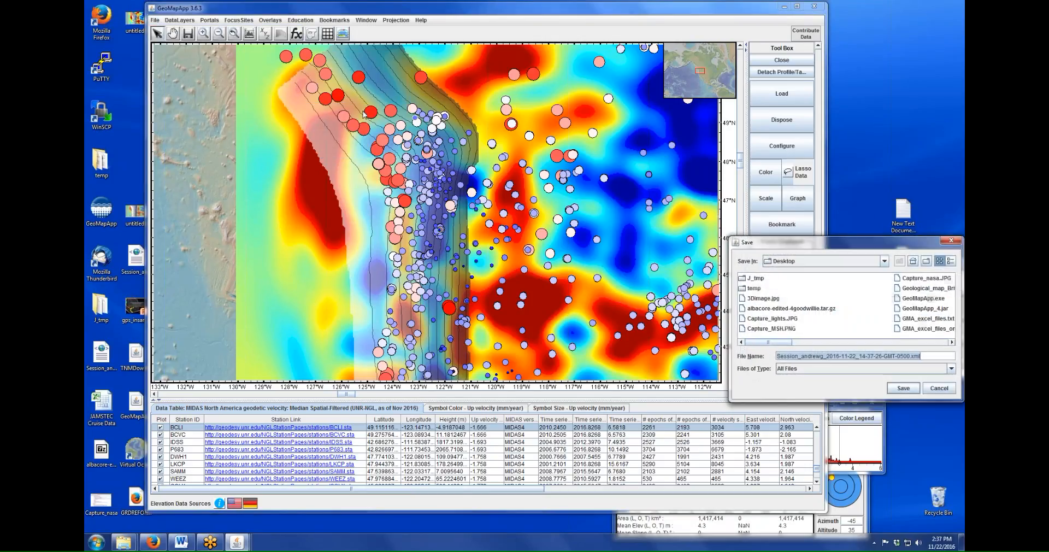
{"action": "left_click_drag", "start_coordinate": [839, 244], "coordinate": [751, 219]}
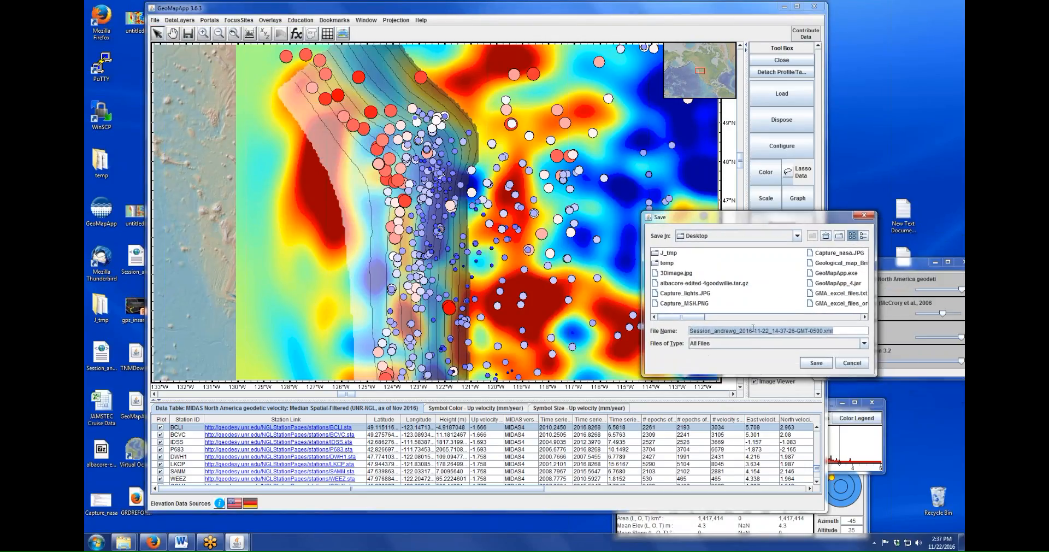
{"action": "left_click", "coordinate": [816, 363]}
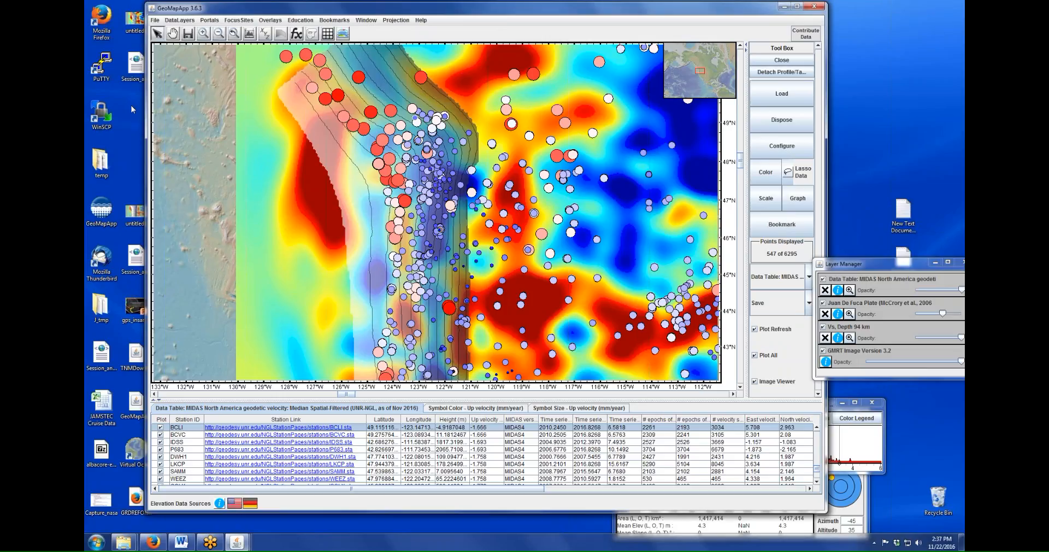
- Start a second GeoMapApp instance with the world map and import the saved session file stamped 2016-11-22_14-37-26 from the Desktop
{"action": "double_click", "coordinate": [102, 212]}
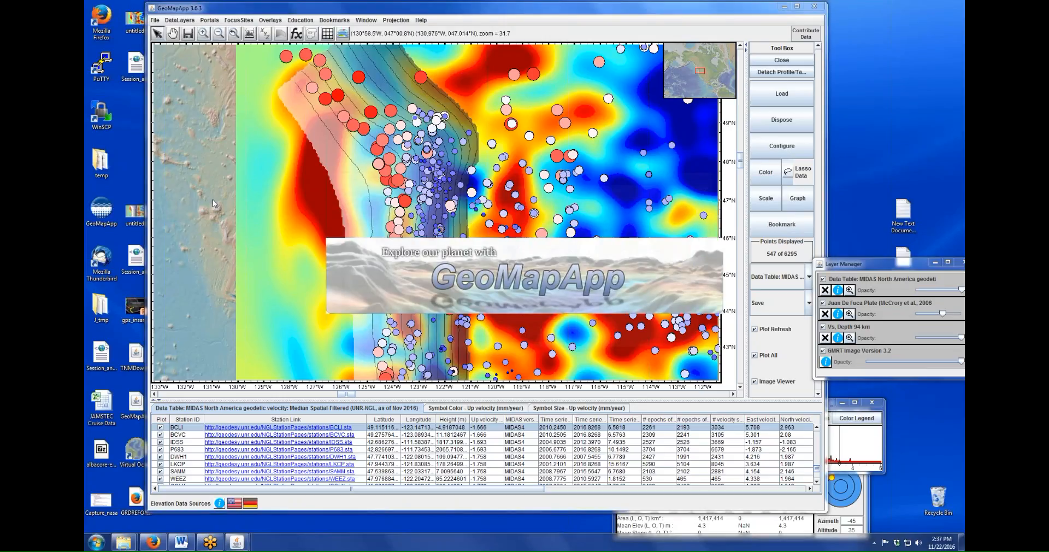
{"action": "left_click", "coordinate": [509, 351]}
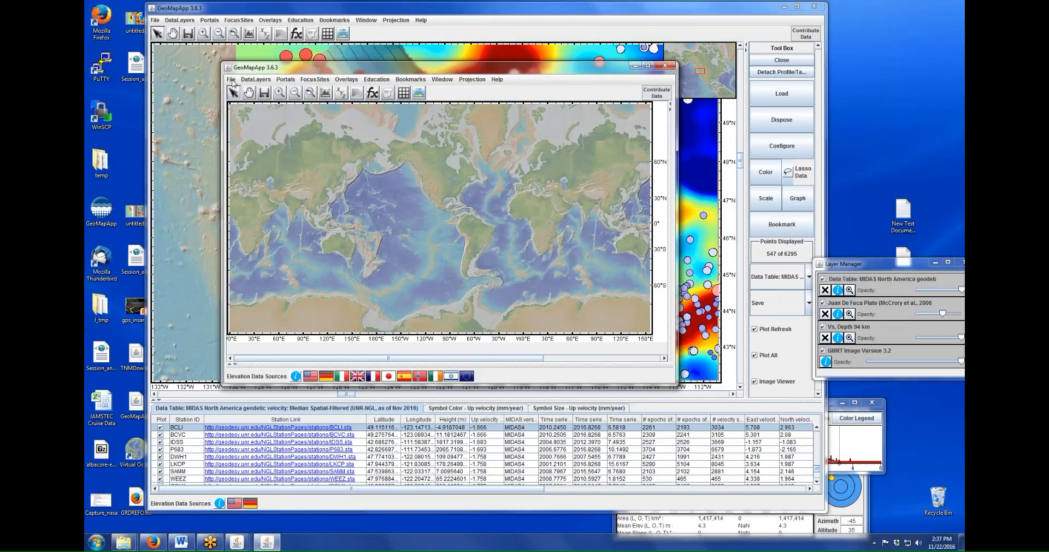
{"action": "left_click", "coordinate": [232, 81]}
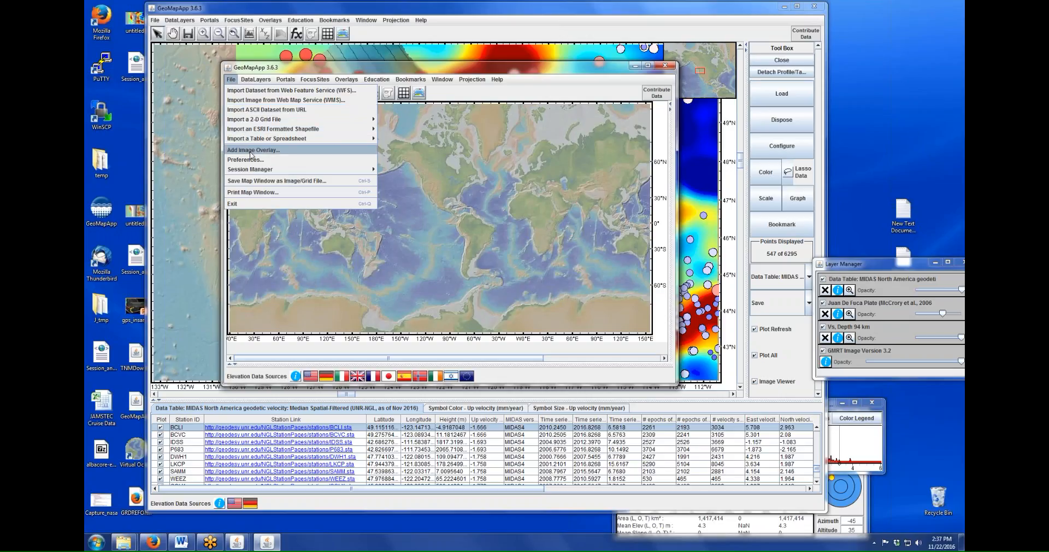
{"action": "mouse_move", "coordinate": [255, 170]}
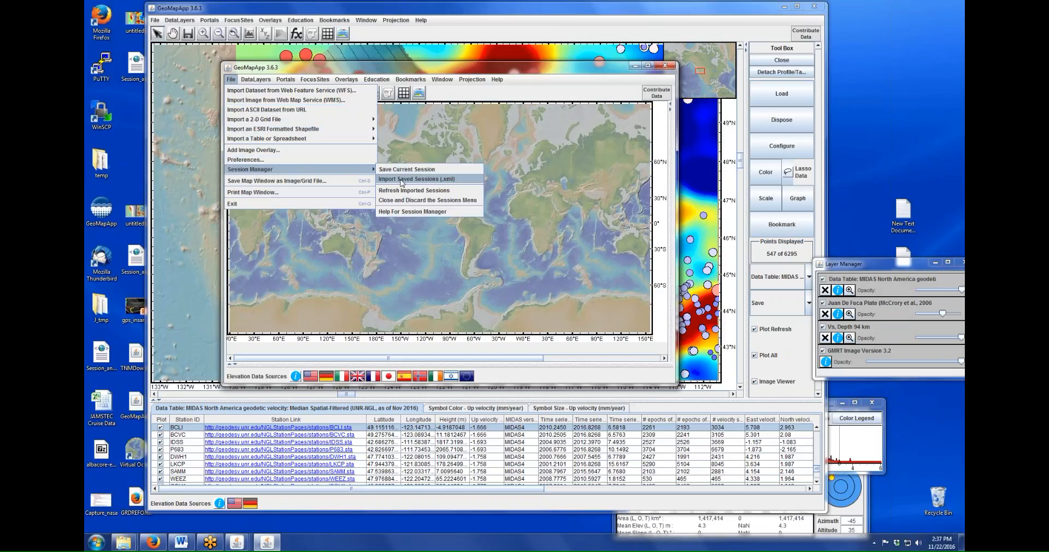
{"action": "left_click", "coordinate": [407, 181]}
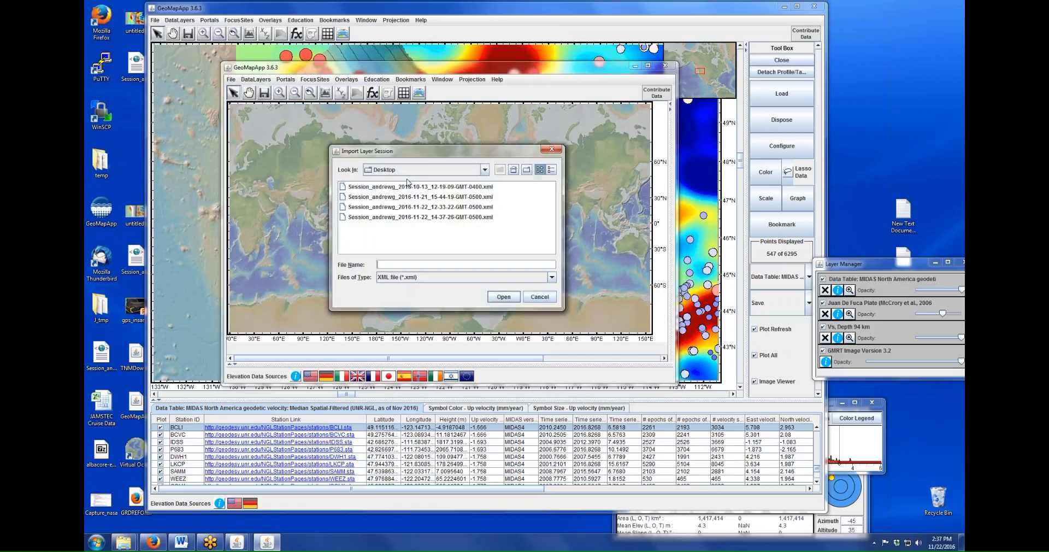
{"action": "left_click", "coordinate": [416, 218]}
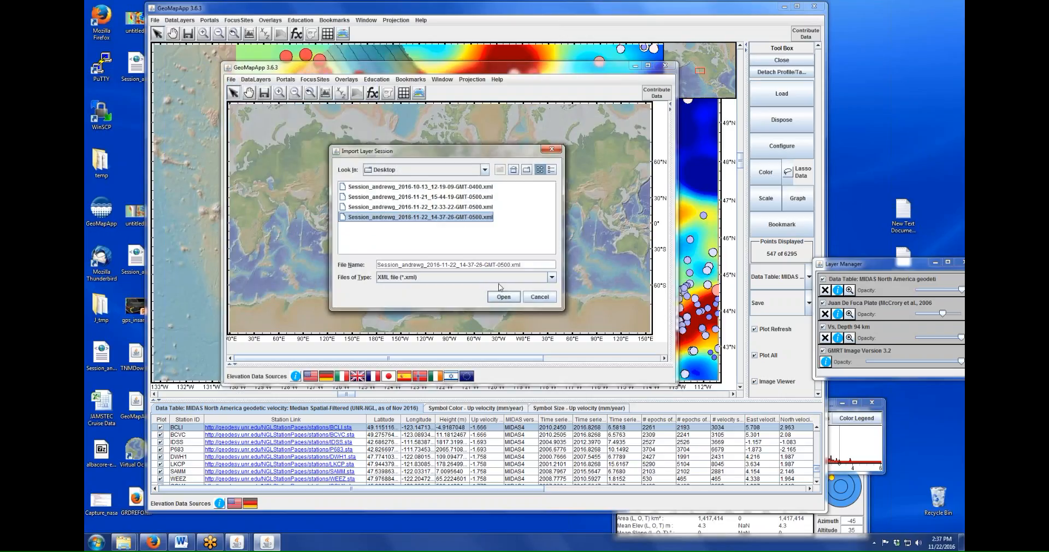
{"action": "left_click", "coordinate": [503, 297]}
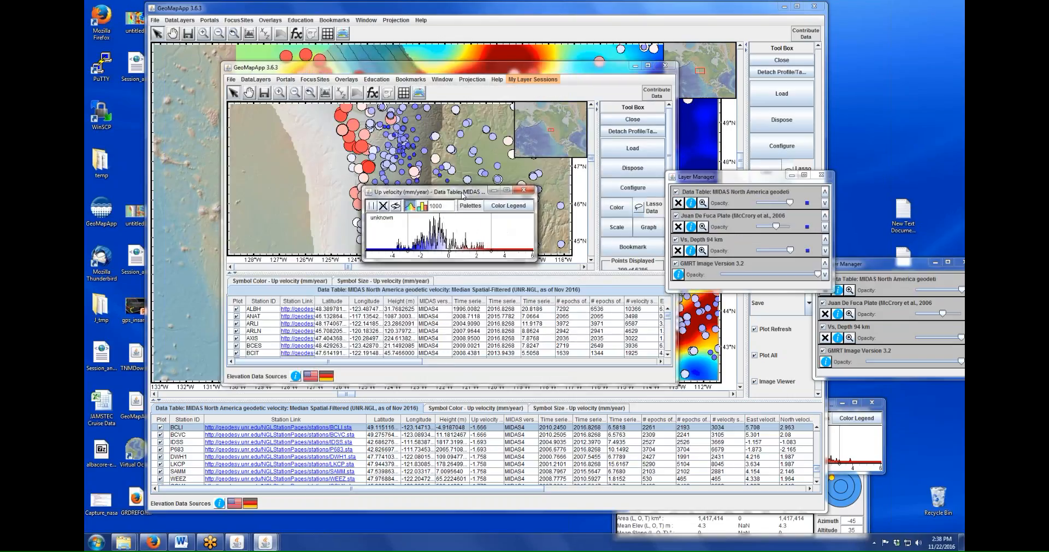
- Move the restored Up velocity color and scale histograms off the map so that both sit side by side over the data table
{"action": "left_click_drag", "start_coordinate": [463, 195], "coordinate": [508, 315]}
{"action": "left_click", "coordinate": [444, 196]}
{"action": "left_click_drag", "start_coordinate": [444, 197], "coordinate": [319, 314]}
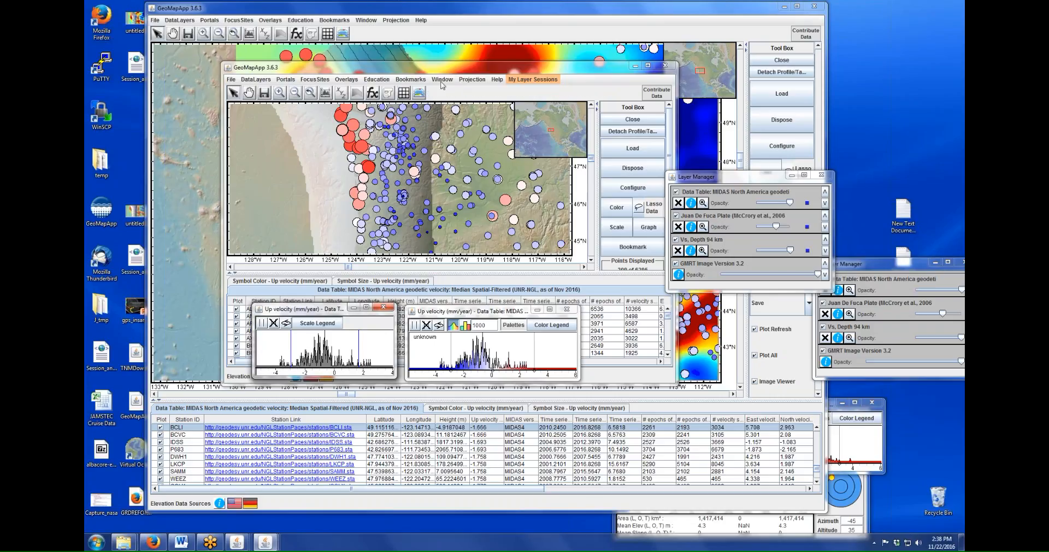
- Open the contributed grids settings, choose the Vs, Depth 94 km grid and reload it for the displayed map area
{"action": "left_click", "coordinate": [442, 80]}
{"action": "left_click", "coordinate": [454, 109]}
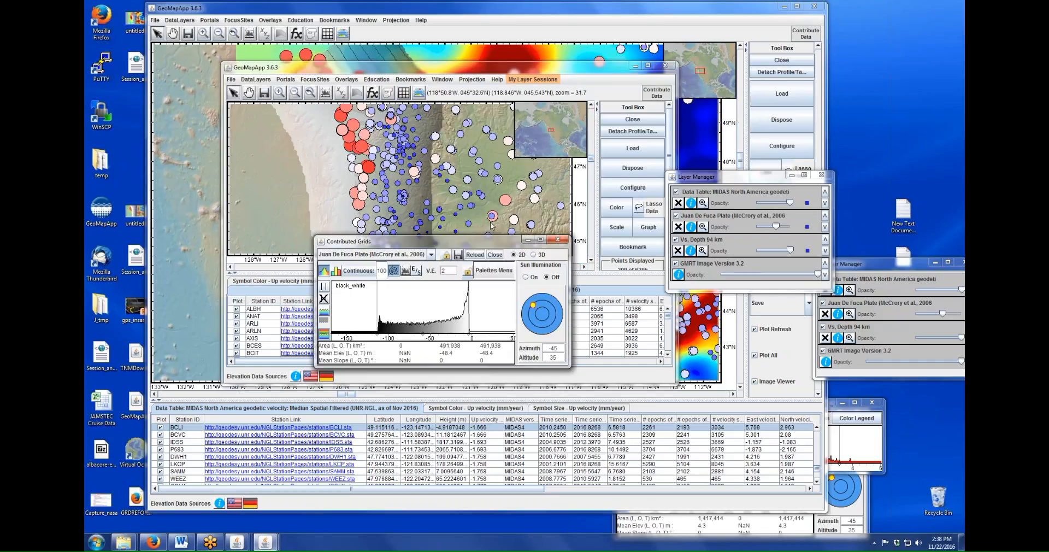
{"action": "left_click_drag", "start_coordinate": [487, 243], "coordinate": [562, 300]}
{"action": "left_click", "coordinate": [505, 312]}
{"action": "left_click", "coordinate": [452, 326]}
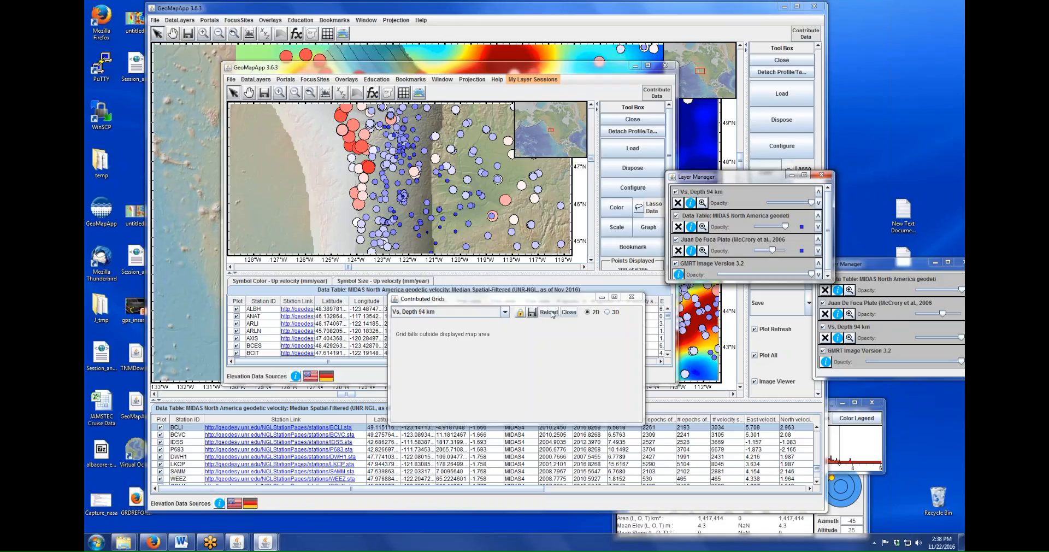
{"action": "left_click", "coordinate": [550, 313]}
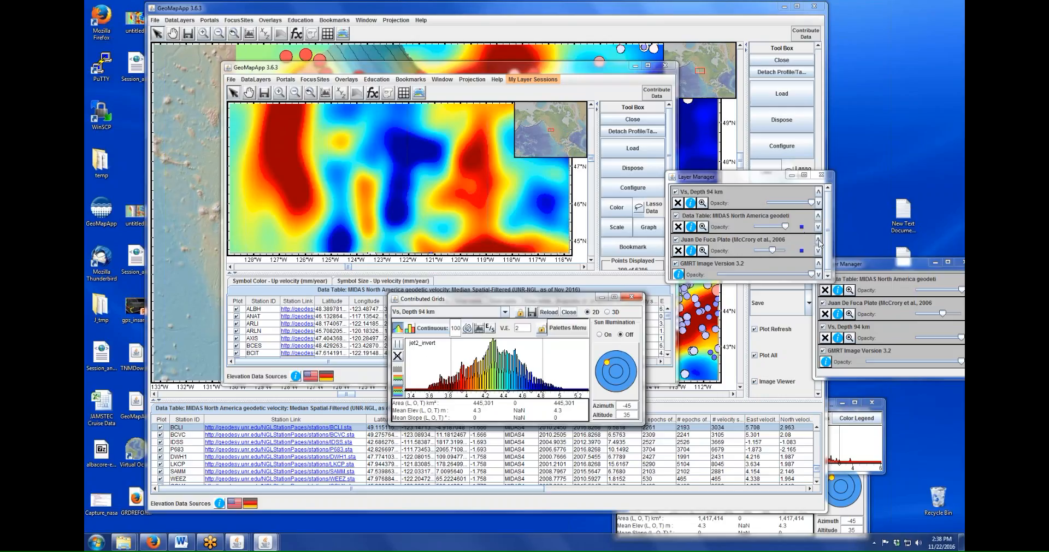
- Reorder the layers so the MIDAS data table is uppermost, followed by the Juan De Fuca Plate grid above Vs, Depth 94 km
{"action": "left_click", "coordinate": [819, 240]}
{"action": "left_click", "coordinate": [818, 215]}
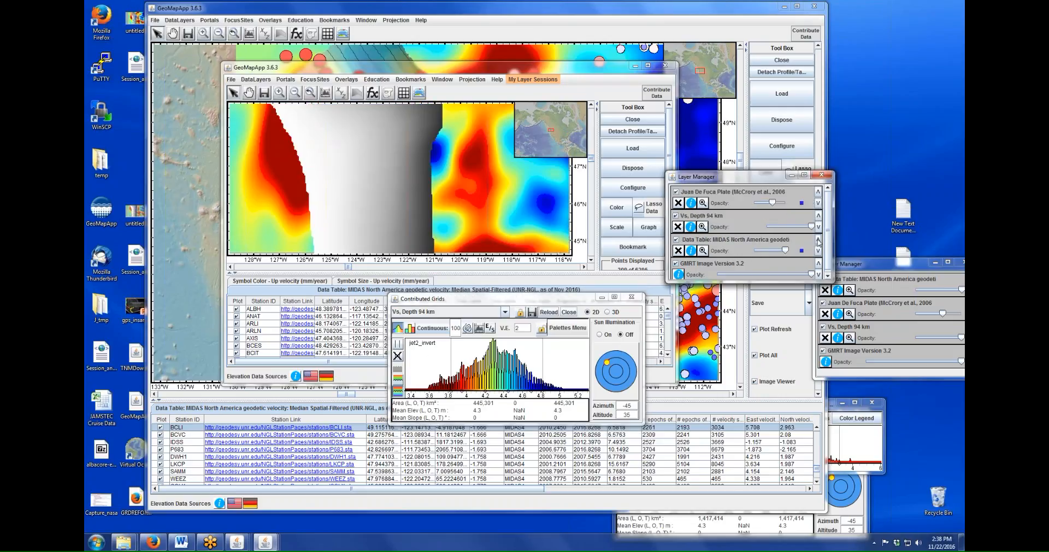
{"action": "left_click", "coordinate": [818, 239]}
{"action": "left_click", "coordinate": [819, 215]}
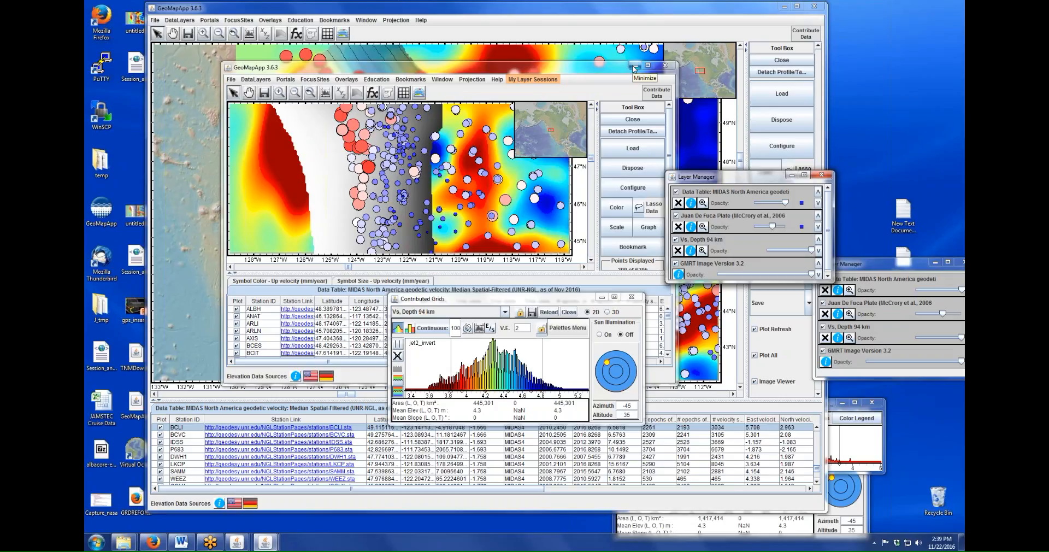
- Close the smaller map window and remove the MIDAS table, Juan De Fuca Plate and Vs, Depth 94 km layers from the remaining map
{"action": "left_click", "coordinate": [662, 67]}
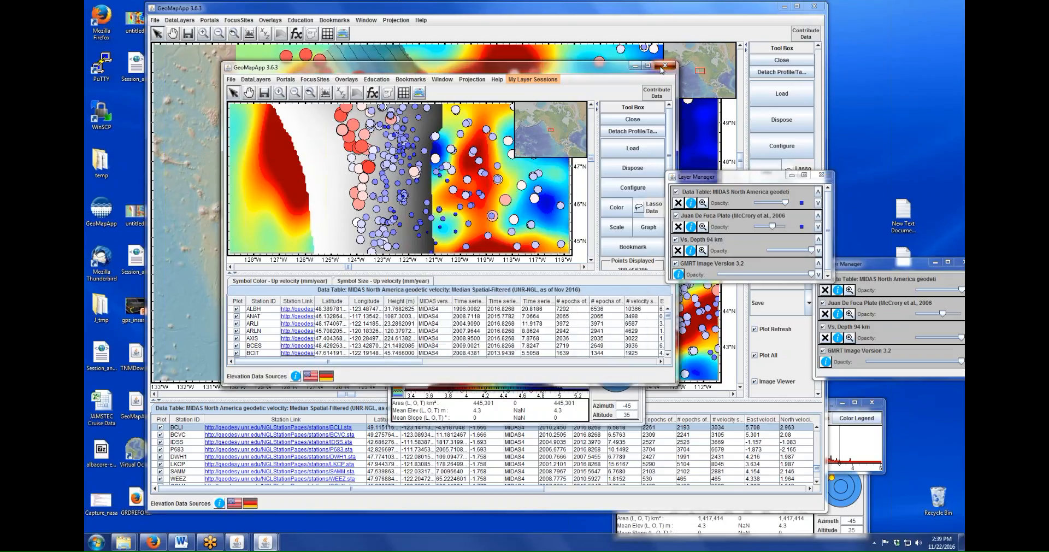
{"action": "left_click", "coordinate": [664, 66]}
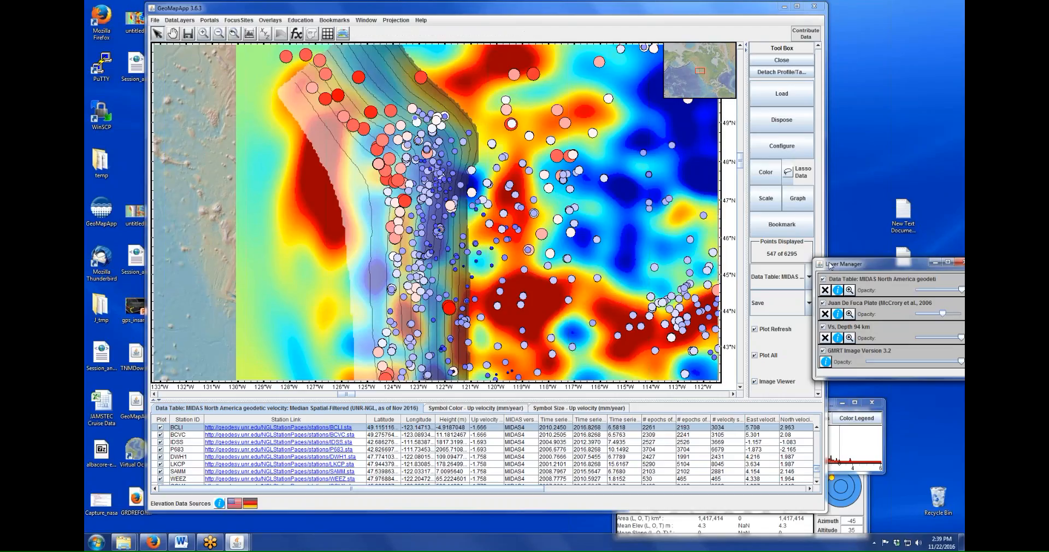
{"action": "left_click_drag", "start_coordinate": [839, 264], "coordinate": [671, 168]}
{"action": "left_click", "coordinate": [660, 194]}
{"action": "left_click", "coordinate": [657, 193]}
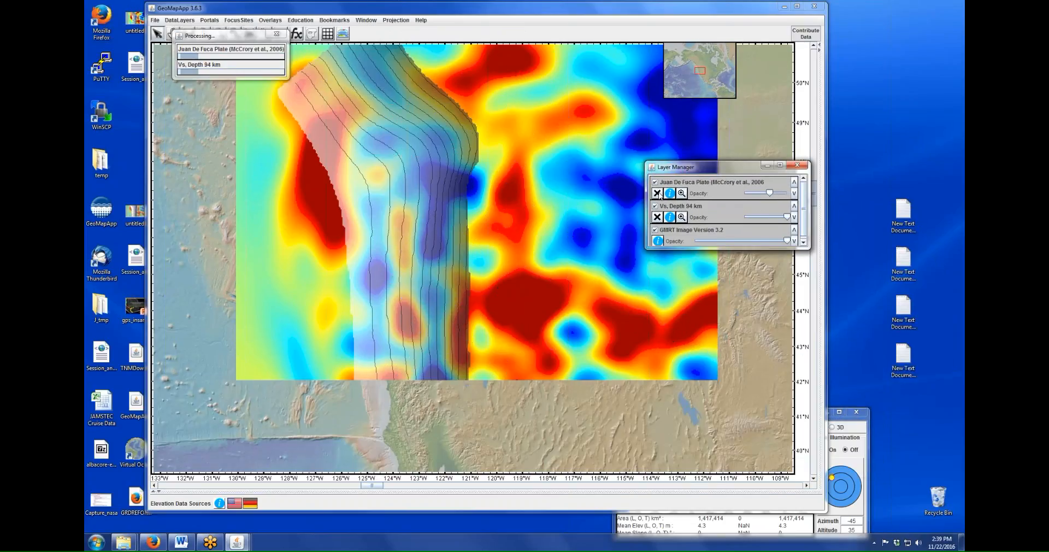
{"action": "left_click", "coordinate": [657, 193]}
{"action": "left_click", "coordinate": [657, 193]}
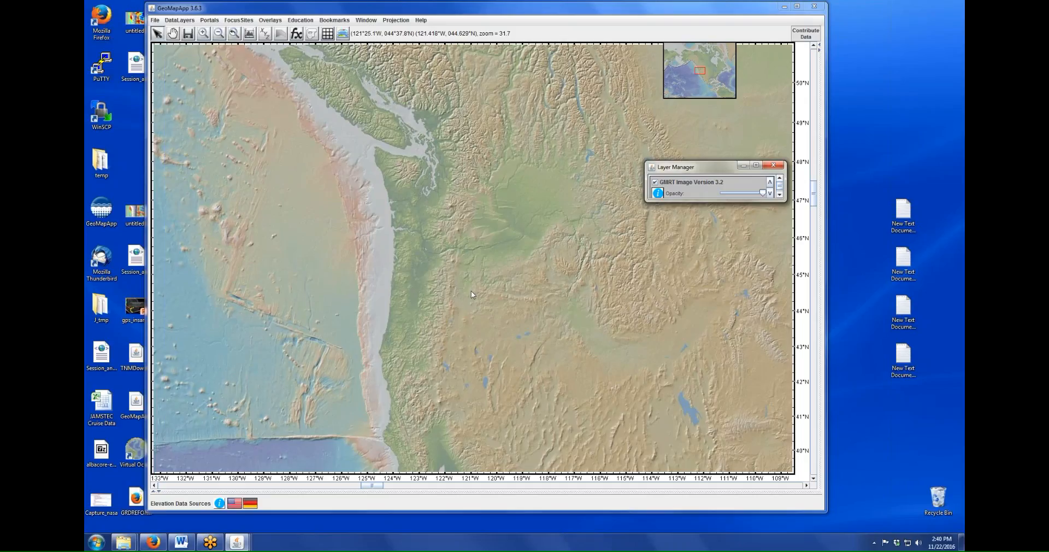
- Search the data layers for "smithsonian" and load the Smithsonian Global Volcanism Program List, v4.3.4
{"action": "left_click", "coordinate": [175, 22]}
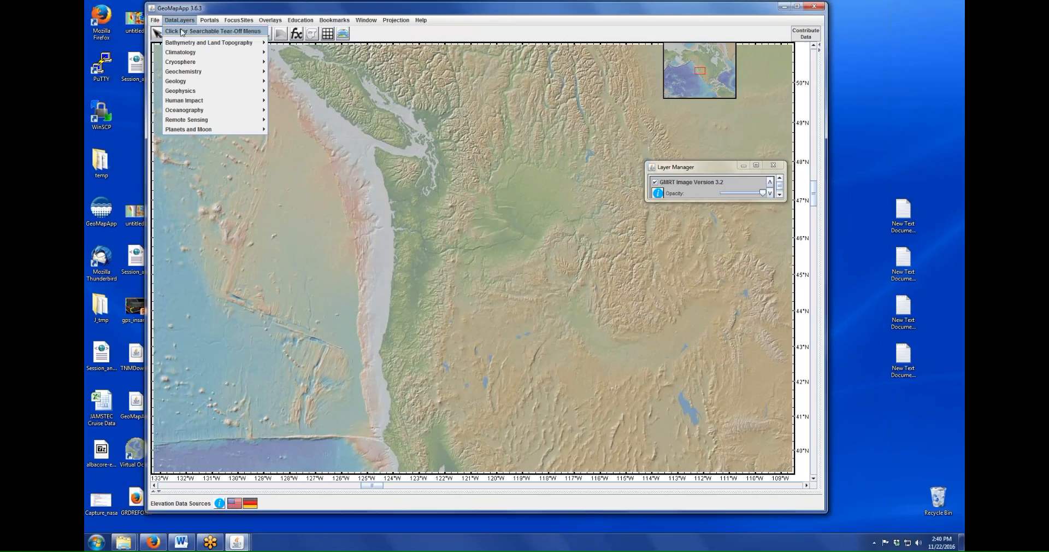
{"action": "left_click", "coordinate": [181, 33]}
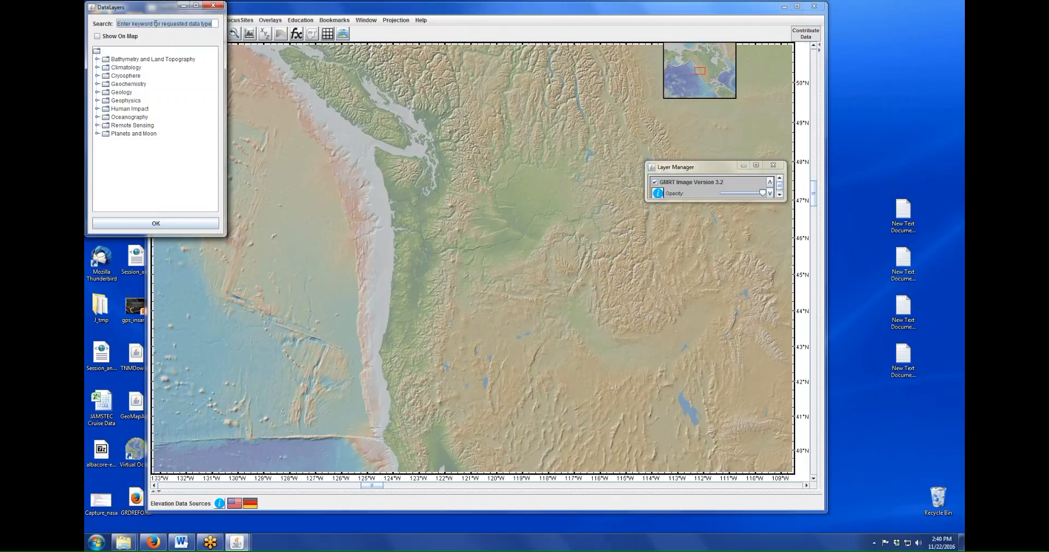
{"action": "type", "text": "smithsonian"}
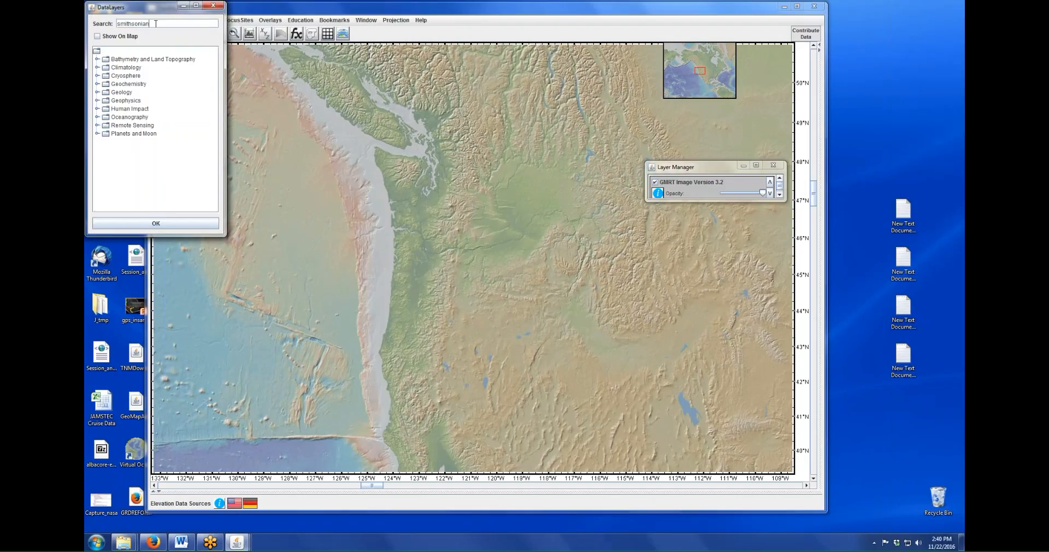
{"action": "key", "text": "Return"}
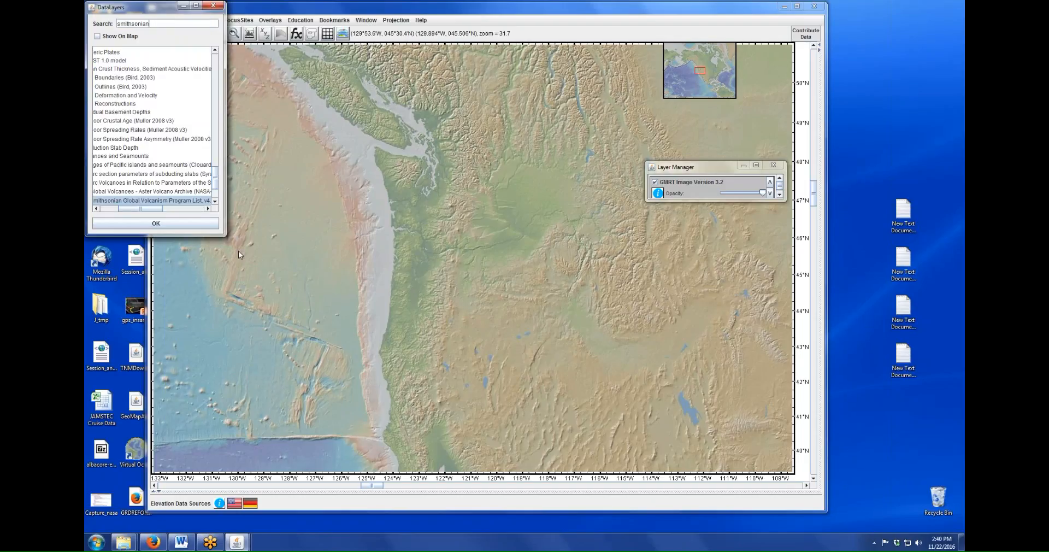
{"action": "left_click_drag", "start_coordinate": [221, 234], "coordinate": [378, 453]}
{"action": "left_click_drag", "start_coordinate": [241, 11], "coordinate": [265, 11]}
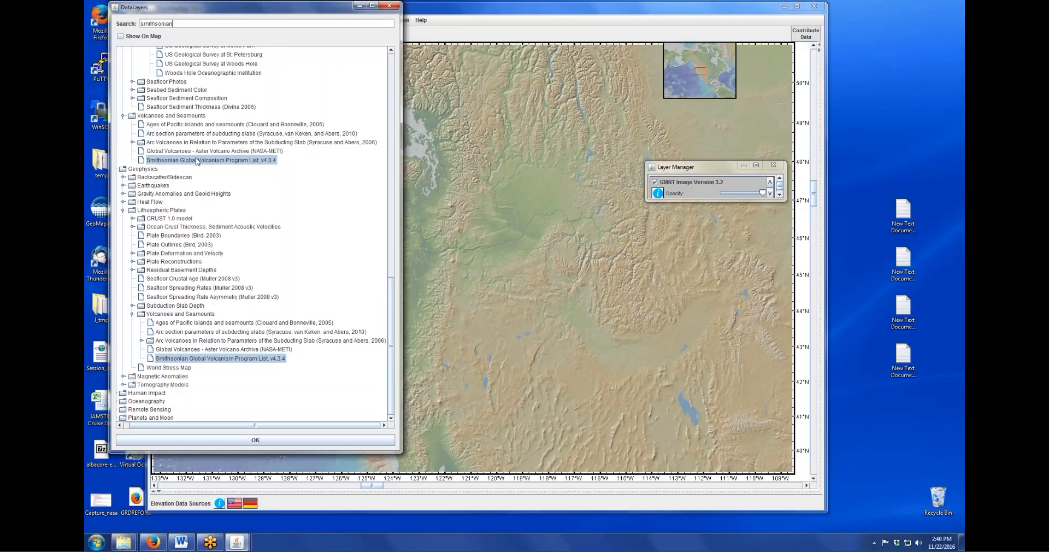
{"action": "left_click", "coordinate": [197, 162]}
{"action": "left_click", "coordinate": [262, 441]}
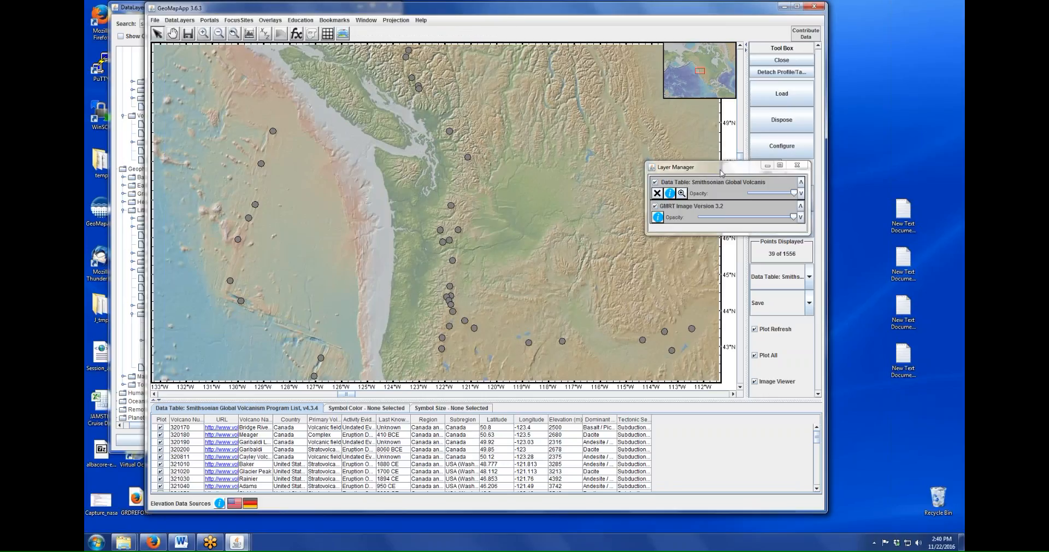
- Open the configuration of the Smithsonian volcano data table and set its symbol color to bright red
{"action": "left_click_drag", "start_coordinate": [721, 173], "coordinate": [772, 381]}
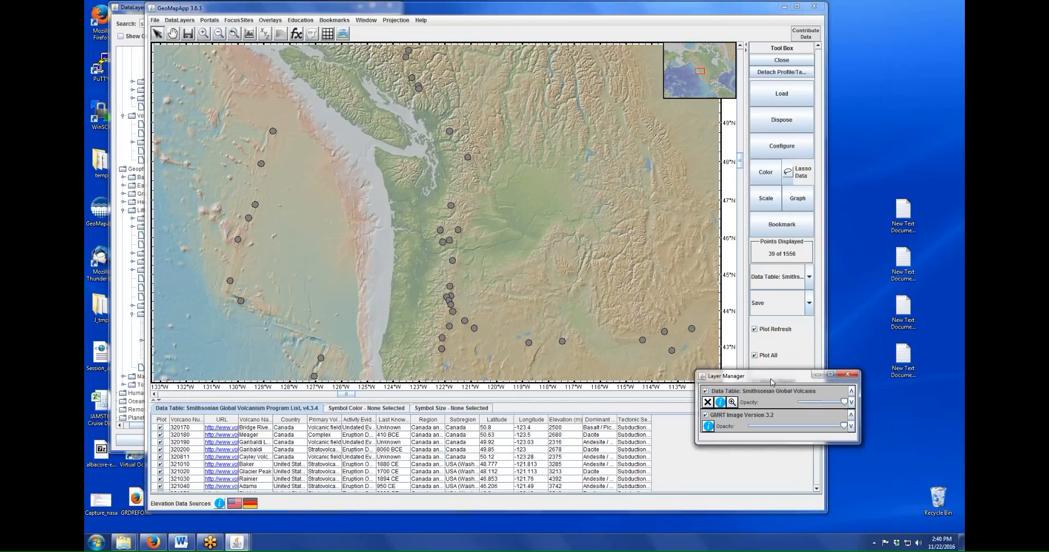
{"action": "left_click", "coordinate": [782, 146]}
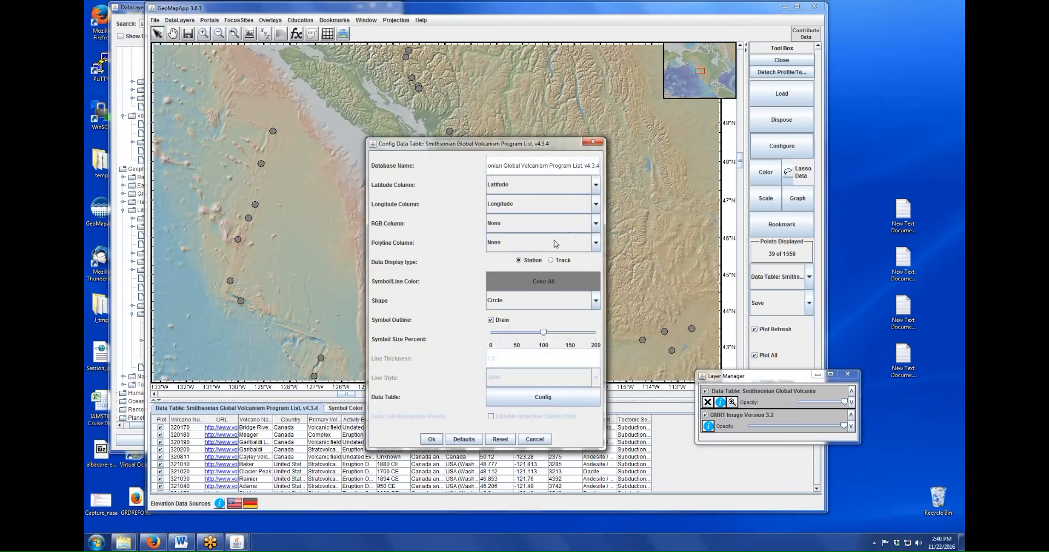
{"action": "left_click", "coordinate": [543, 279]}
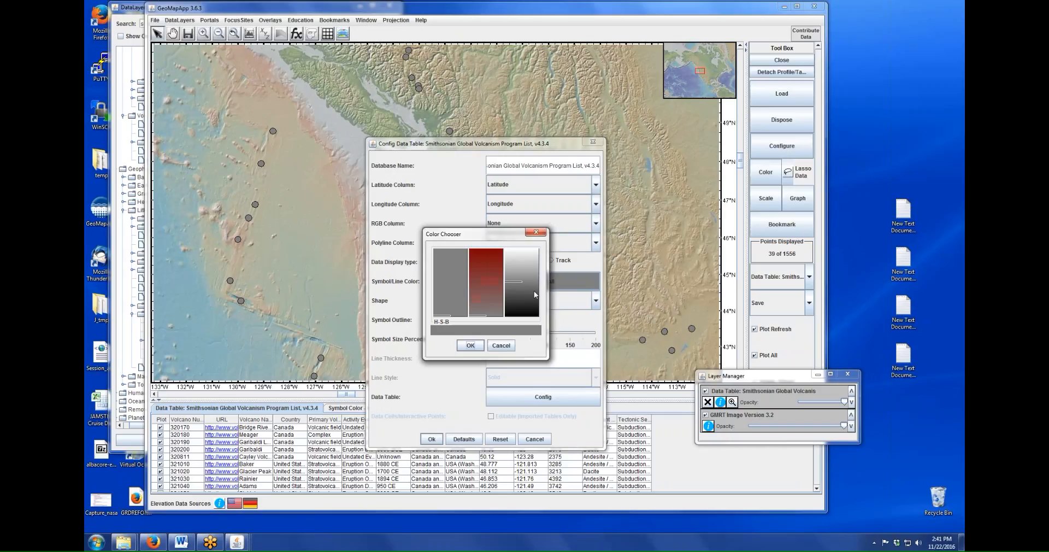
{"action": "left_click", "coordinate": [536, 232]}
{"action": "left_click", "coordinate": [555, 283]}
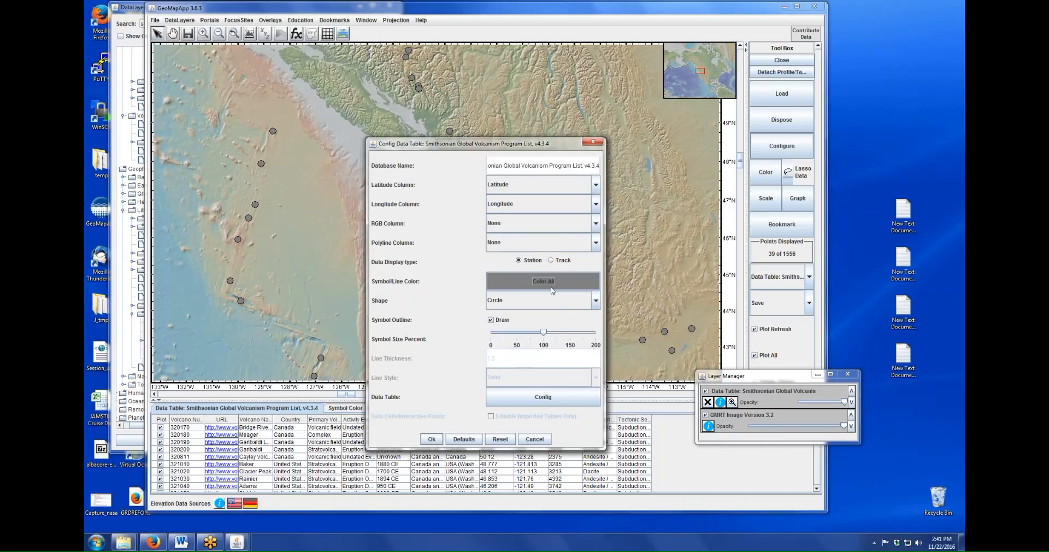
{"action": "left_click", "coordinate": [540, 281]}
{"action": "left_click_drag", "start_coordinate": [519, 268], "coordinate": [519, 249]}
{"action": "left_click_drag", "start_coordinate": [482, 316], "coordinate": [484, 249]}
{"action": "left_click", "coordinate": [471, 345]}
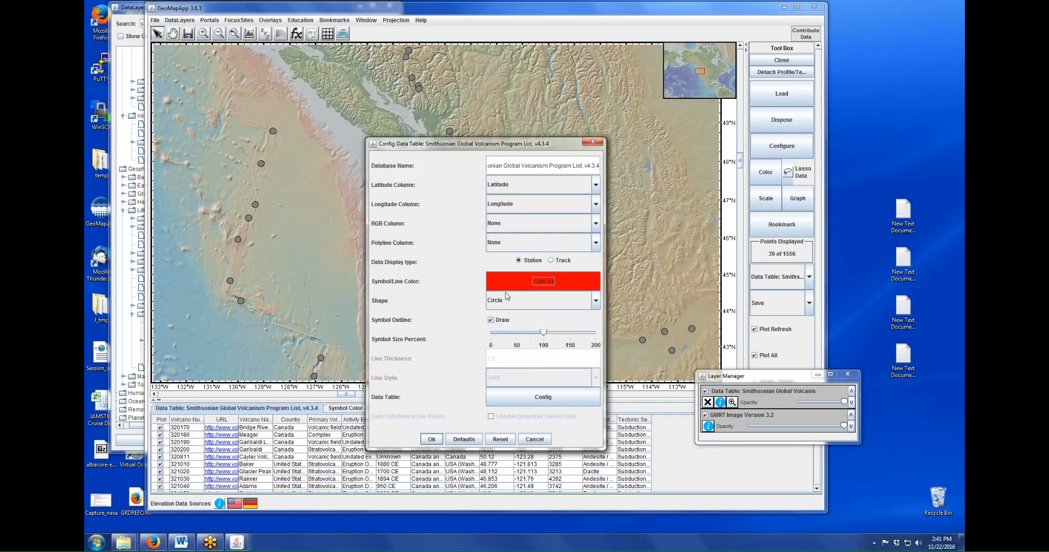
- Set the volcano symbol shape to Triangle, enlarge the symbols to about 160 percent and apply the configuration
{"action": "left_click", "coordinate": [535, 305]}
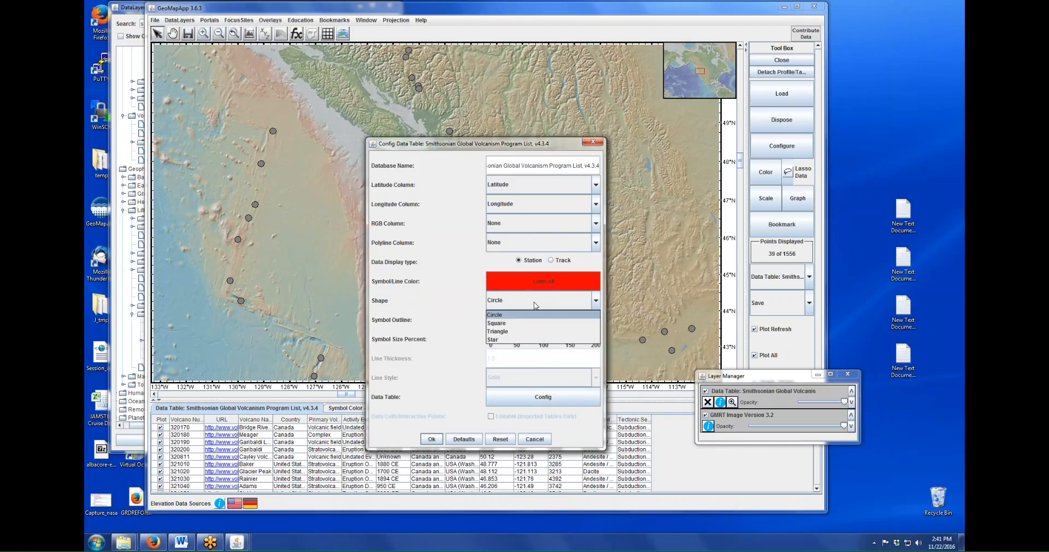
{"action": "left_click", "coordinate": [519, 332]}
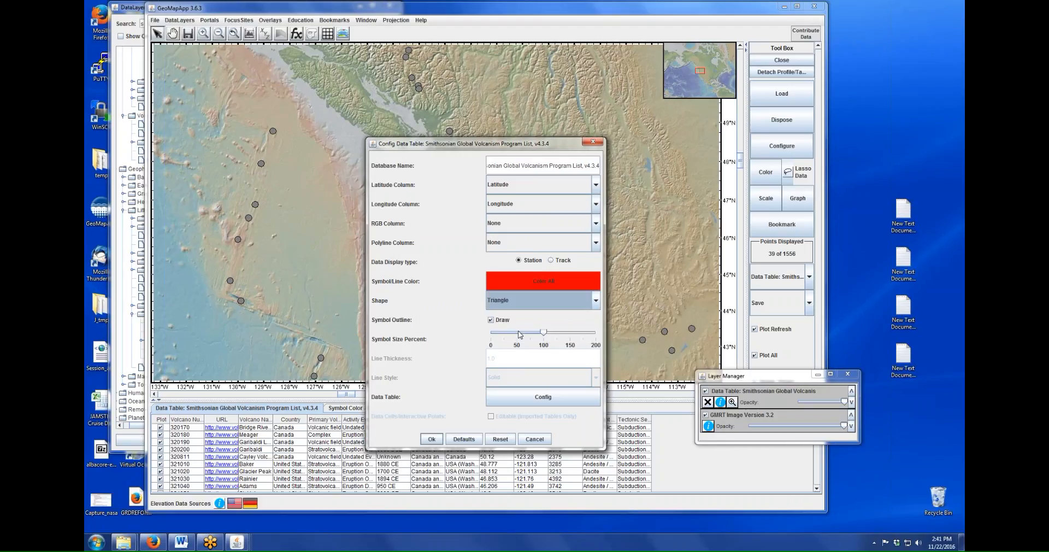
{"action": "left_click_drag", "start_coordinate": [544, 334], "coordinate": [577, 333]}
{"action": "left_click", "coordinate": [432, 440]}
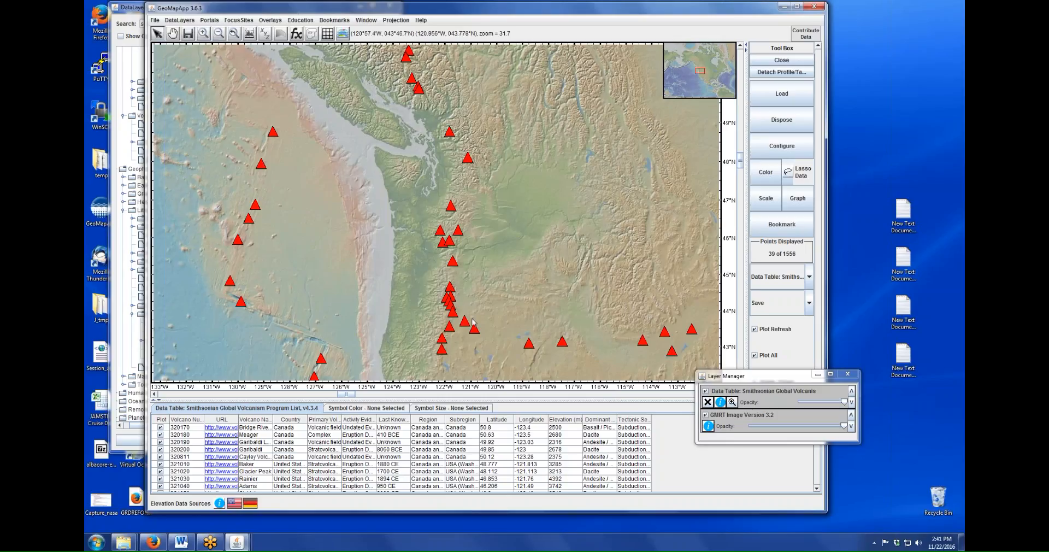
- Select individual Cascade volcanoes on the map, including St. Helens, to inspect their records in the data table
{"action": "left_click", "coordinate": [451, 208]}
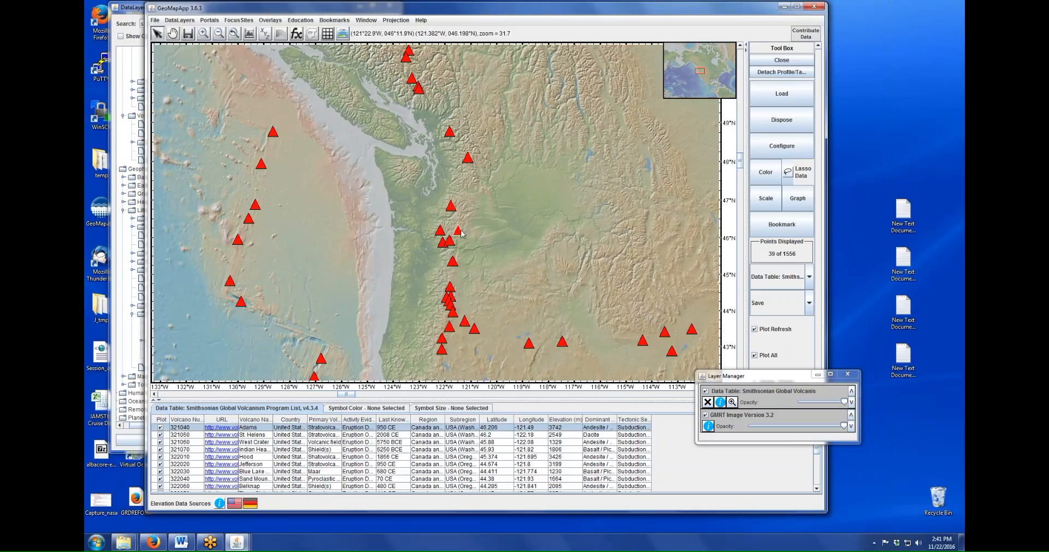
{"action": "left_click", "coordinate": [441, 231]}
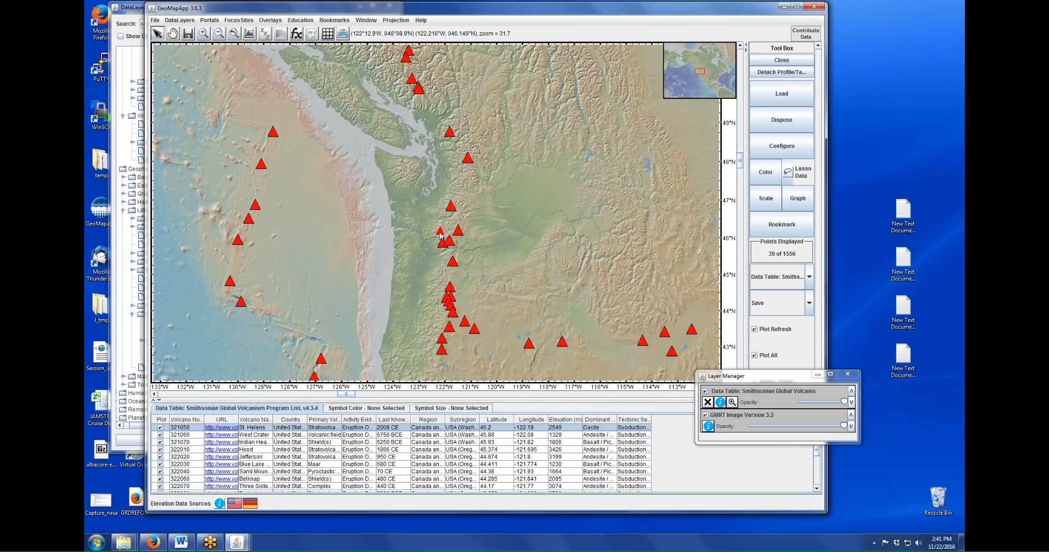
{"action": "left_click", "coordinate": [255, 435]}
{"action": "left_click", "coordinate": [255, 428]}
- Return to the searchable data layer list and collapse its Geology and Geophysics categories
{"action": "left_click", "coordinate": [135, 12]}
{"action": "left_click_drag", "start_coordinate": [159, 11], "coordinate": [138, 10]}
{"action": "scroll", "coordinate": [234, 198], "scroll_direction": "up", "scroll_amount": 1}
{"action": "scroll", "coordinate": [233, 197], "scroll_direction": "up", "scroll_amount": 15}
{"action": "scroll", "coordinate": [234, 201], "scroll_direction": "up", "scroll_amount": 4}
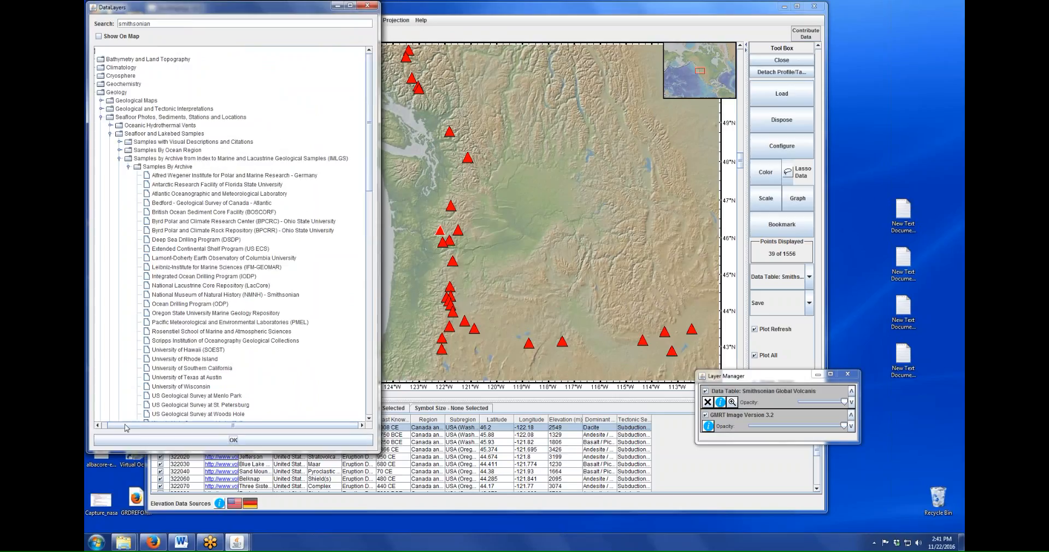
{"action": "left_click_drag", "start_coordinate": [125, 426], "coordinate": [118, 426]}
{"action": "left_click", "coordinate": [99, 92]}
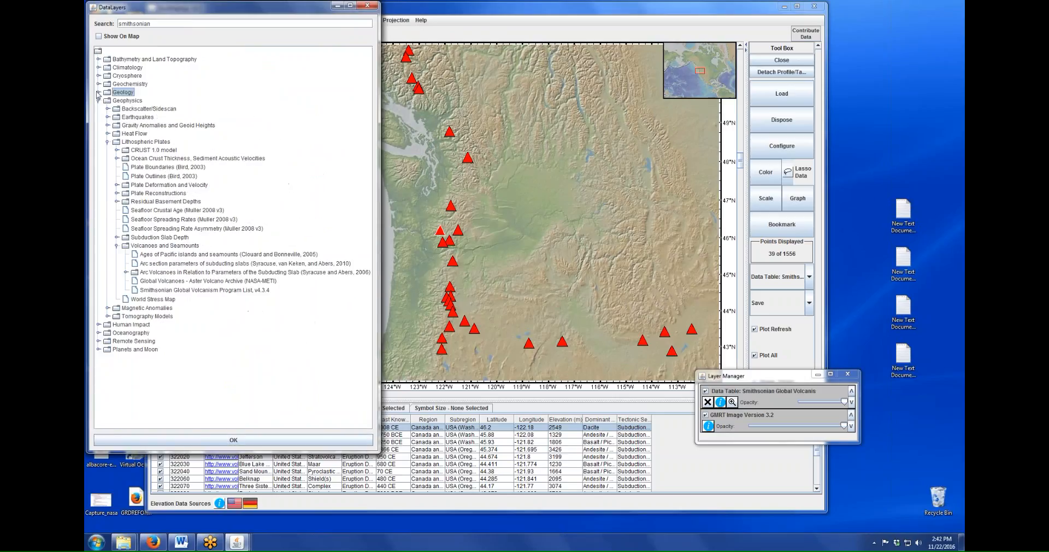
{"action": "left_click", "coordinate": [99, 101]}
- Load the EarthChem: Cascadia (as of Sept. 2016) data set from the Geochemistry category, plotting all records
{"action": "left_click", "coordinate": [99, 85]}
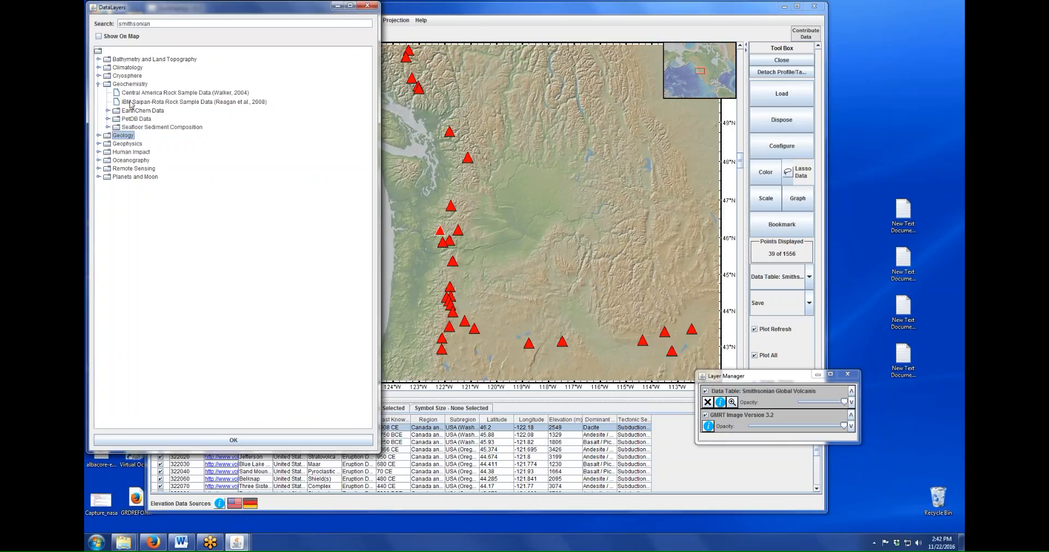
{"action": "left_click", "coordinate": [108, 110]}
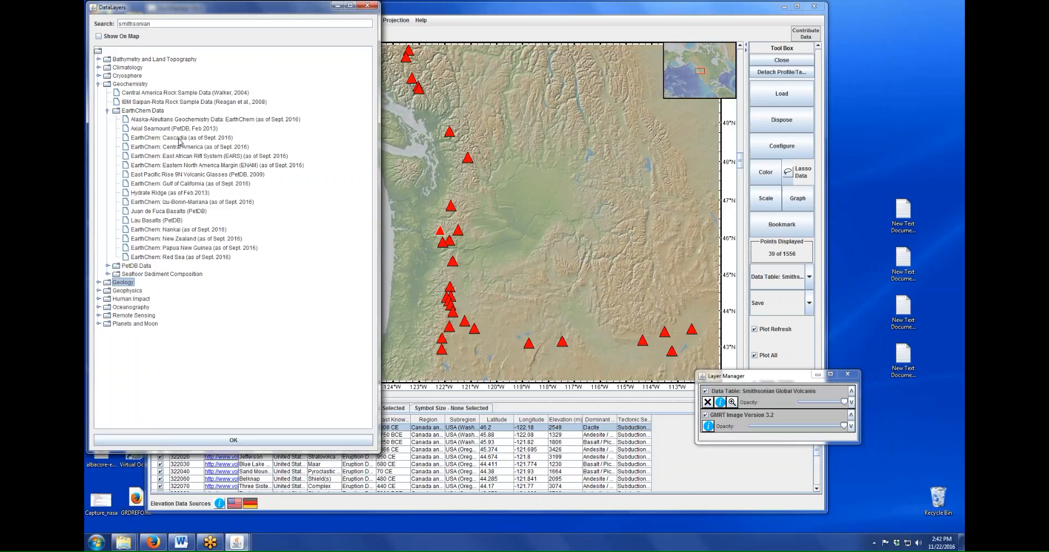
{"action": "left_click", "coordinate": [220, 140]}
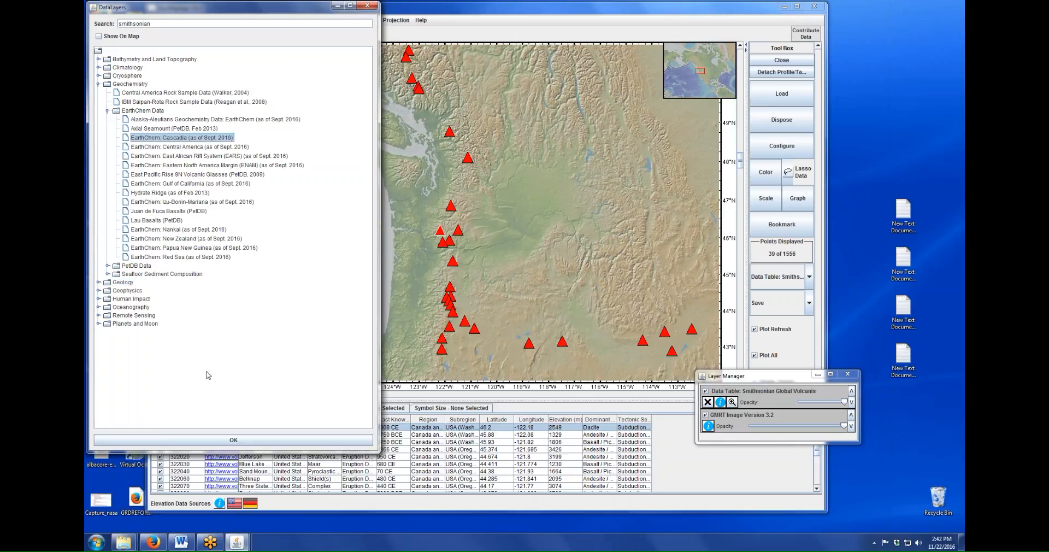
{"action": "left_click", "coordinate": [232, 441]}
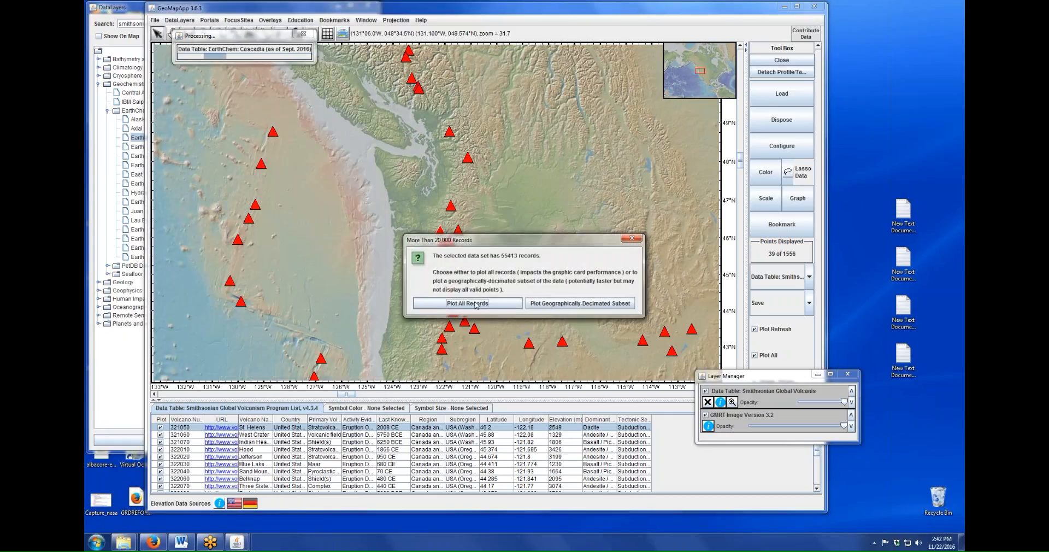
{"action": "left_click", "coordinate": [476, 305]}
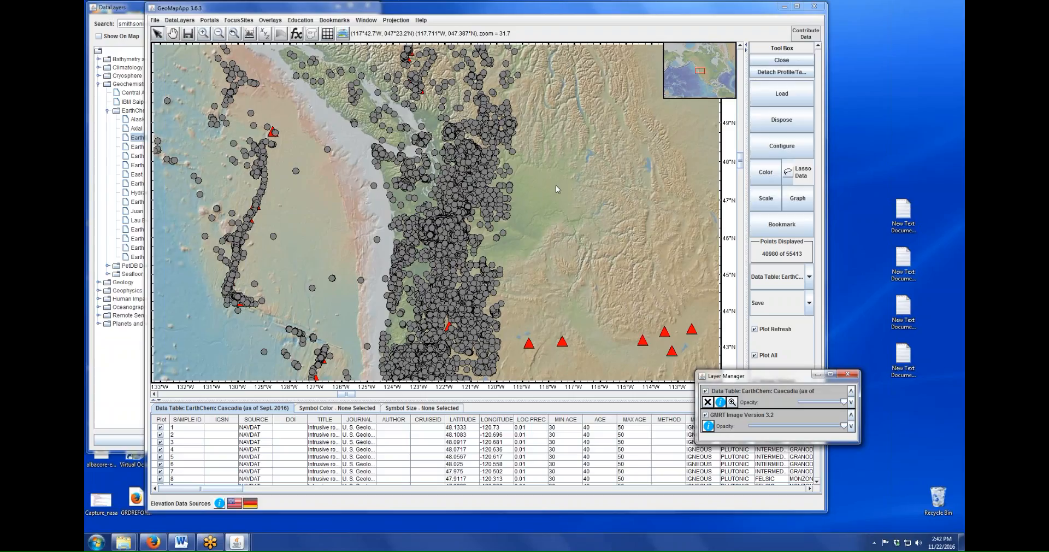
- Color the EarthChem Cascadia sample points by AL2O3 and move the color histogram window off the map
{"action": "left_click", "coordinate": [767, 177]}
{"action": "left_click", "coordinate": [539, 282]}
{"action": "left_click", "coordinate": [539, 281]}
{"action": "left_click", "coordinate": [459, 246]}
{"action": "left_click", "coordinate": [470, 311]}
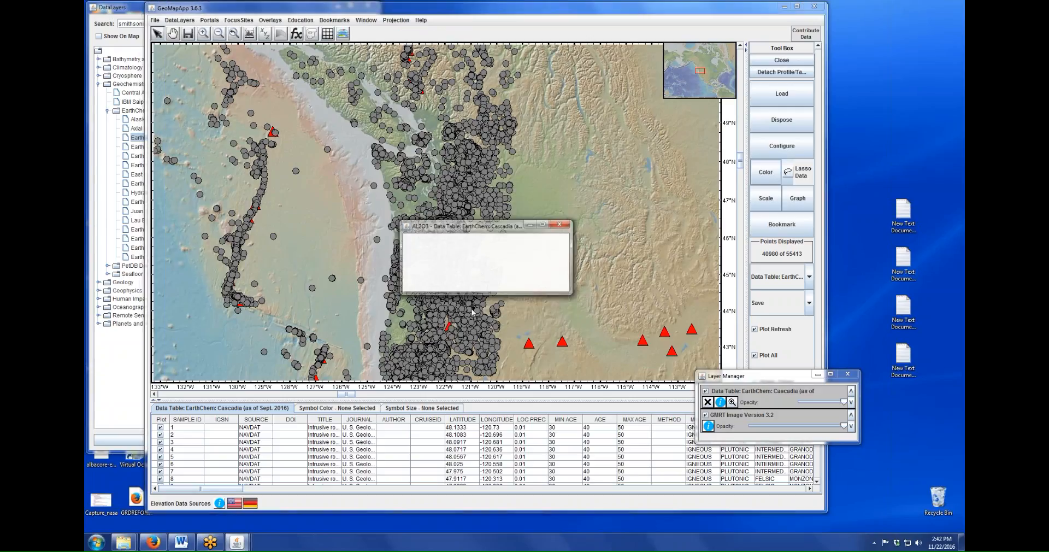
{"action": "left_click_drag", "start_coordinate": [476, 226], "coordinate": [590, 236]}
{"action": "left_click_drag", "start_coordinate": [646, 267], "coordinate": [607, 265]}
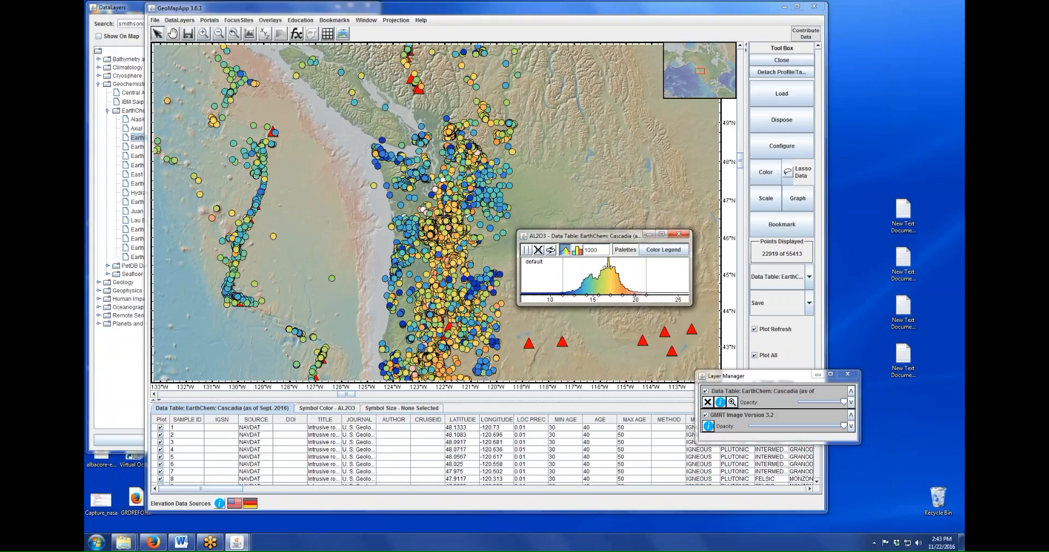
{"action": "left_click_drag", "start_coordinate": [628, 236], "coordinate": [628, 433]}
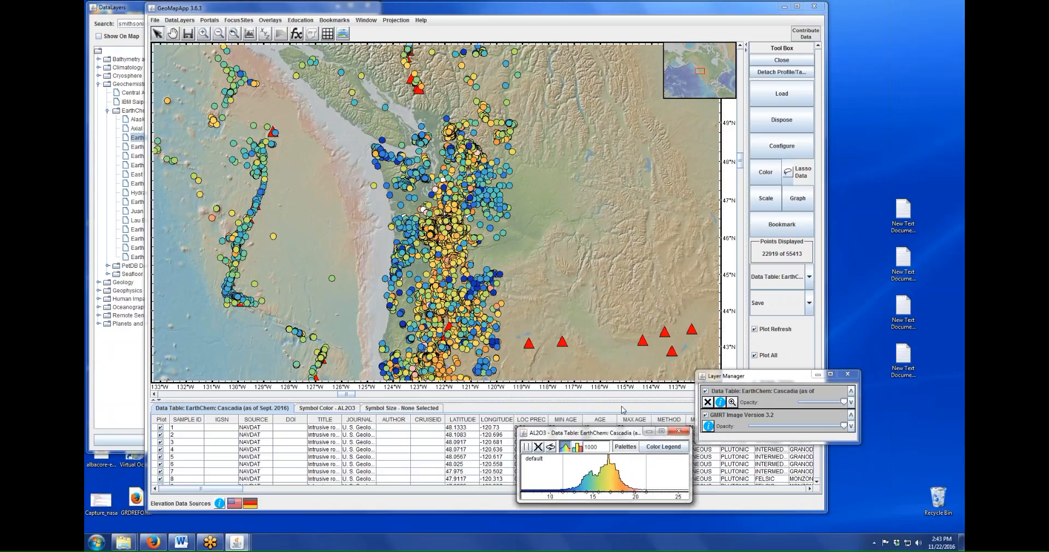
- Scale the EarthChem Cascadia symbols by MGO and move the scale histogram window off the sample points
{"action": "left_click", "coordinate": [766, 200]}
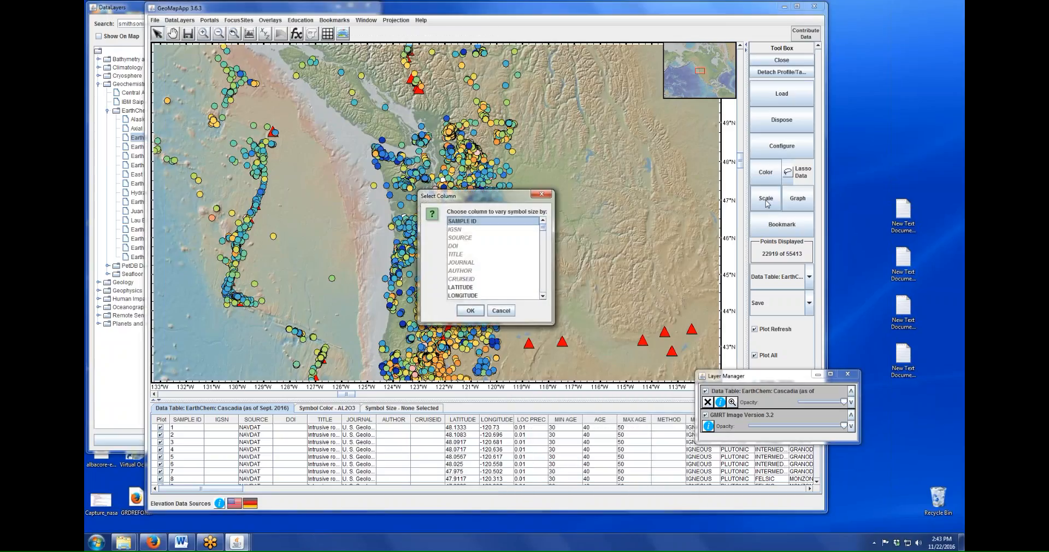
{"action": "left_click", "coordinate": [544, 284]}
{"action": "left_click", "coordinate": [545, 284]}
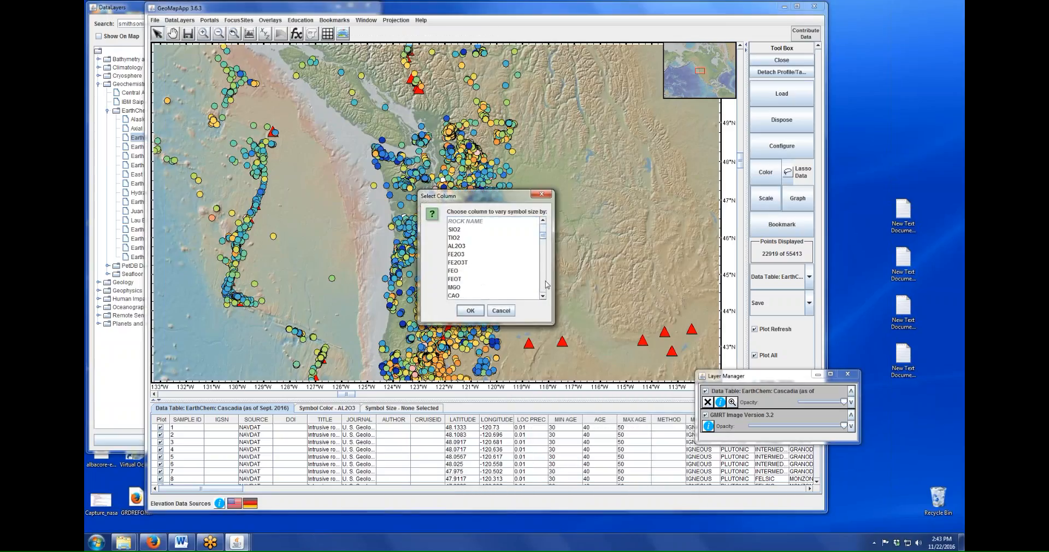
{"action": "left_click", "coordinate": [455, 288]}
{"action": "left_click", "coordinate": [470, 310]}
{"action": "left_click_drag", "start_coordinate": [493, 229], "coordinate": [600, 284]}
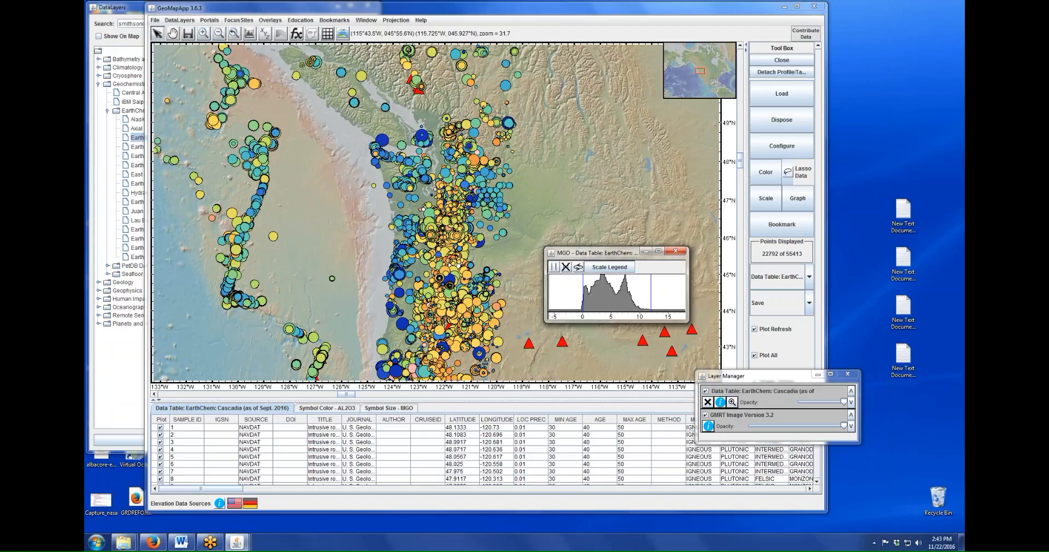
- Reduce the EarthChem Cascadia symbol size to about 50 percent in the data table configuration
{"action": "left_click", "coordinate": [781, 148]}
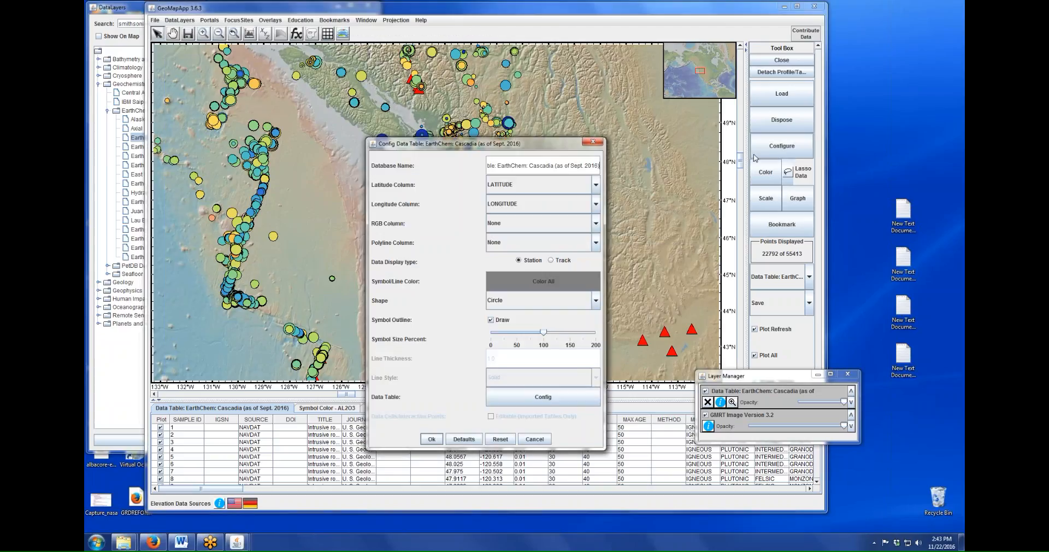
{"action": "left_click_drag", "start_coordinate": [545, 335], "coordinate": [518, 337]}
{"action": "left_click", "coordinate": [434, 439]}
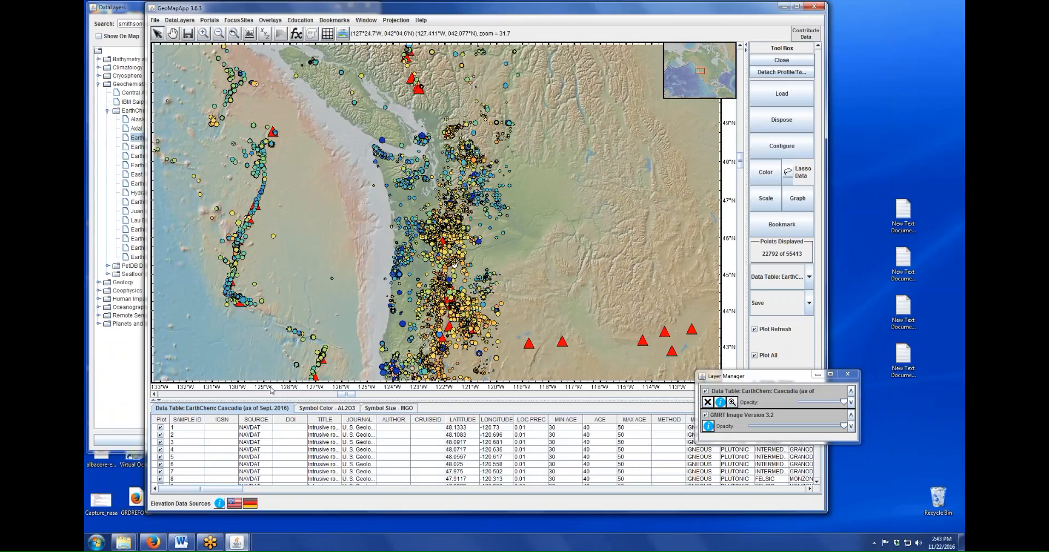
- View the oxide columns in the data table and the EarthChem source web page, then close the page and return to the map
{"action": "left_click_drag", "start_coordinate": [738, 377], "coordinate": [656, 274]}
{"action": "left_click", "coordinate": [579, 489]}
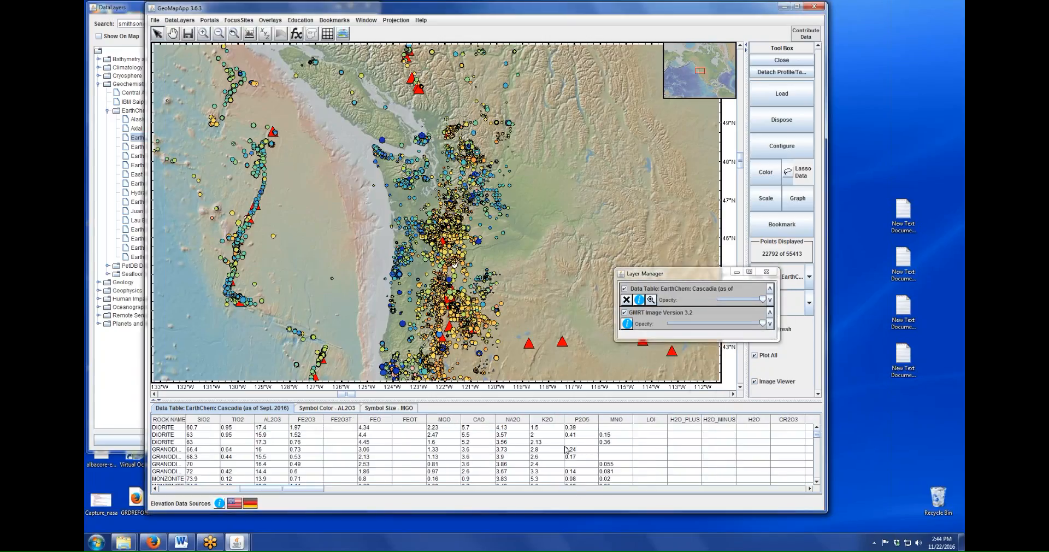
{"action": "left_click", "coordinate": [640, 300]}
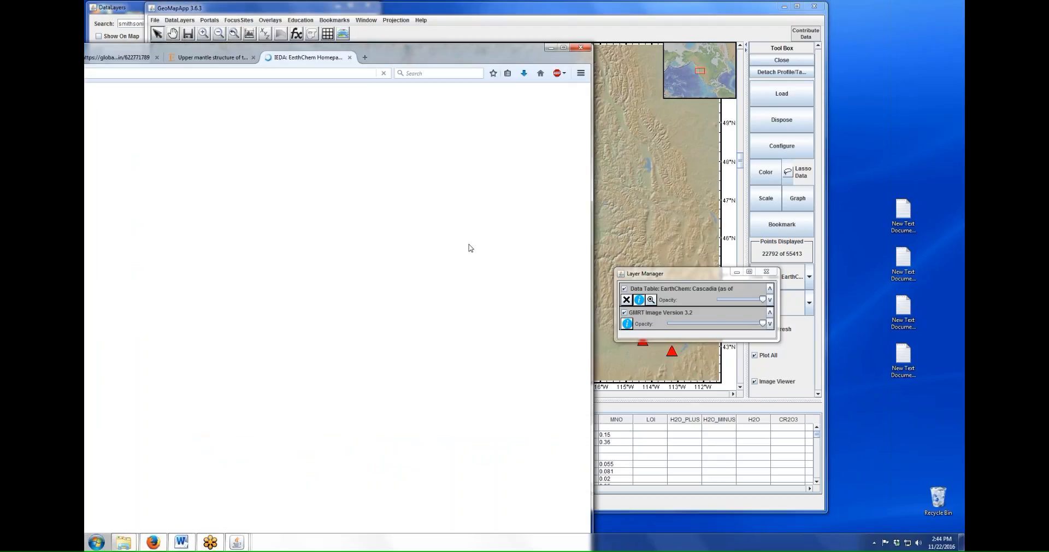
{"action": "left_click_drag", "start_coordinate": [408, 47], "coordinate": [546, 30]}
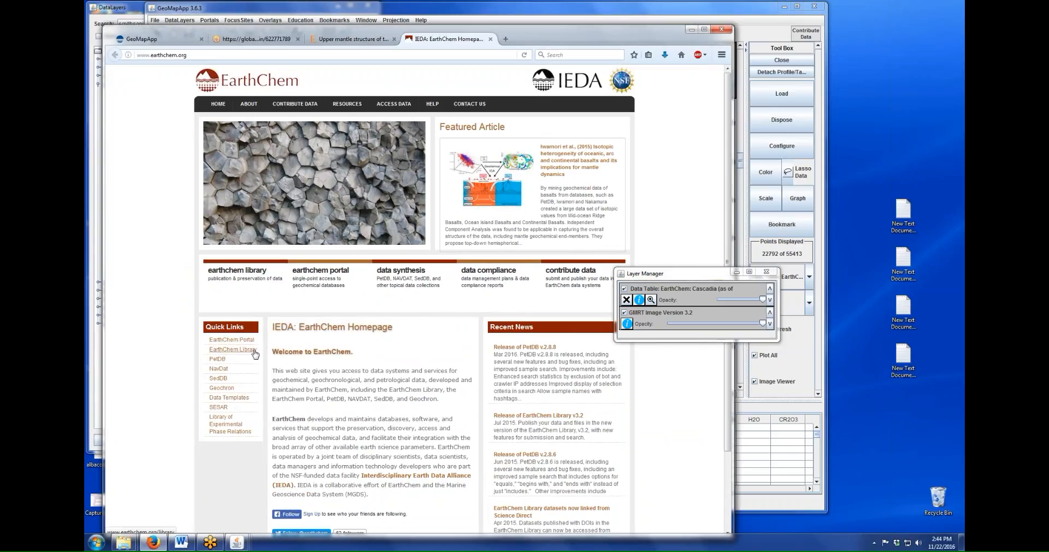
{"action": "left_click", "coordinate": [490, 39]}
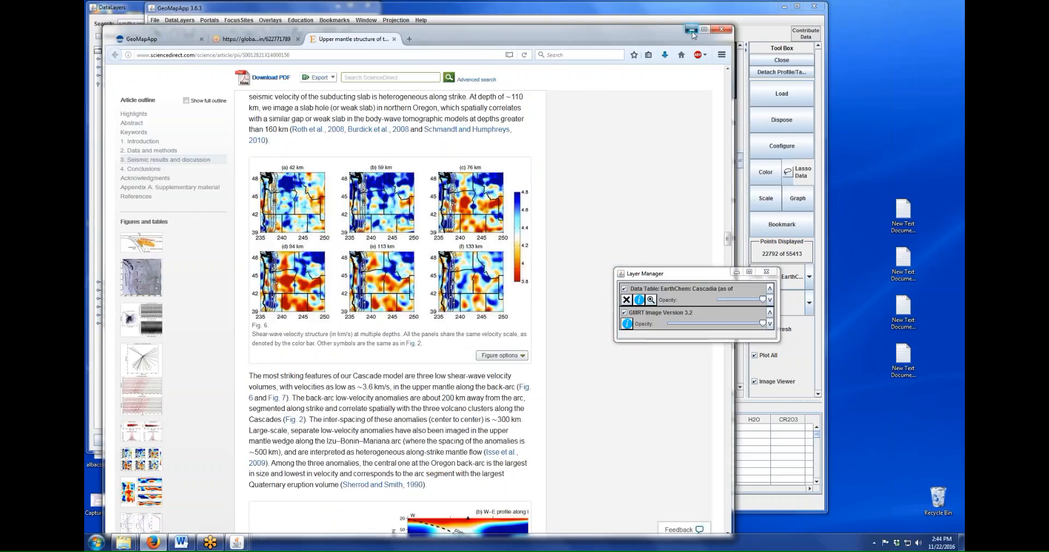
{"action": "left_click", "coordinate": [691, 31]}
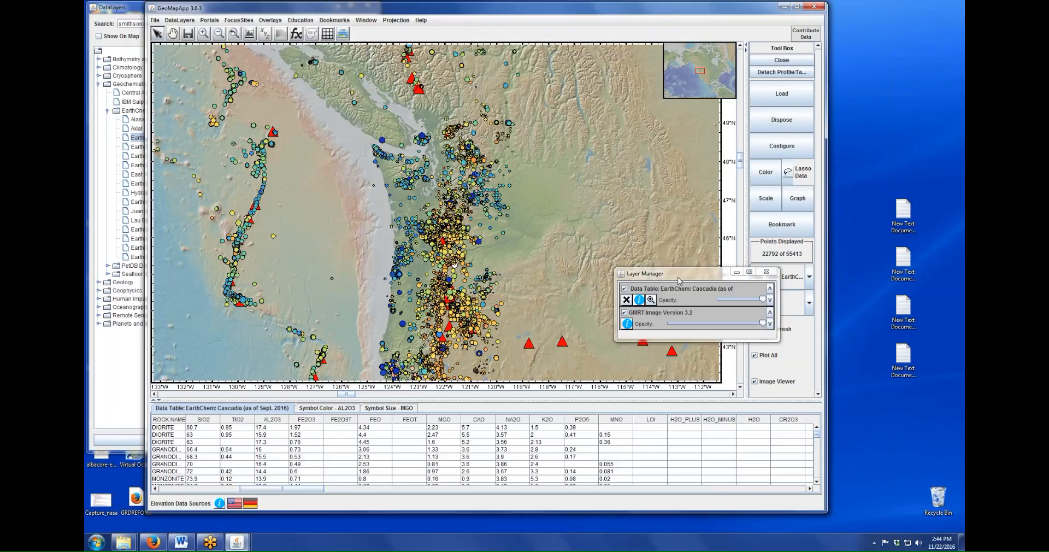
{"action": "left_click_drag", "start_coordinate": [678, 277], "coordinate": [727, 359]}
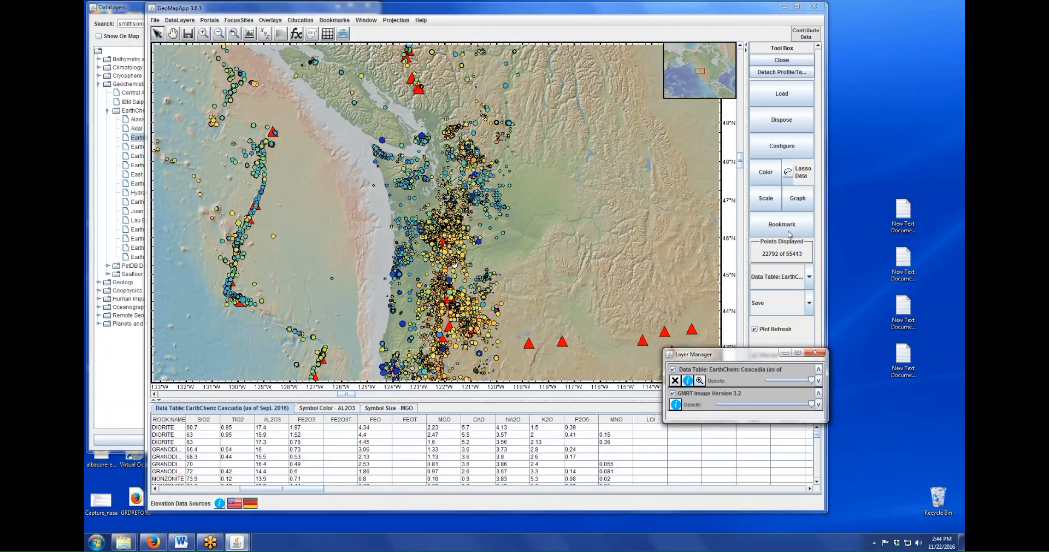
- Create a scatter plot of the EarthChem samples with SIO2 on the X-axis and K2O on the Y-axis
{"action": "left_click", "coordinate": [796, 203]}
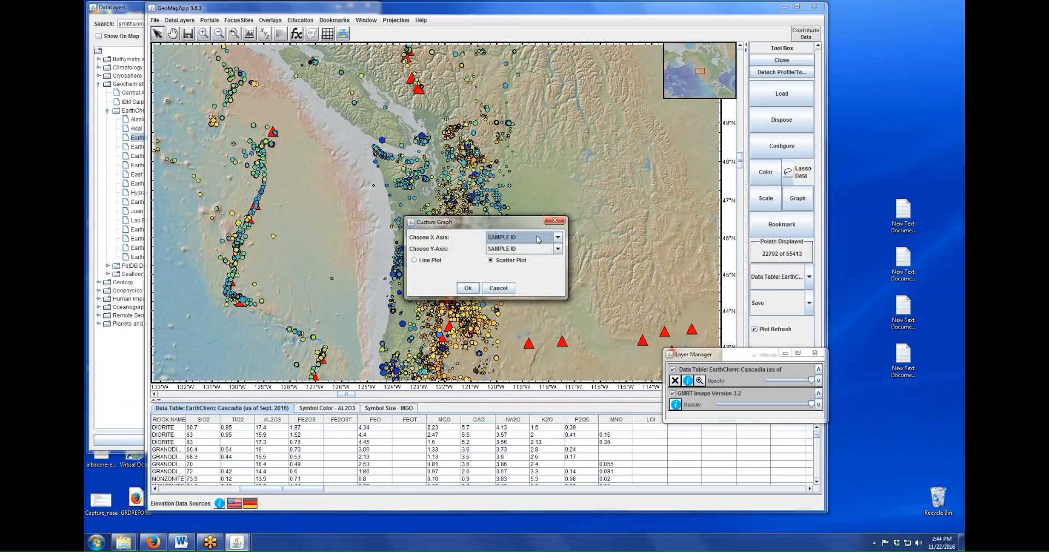
{"action": "left_click", "coordinate": [538, 240]}
{"action": "left_click", "coordinate": [559, 292]}
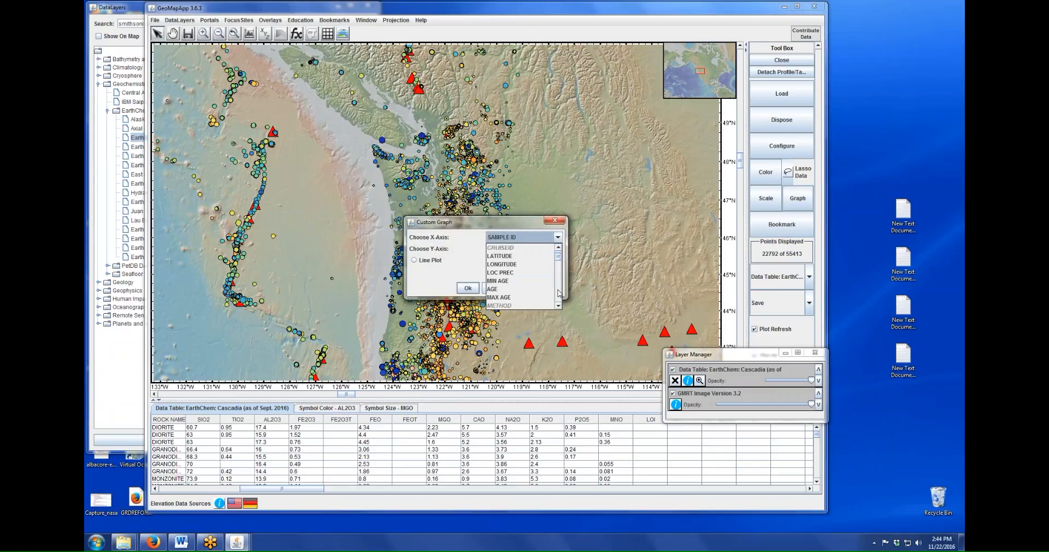
{"action": "left_click", "coordinate": [558, 292]}
{"action": "left_click", "coordinate": [503, 289]}
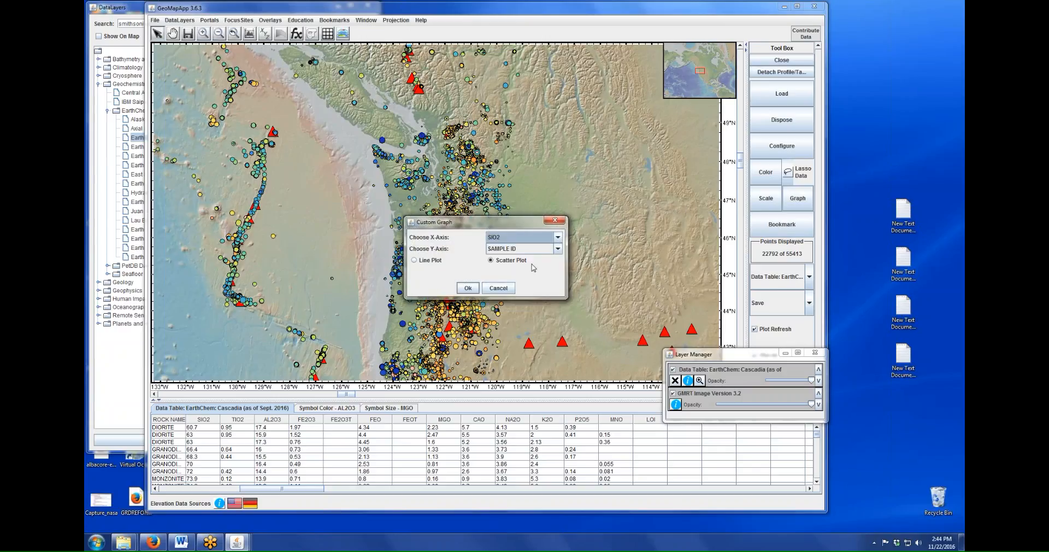
{"action": "left_click", "coordinate": [557, 249]}
{"action": "left_click", "coordinate": [558, 300]}
{"action": "left_click", "coordinate": [559, 305]}
{"action": "left_click", "coordinate": [559, 311]}
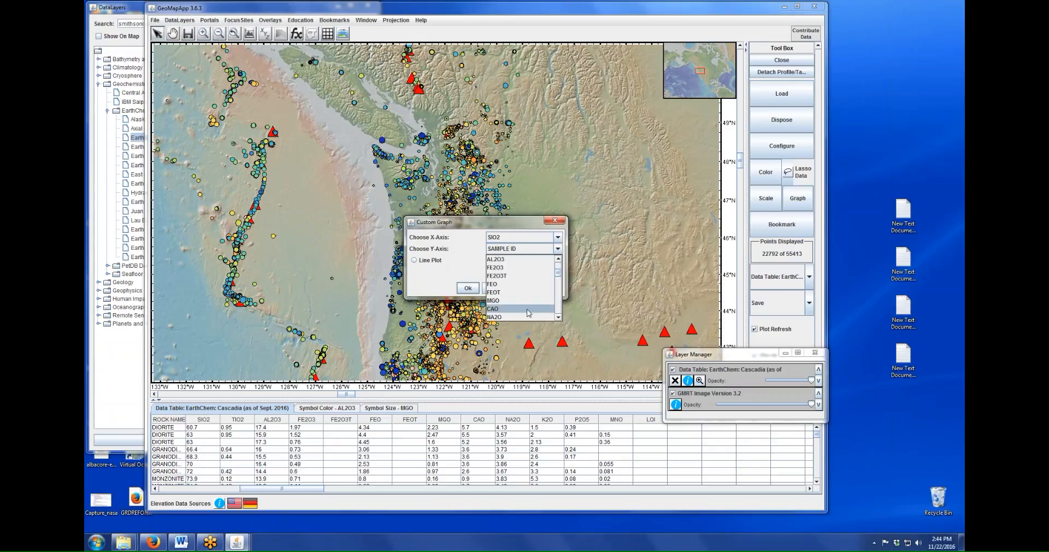
{"action": "left_click", "coordinate": [558, 304]}
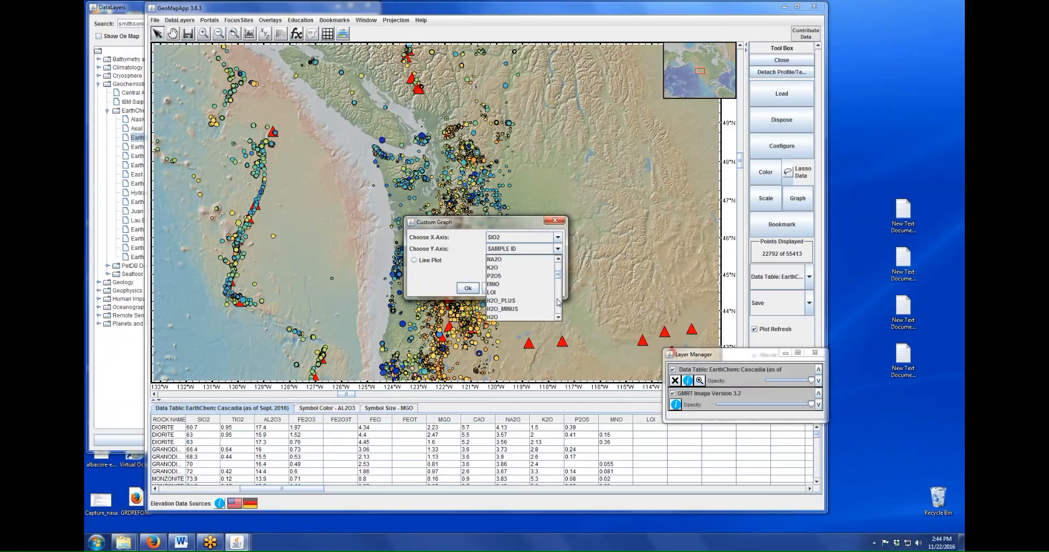
{"action": "left_click", "coordinate": [498, 269]}
{"action": "left_click", "coordinate": [468, 289]}
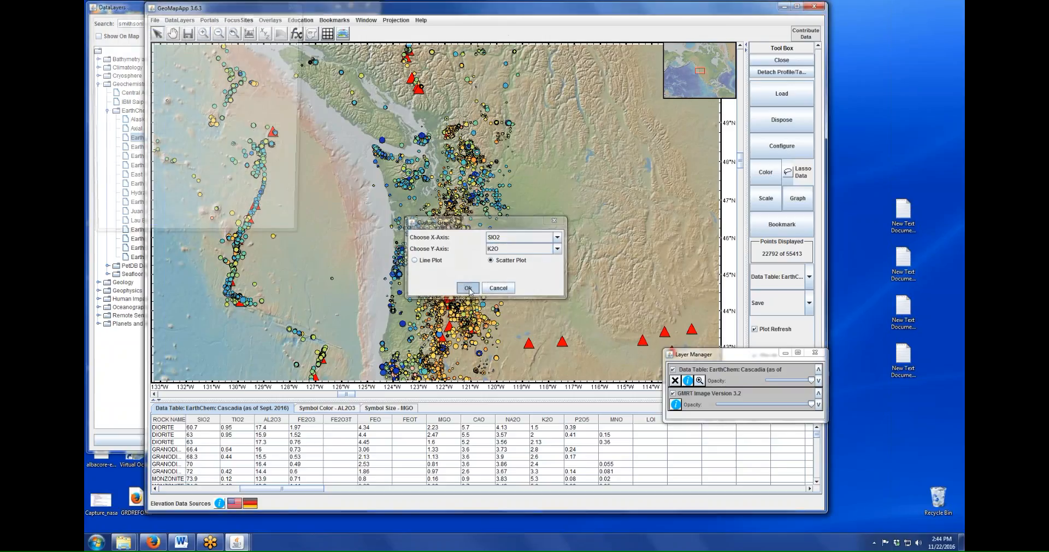
- Narrow the graph's SIO2 axis to about 30–80 and arrange the graph and Layer Manager windows to uncover the map samples
{"action": "left_click_drag", "start_coordinate": [185, 11], "coordinate": [330, 194]}
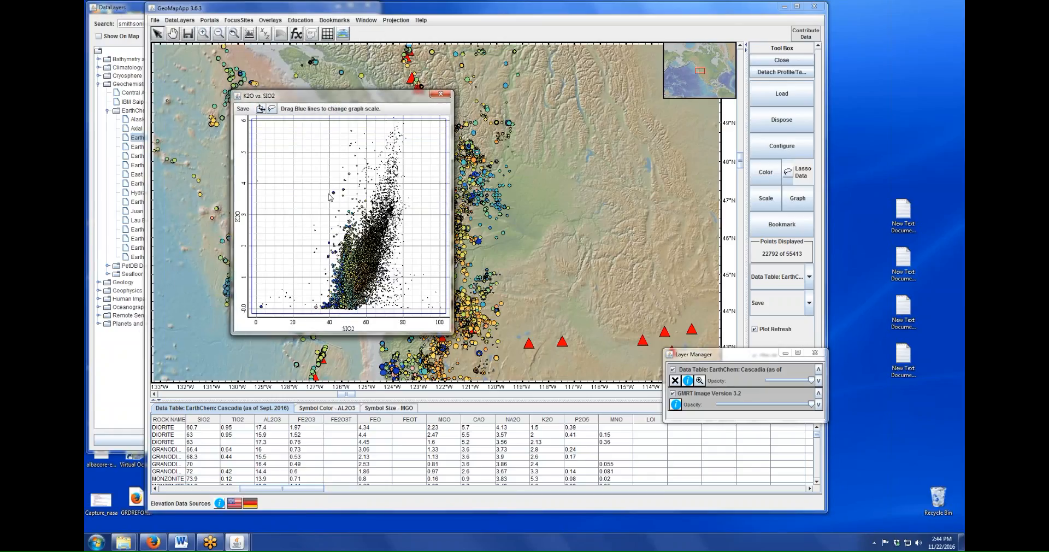
{"action": "left_click_drag", "start_coordinate": [259, 224], "coordinate": [312, 225]}
{"action": "left_click_drag", "start_coordinate": [446, 224], "coordinate": [385, 225]}
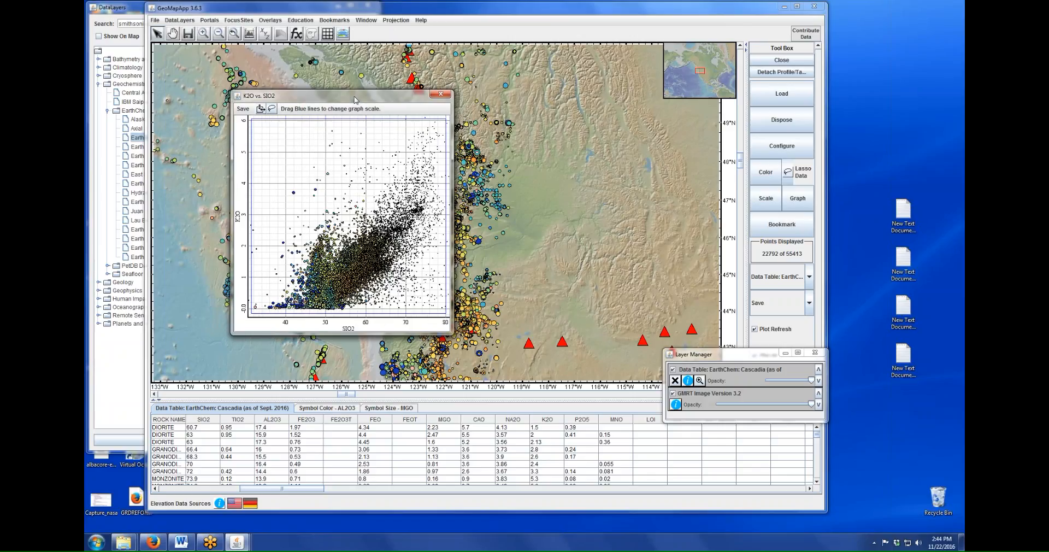
{"action": "left_click_drag", "start_coordinate": [351, 98], "coordinate": [329, 82]}
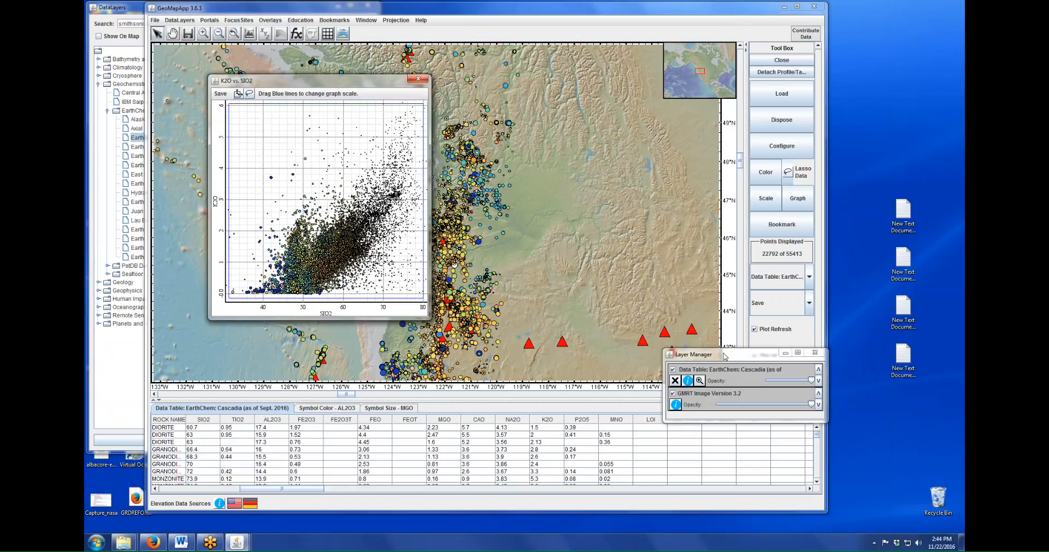
{"action": "left_click_drag", "start_coordinate": [725, 357], "coordinate": [708, 444]}
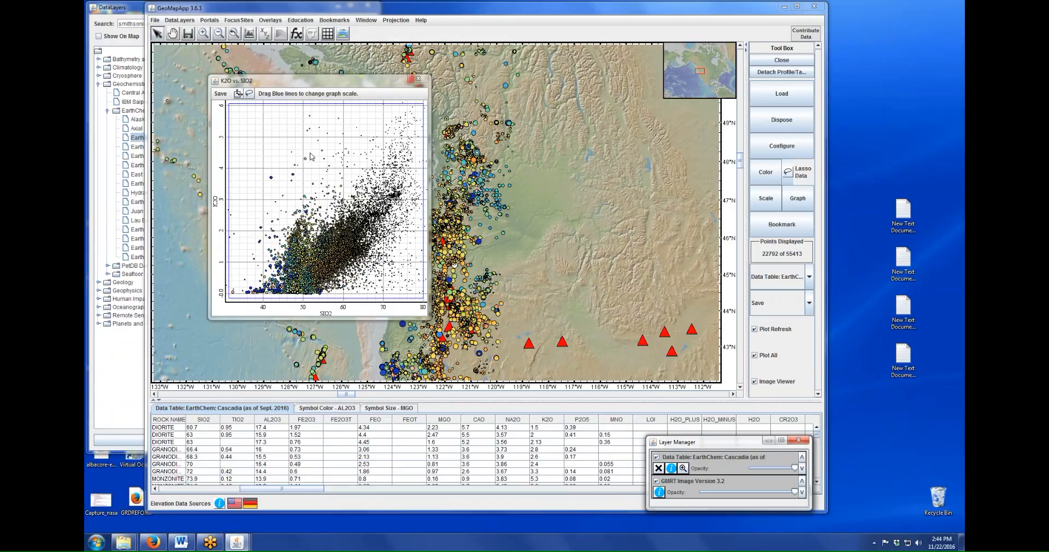
{"action": "left_click_drag", "start_coordinate": [299, 86], "coordinate": [246, 83]}
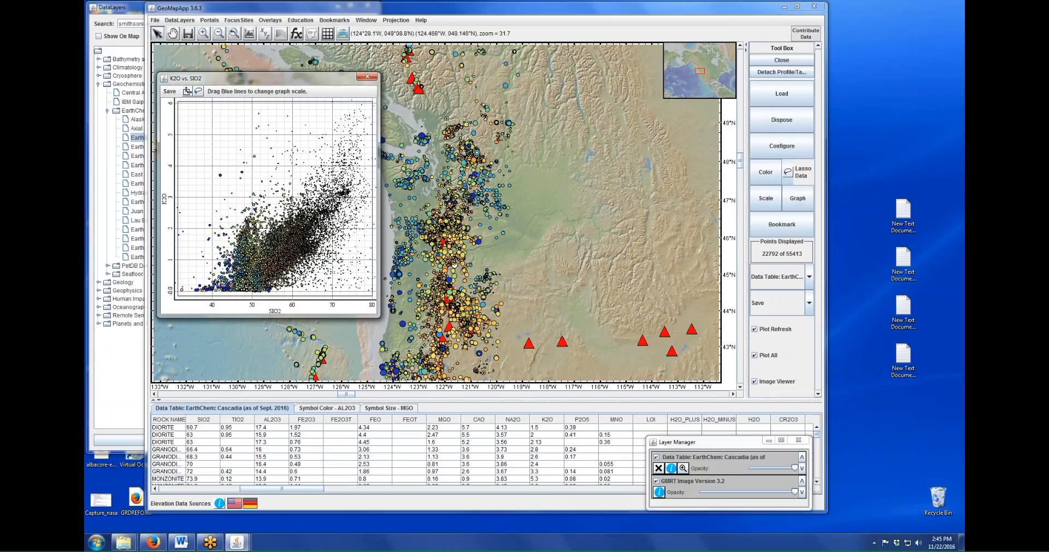
- Lasso the dense cluster between about 46 and 64 SIO2 on the graph and view the selected rows in the data table
{"action": "left_click", "coordinate": [198, 93]}
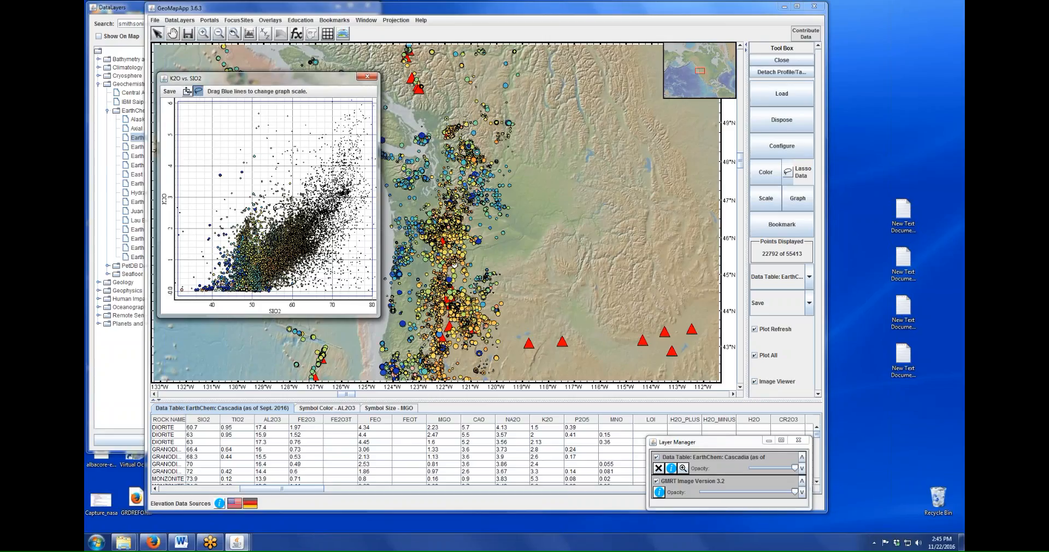
{"action": "mouse_move", "coordinate": [253, 194]}
{"action": "left_mouse_down"}
{"action": "mouse_move", "coordinate": [236, 226]}
{"action": "mouse_move", "coordinate": [239, 249]}
{"action": "mouse_move", "coordinate": [283, 276]}
{"action": "mouse_move", "coordinate": [311, 268]}
{"action": "mouse_move", "coordinate": [250, 194]}
{"action": "left_mouse_up"}
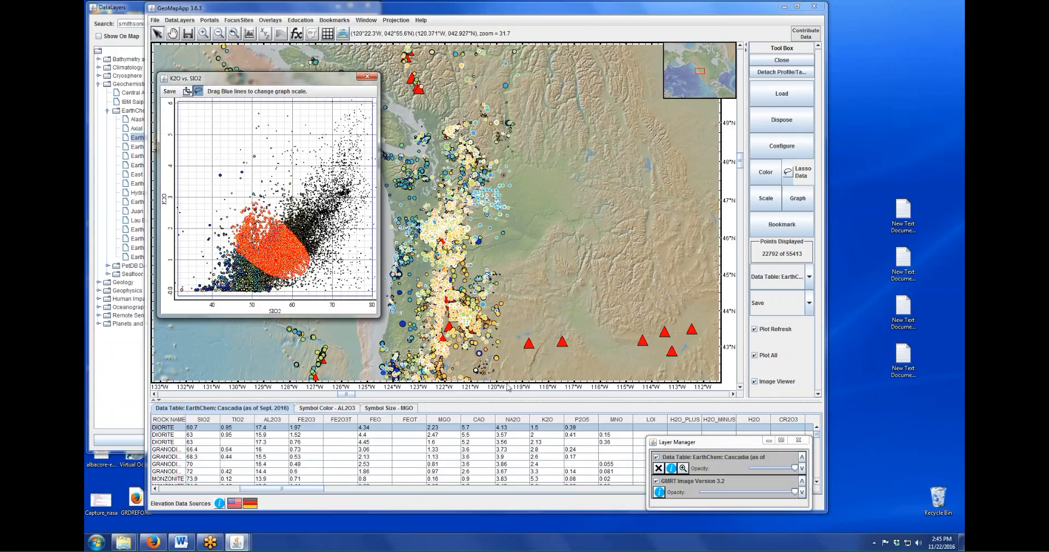
{"action": "left_click_drag", "start_coordinate": [685, 445], "coordinate": [750, 249]}
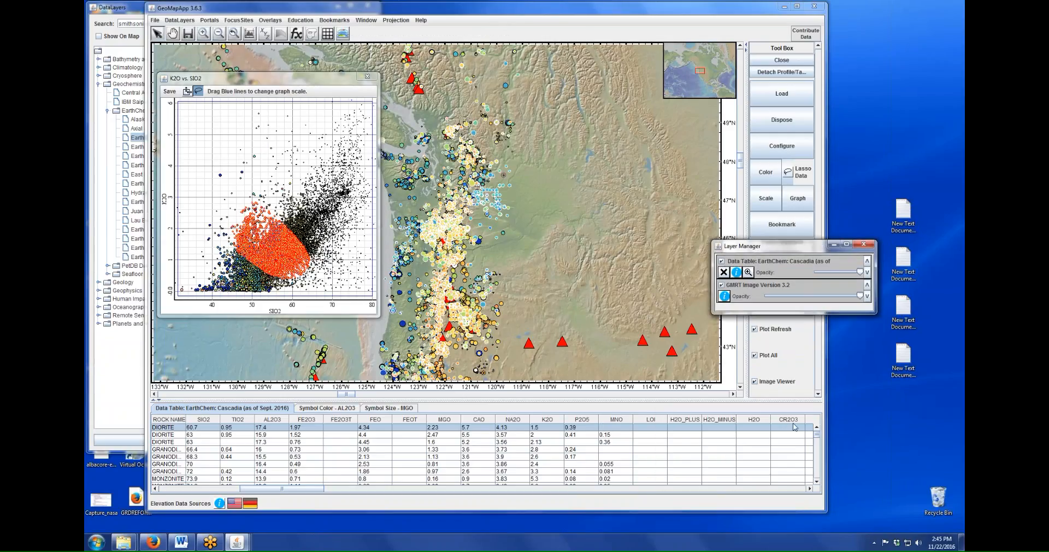
{"action": "left_click", "coordinate": [820, 439]}
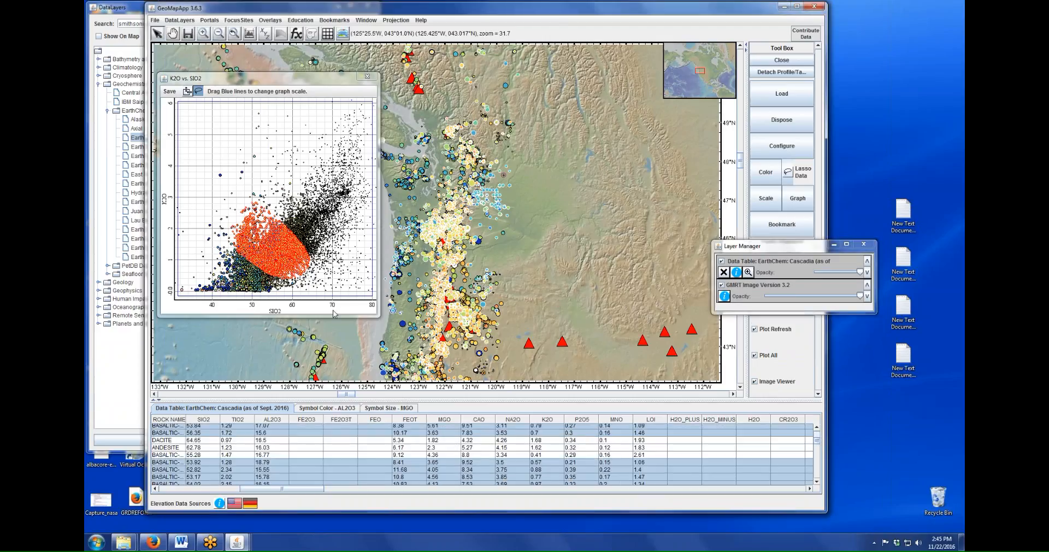
- Move the Layer Manager aside and widen the Tool Box and the application window
{"action": "left_click_drag", "start_coordinate": [777, 252], "coordinate": [524, 321]}
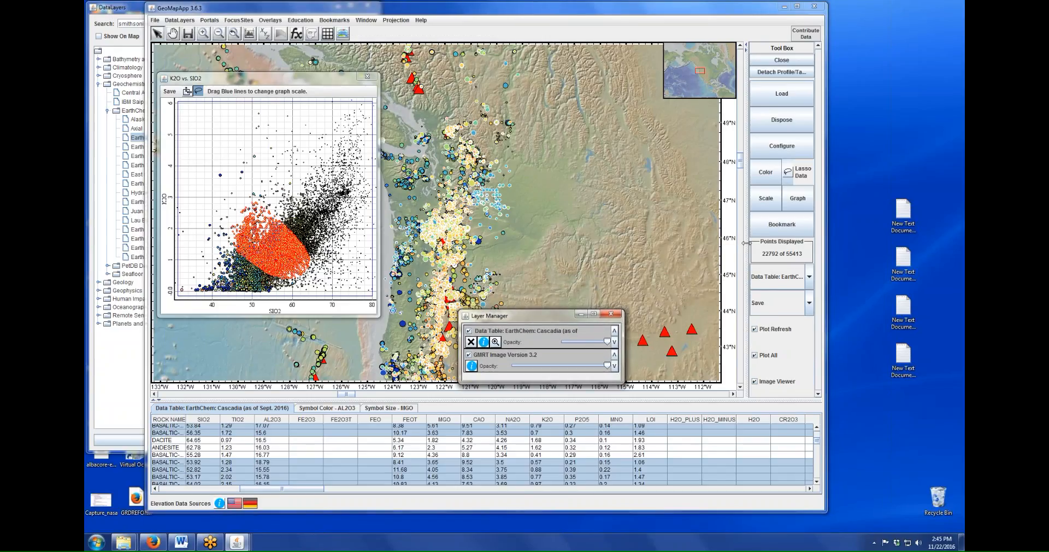
{"action": "left_click_drag", "start_coordinate": [746, 243], "coordinate": [698, 248]}
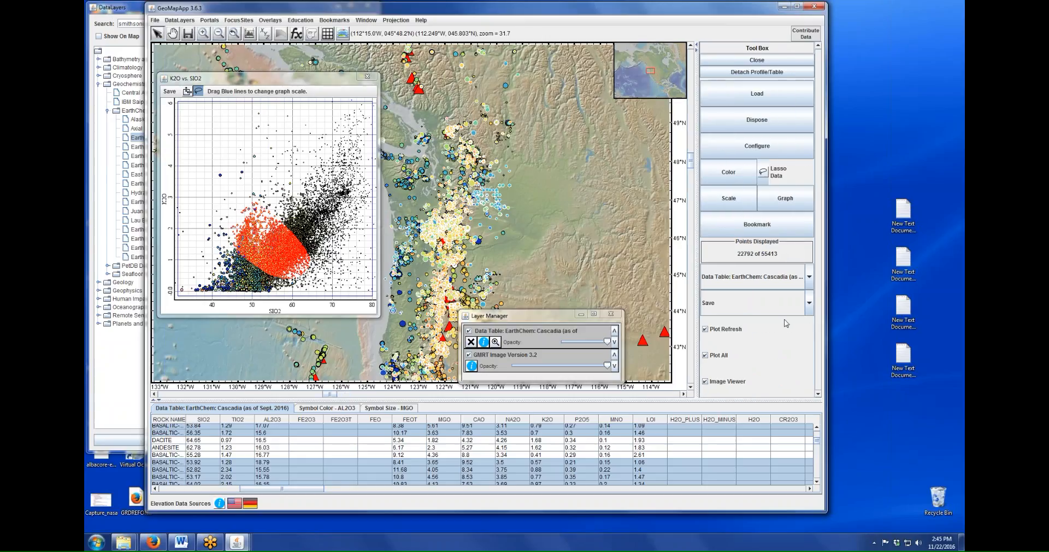
{"action": "left_click_drag", "start_coordinate": [842, 303], "coordinate": [869, 303]}
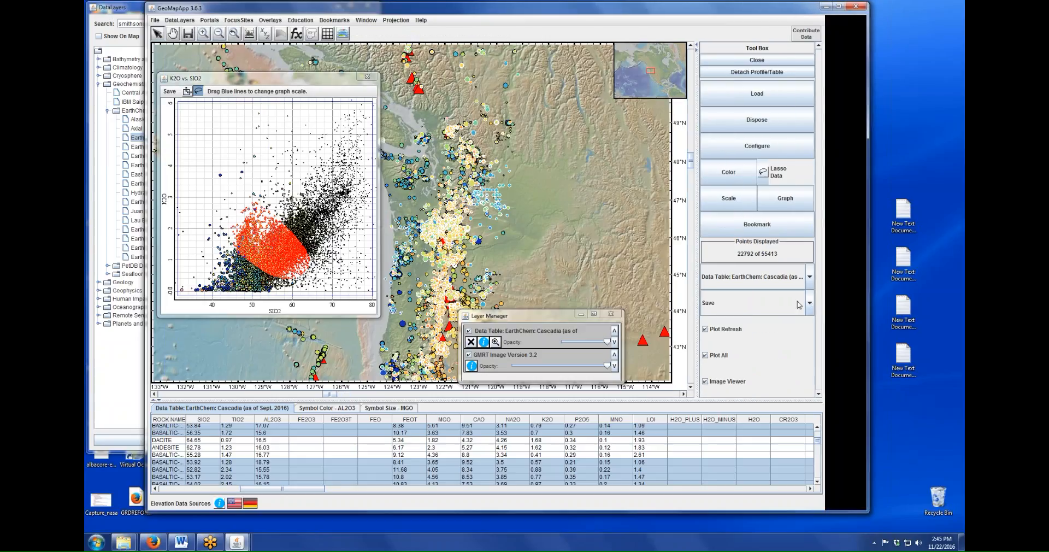
- Examine the save options for exporting table data, plotted data and the selection to ASCII, Excel or Google Earth files
{"action": "left_click", "coordinate": [851, 304]}
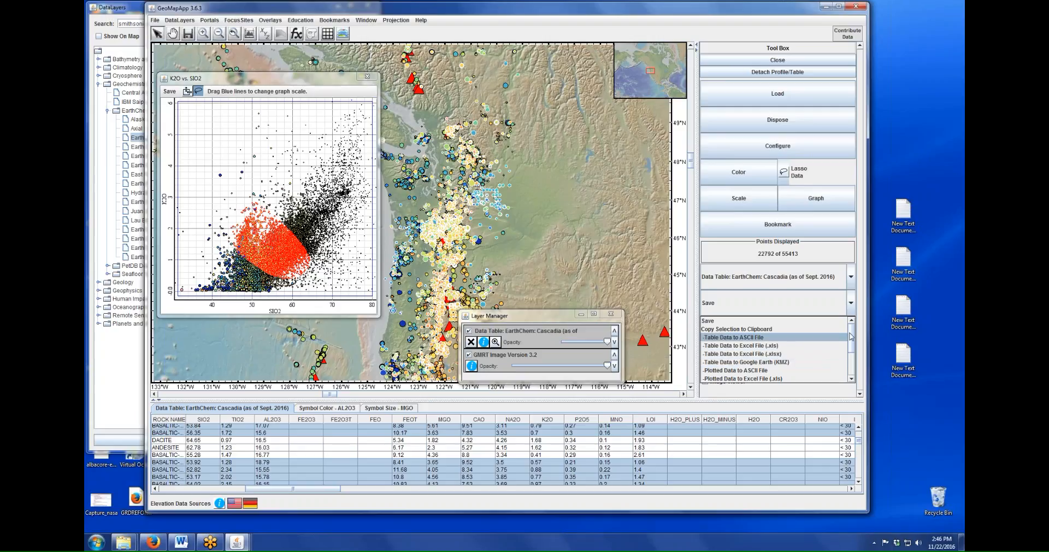
{"action": "left_click_drag", "start_coordinate": [853, 333], "coordinate": [852, 357]}
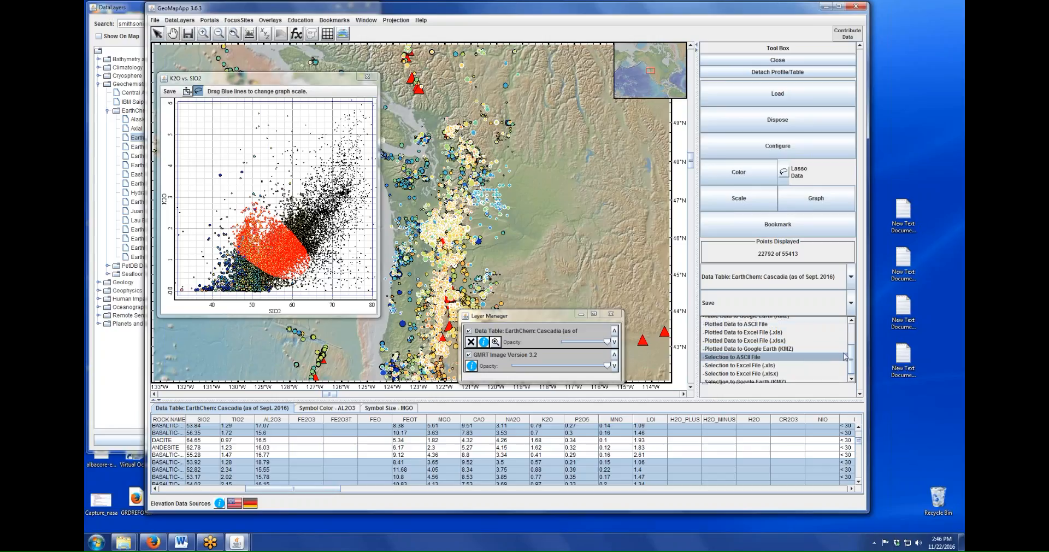
{"action": "left_click_drag", "start_coordinate": [851, 358], "coordinate": [851, 364]}
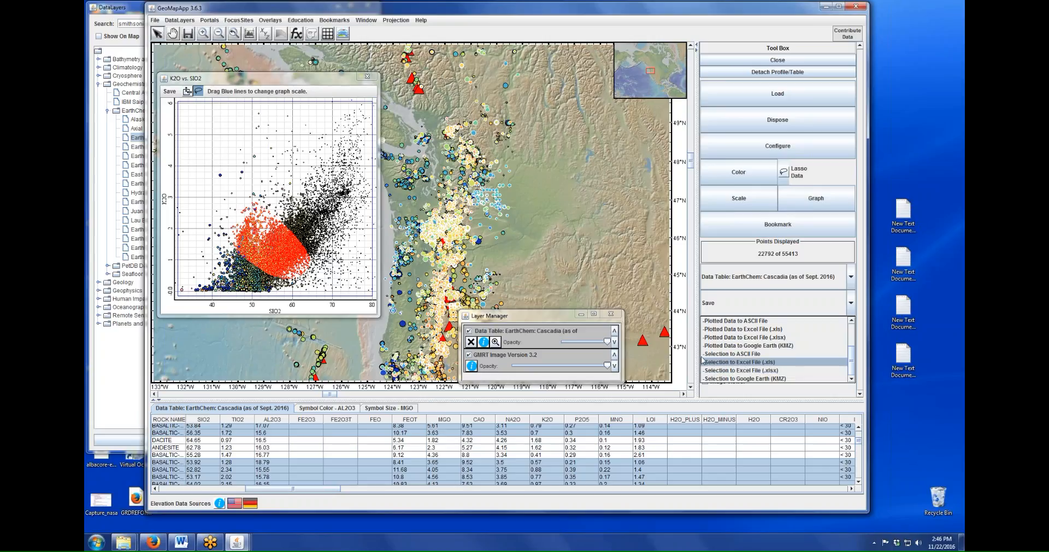
{"action": "left_click", "coordinate": [733, 371]}
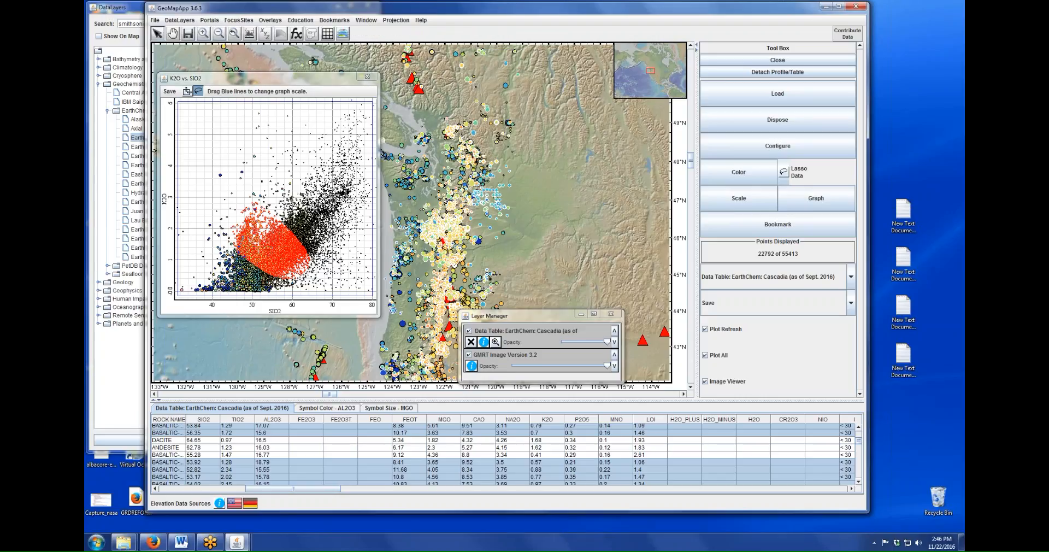
- Close the K2O vs. SIO2 graph and the Layer Manager to clear the map
{"action": "left_click", "coordinate": [366, 77]}
{"action": "left_click_drag", "start_coordinate": [488, 317], "coordinate": [744, 357]}
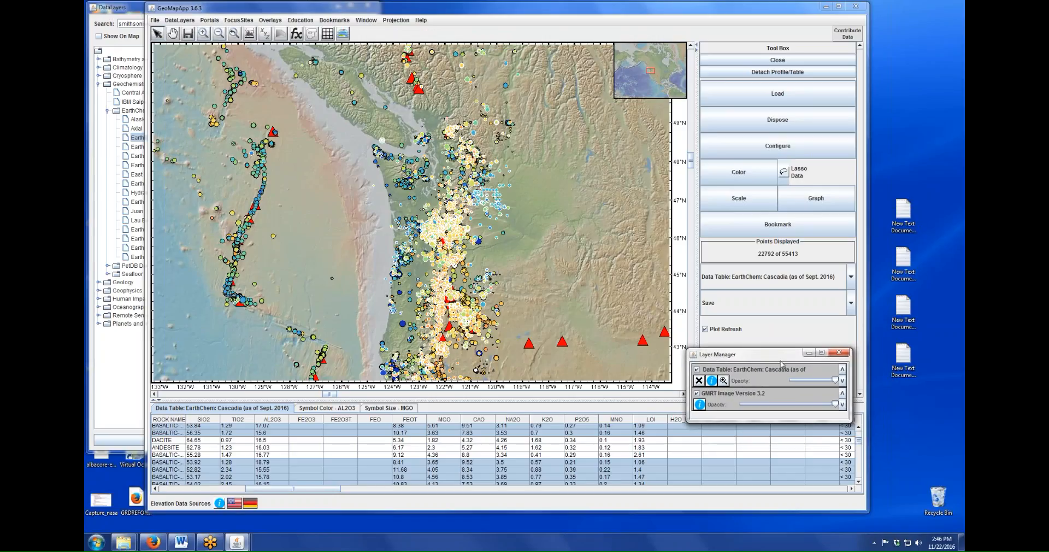
{"action": "left_click", "coordinate": [838, 353]}
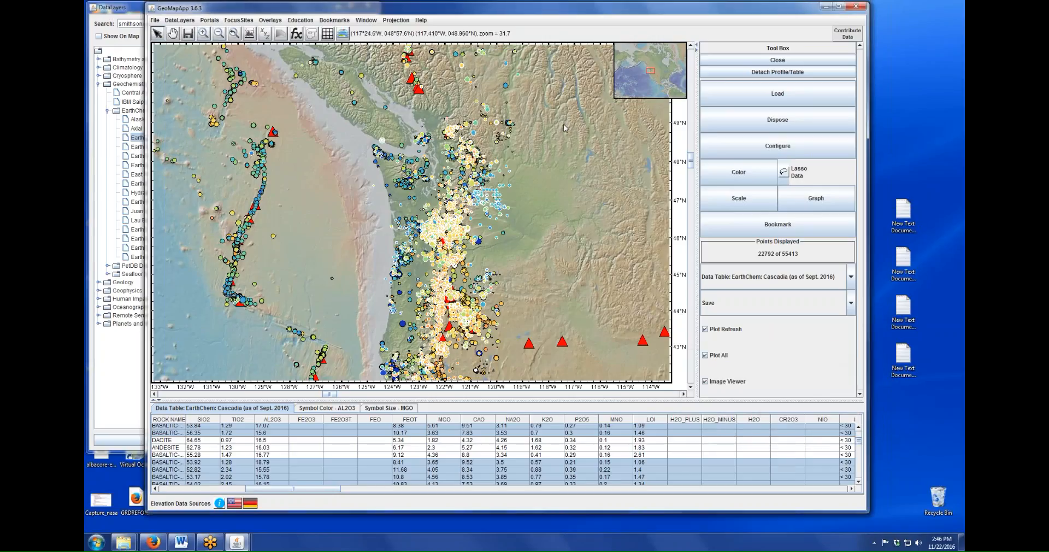
- Reopen the Layer Manager and move it off the map so it sits over the Tool Box
{"action": "left_click", "coordinate": [342, 33]}
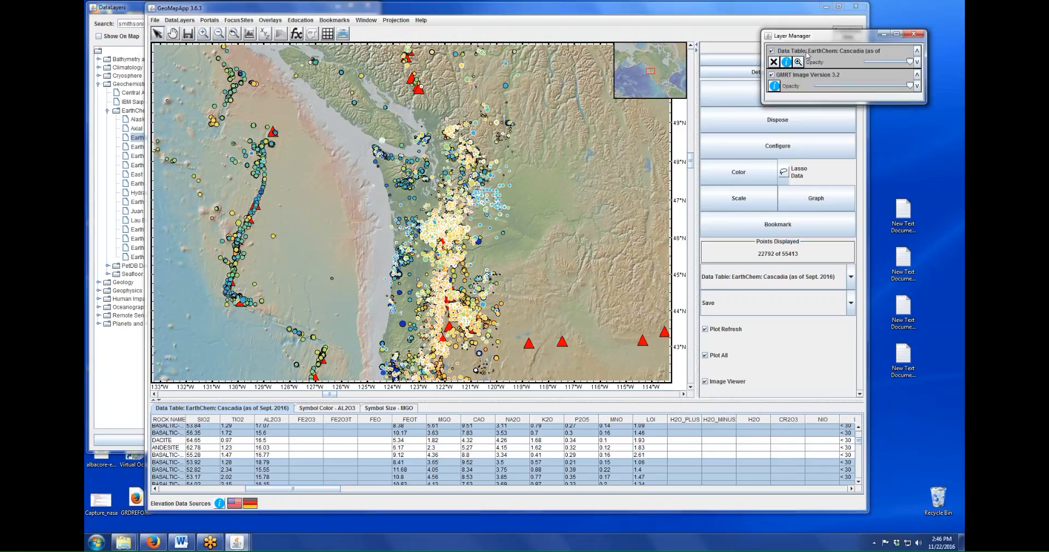
{"action": "left_click_drag", "start_coordinate": [815, 39], "coordinate": [643, 181]}
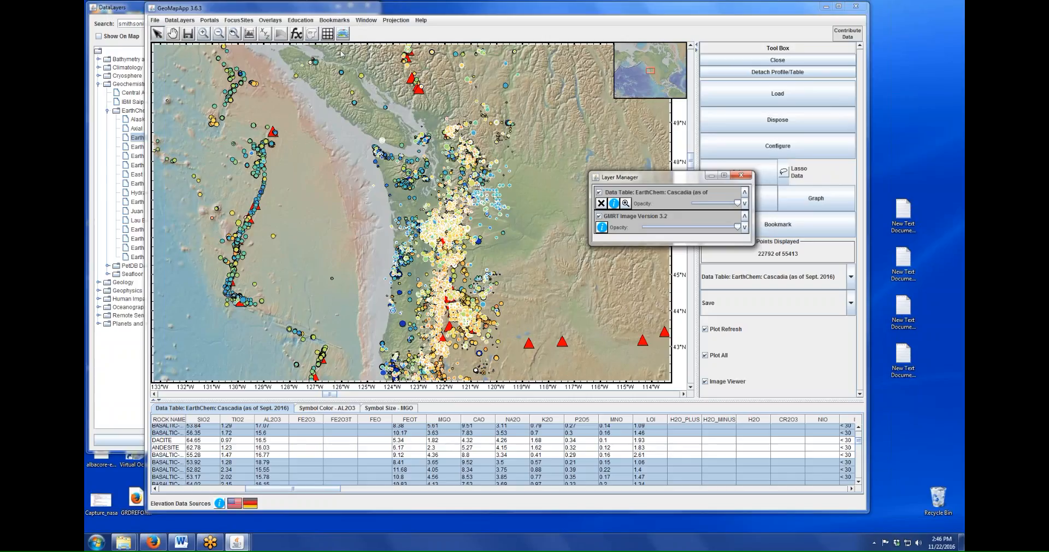
{"action": "left_click_drag", "start_coordinate": [644, 180], "coordinate": [776, 339]}
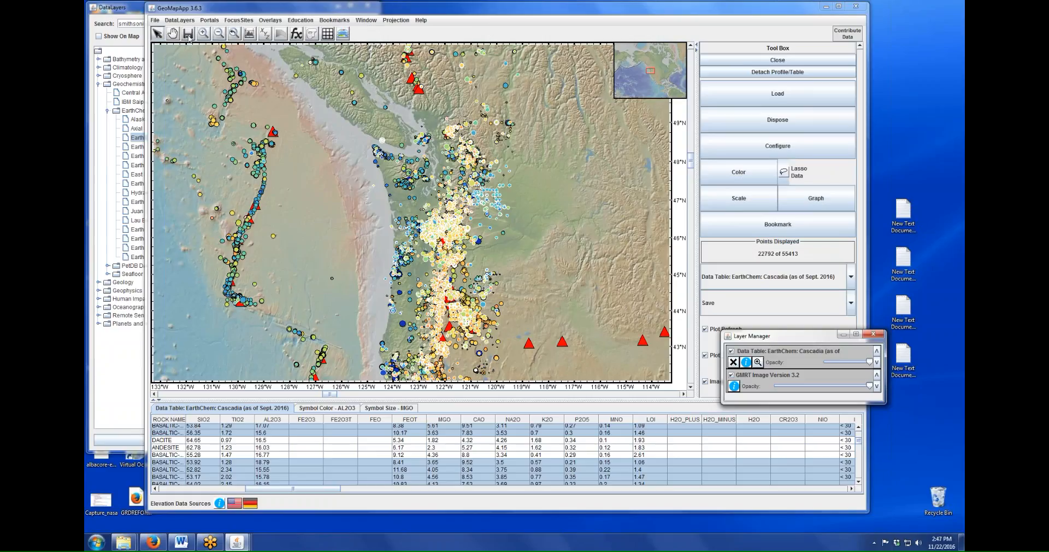
- Close the existing DataLayers list and open a fresh searchable tear-off list of data layers
{"action": "left_click", "coordinate": [128, 7]}
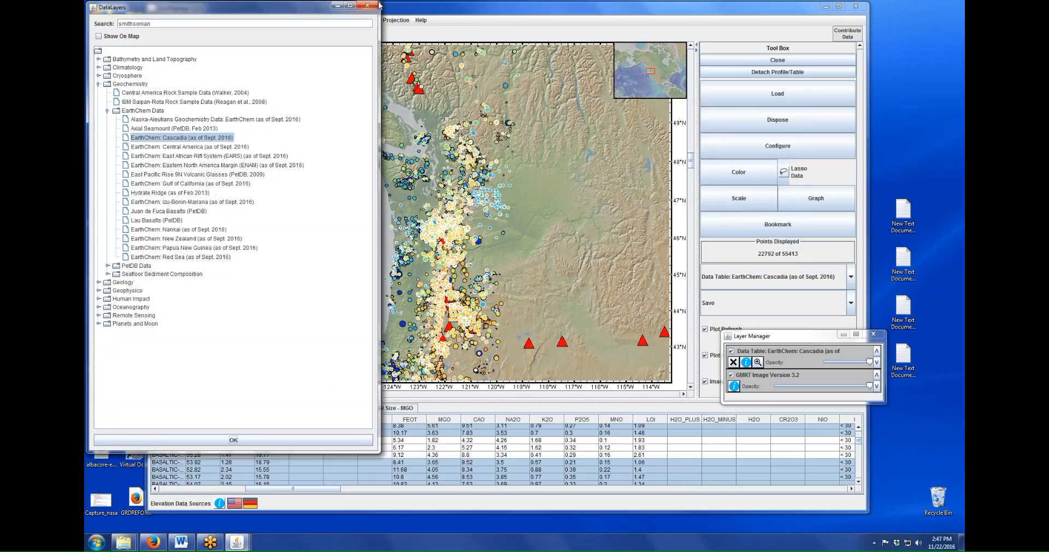
{"action": "mouse_move", "coordinate": [185, 22]}
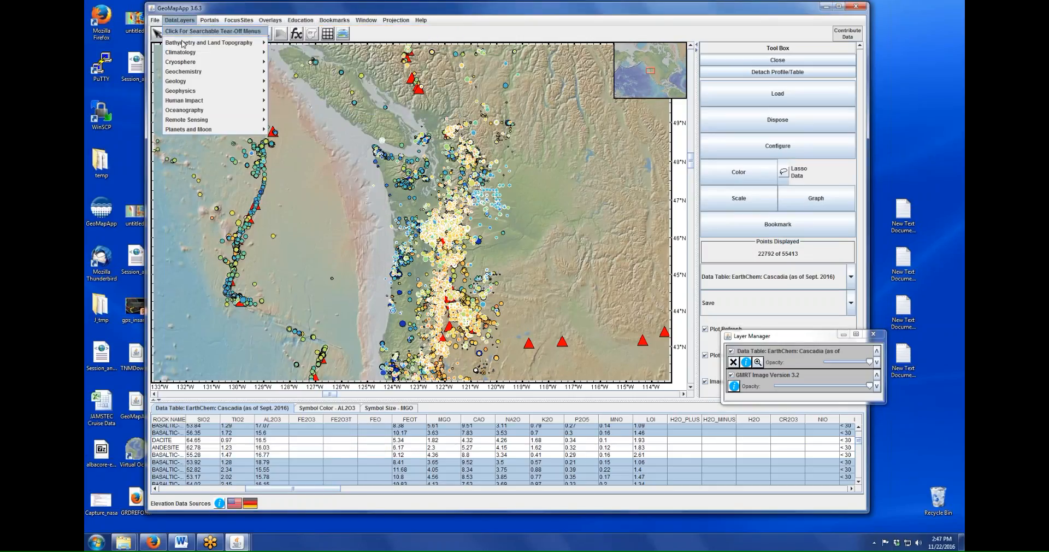
{"action": "mouse_move", "coordinate": [184, 83]}
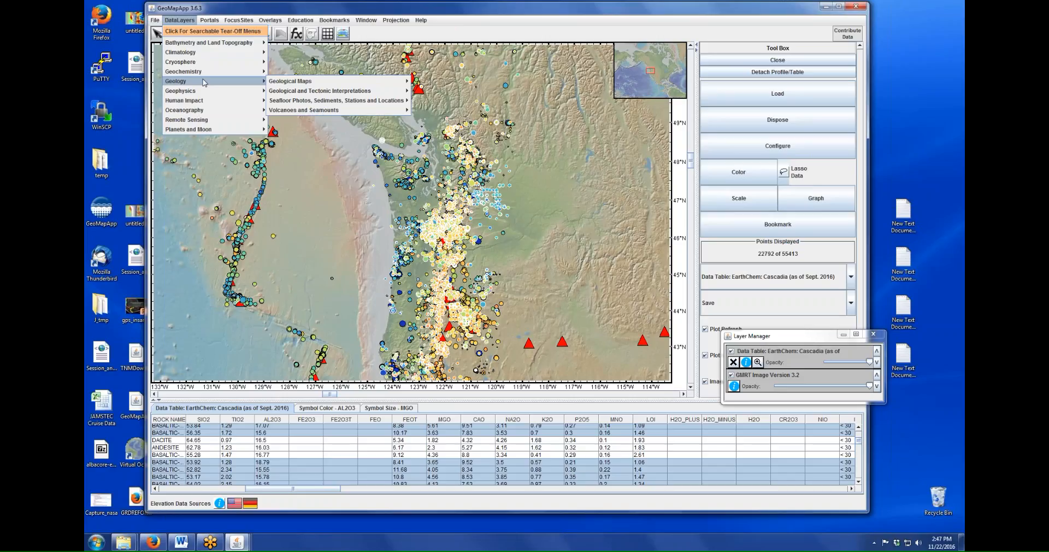
{"action": "left_click", "coordinate": [202, 31]}
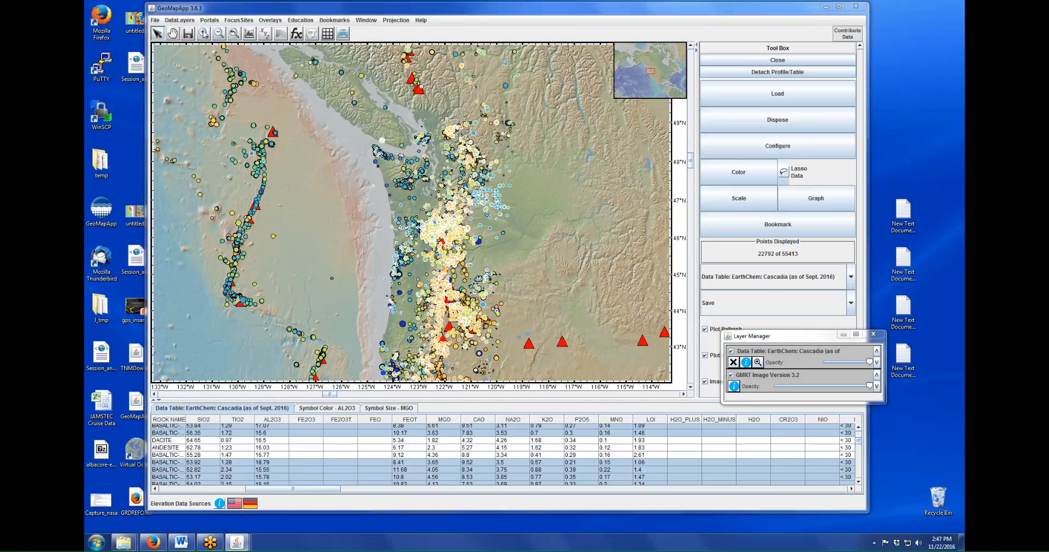
- Expand Geology > Geological Maps > North America > United States > Washington in the layer list and enlarge its window
{"action": "left_click", "coordinate": [97, 93]}
{"action": "left_click", "coordinate": [106, 101]}
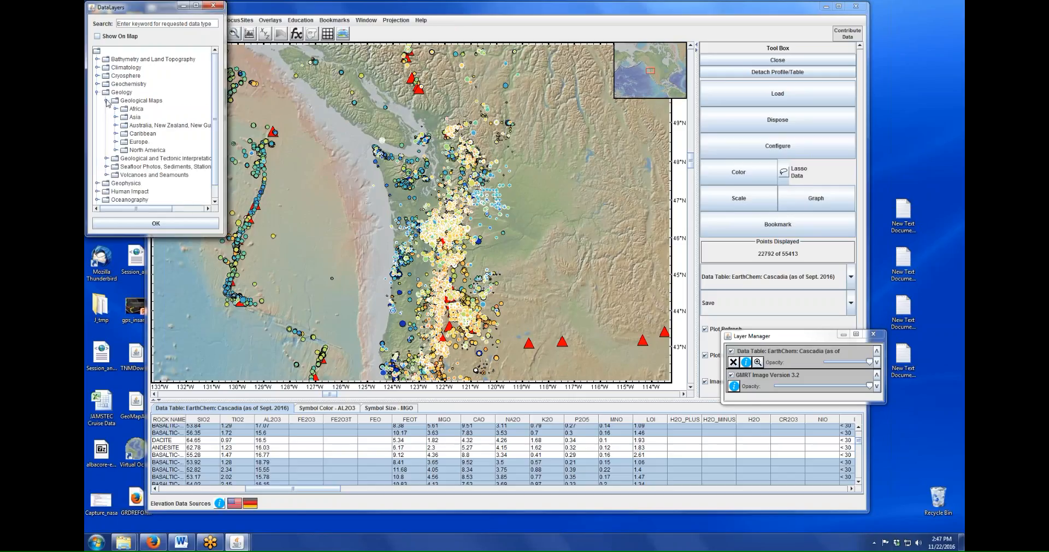
{"action": "left_click", "coordinate": [116, 150]}
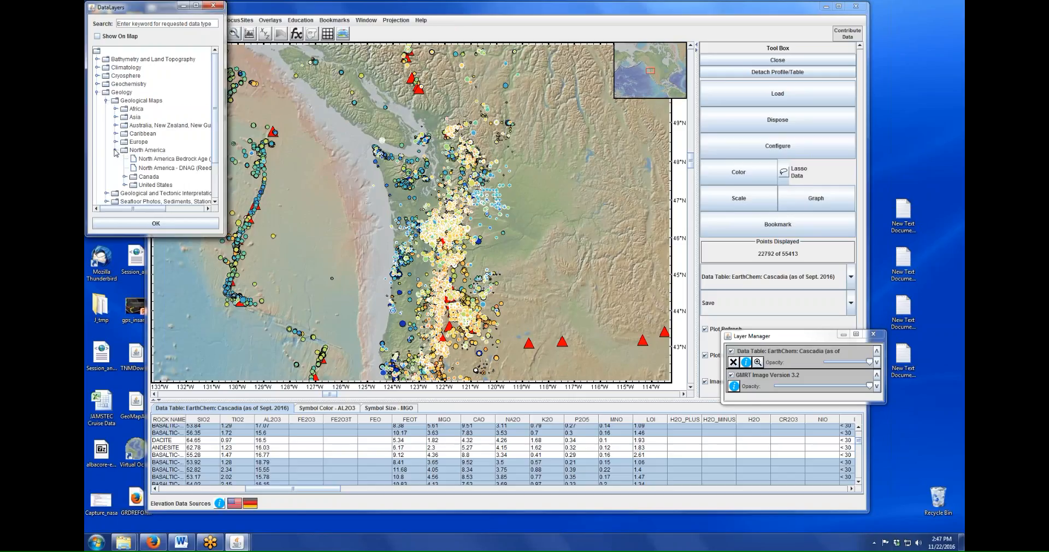
{"action": "left_click", "coordinate": [125, 185]}
{"action": "left_click", "coordinate": [215, 185]}
{"action": "left_click", "coordinate": [133, 110]}
{"action": "left_click_drag", "start_coordinate": [219, 232], "coordinate": [385, 278]}
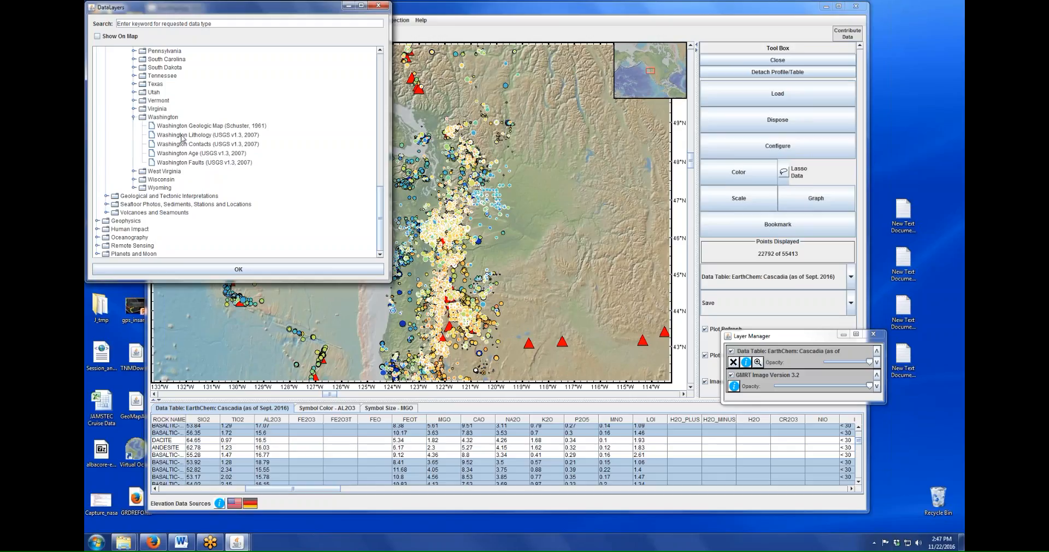
- Load the Washington Lithology (USGS v1.3, 2007) layer and bring the map window forward, clear of the legend
{"action": "left_click", "coordinate": [181, 136]}
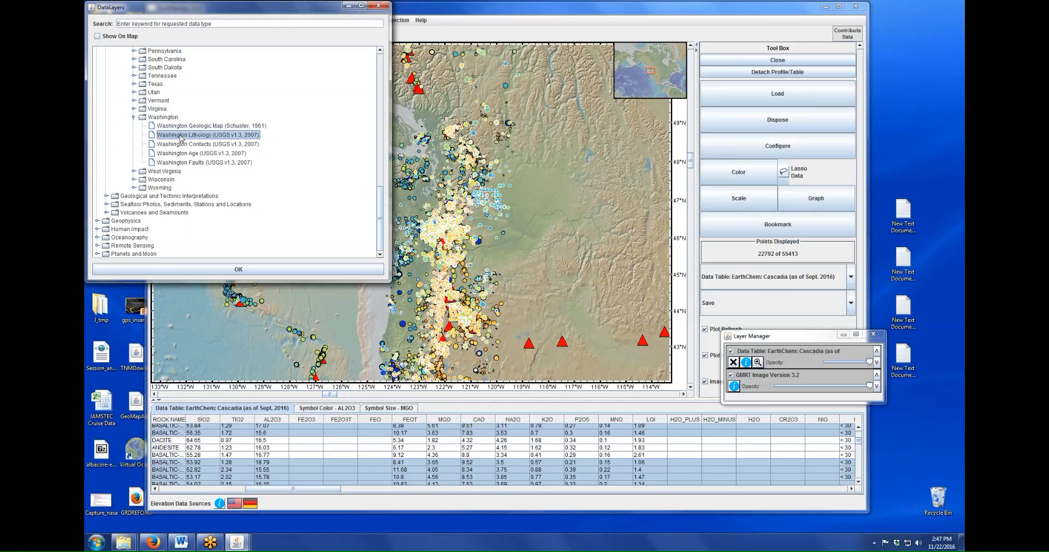
{"action": "left_click", "coordinate": [247, 273]}
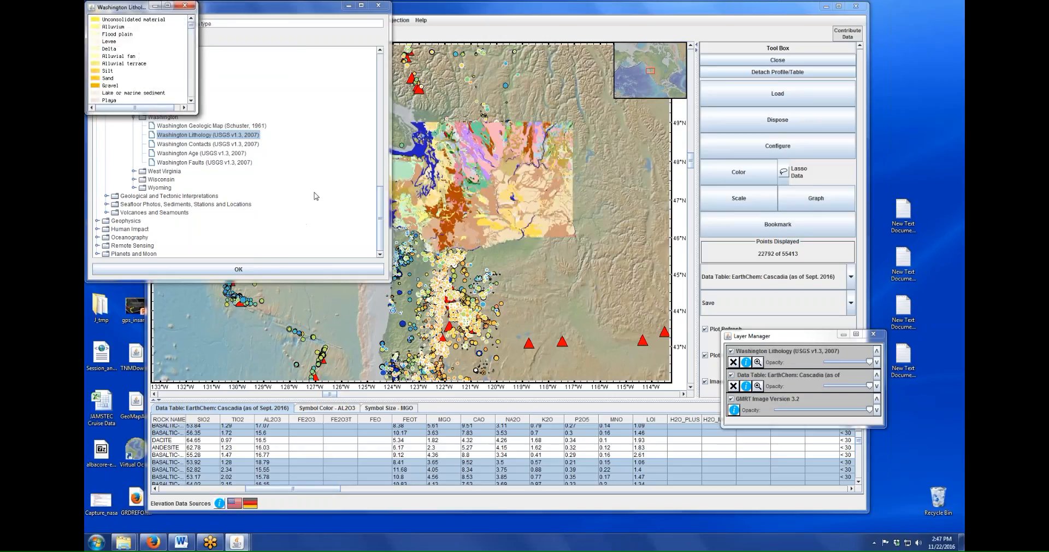
{"action": "left_click", "coordinate": [423, 15]}
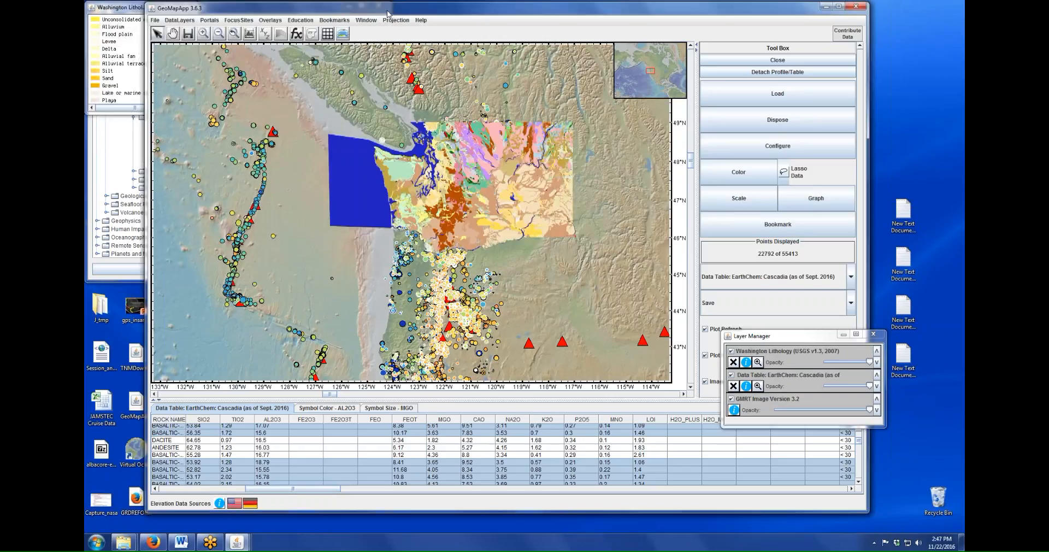
{"action": "left_click_drag", "start_coordinate": [391, 14], "coordinate": [432, 14]}
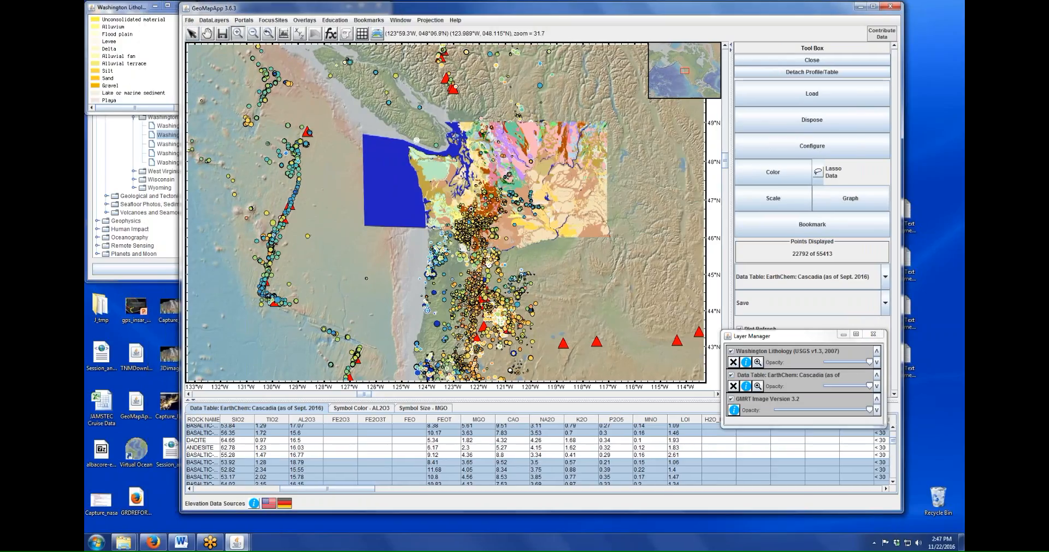
- Load the Washington Faults (USGS v1.3, 2007) layer over the Puget Sound area and put the layer list away
{"action": "left_click_drag", "start_coordinate": [427, 157], "coordinate": [488, 232]}
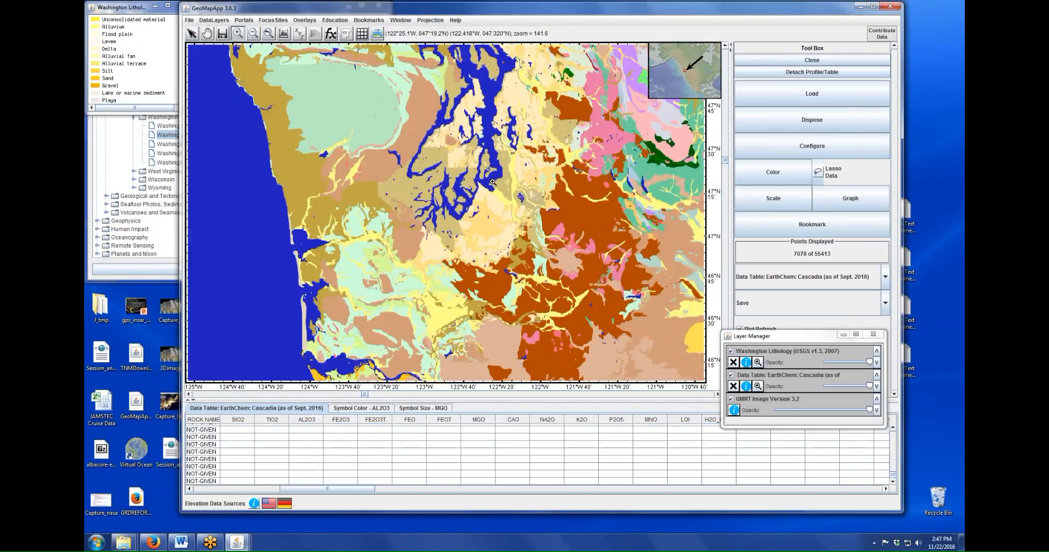
{"action": "left_click", "coordinate": [492, 182]}
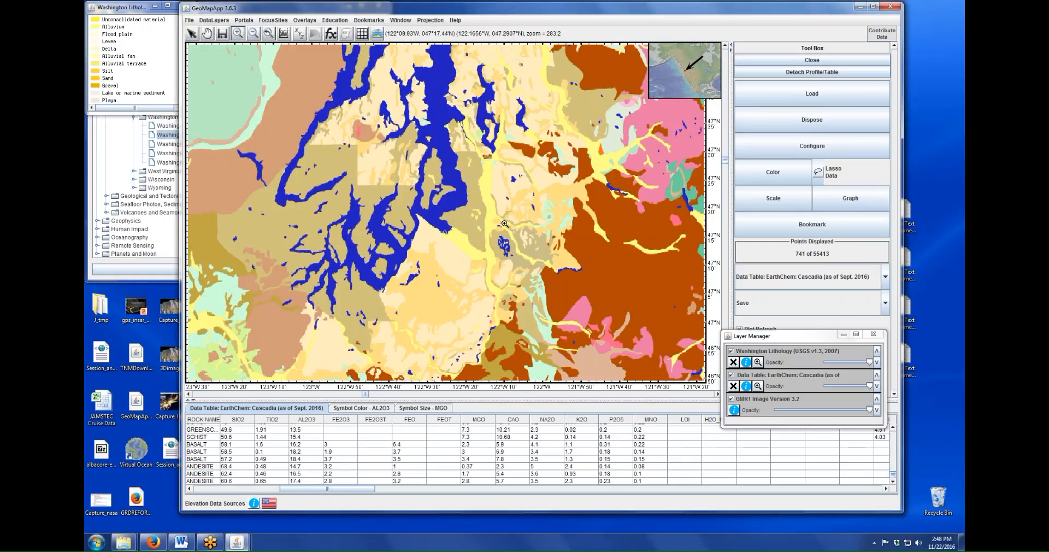
{"action": "left_click", "coordinate": [149, 280]}
{"action": "left_click", "coordinate": [172, 162]}
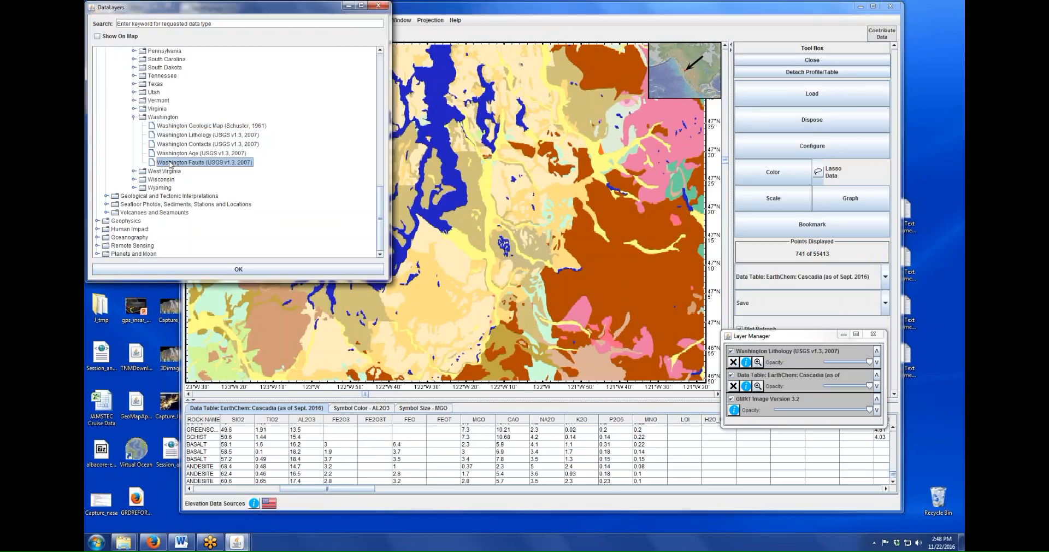
{"action": "left_click", "coordinate": [237, 269]}
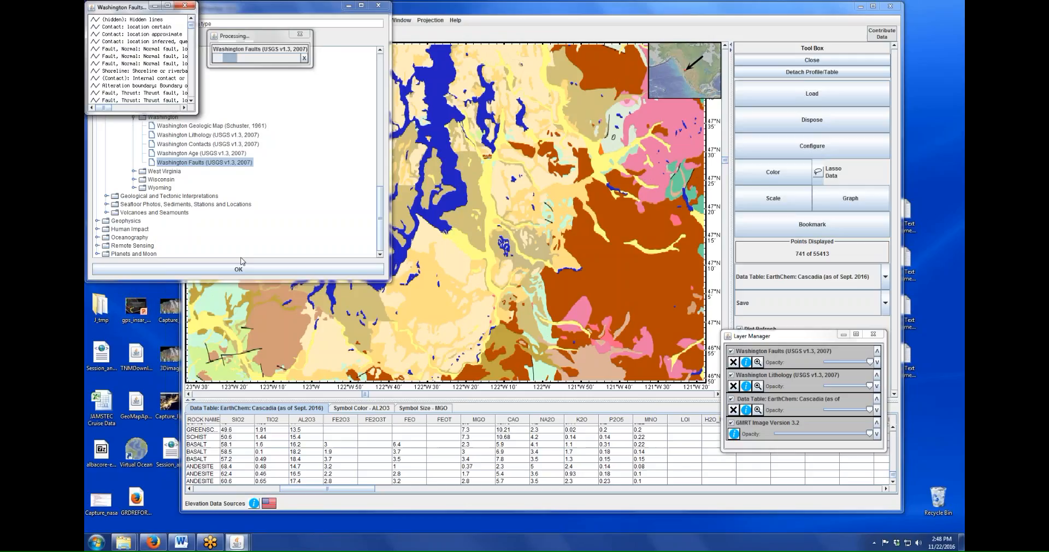
{"action": "left_click", "coordinate": [348, 6]}
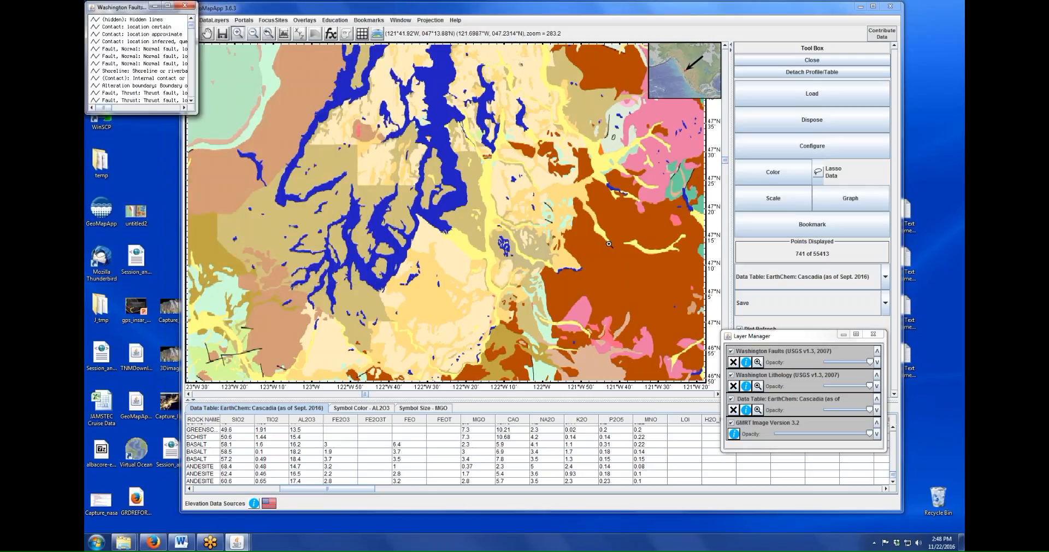
- Raise the EarthChem: Cascadia data table above the Washington Lithology layer in the layer order
{"action": "left_click_drag", "start_coordinate": [761, 342], "coordinate": [685, 212]}
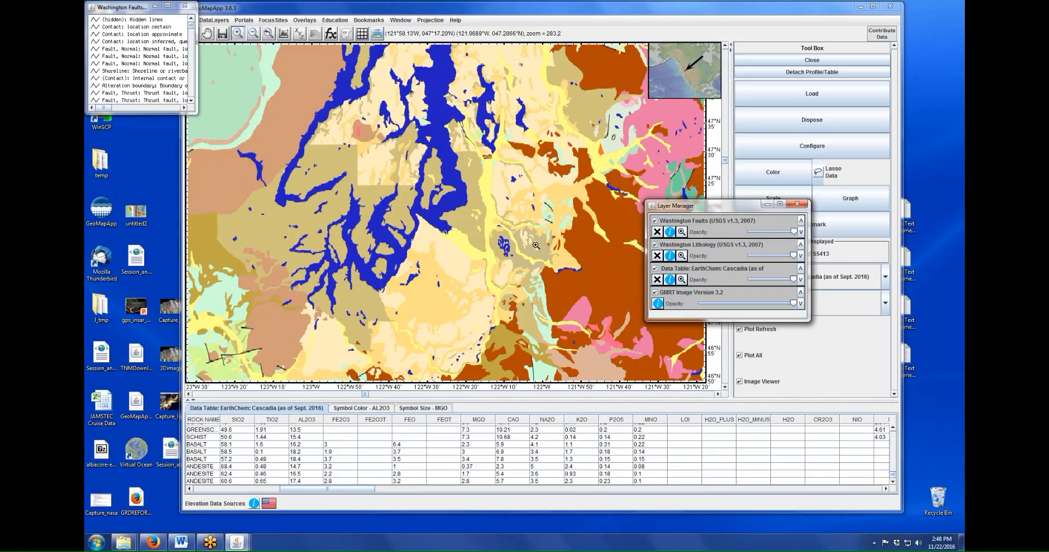
{"action": "left_click", "coordinate": [210, 35]}
{"action": "left_click_drag", "start_coordinate": [426, 279], "coordinate": [433, 151]}
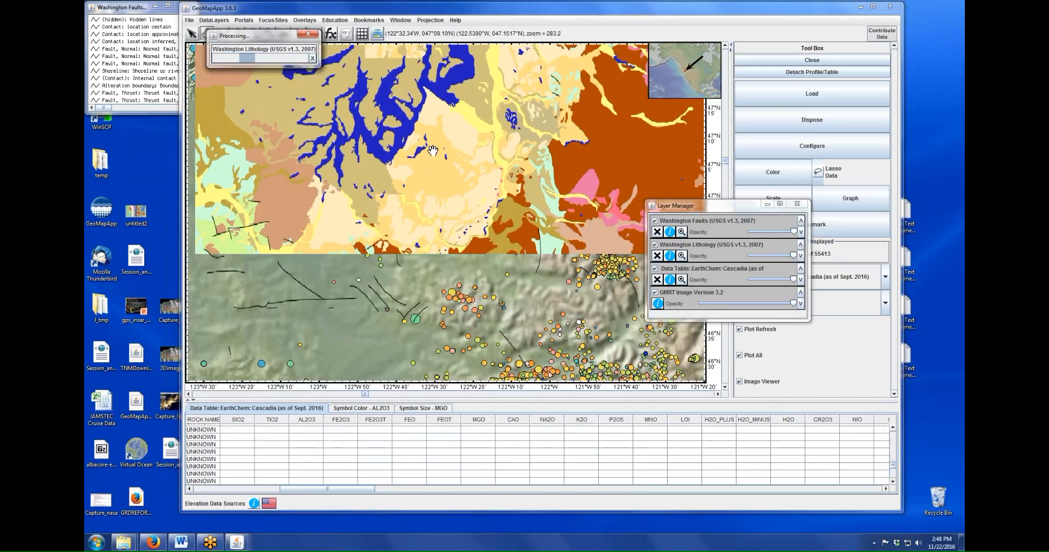
{"action": "mouse_move", "coordinate": [744, 232]}
{"action": "left_mouse_down"}
{"action": "mouse_move", "coordinate": [793, 233]}
{"action": "mouse_move", "coordinate": [784, 259]}
{"action": "mouse_move", "coordinate": [749, 255]}
{"action": "mouse_move", "coordinate": [793, 257]}
{"action": "left_mouse_up"}
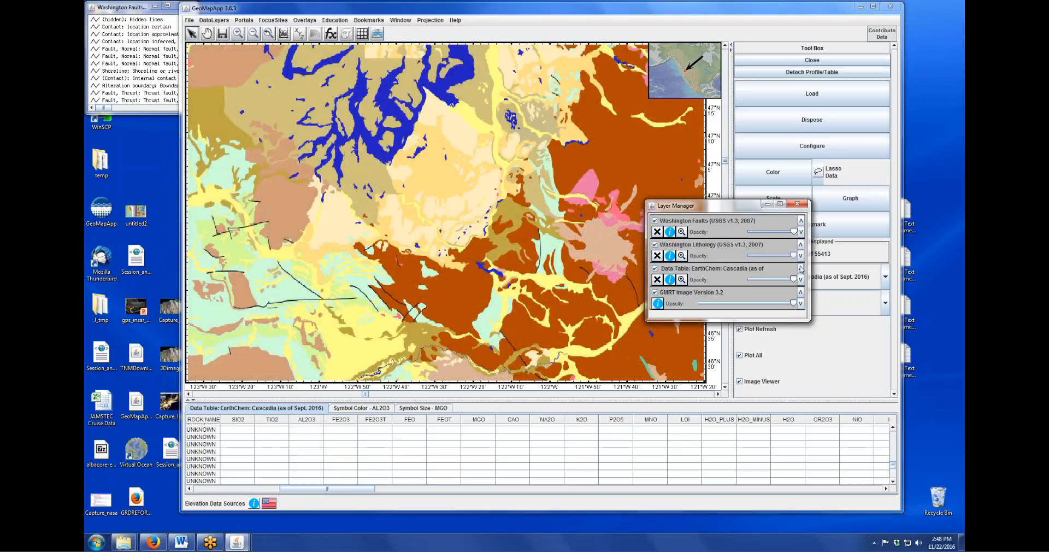
{"action": "left_click", "coordinate": [800, 267]}
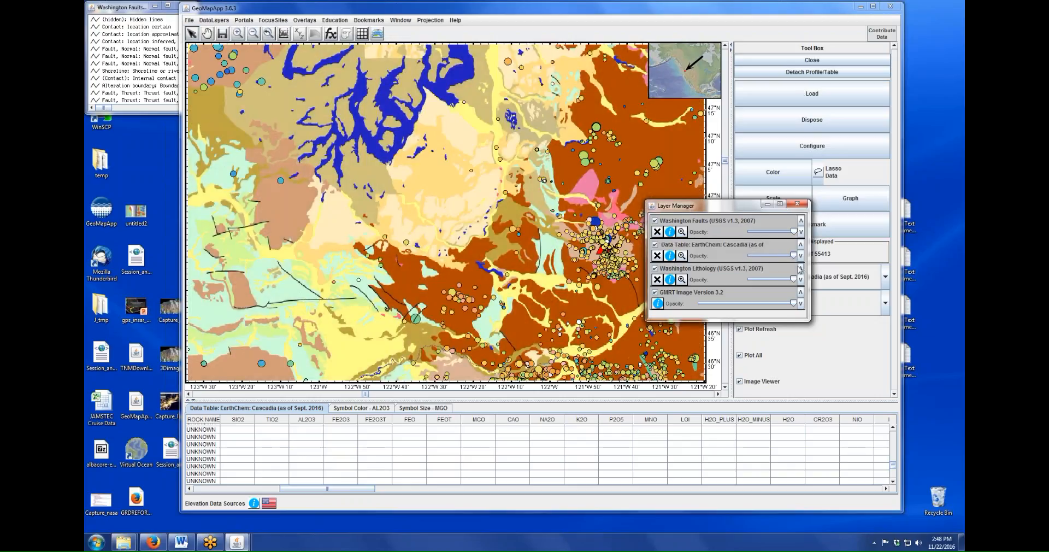
- Lower the Washington Lithology layer's opacity to about two thirds to blend it with the underlying relief
{"action": "left_click_drag", "start_coordinate": [703, 211], "coordinate": [759, 212]}
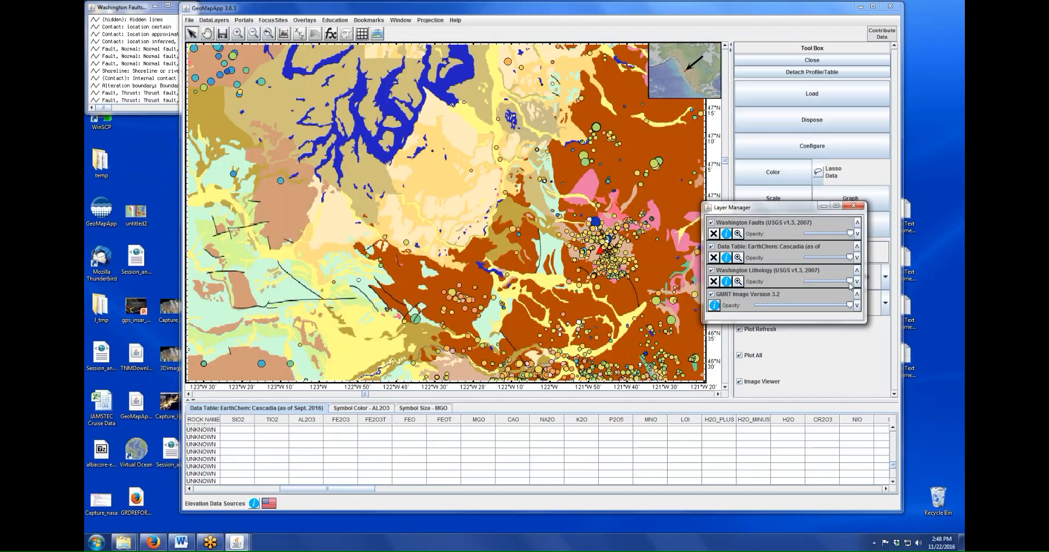
{"action": "left_click_drag", "start_coordinate": [843, 282], "coordinate": [833, 282]}
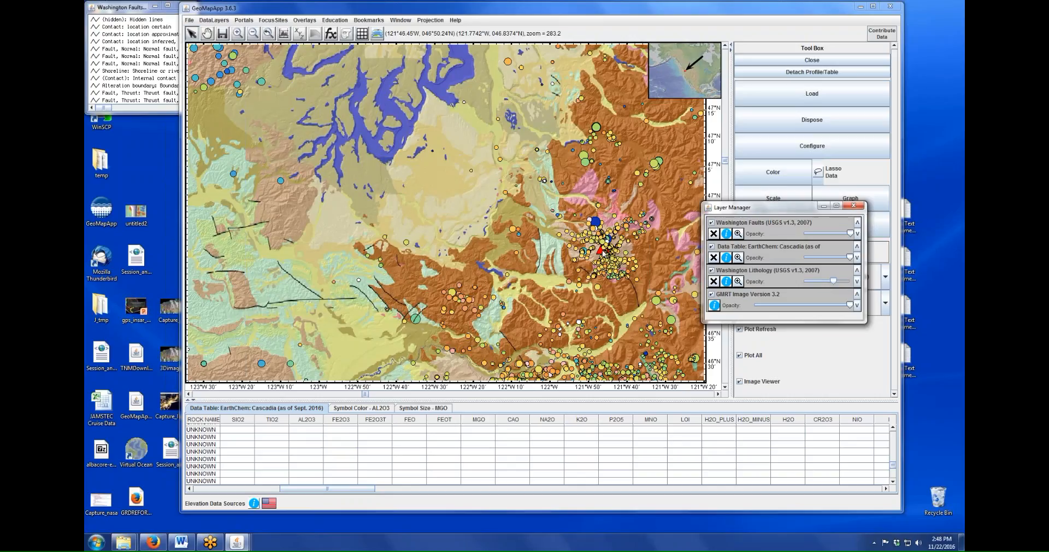
{"action": "left_click", "coordinate": [207, 34]}
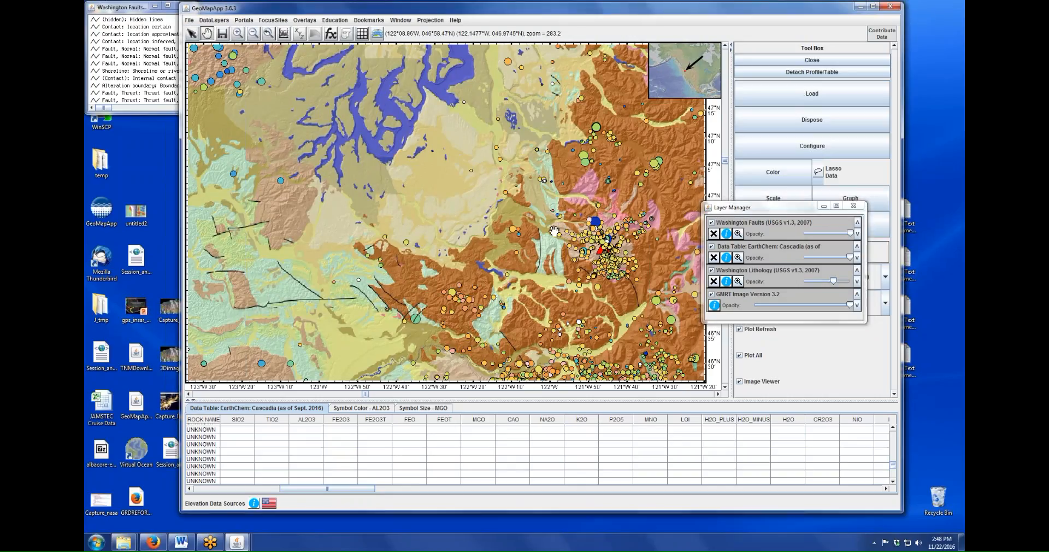
{"action": "left_click_drag", "start_coordinate": [603, 273], "coordinate": [416, 252]}
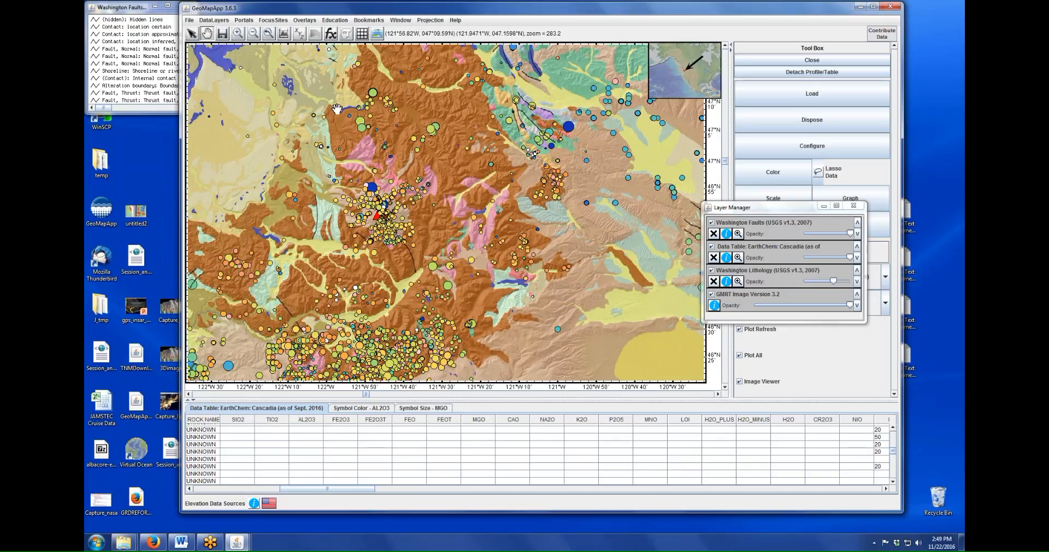
- Examine the Session Manager options for saving the current session and importing saved sessions
{"action": "left_click", "coordinate": [190, 22]}
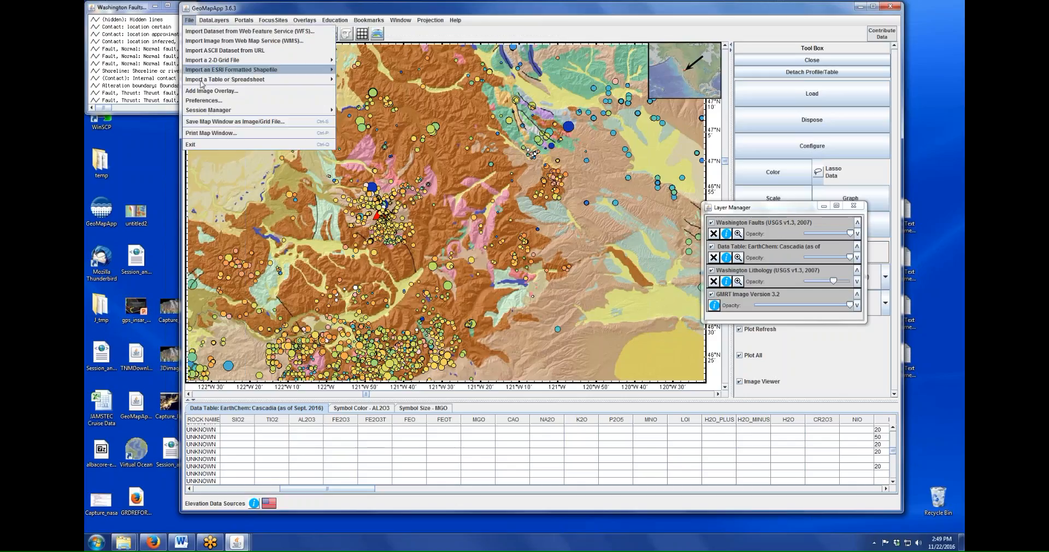
{"action": "mouse_move", "coordinate": [235, 108]}
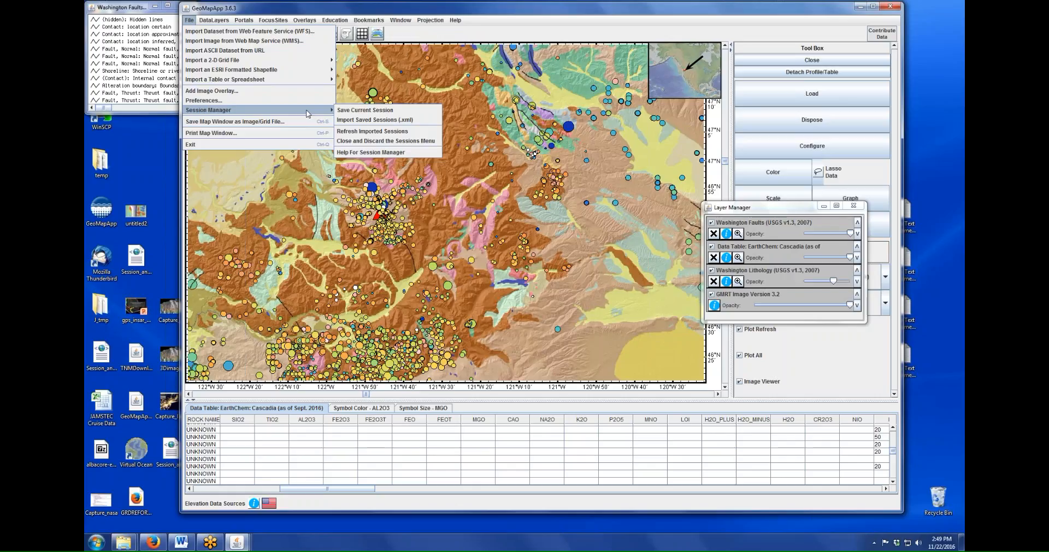
{"action": "left_click", "coordinate": [326, 18]}
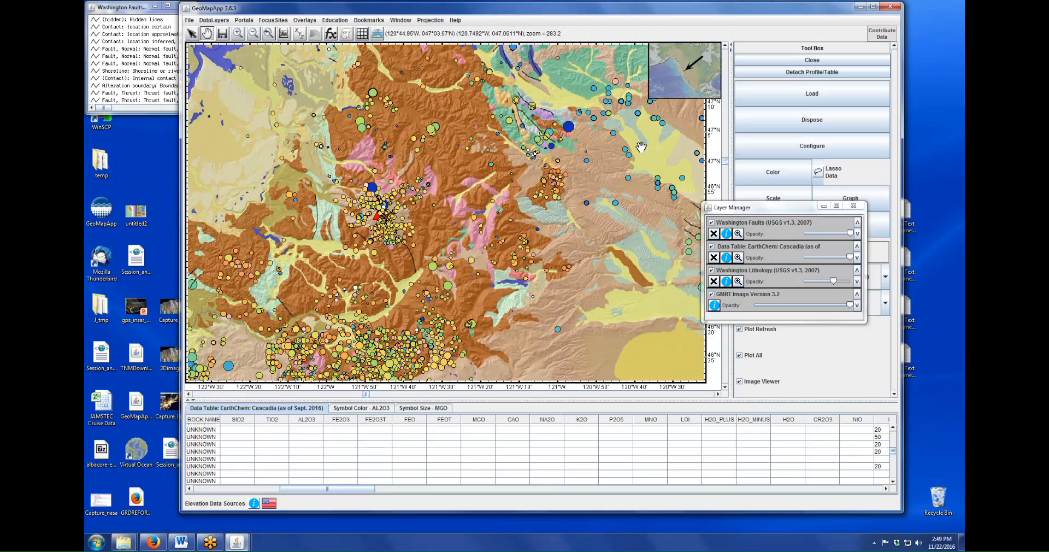
- Close the EarthChem: Cascadia data table and remove the Washington Faults and Washington Lithology layers
{"action": "left_click", "coordinate": [812, 60]}
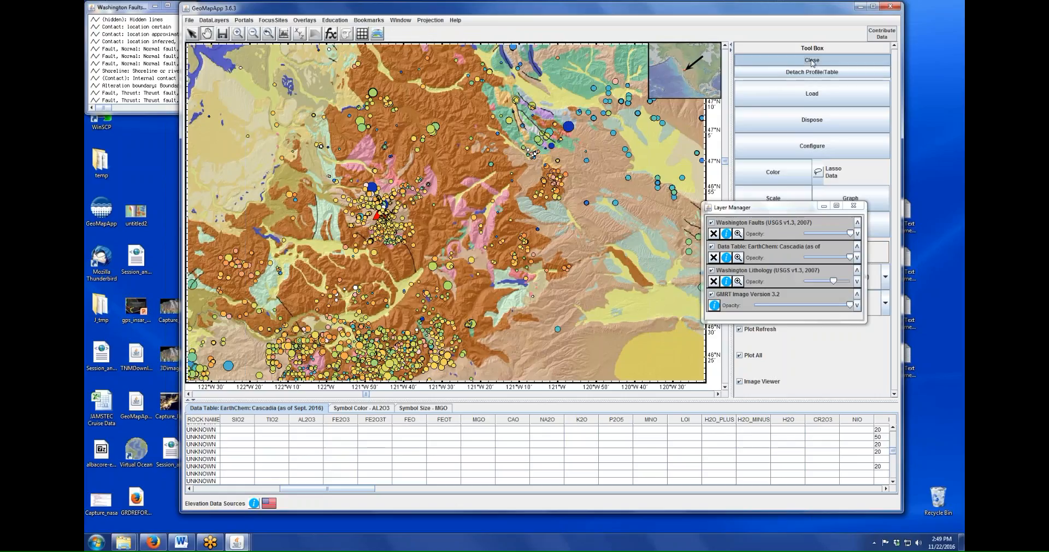
{"action": "left_click", "coordinate": [786, 130]}
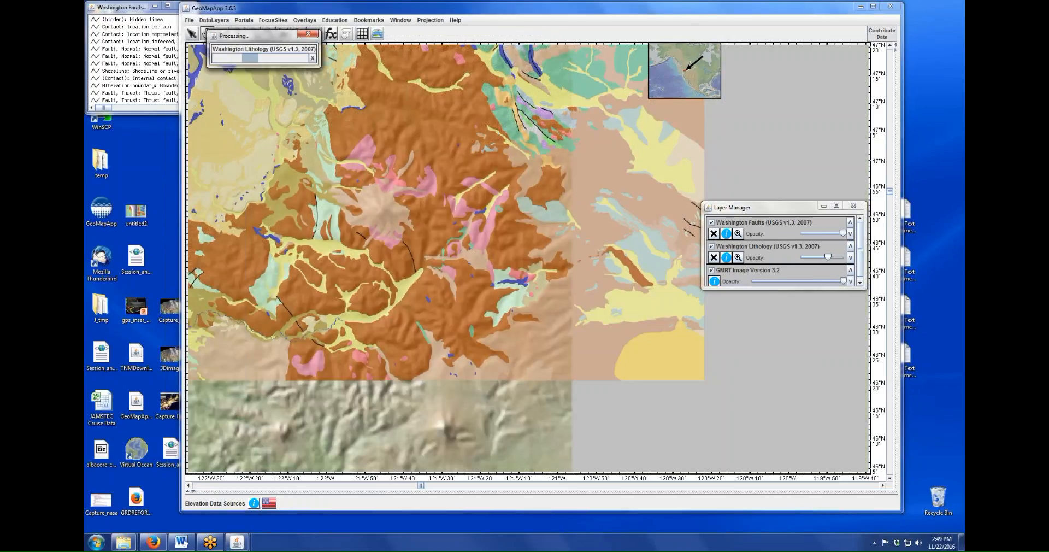
{"action": "left_click", "coordinate": [713, 233]}
{"action": "left_click", "coordinate": [714, 233]}
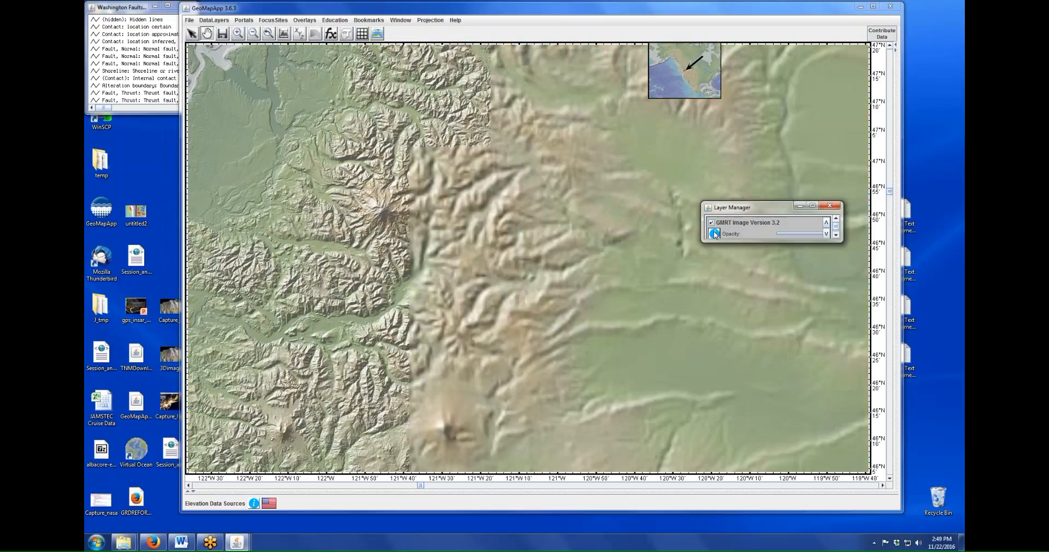
- Zoom the map out from the Cascades to show the whole west coast of the United States
{"action": "left_click", "coordinate": [253, 34]}
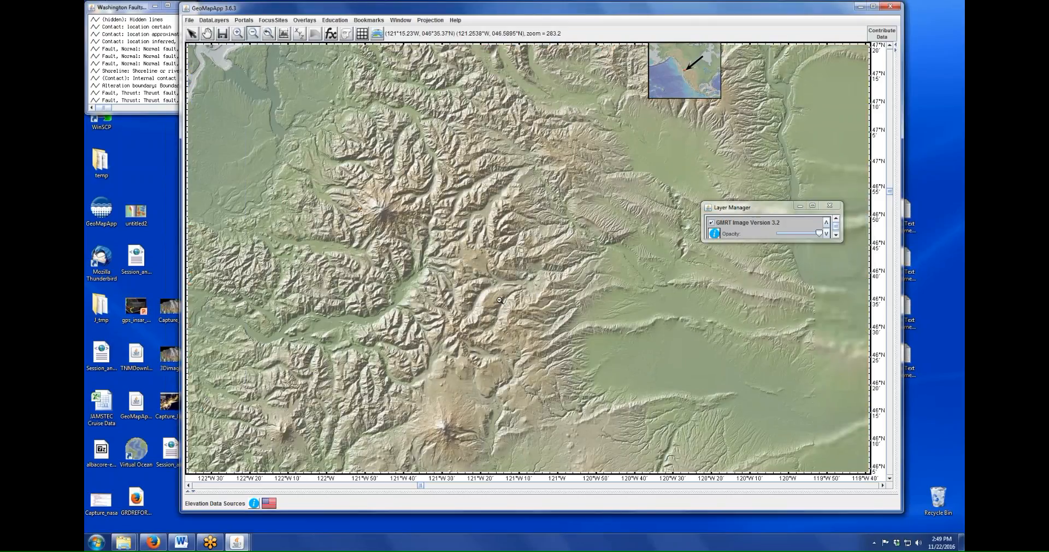
{"action": "triple_click", "coordinate": [499, 300]}
{"action": "left_click", "coordinate": [577, 327]}
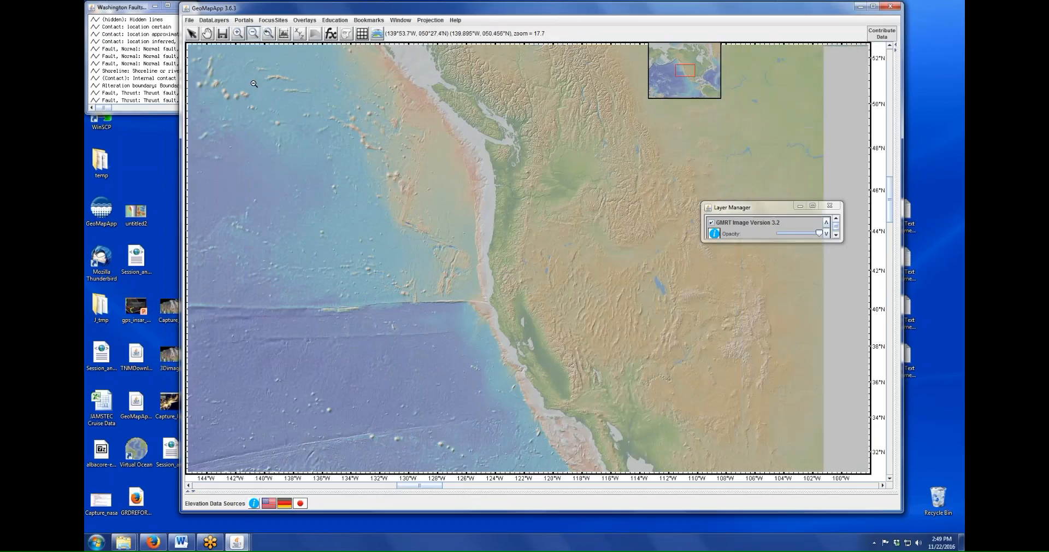
- Load the Earthquake Focal Mechanism Solutions (CMT) portal and display its events as beach balls around the Pacific Northwest
{"action": "left_click", "coordinate": [245, 21]}
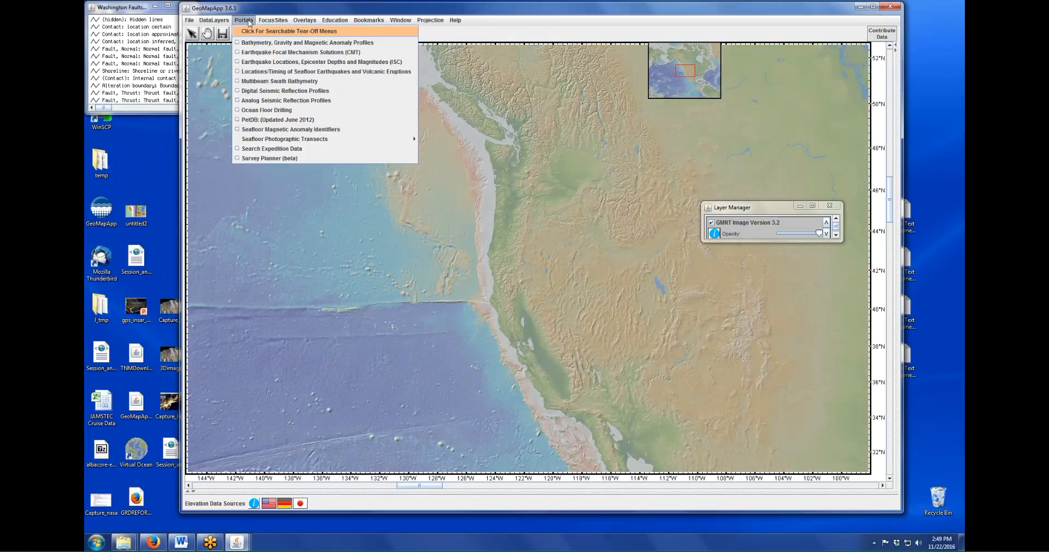
{"action": "left_click", "coordinate": [306, 53]}
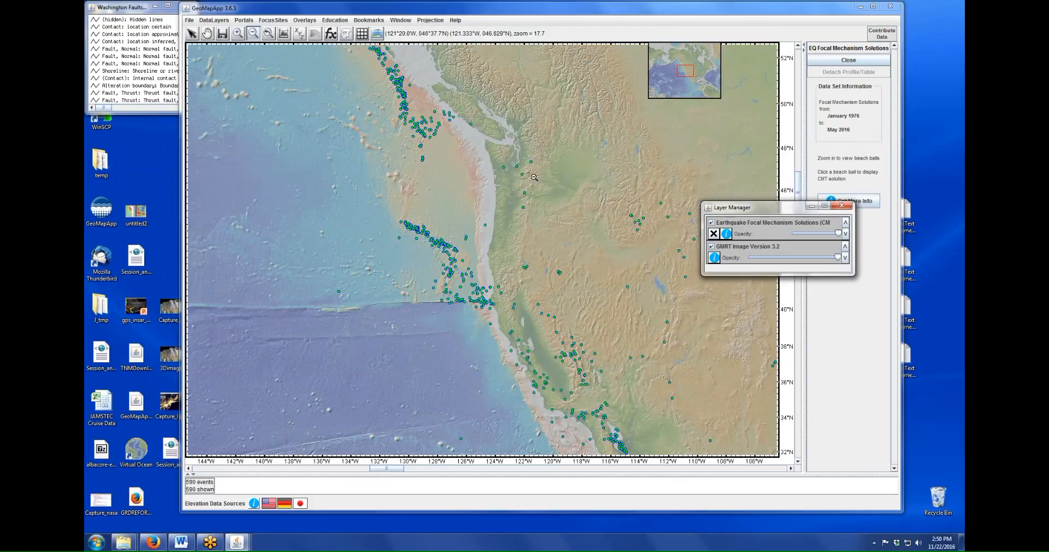
{"action": "left_click", "coordinate": [238, 33]}
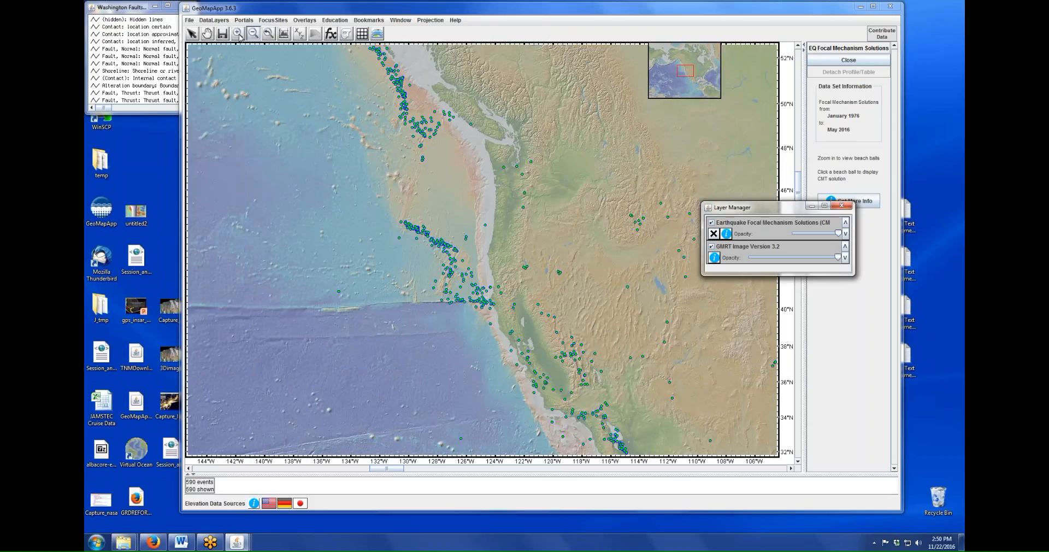
{"action": "left_click", "coordinate": [502, 229]}
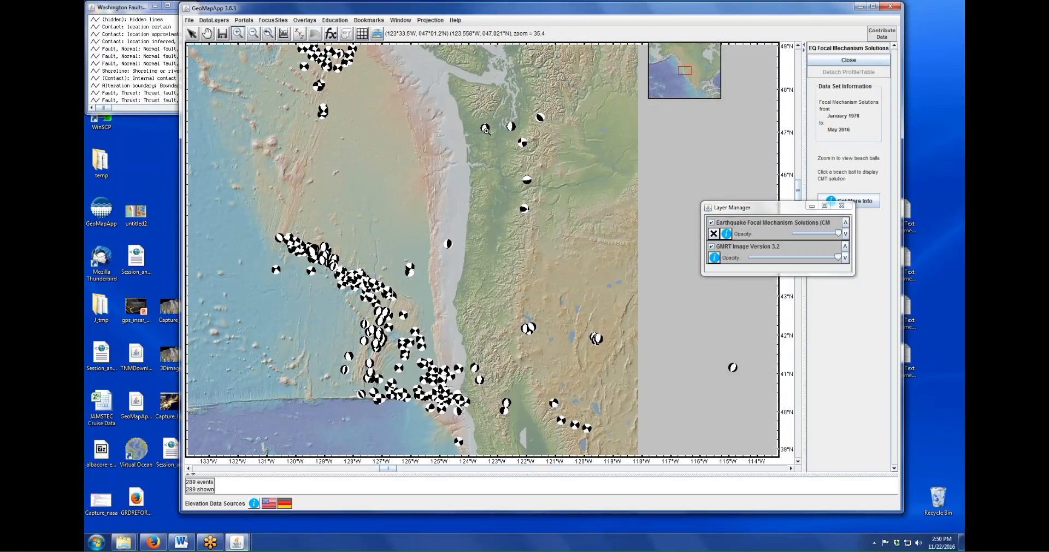
- Inspect the CMT solution records of individual beach balls in western Washington and northern Oregon
{"action": "left_click", "coordinate": [191, 33]}
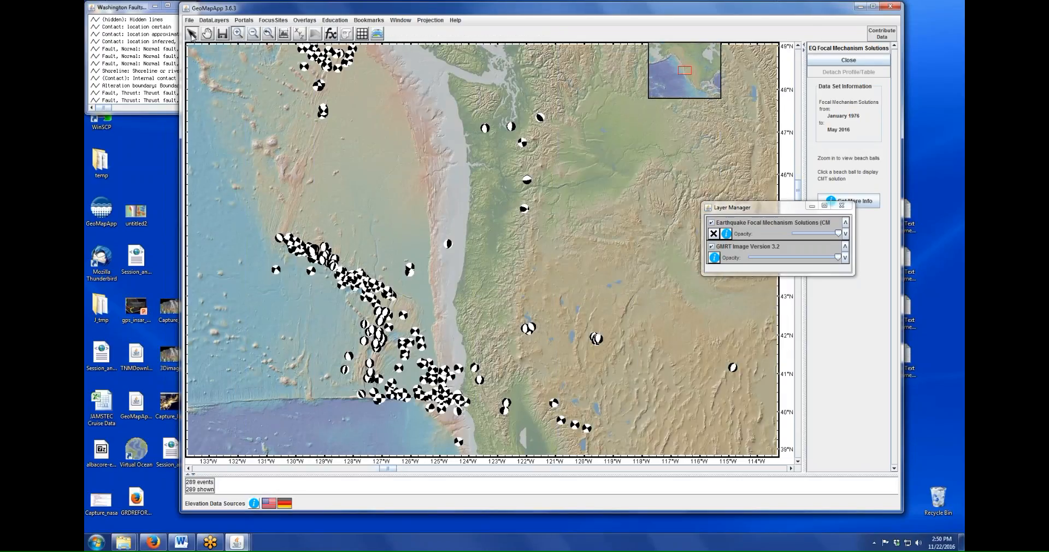
{"action": "left_click", "coordinate": [485, 127]}
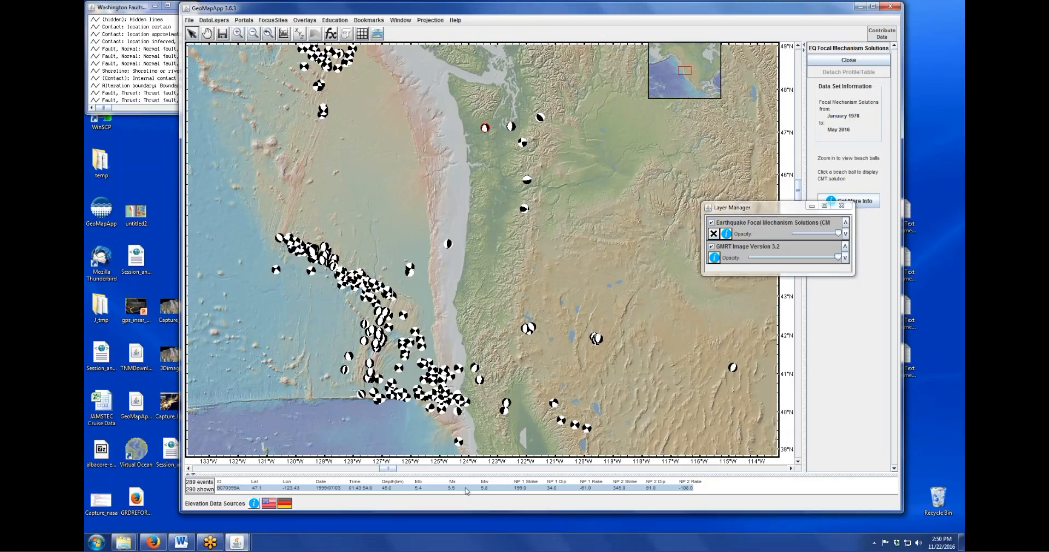
{"action": "left_click", "coordinate": [523, 209]}
{"action": "left_click", "coordinate": [527, 180]}
{"action": "left_click", "coordinate": [522, 143]}
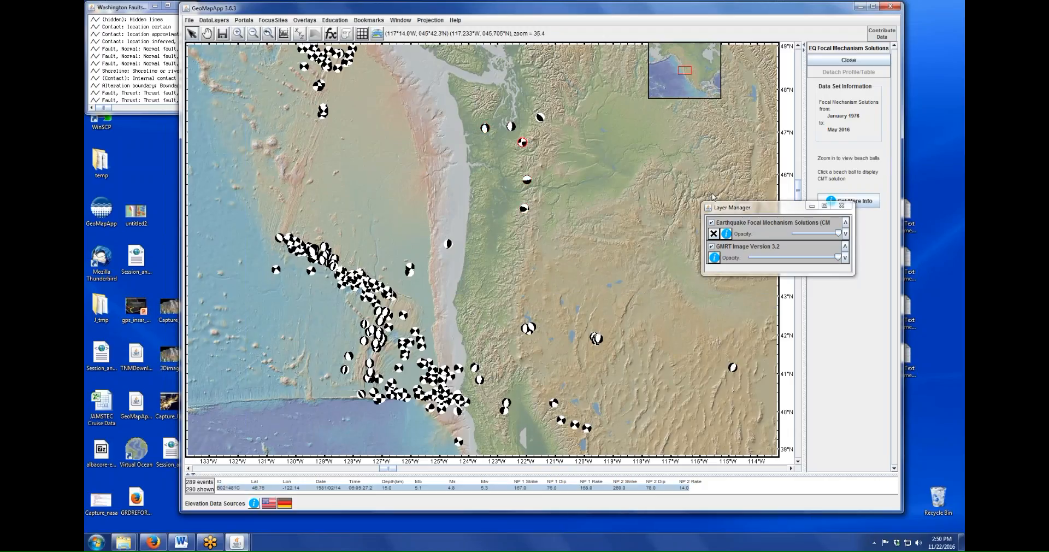
- View the source web page of the Earthquake Focal Mechanism Solutions layer, close it and return to the map
{"action": "left_click_drag", "start_coordinate": [780, 213], "coordinate": [687, 217]}
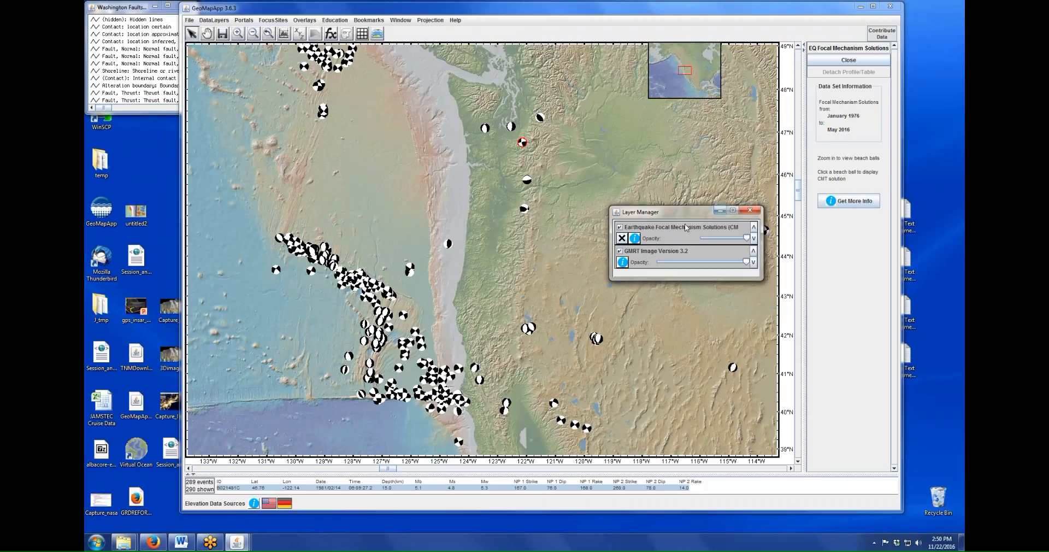
{"action": "left_click", "coordinate": [635, 239]}
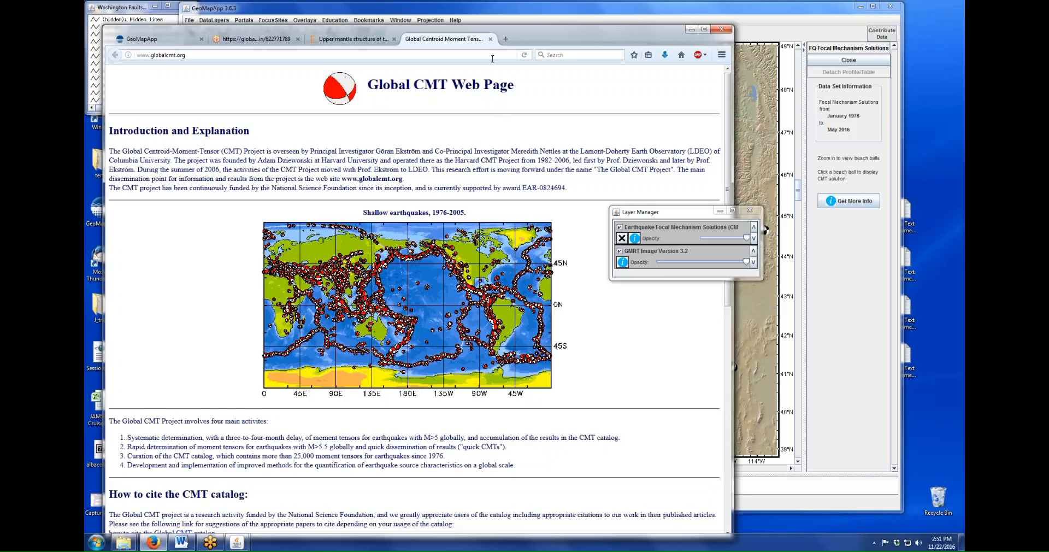
{"action": "left_click", "coordinate": [490, 40]}
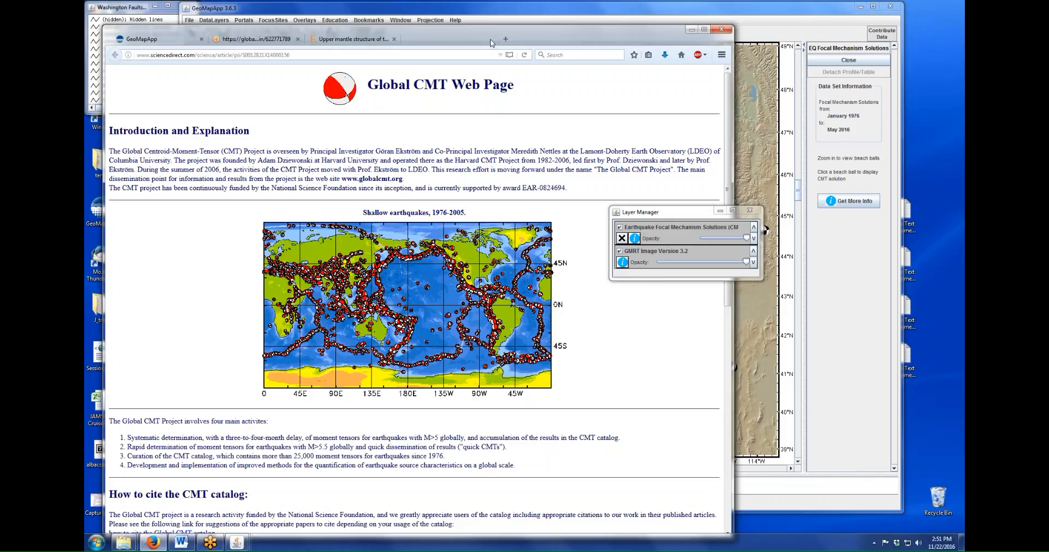
{"action": "left_click", "coordinate": [691, 30]}
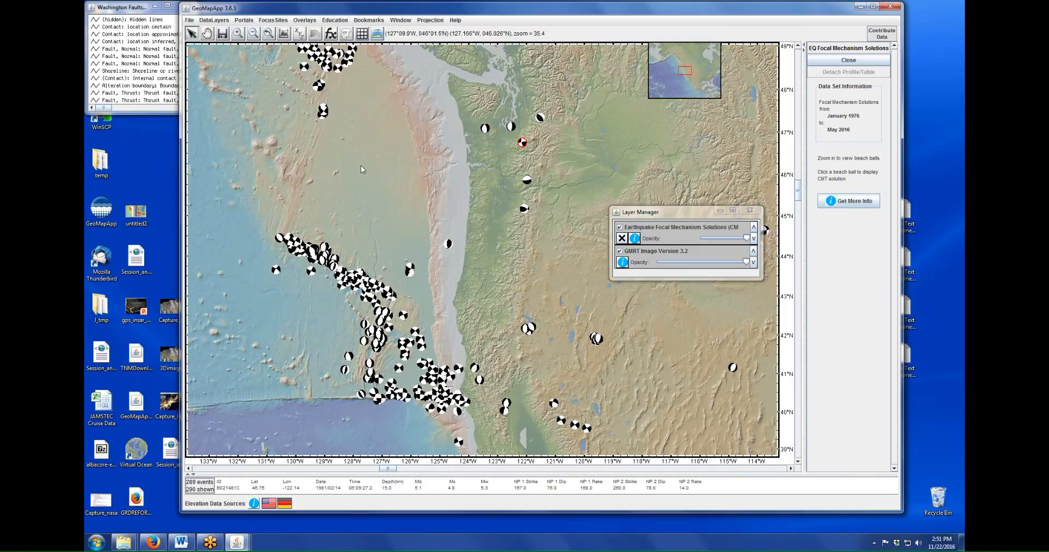
- Load the global USGS-ANSS catalog of earthquake locations for Magnitude > 5.0 (1960-2016), plotting all records
{"action": "left_click", "coordinate": [212, 20]}
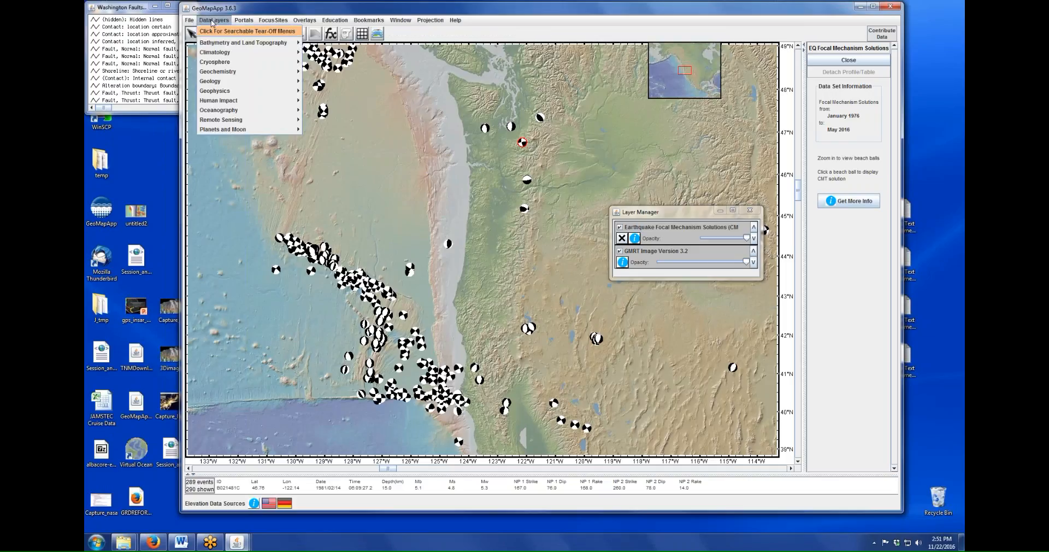
{"action": "mouse_move", "coordinate": [219, 92]}
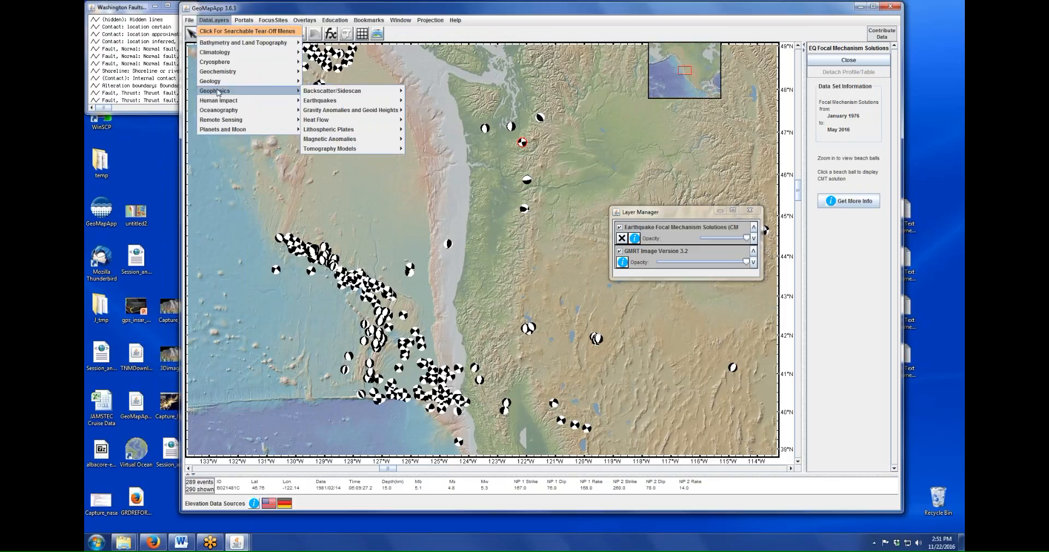
{"action": "mouse_move", "coordinate": [328, 103]}
{"action": "mouse_move", "coordinate": [456, 103]}
{"action": "mouse_move", "coordinate": [549, 103]}
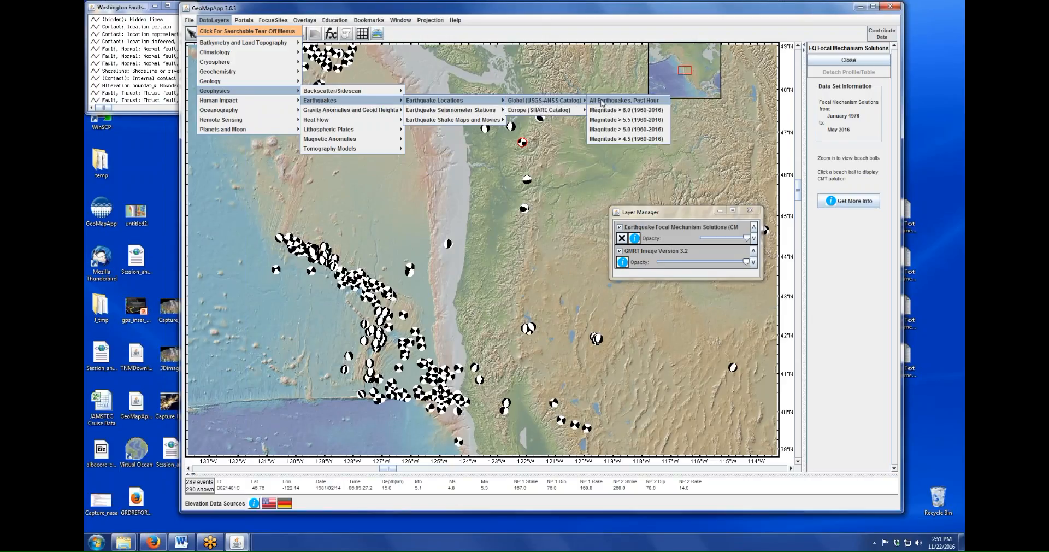
{"action": "left_click", "coordinate": [604, 130]}
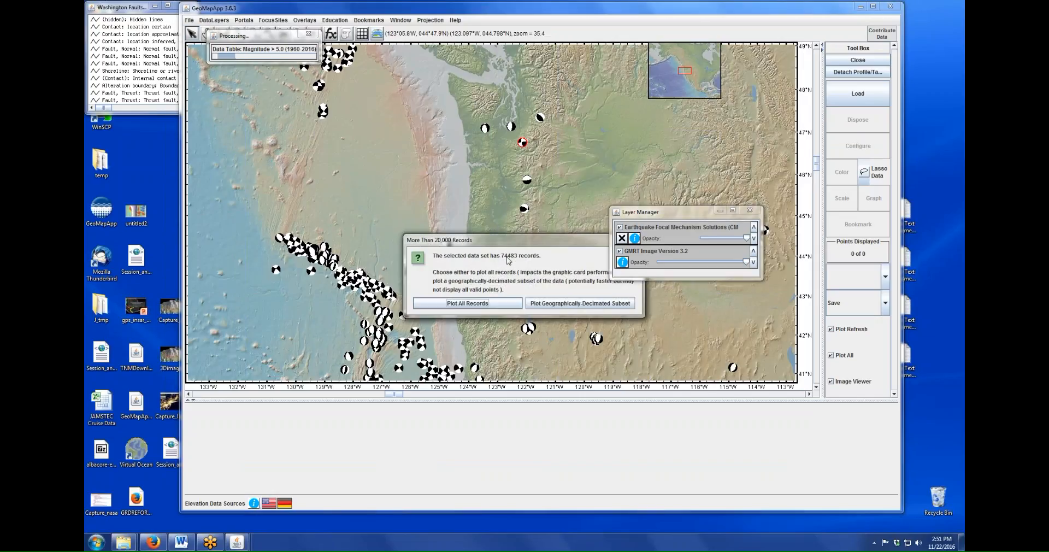
{"action": "left_click", "coordinate": [471, 300]}
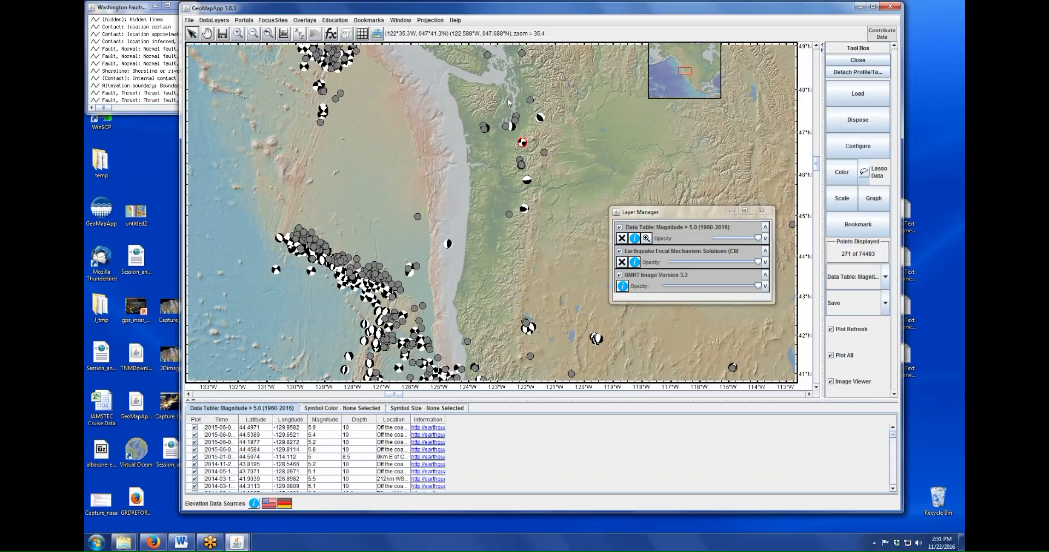
- Look up the table records of individual catalog earthquakes plotted around Puget Sound
{"action": "left_click", "coordinate": [516, 124]}
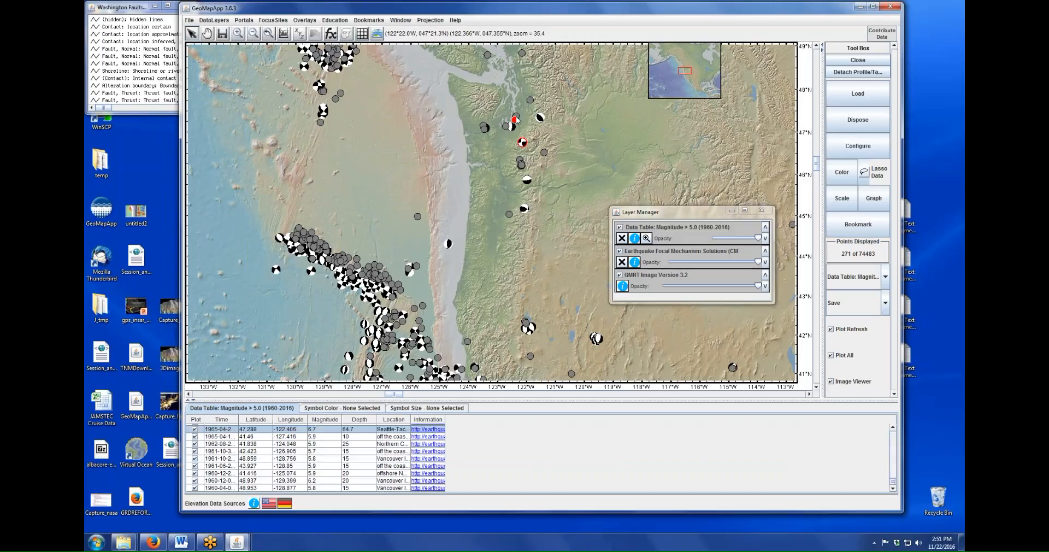
{"action": "left_click", "coordinate": [516, 115]}
{"action": "left_click", "coordinate": [529, 101]}
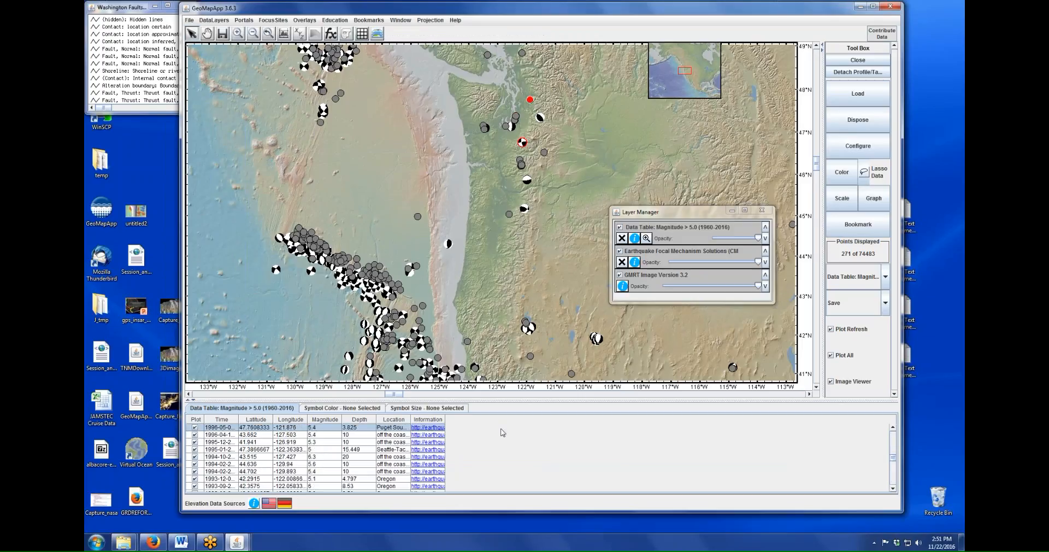
- Widen the earthquake table's Information and Location columns and view the selected Puget Sound event's linked USGS page
{"action": "left_click_drag", "start_coordinate": [444, 419], "coordinate": [656, 418]}
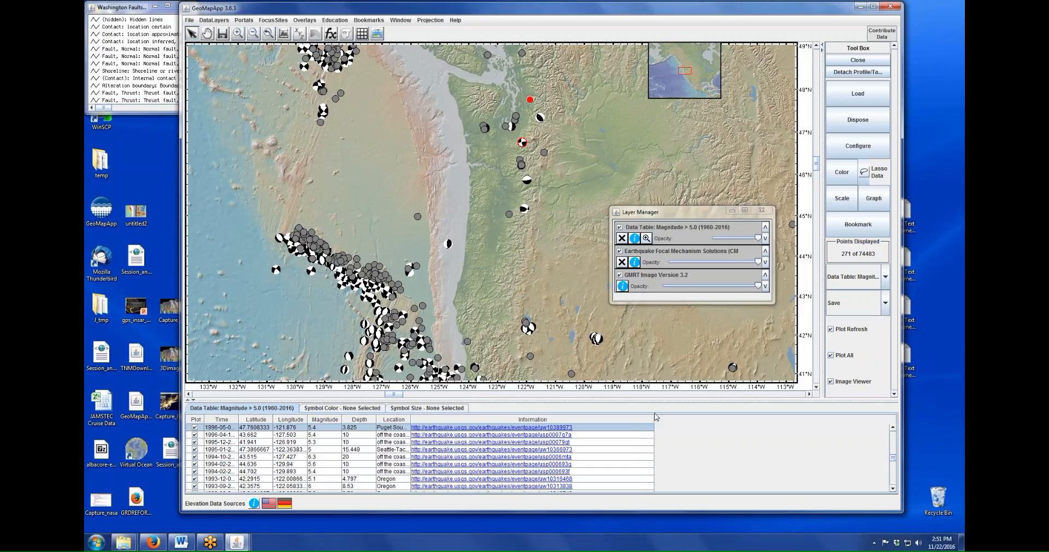
{"action": "left_click", "coordinate": [457, 428]}
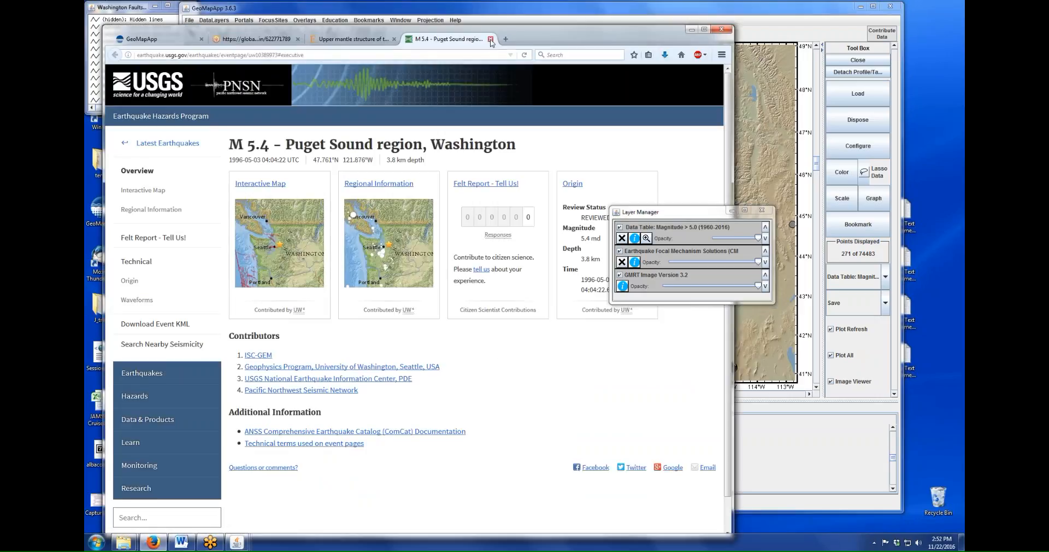
{"action": "left_click", "coordinate": [490, 38]}
{"action": "left_click", "coordinate": [640, 9]}
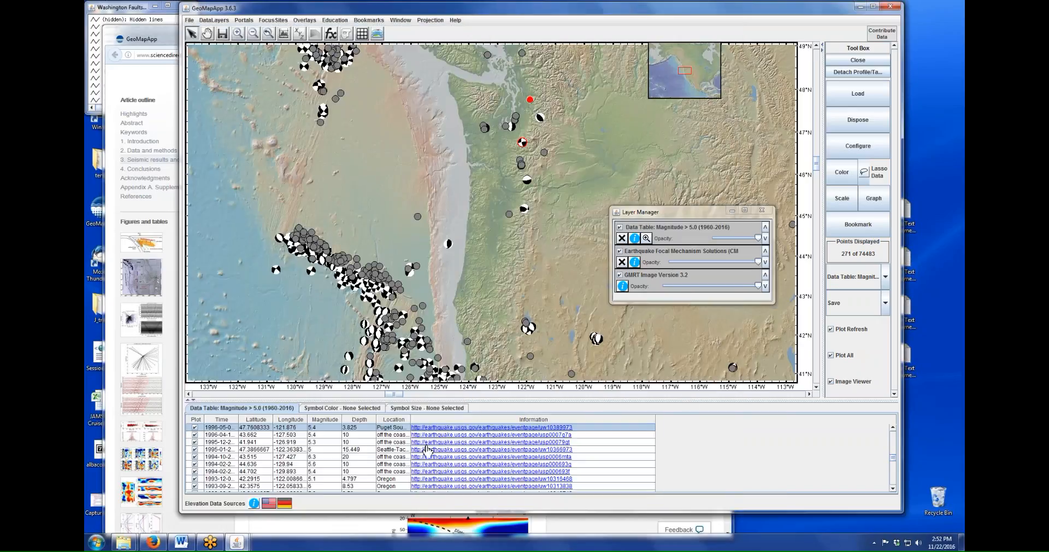
{"action": "left_click_drag", "start_coordinate": [409, 419], "coordinate": [502, 418]}
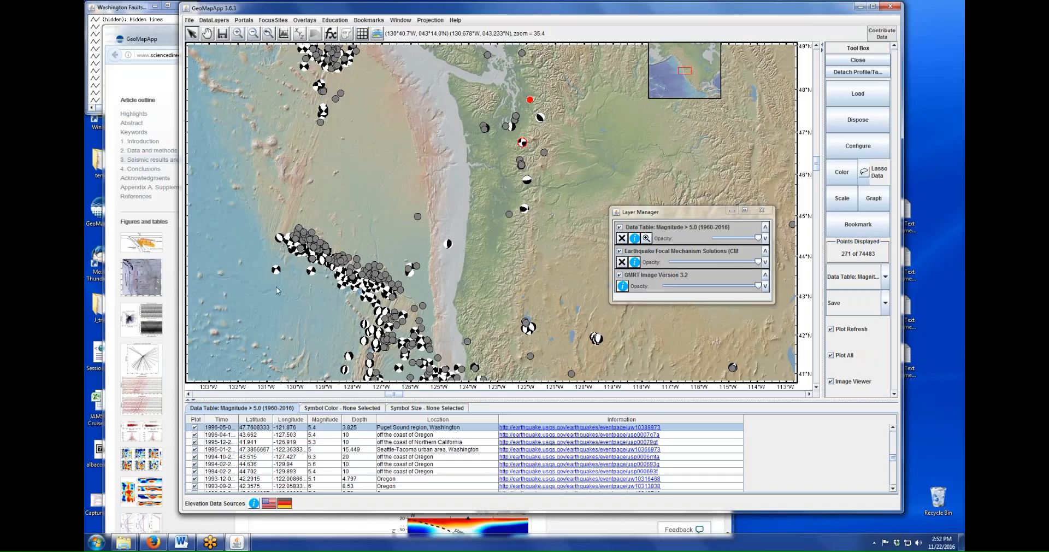
- Start importing a table from a tab-delimited ASCII text file
{"action": "mouse_move", "coordinate": [131, 545]}
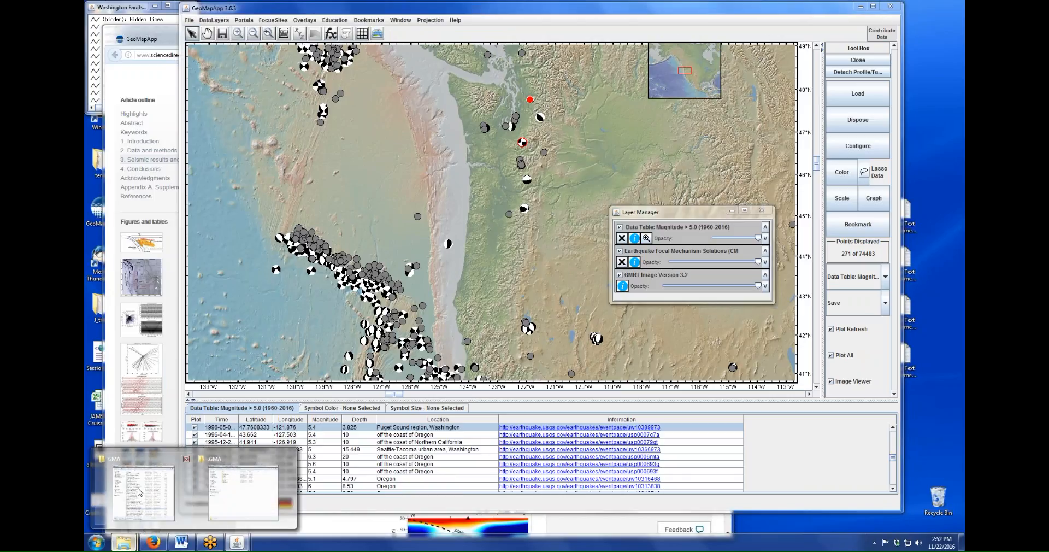
{"action": "mouse_move", "coordinate": [139, 491]}
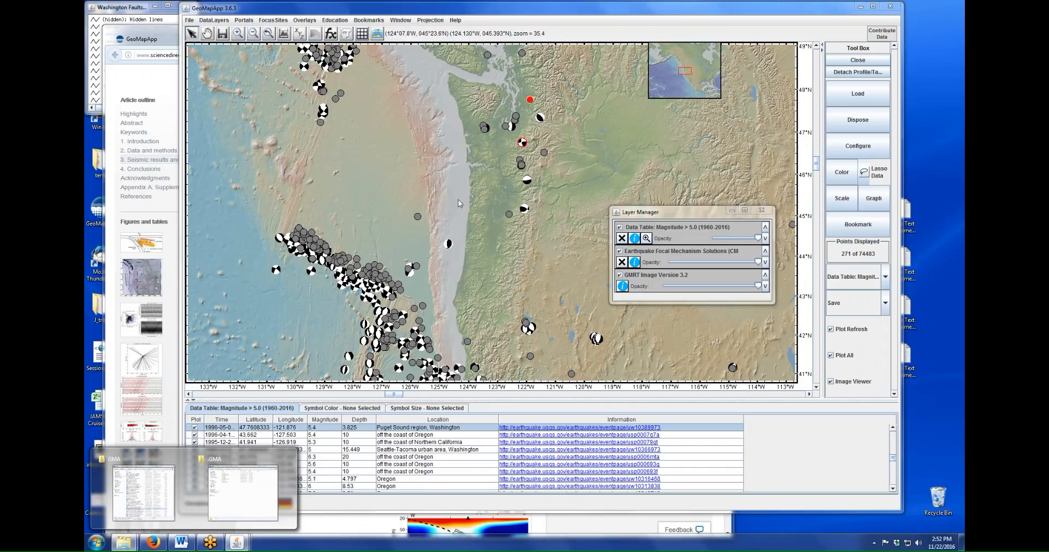
{"action": "left_click", "coordinate": [190, 22]}
{"action": "mouse_move", "coordinate": [208, 82]}
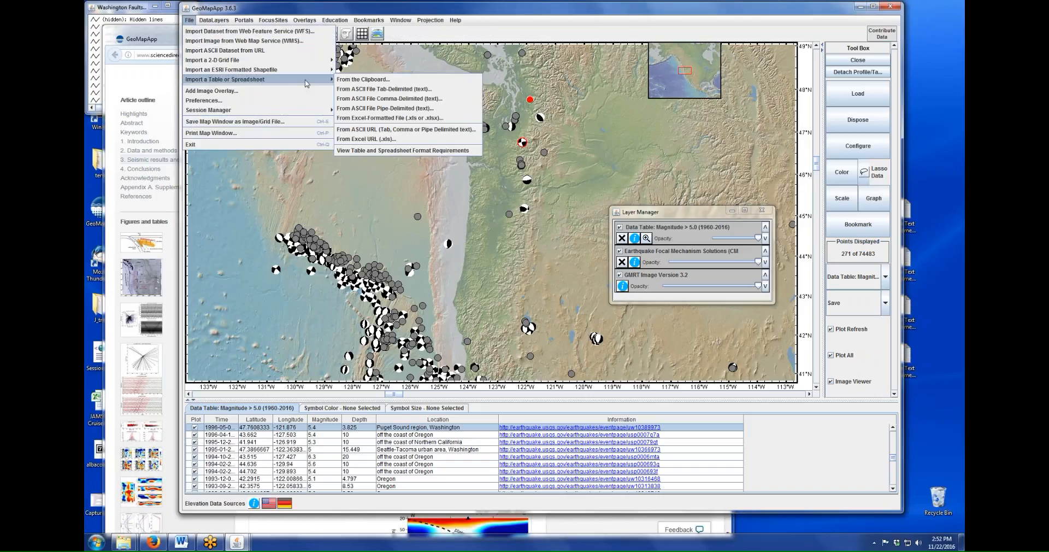
{"action": "left_click", "coordinate": [381, 90]}
{"action": "left_click_drag", "start_coordinate": [580, 167], "coordinate": [467, 145]}
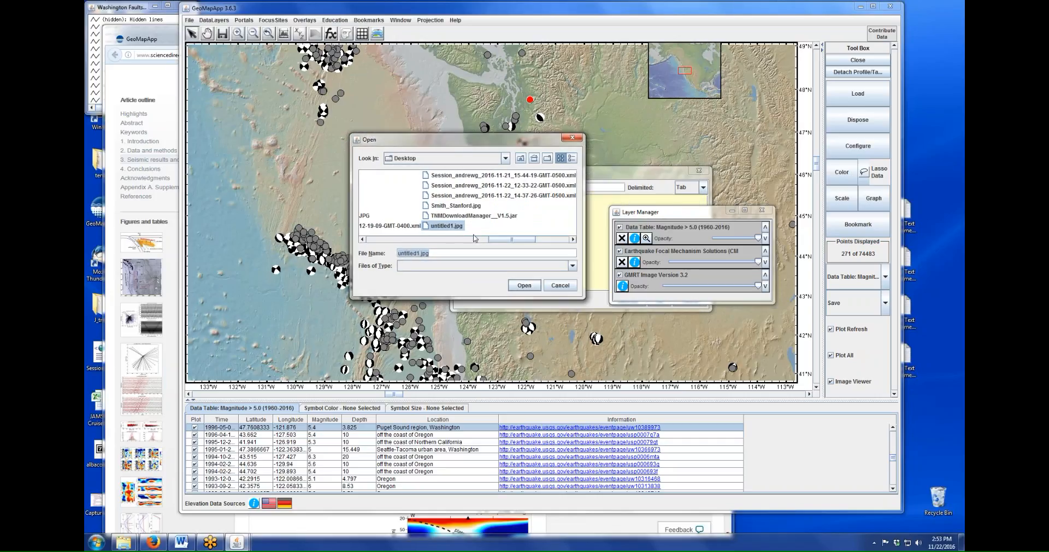
- Open Continental_Heat_Flow_(Pollack_et_al_1993).txt from the webinar_test Heat_Flow folder, under MGDS in Dropbox
{"action": "left_click", "coordinate": [520, 158]}
{"action": "left_click", "coordinate": [440, 240]}
{"action": "double_click", "coordinate": [380, 175]}
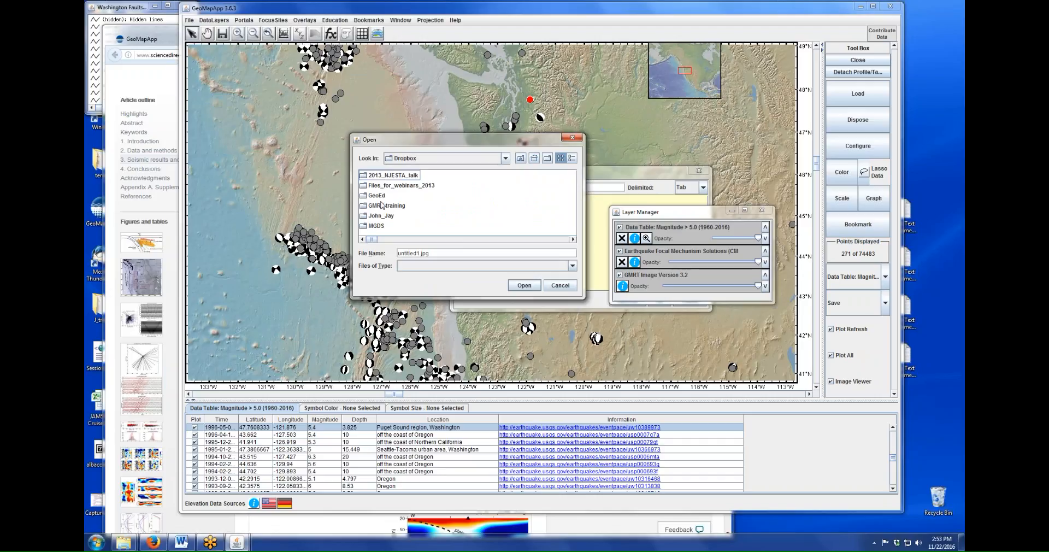
{"action": "double_click", "coordinate": [382, 225]}
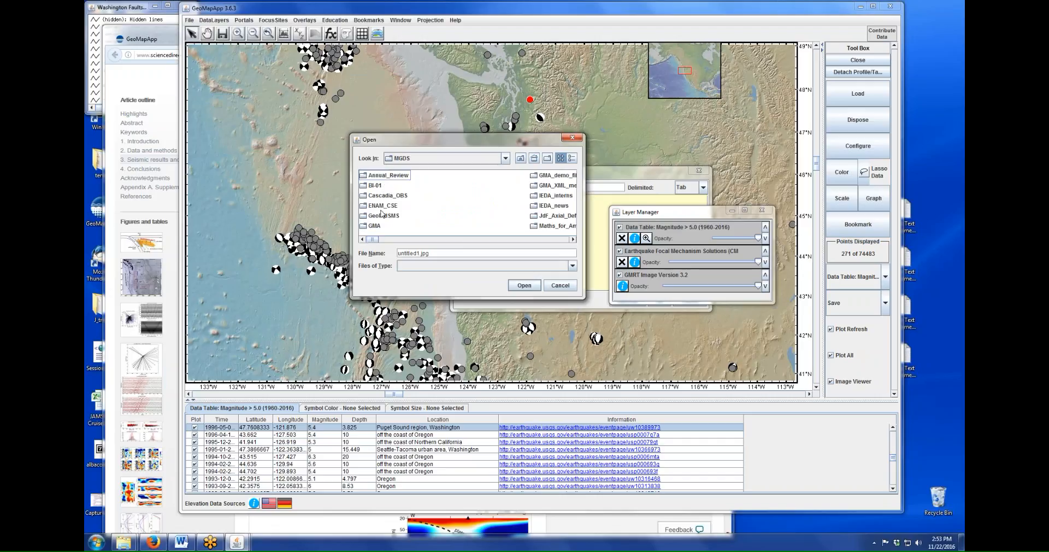
{"action": "double_click", "coordinate": [546, 175]}
{"action": "left_click", "coordinate": [388, 221]}
{"action": "double_click", "coordinate": [386, 222]}
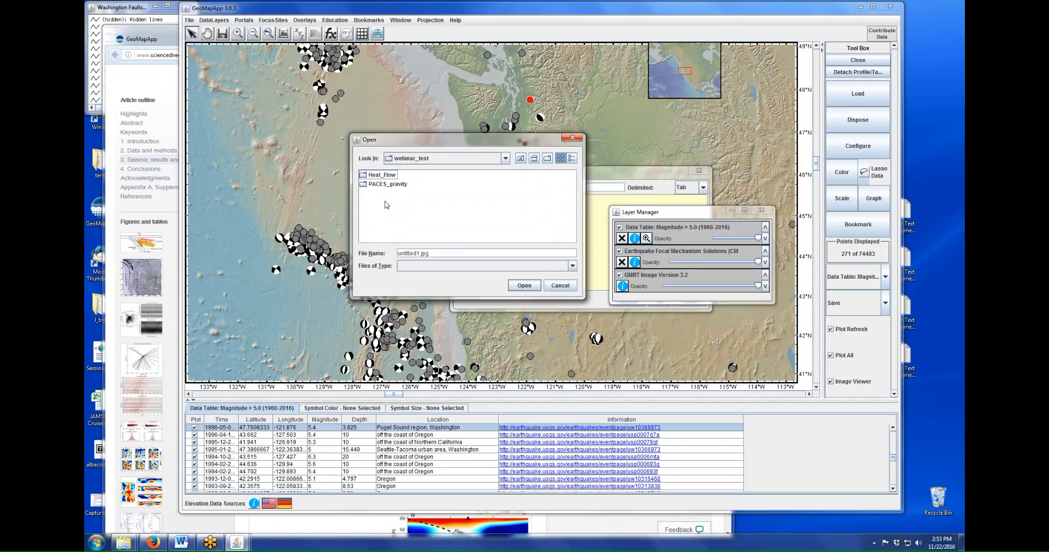
{"action": "double_click", "coordinate": [381, 176]}
{"action": "left_click", "coordinate": [400, 180]}
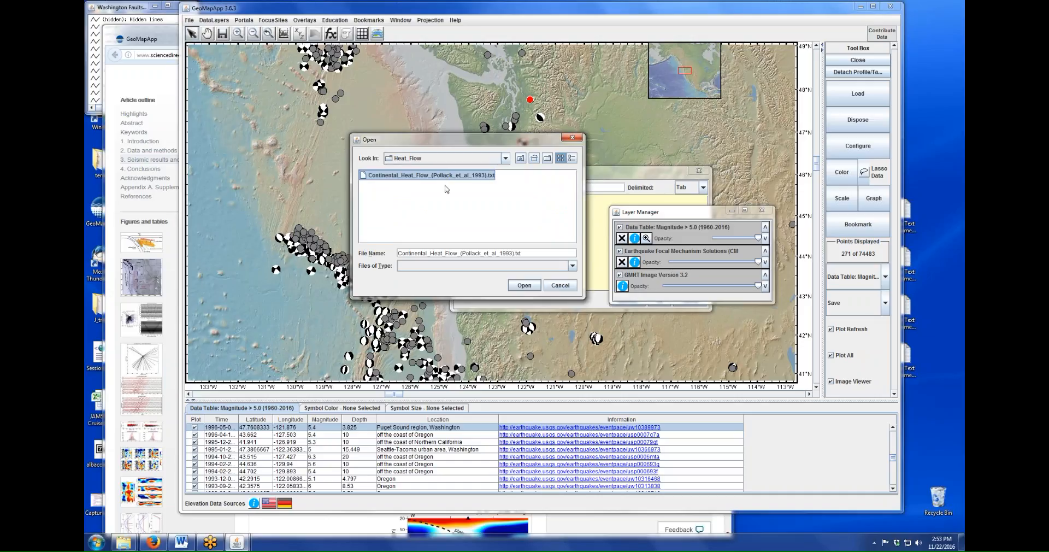
{"action": "left_click", "coordinate": [523, 287]}
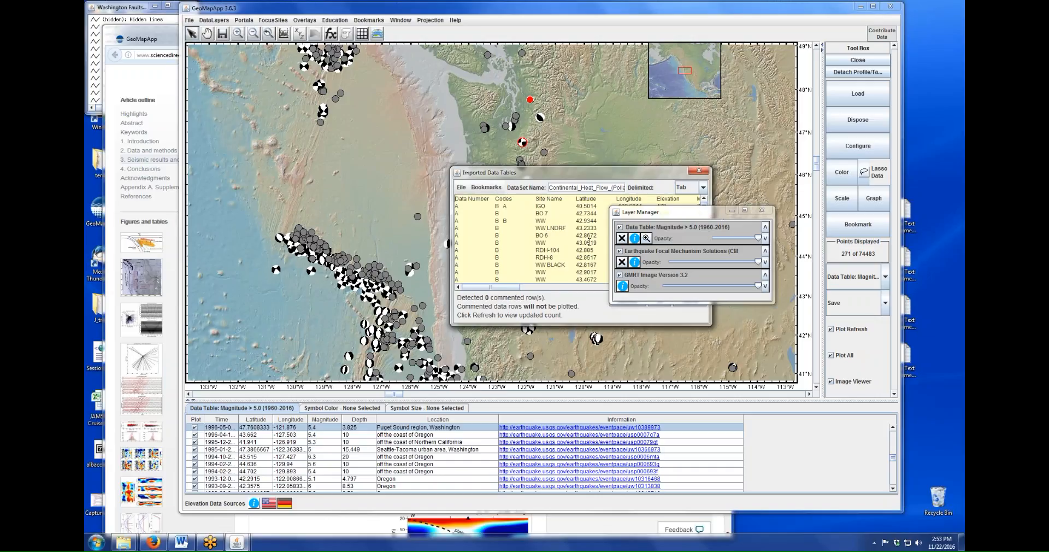
- Import the continental heat flow table and configure it with square symbols, about 150 percent symbol size, and editable data cells and points
{"action": "left_click_drag", "start_coordinate": [599, 178], "coordinate": [493, 156]}
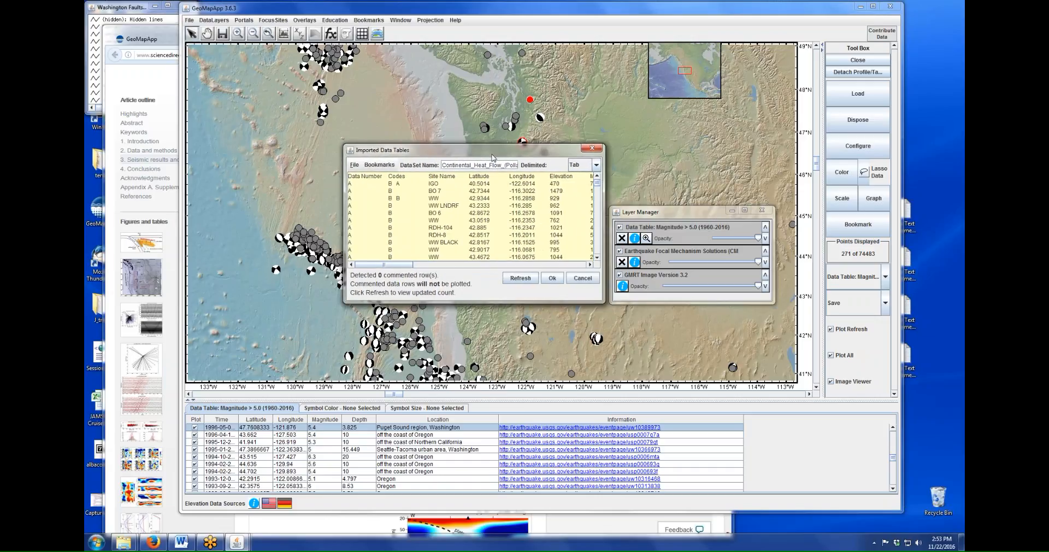
{"action": "left_click", "coordinate": [552, 278]}
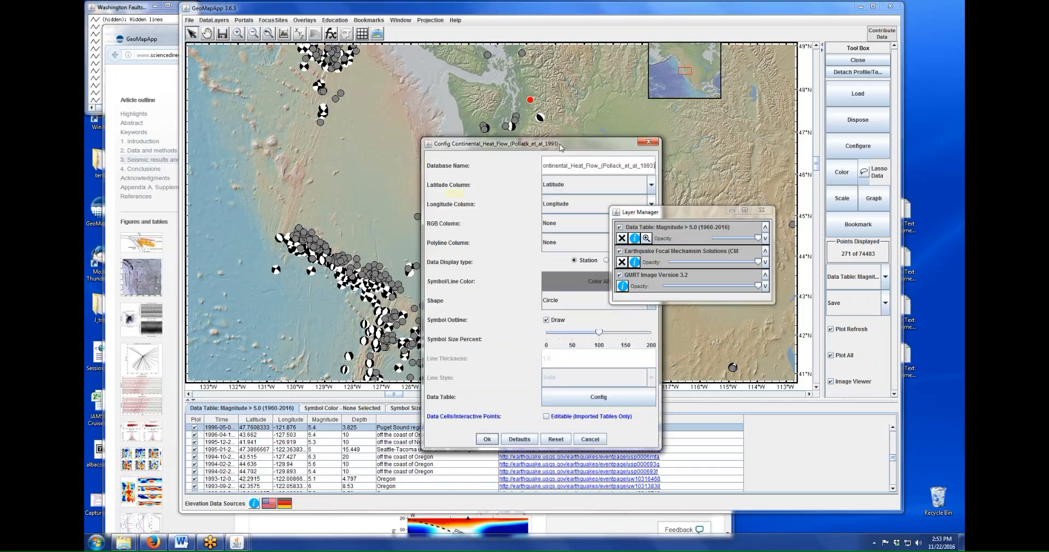
{"action": "left_click_drag", "start_coordinate": [560, 146], "coordinate": [463, 115]}
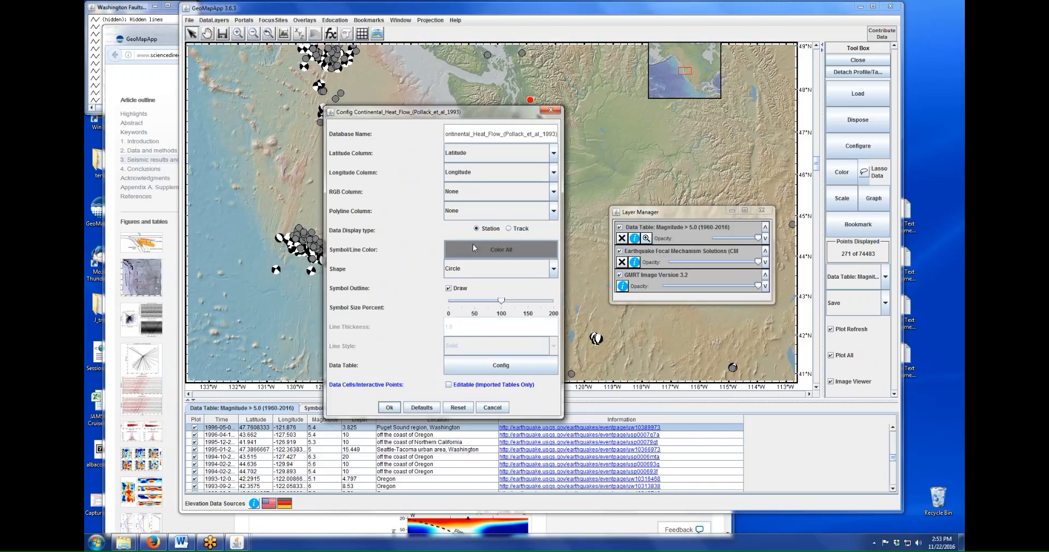
{"action": "left_click", "coordinate": [477, 272]}
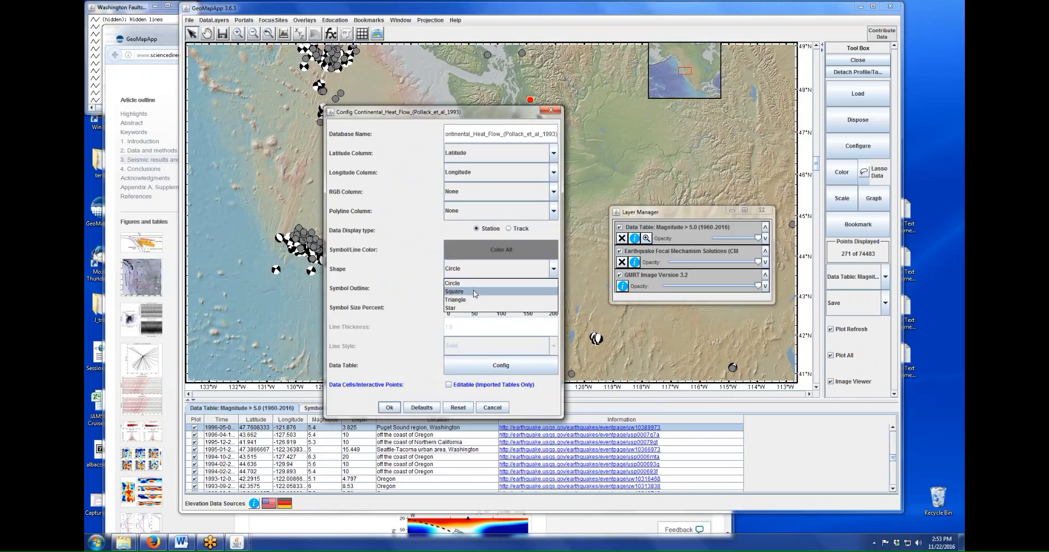
{"action": "left_click", "coordinate": [475, 292]}
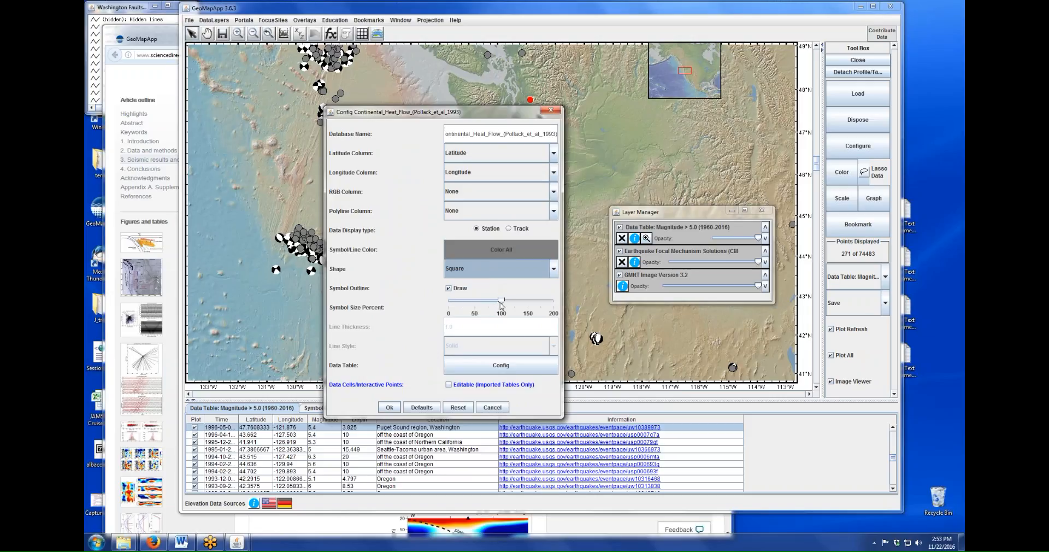
{"action": "left_click_drag", "start_coordinate": [501, 301], "coordinate": [529, 302]}
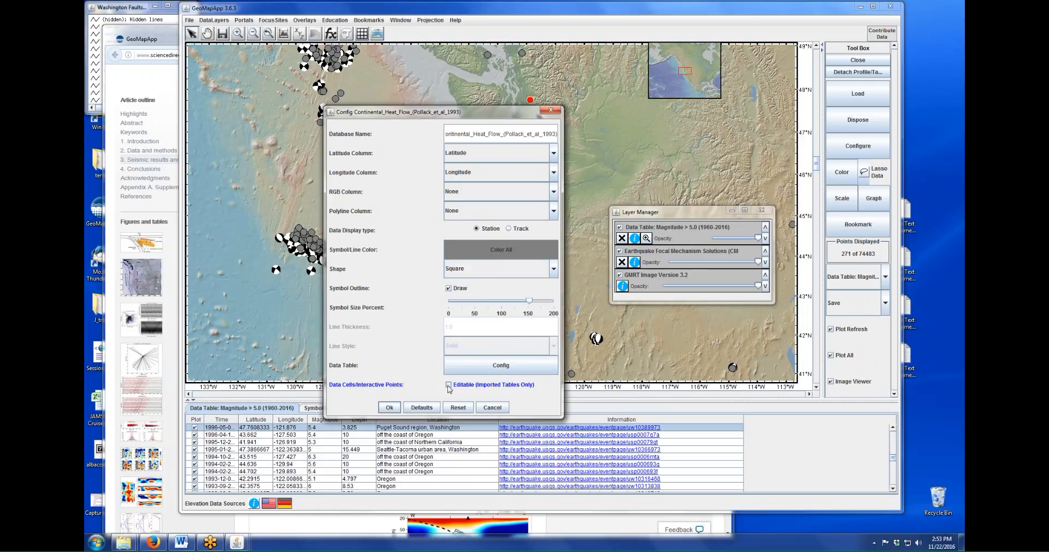
{"action": "left_click", "coordinate": [448, 385]}
{"action": "left_click", "coordinate": [393, 408]}
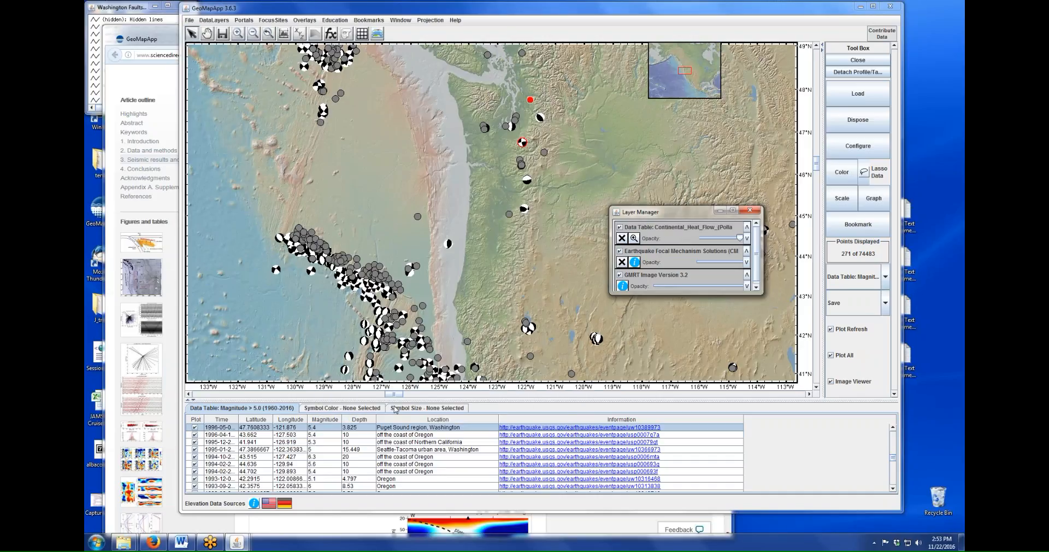
- Color the imported continental heat flow stations by their Heat Flow values
{"action": "left_click_drag", "start_coordinate": [681, 214], "coordinate": [452, 389]}
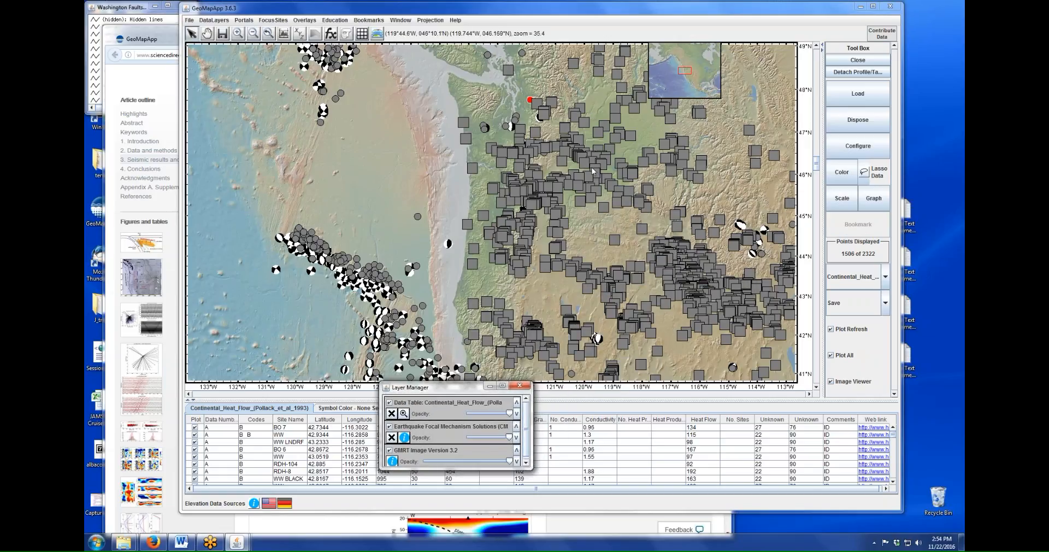
{"action": "left_click", "coordinate": [842, 171]}
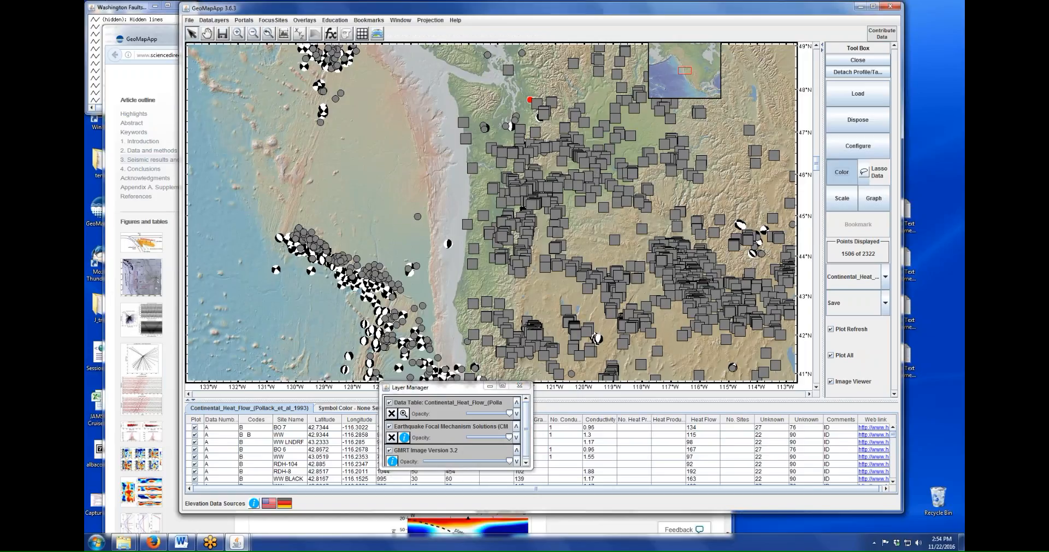
{"action": "left_click", "coordinate": [596, 274]}
{"action": "left_click", "coordinate": [528, 264]}
{"action": "left_click", "coordinate": [525, 310]}
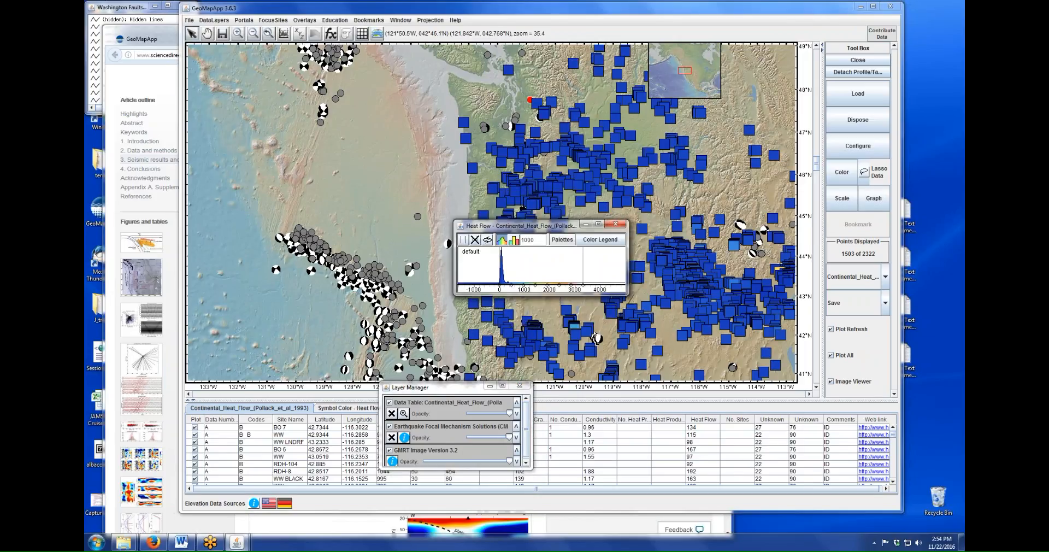
- Narrow the heat flow color scale to the main histogram peak and move the color and Layer Manager windows over the ocean
{"action": "left_click_drag", "start_coordinate": [583, 268], "coordinate": [508, 262]}
{"action": "left_click_drag", "start_coordinate": [547, 226], "coordinate": [383, 229]}
{"action": "left_click_drag", "start_coordinate": [419, 263], "coordinate": [377, 163]}
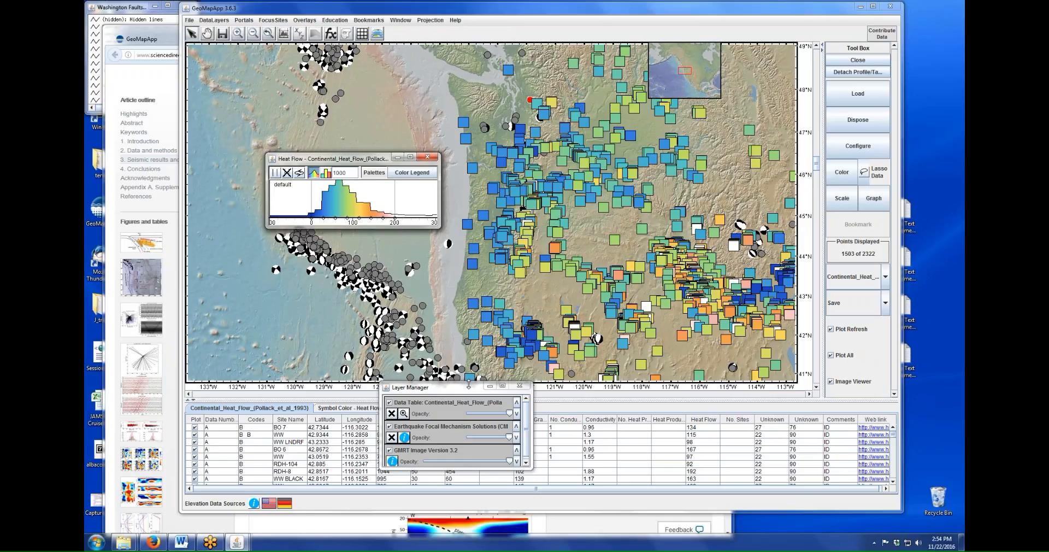
{"action": "left_click_drag", "start_coordinate": [461, 388], "coordinate": [363, 245]}
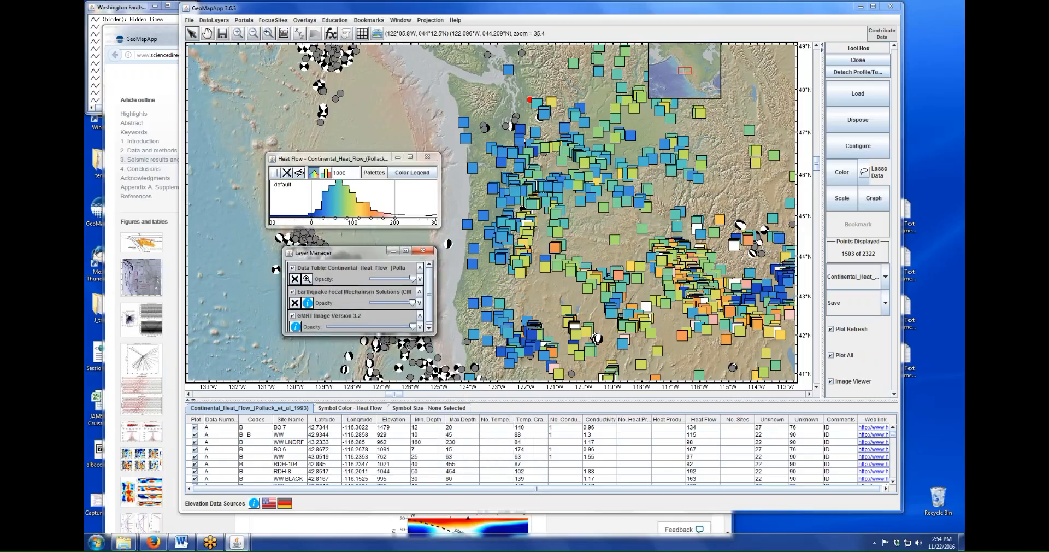
- Relocate heat flow station BM-RDH on the map, first to about 47.15°N, 117.84°W and finally to about 44.84°N, 120.09°W
{"action": "left_click", "coordinate": [603, 210]}
{"action": "left_click_drag", "start_coordinate": [603, 209], "coordinate": [649, 129]}
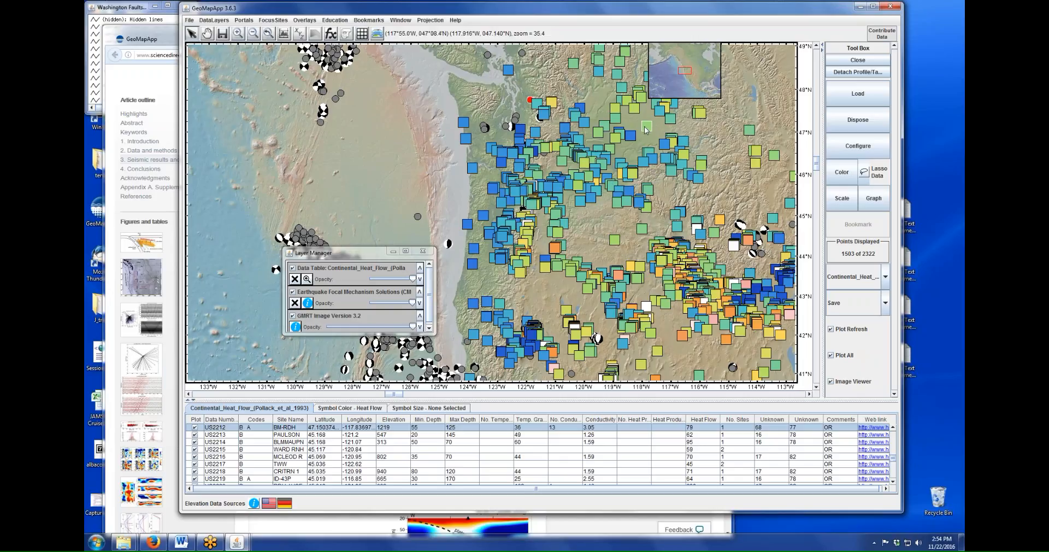
{"action": "left_click_drag", "start_coordinate": [645, 129], "coordinate": [582, 225]}
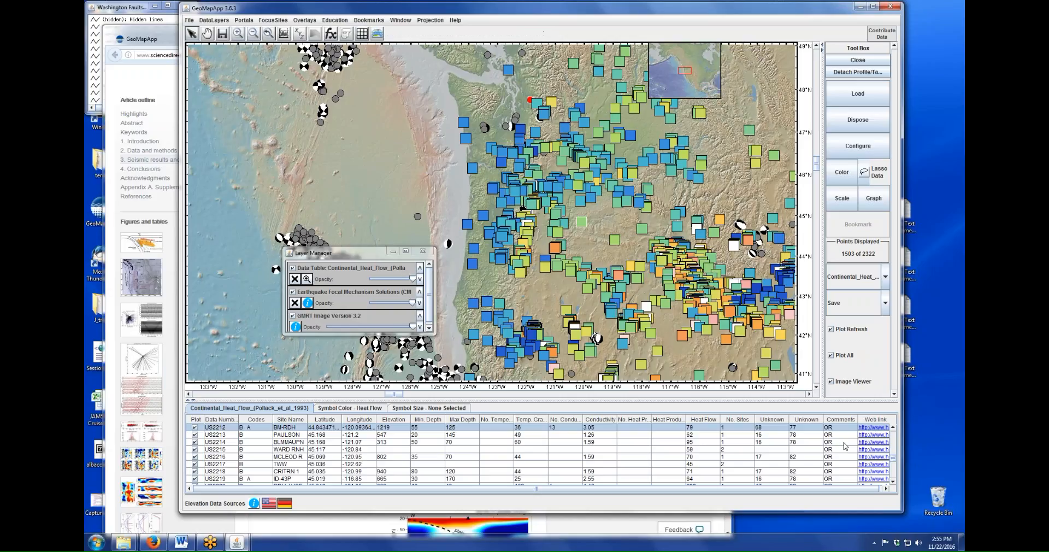
- Switch to Windows Explorer and open the PACES_gravity folder inside webinar_test, under GMA_demo_files in the MGDS Dropbox folder
{"action": "left_click", "coordinate": [896, 544]}
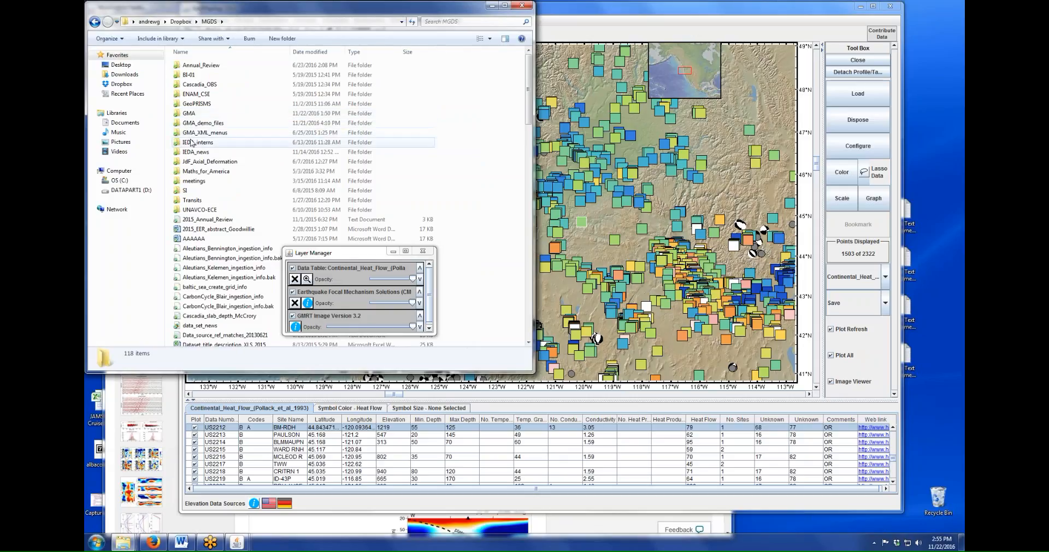
{"action": "double_click", "coordinate": [189, 114]}
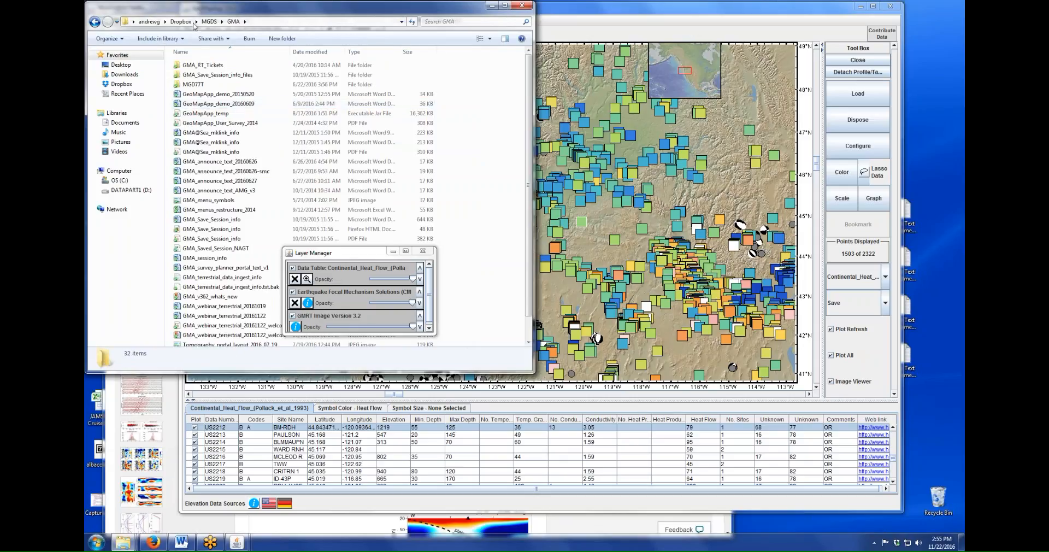
{"action": "left_click", "coordinate": [210, 21]}
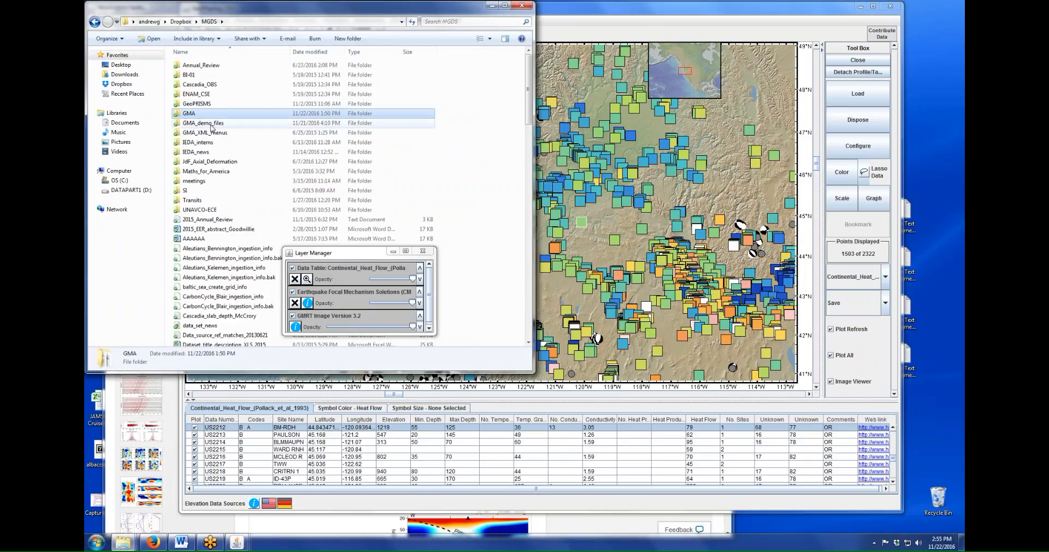
{"action": "double_click", "coordinate": [210, 124]}
{"action": "double_click", "coordinate": [193, 113]}
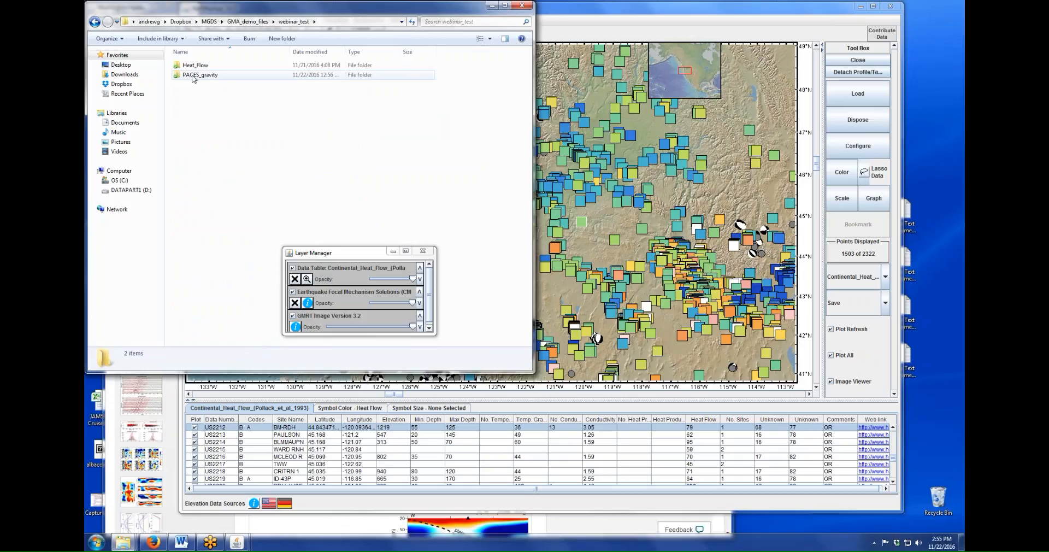
{"action": "double_click", "coordinate": [192, 76]}
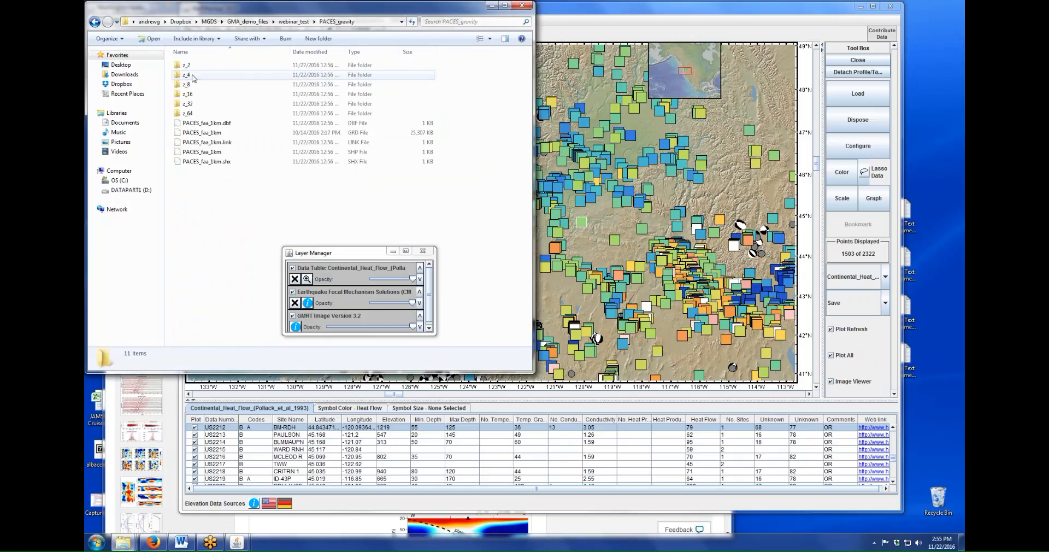
- Delete the z_ folders and the PACES_faa_1km dbf, link, shp and shx files, keeping only the GRD file, and return to GeoMapApp
{"action": "left_click", "coordinate": [187, 125], "text": "shift"}
{"action": "right_click", "coordinate": [188, 123]}
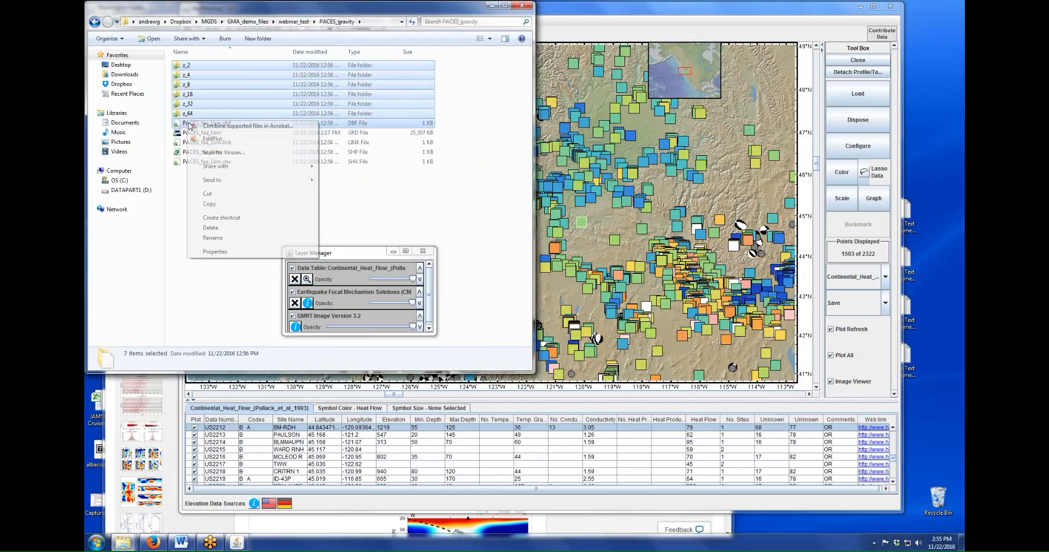
{"action": "left_click", "coordinate": [212, 229]}
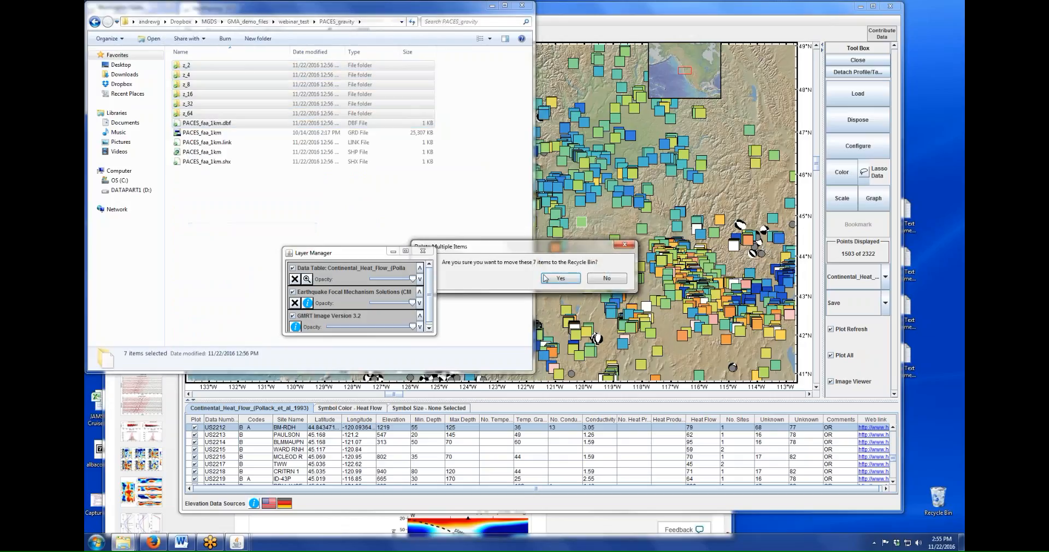
{"action": "key", "text": "Return"}
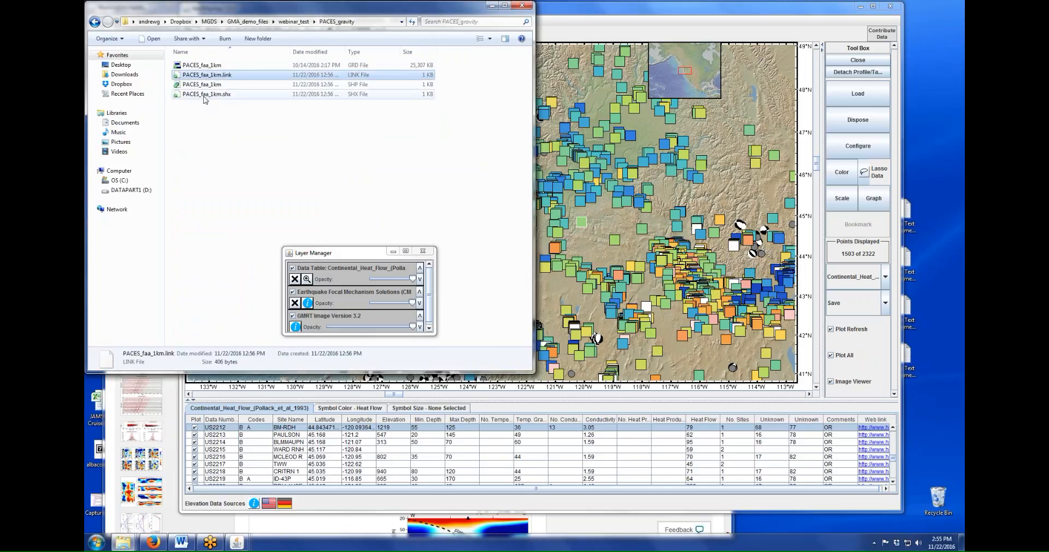
{"action": "left_click", "coordinate": [205, 96], "text": "shift"}
{"action": "right_click", "coordinate": [204, 97]}
{"action": "left_click", "coordinate": [232, 192]}
{"action": "key", "text": "Return"}
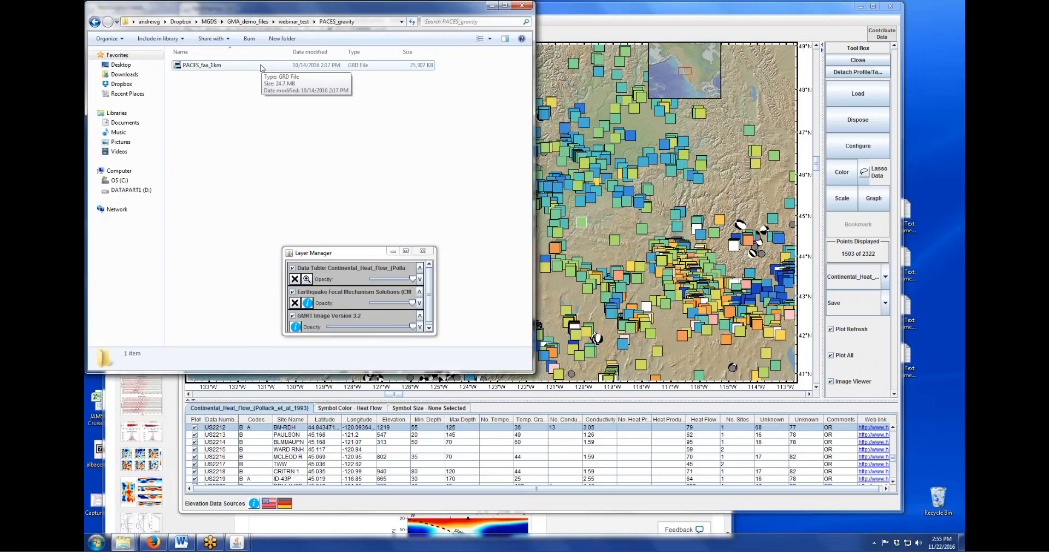
{"action": "left_click_drag", "start_coordinate": [306, 12], "coordinate": [418, 49]}
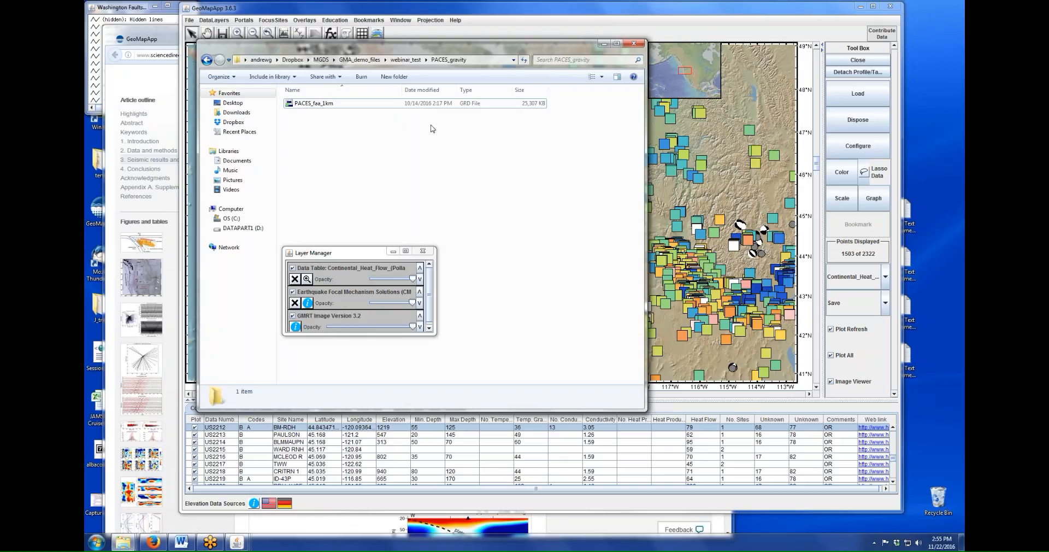
{"action": "left_click", "coordinate": [603, 43]}
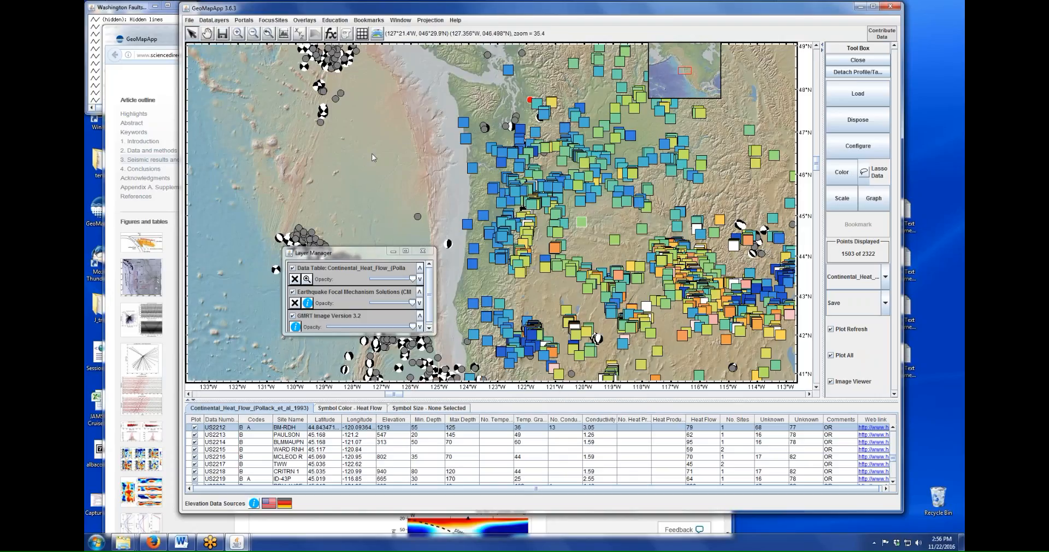
- Start importing a 2-D grid from the local file system with NetCDF grid as the grid type
{"action": "left_click", "coordinate": [189, 20]}
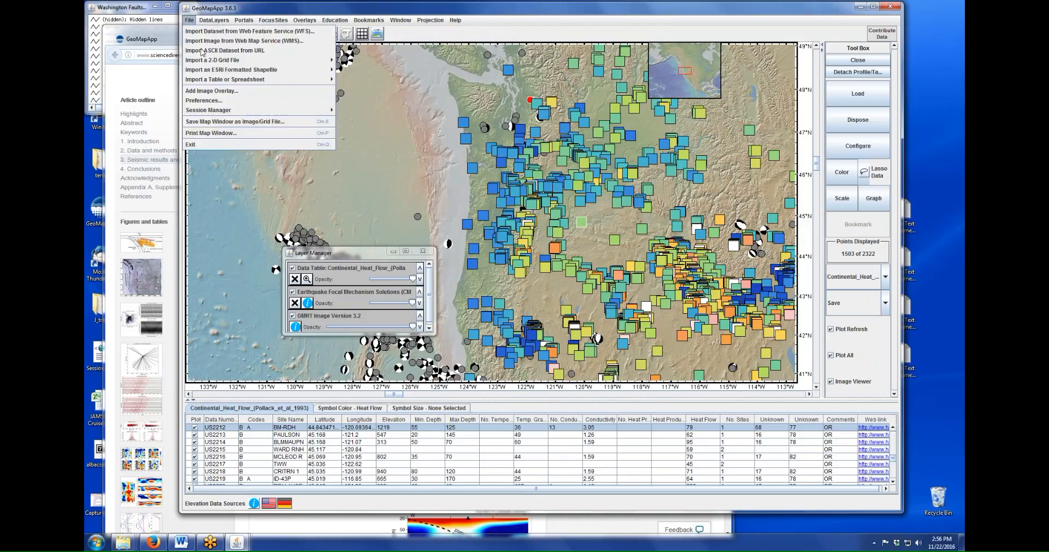
{"action": "mouse_move", "coordinate": [207, 63]}
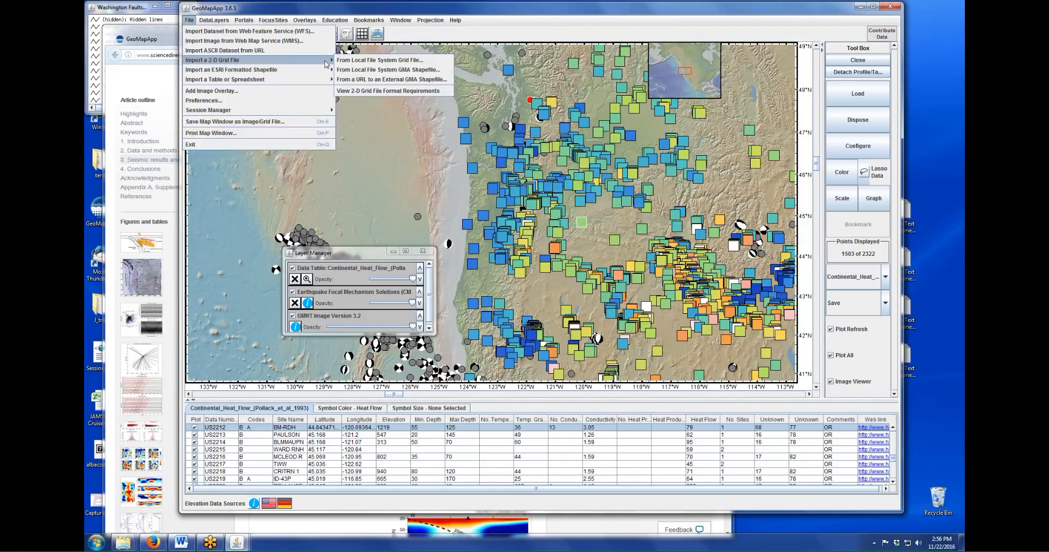
{"action": "left_click", "coordinate": [363, 61]}
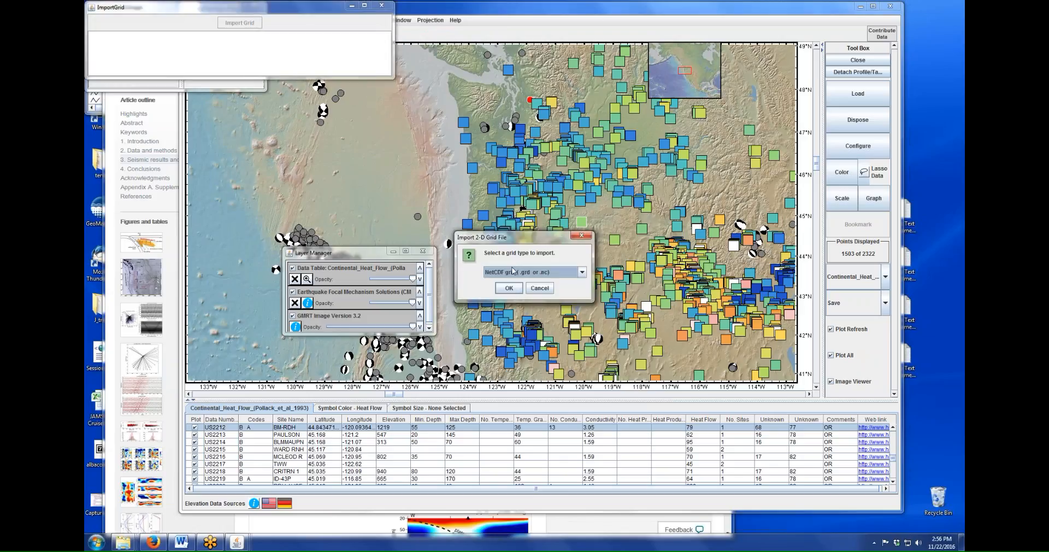
{"action": "left_click", "coordinate": [520, 272]}
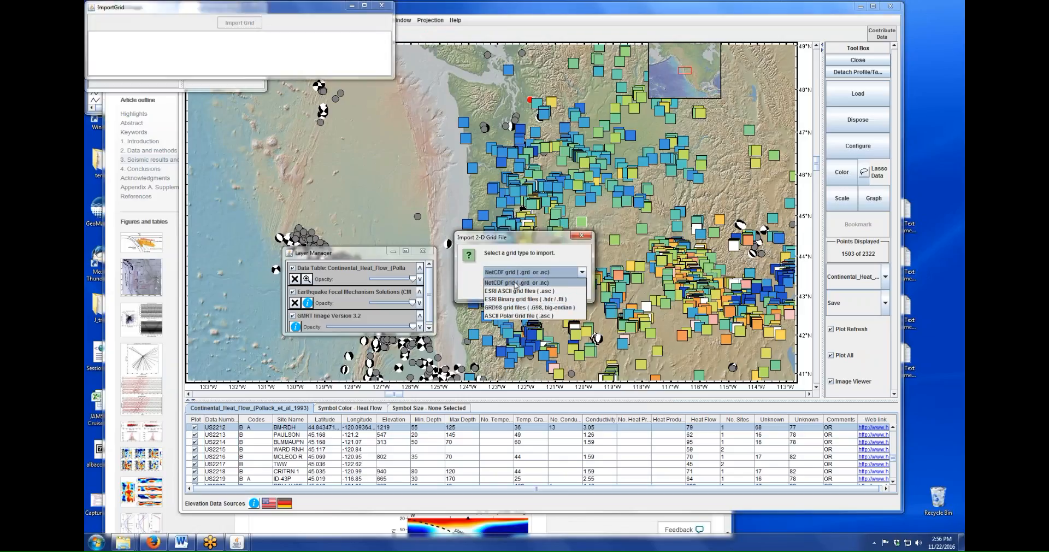
{"action": "left_click", "coordinate": [508, 274]}
{"action": "left_click", "coordinate": [508, 287]}
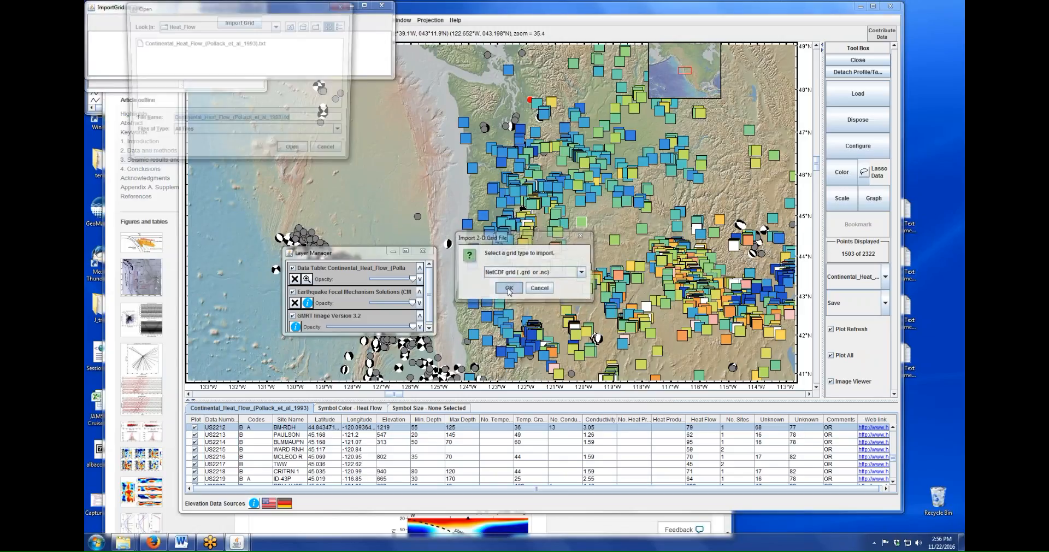
- Open PACES_faa_1km.grd from the PACES_gravity folder in webinar_test
{"action": "left_click", "coordinate": [292, 26]}
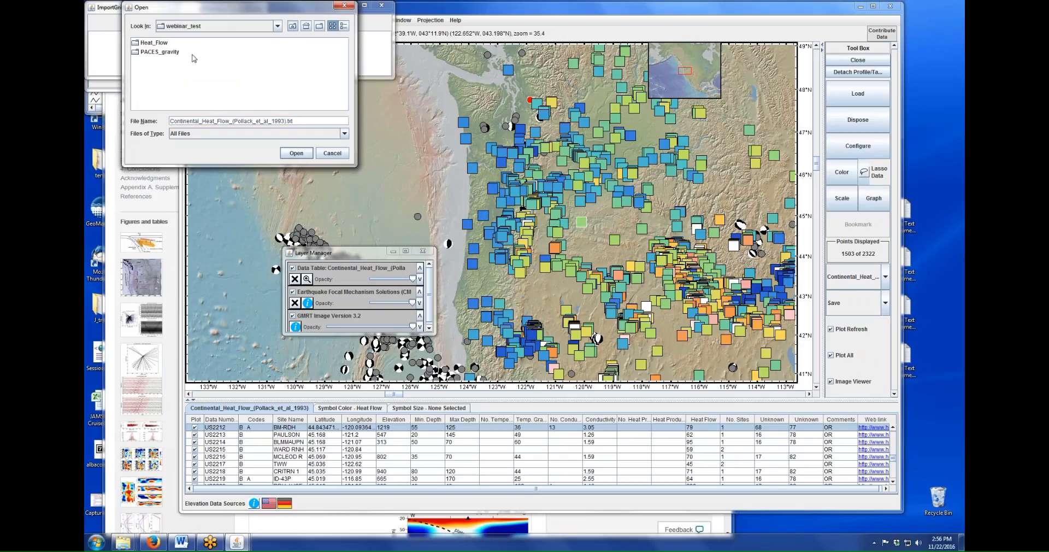
{"action": "double_click", "coordinate": [153, 53]}
{"action": "left_click", "coordinate": [159, 44]}
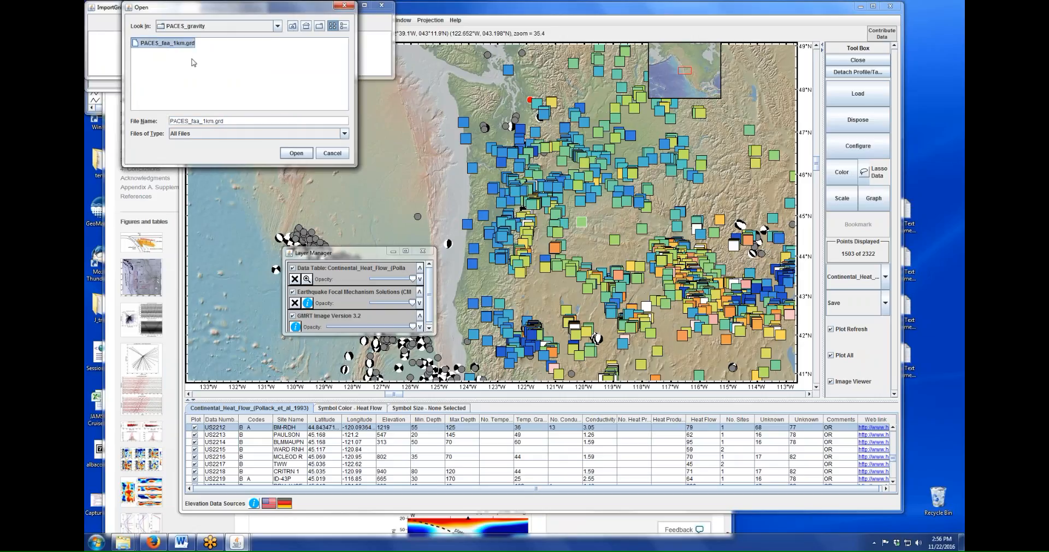
{"action": "left_click", "coordinate": [295, 154]}
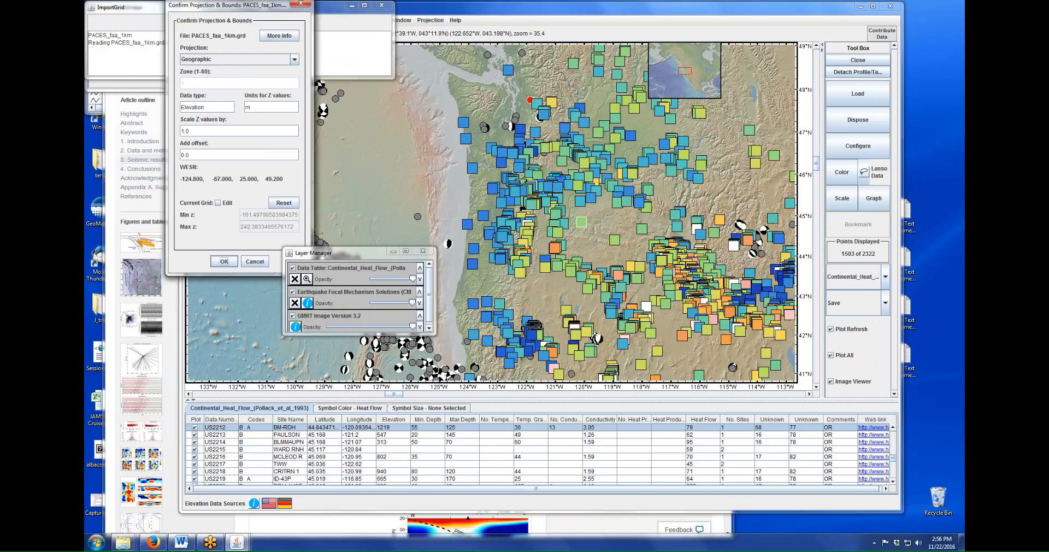
- Load the gravity grid with the Geographic projection and default bounds, and turn off its sun illumination
{"action": "left_click", "coordinate": [224, 261]}
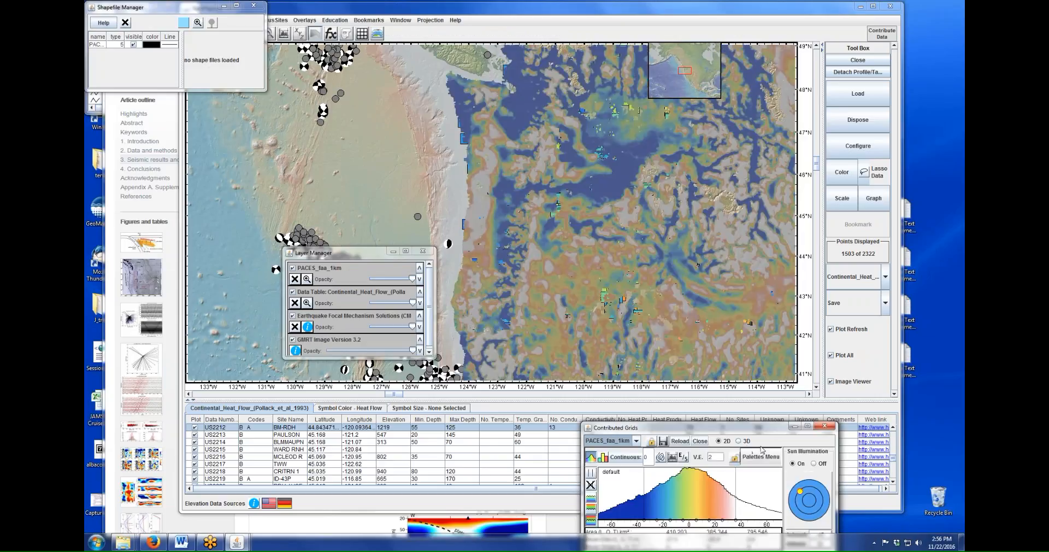
{"action": "left_click", "coordinate": [813, 463]}
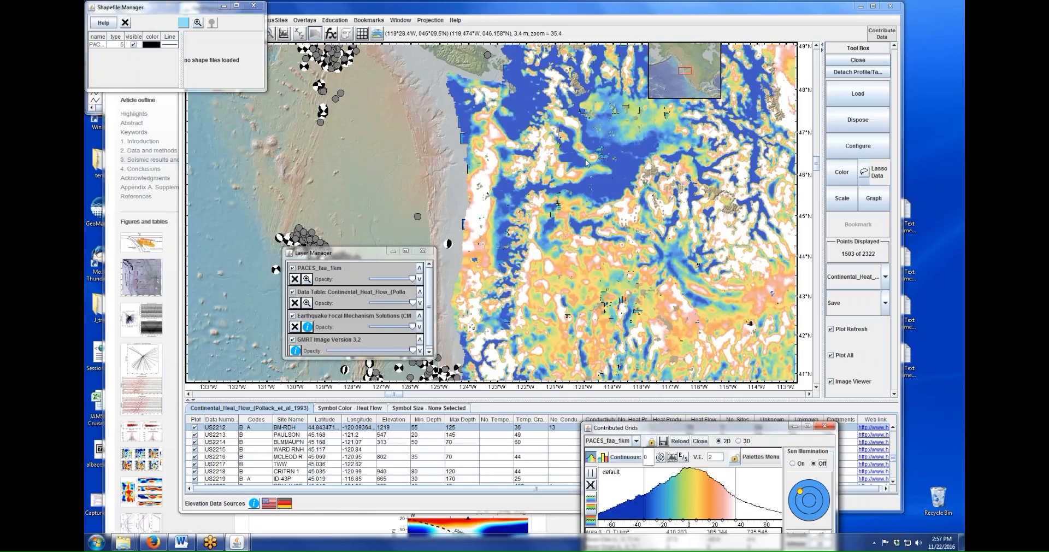
- Reorder the overlay layers with the earthquake focal mechanisms on top, then the continental heat flow table, then the PACES_faa_1km grid
{"action": "left_click", "coordinate": [376, 34]}
{"action": "left_click_drag", "start_coordinate": [855, 41], "coordinate": [326, 206]}
{"action": "left_click", "coordinate": [403, 241]}
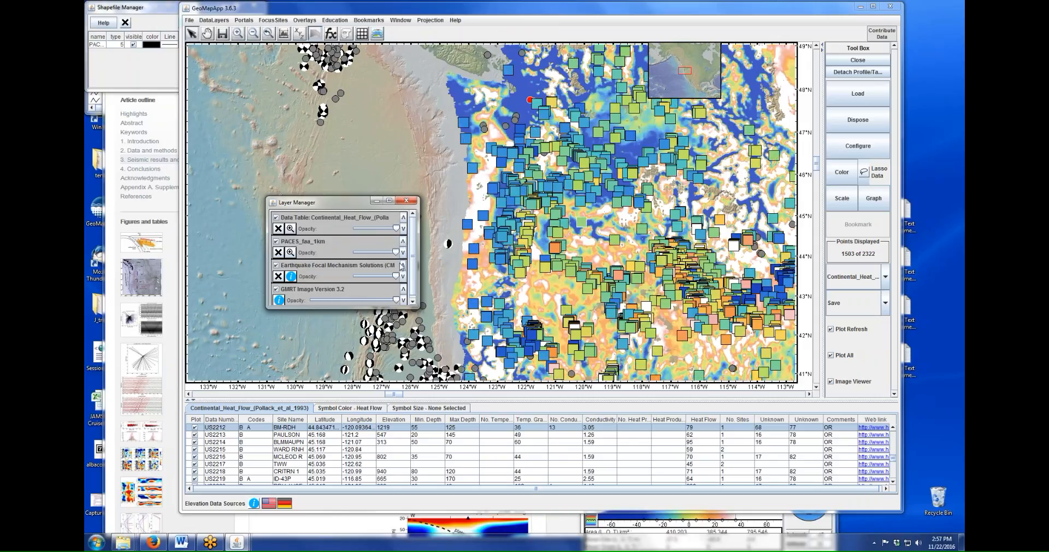
{"action": "left_click", "coordinate": [403, 265]}
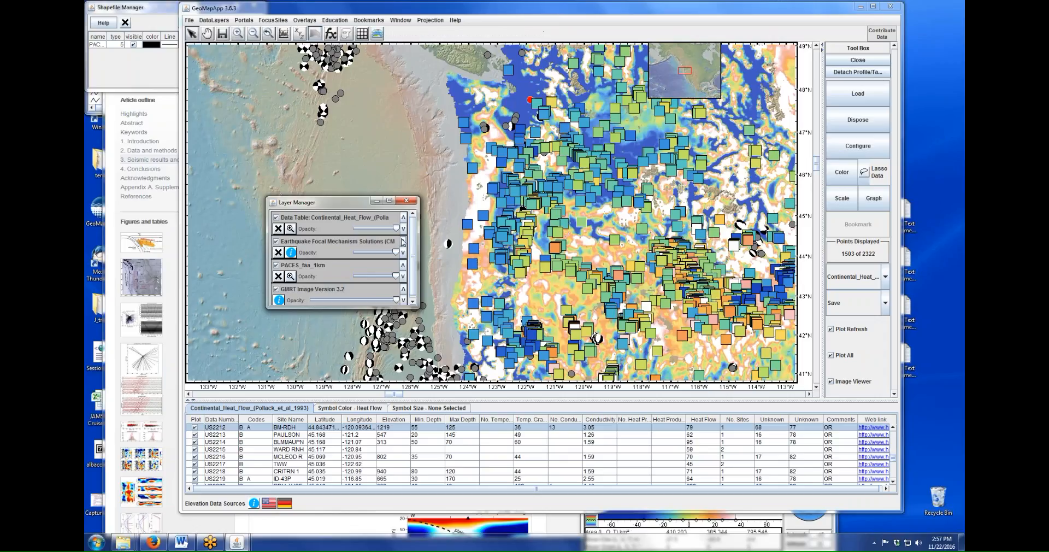
{"action": "left_click", "coordinate": [404, 242]}
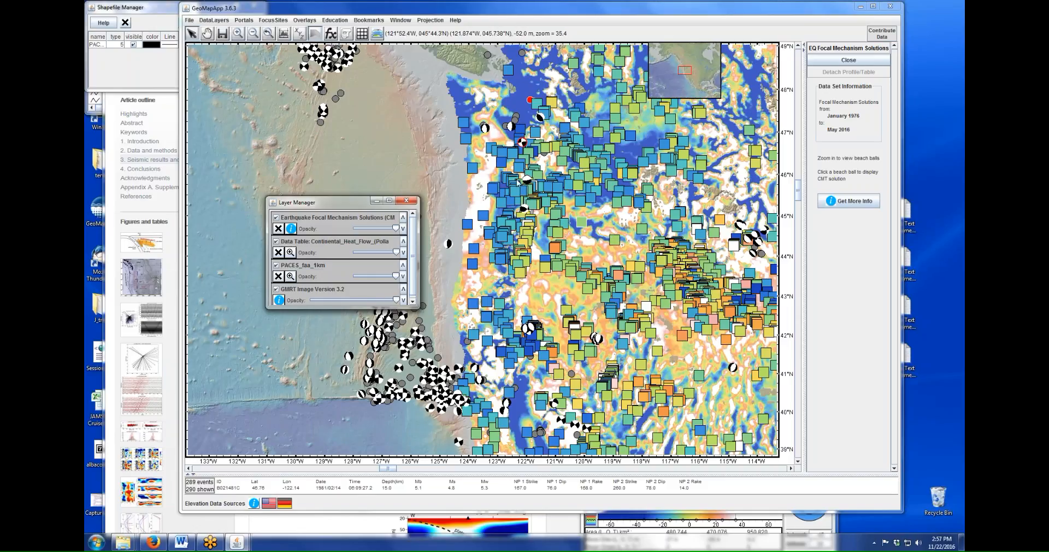
- Look at the Session Manager options for saving the current session and importing saved sessions
{"action": "left_click", "coordinate": [189, 20]}
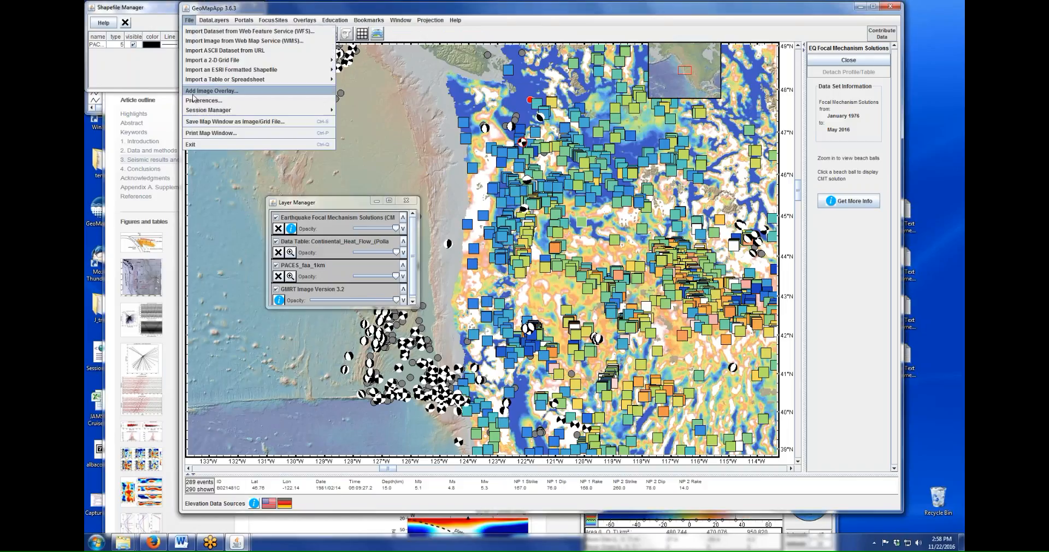
{"action": "mouse_move", "coordinate": [198, 111]}
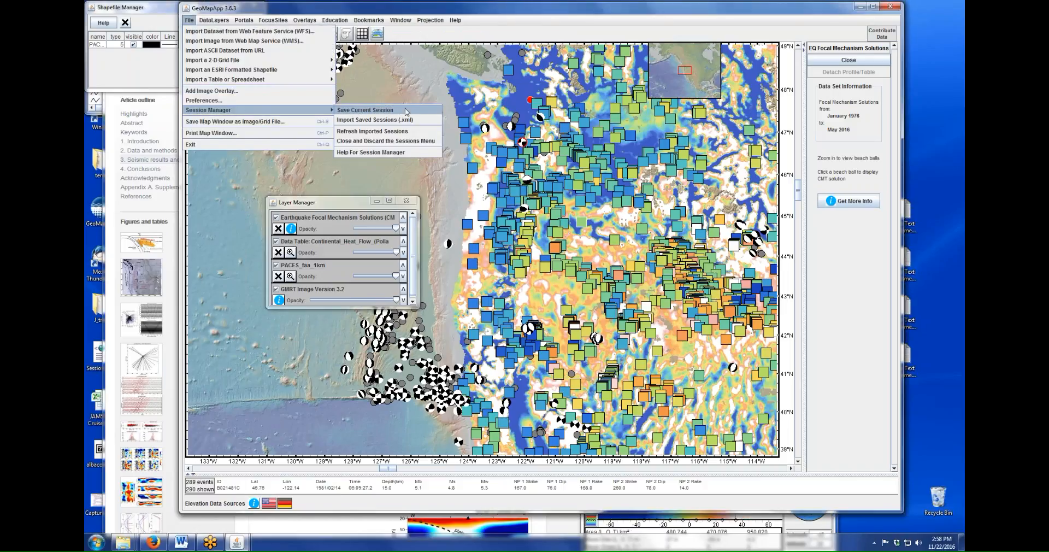
{"action": "left_click", "coordinate": [409, 10]}
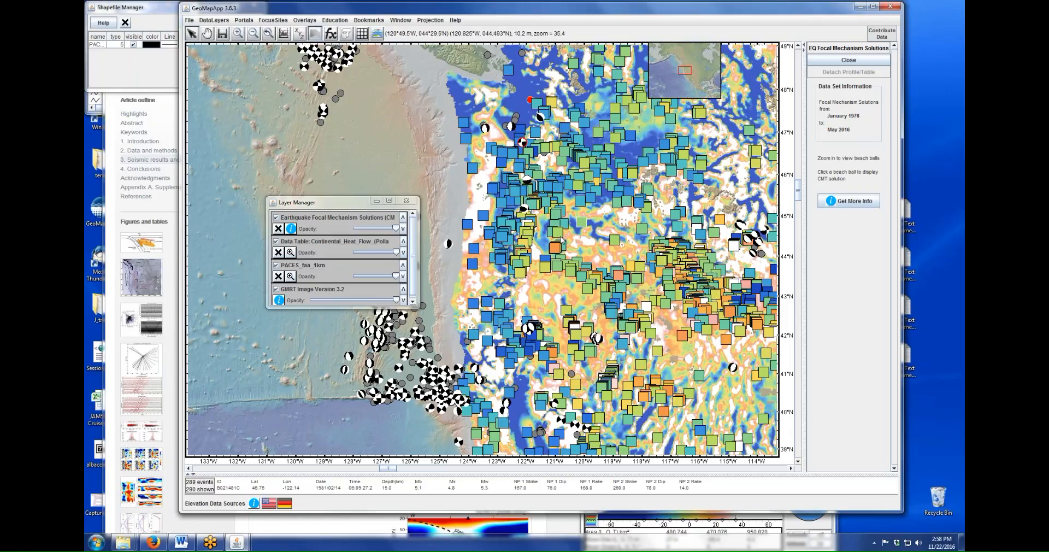
{"action": "left_click", "coordinate": [590, 13]}
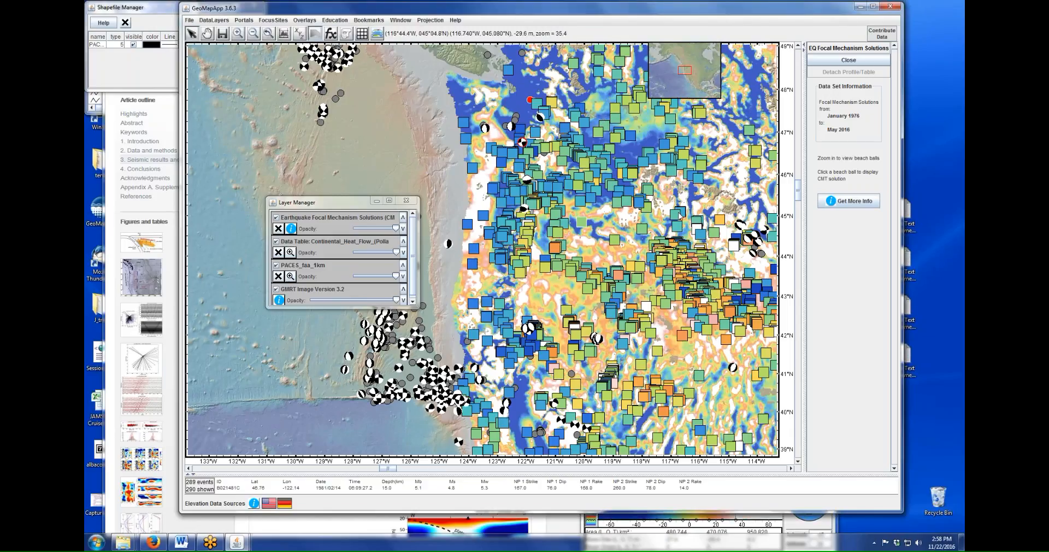
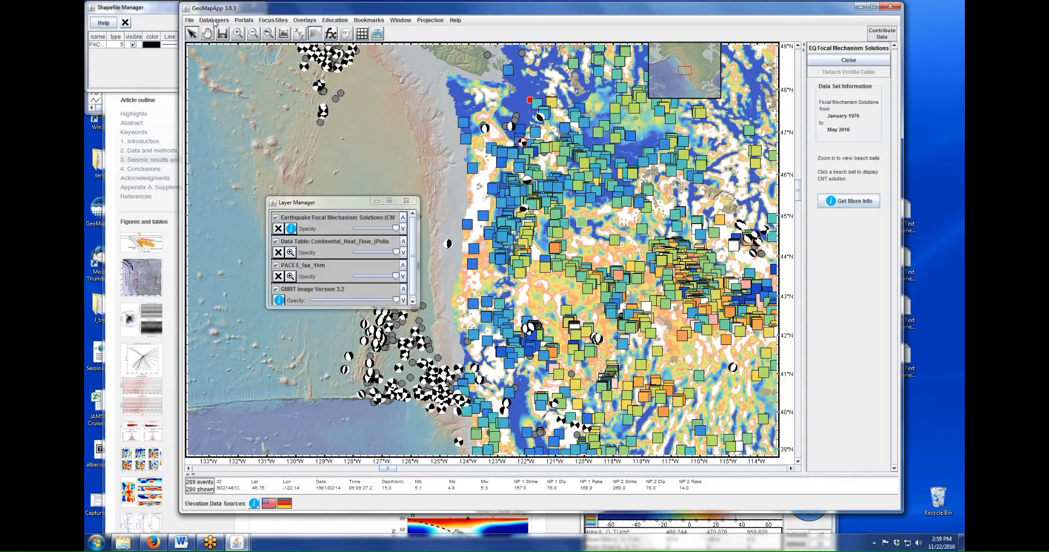
- Open an enlarged searchable data layers list, clear the Layer Manager out of its way, and expand the Geology category's Geological Maps
{"action": "left_click", "coordinate": [214, 22]}
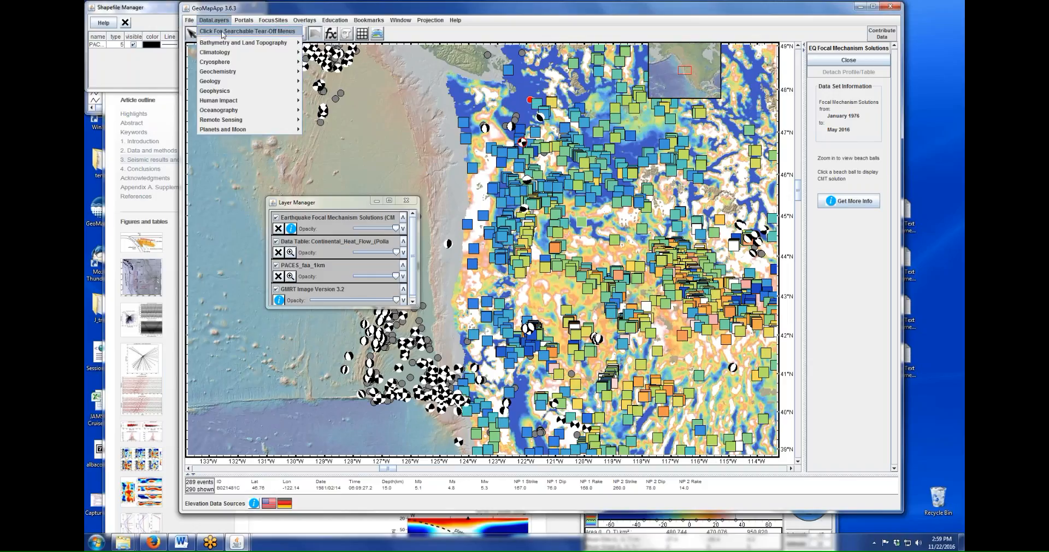
{"action": "left_click", "coordinate": [236, 33]}
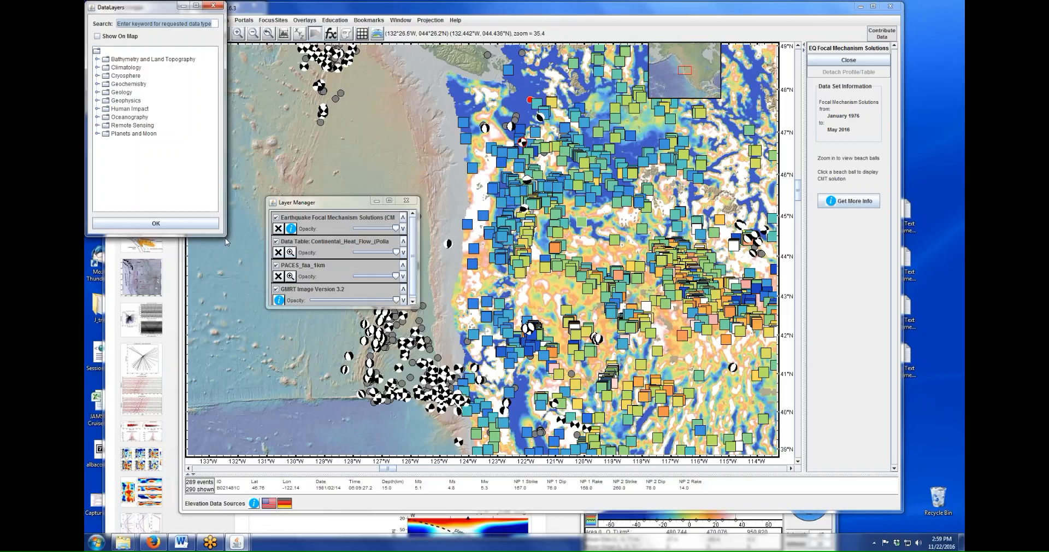
{"action": "left_click_drag", "start_coordinate": [225, 237], "coordinate": [390, 325]}
{"action": "left_click_drag", "start_coordinate": [358, 203], "coordinate": [444, 370]}
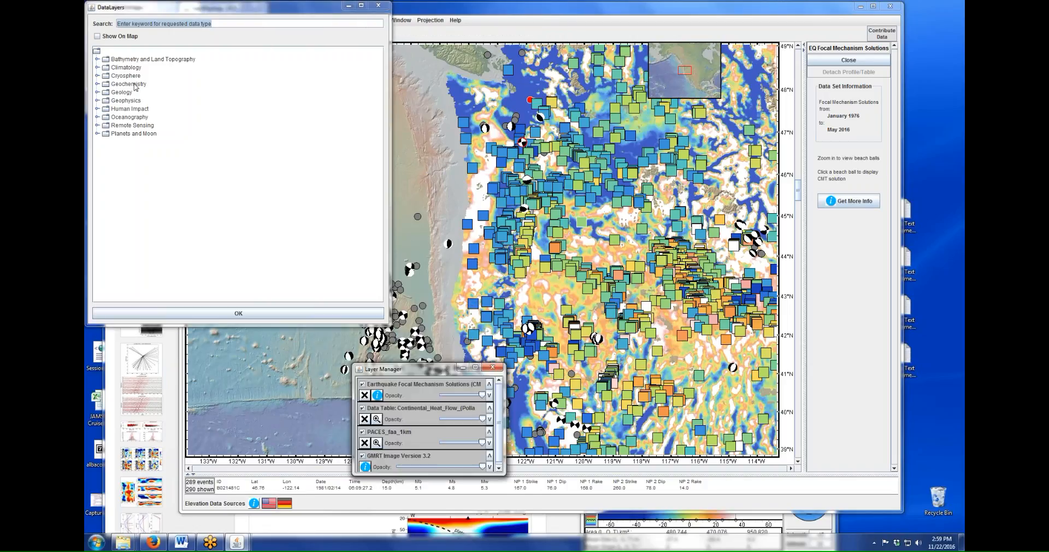
{"action": "left_click", "coordinate": [98, 84]}
{"action": "left_click", "coordinate": [98, 84]}
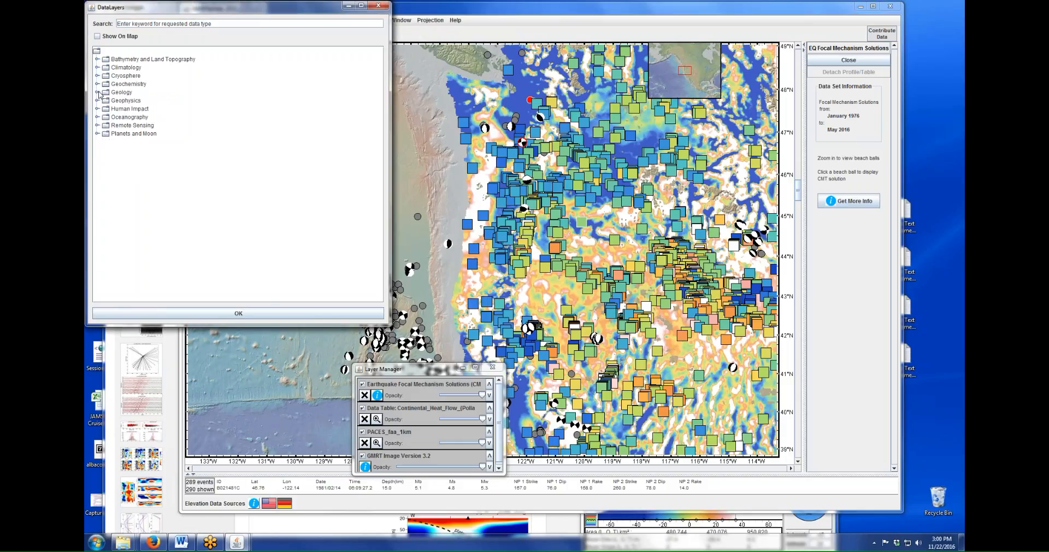
{"action": "left_click", "coordinate": [98, 93]}
{"action": "left_click", "coordinate": [107, 101]}
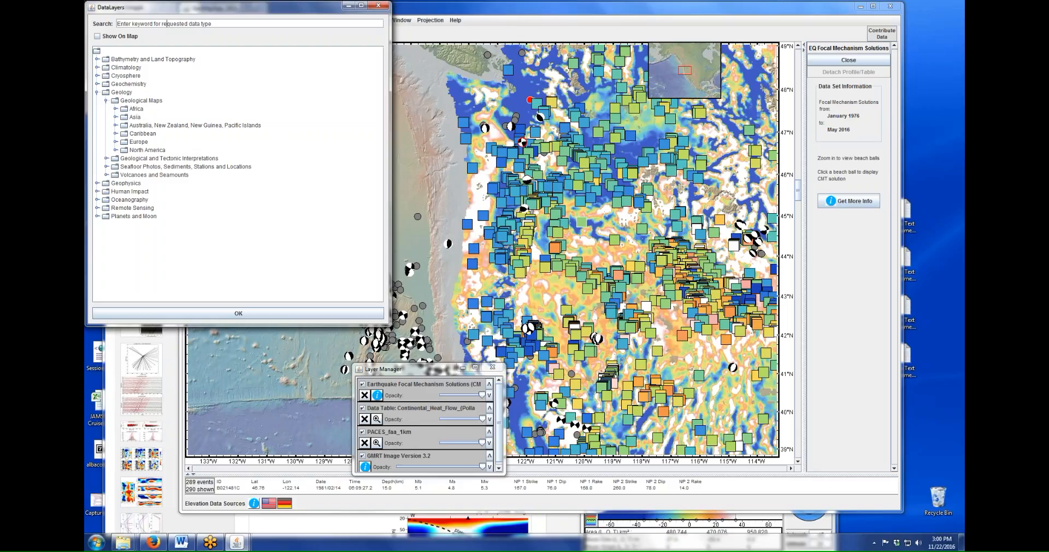
- Search the data layers by author surname for the Cascadia subduction slab depth dataset of the Juan De Fuca Plate
{"action": "left_click_drag", "start_coordinate": [218, 24], "coordinate": [115, 24]}
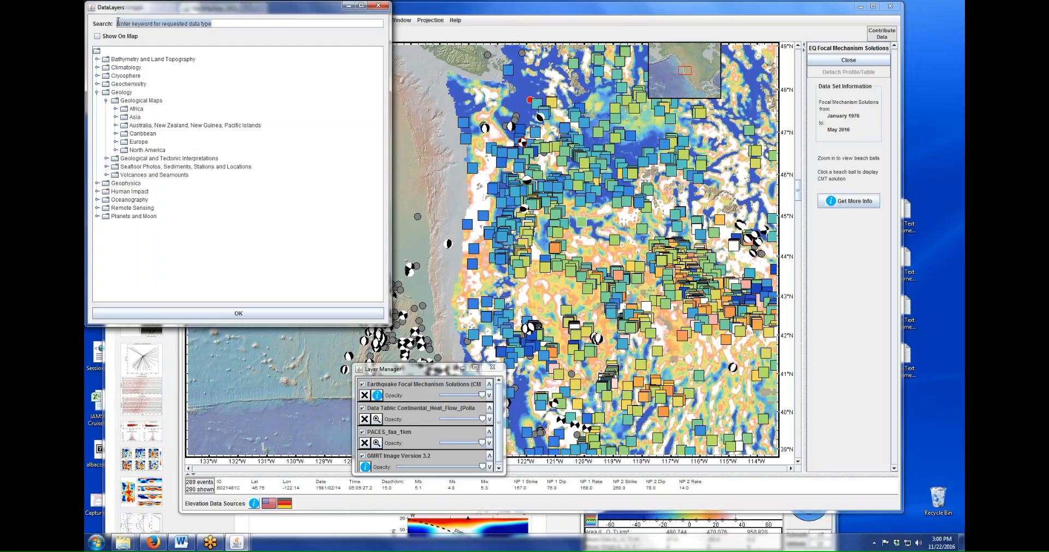
{"action": "type", "text": "mcc"}
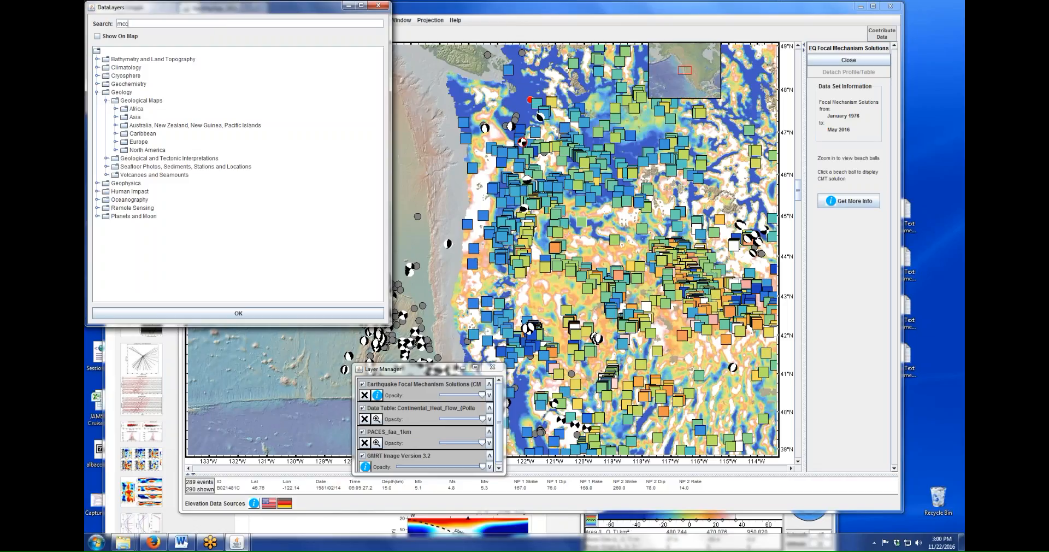
{"action": "type", "text": "rory"}
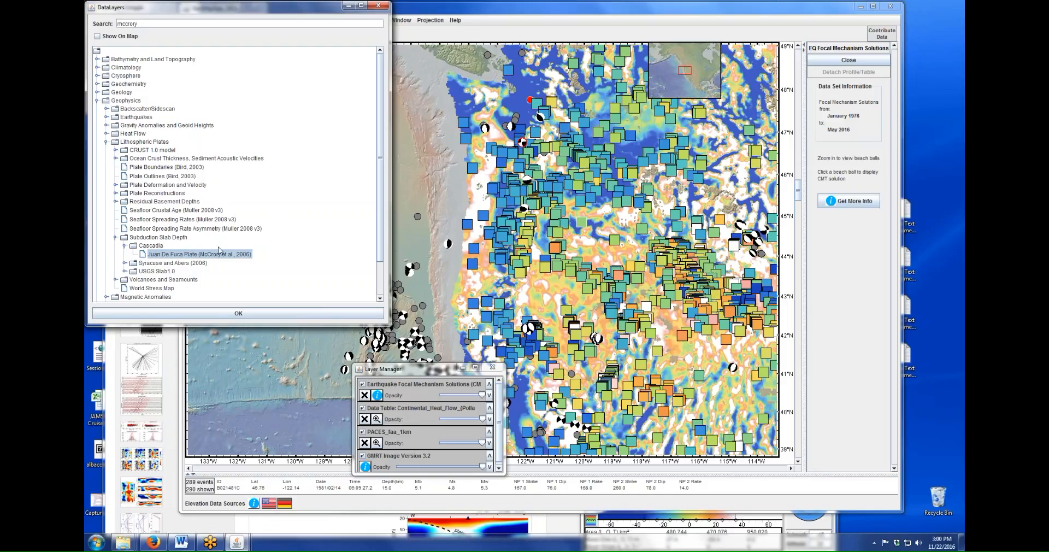
- Review the grid and image formats for saving the map window, with the JPEG (smallest filesize) image option selected
{"action": "left_click", "coordinate": [449, 9]}
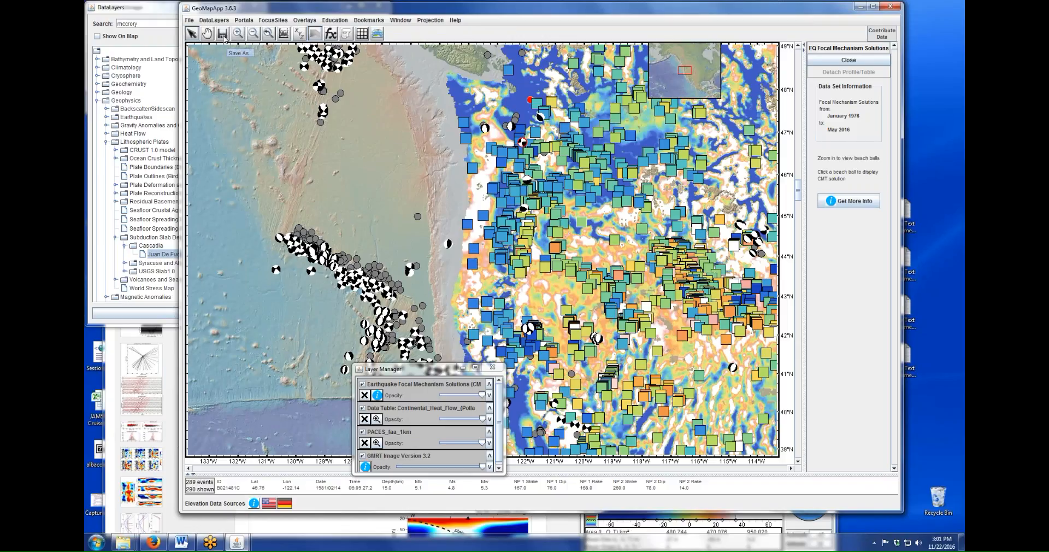
{"action": "left_click", "coordinate": [189, 20]}
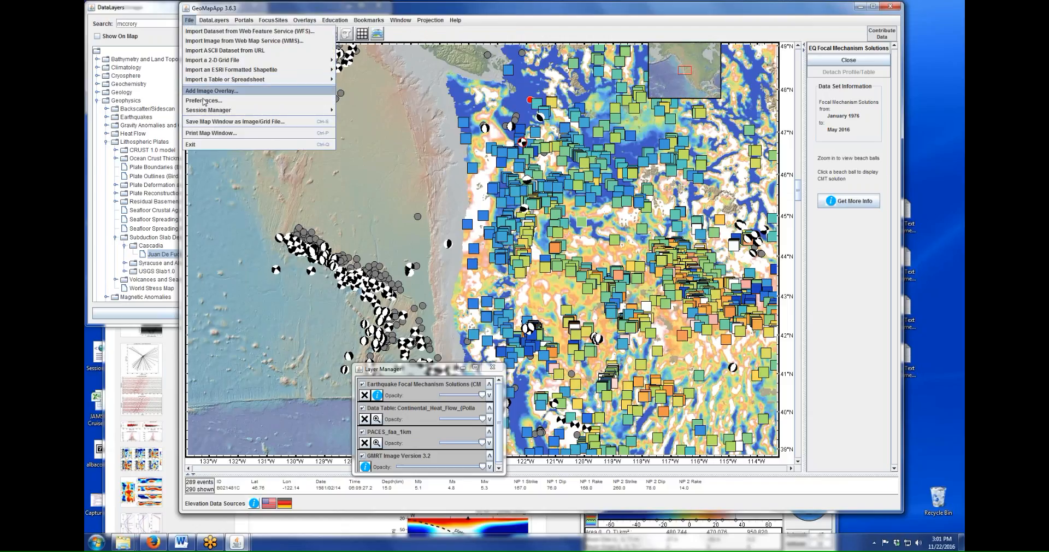
{"action": "left_click", "coordinate": [210, 124]}
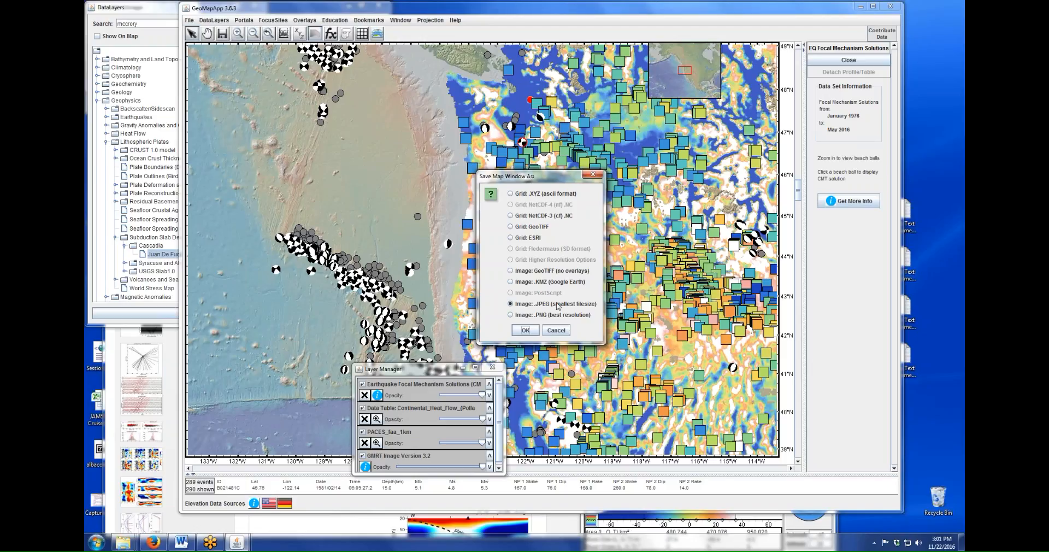
{"action": "left_click", "coordinate": [525, 330]}
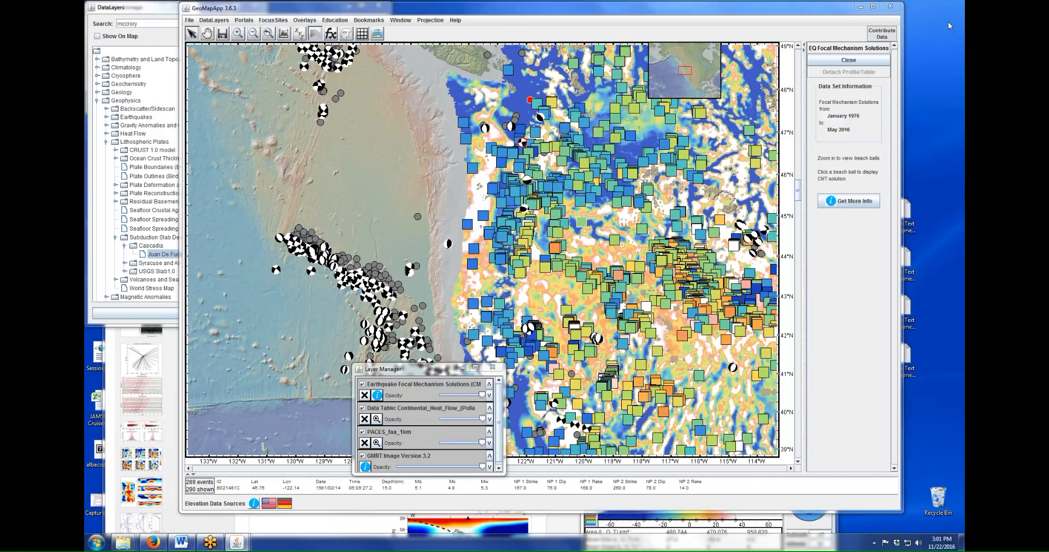
- Close the earthquake focal mechanisms layer and the open data tables, including the continental heat flow table
{"action": "left_click", "coordinate": [849, 60]}
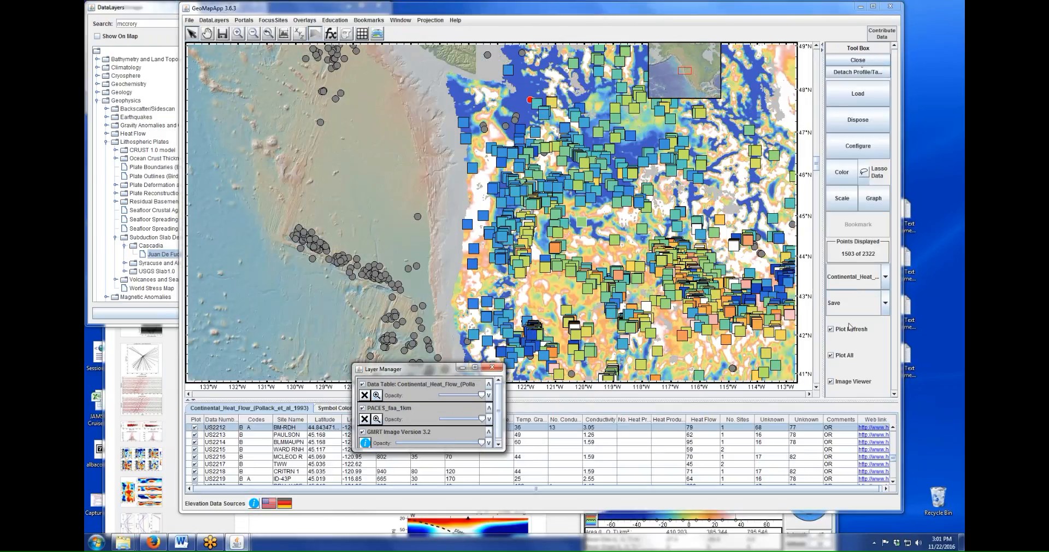
{"action": "left_click", "coordinate": [884, 278]}
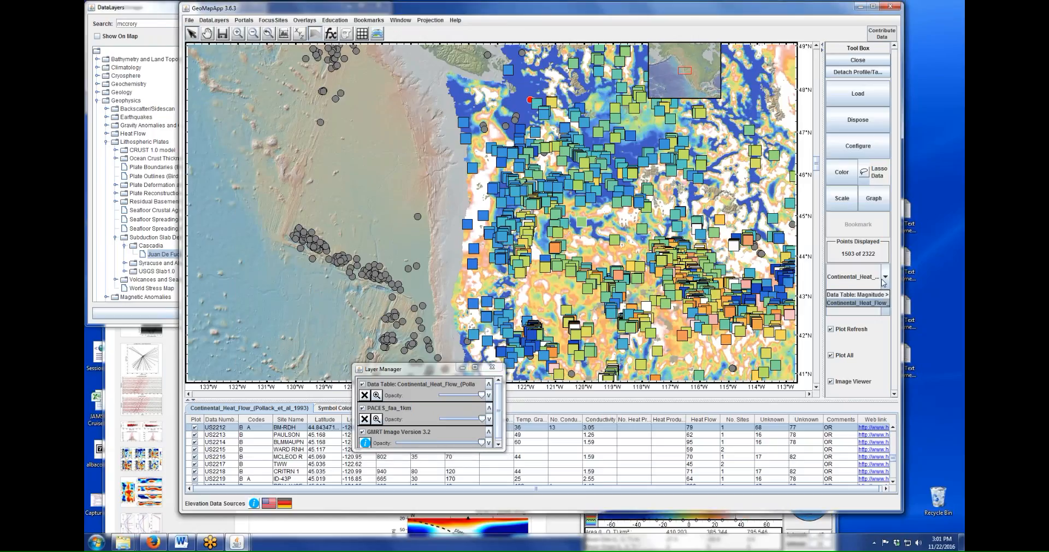
{"action": "left_click", "coordinate": [860, 62]}
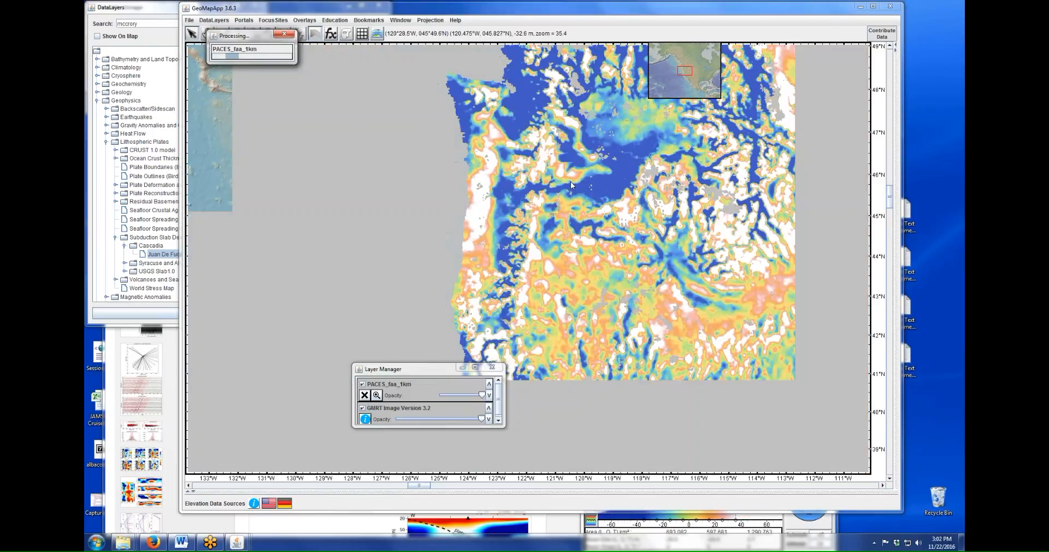
- Load the EarthChem: Cascadia (as of Sept. 2016) geochemistry dataset and plot all of its records
{"action": "left_click", "coordinate": [97, 100]}
{"action": "left_click", "coordinate": [97, 84]}
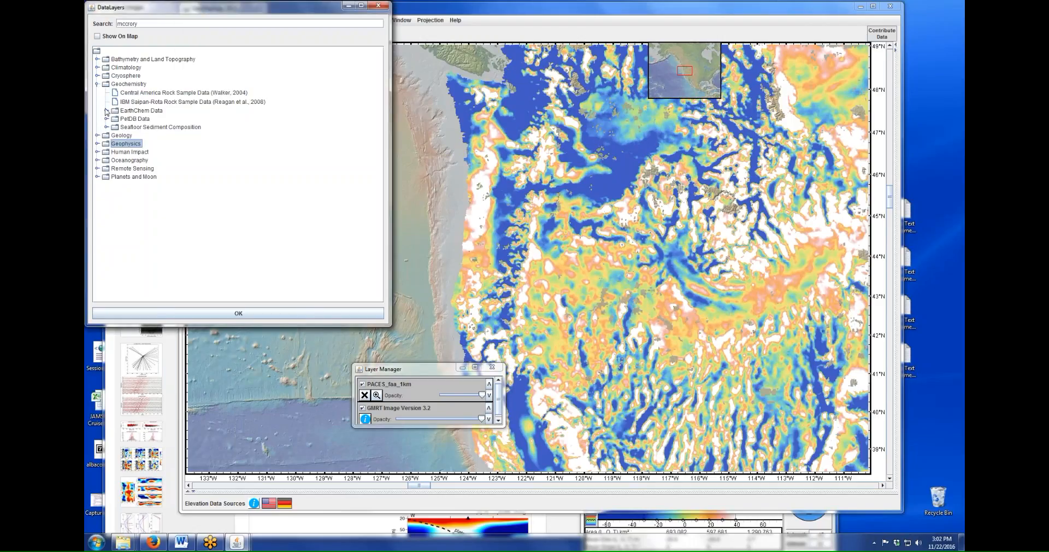
{"action": "left_click", "coordinate": [107, 111]}
{"action": "left_click", "coordinate": [138, 138]}
{"action": "left_click", "coordinate": [335, 311]}
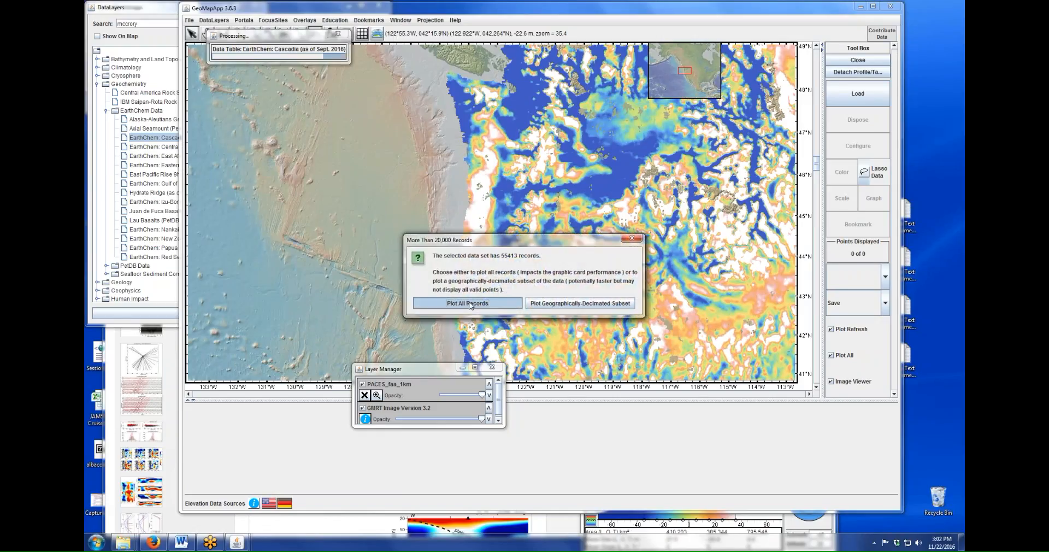
{"action": "left_click", "coordinate": [481, 302]}
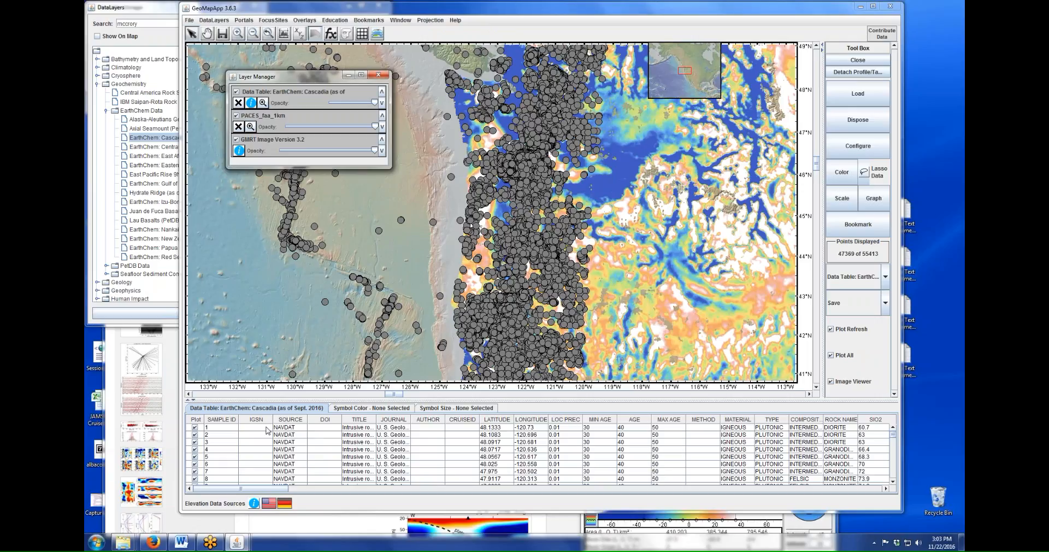
- Select the first seven samples in the EarthChem Cascadia table and look through their chemistry columns
{"action": "left_click", "coordinate": [283, 428]}
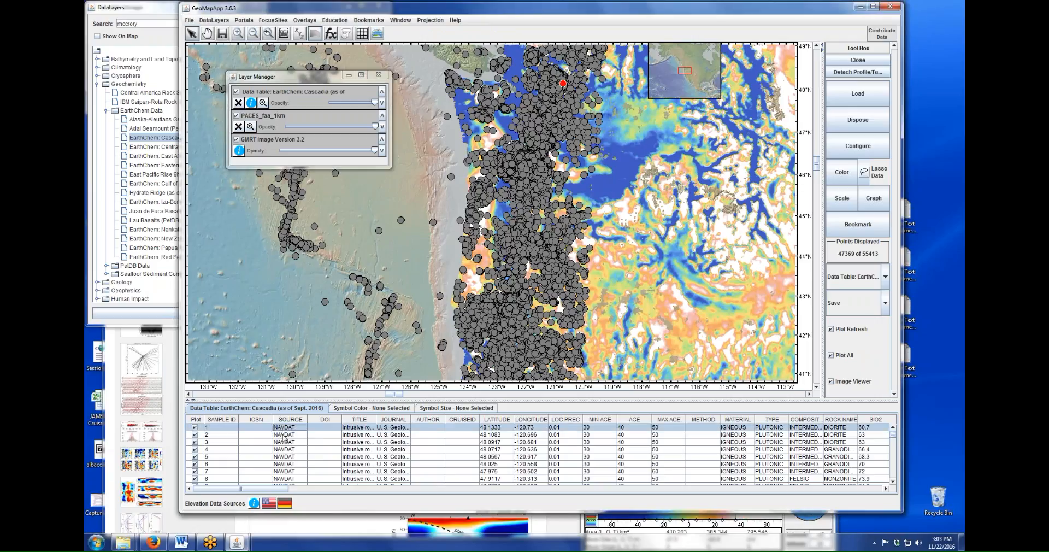
{"action": "left_click", "coordinate": [283, 442], "text": "shift"}
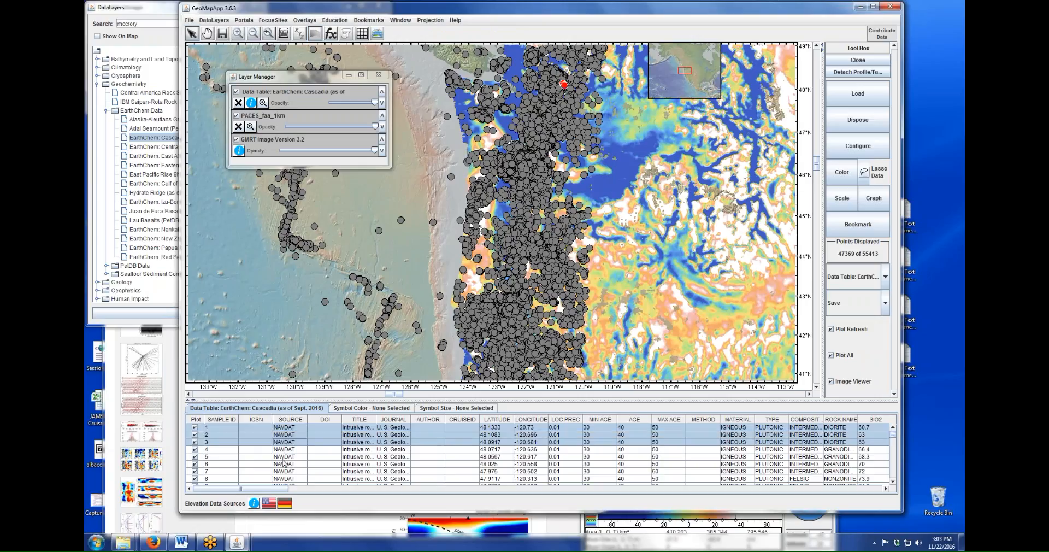
{"action": "left_click", "coordinate": [283, 457], "text": "shift"}
{"action": "left_click", "coordinate": [285, 472], "text": "shift"}
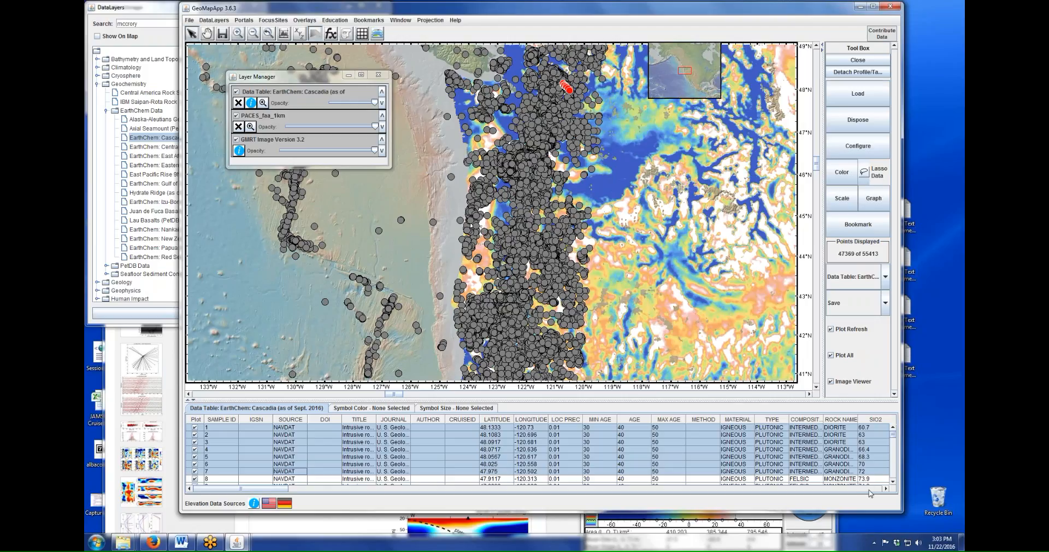
{"action": "left_click", "coordinate": [870, 489]}
{"action": "left_click", "coordinate": [869, 489]}
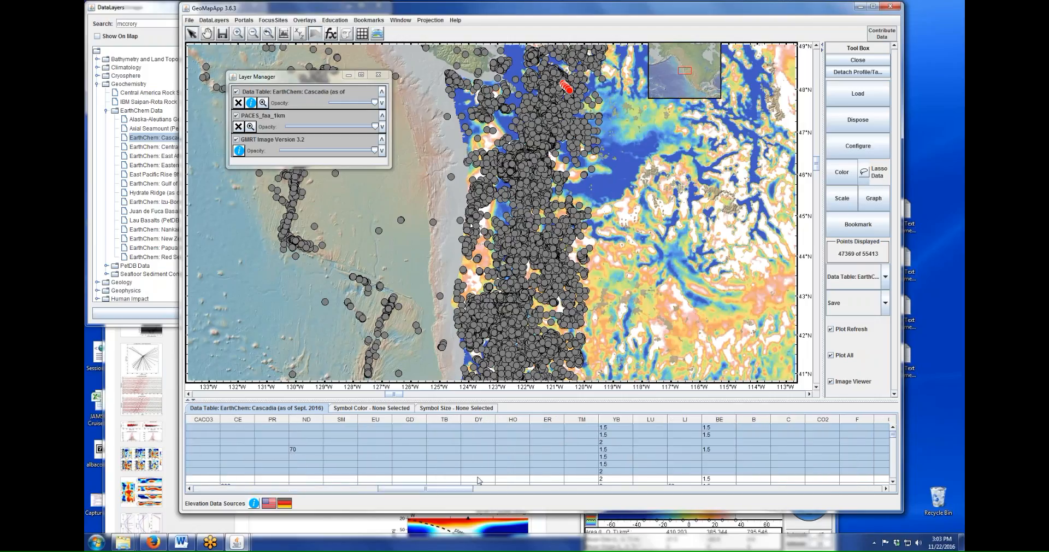
{"action": "left_click", "coordinate": [366, 489]}
{"action": "left_click", "coordinate": [277, 490]}
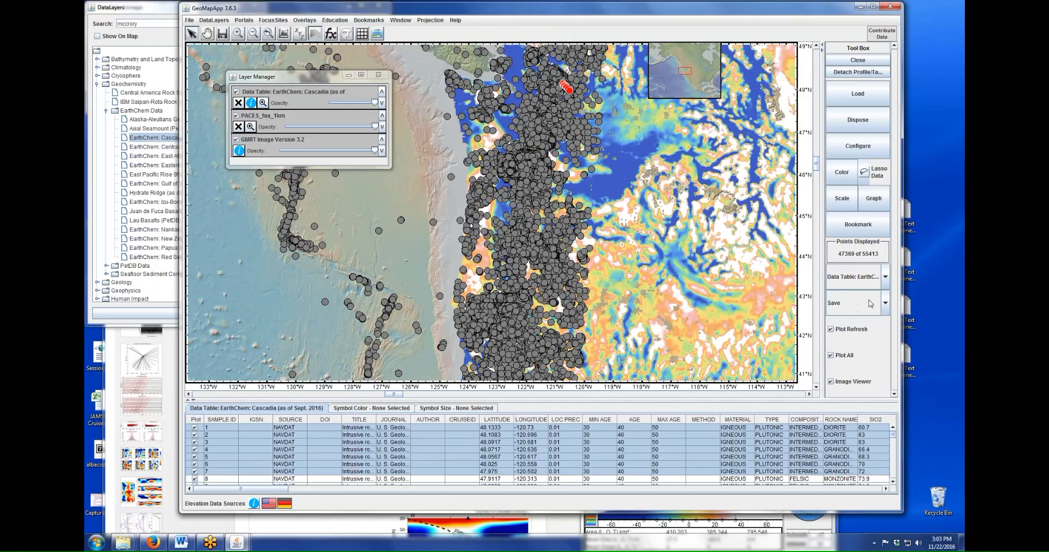
- Review the file formats available for saving the plotted data or the selected samples
{"action": "left_click", "coordinate": [885, 304]}
{"action": "scroll", "coordinate": [887, 334], "scroll_direction": "down", "scroll_amount": 2}
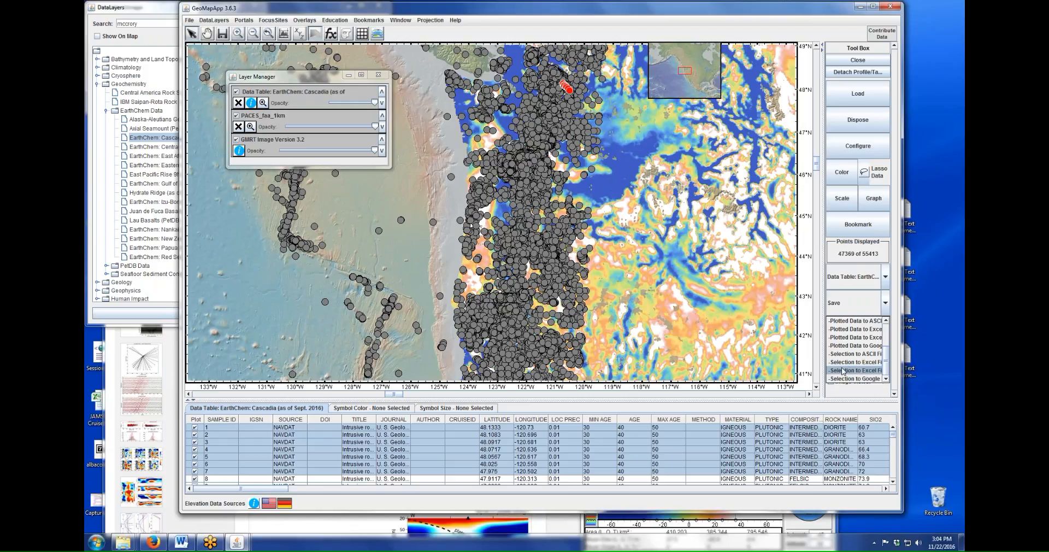
{"action": "left_click", "coordinate": [554, 246]}
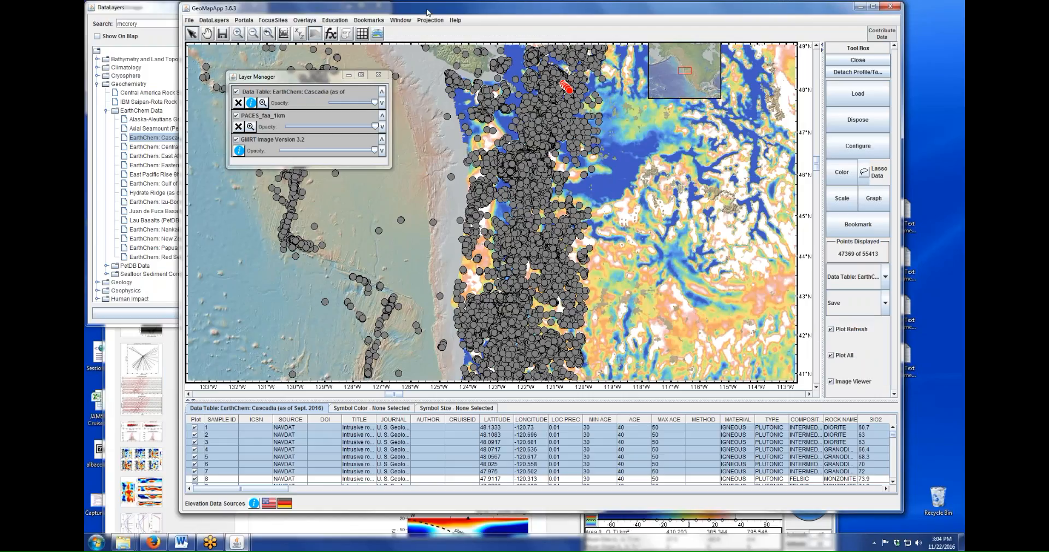
- Switch to Firefox and browse the topics on the GeoMapApp Tutorials page
{"action": "left_click_drag", "start_coordinate": [426, 12], "coordinate": [366, 13]}
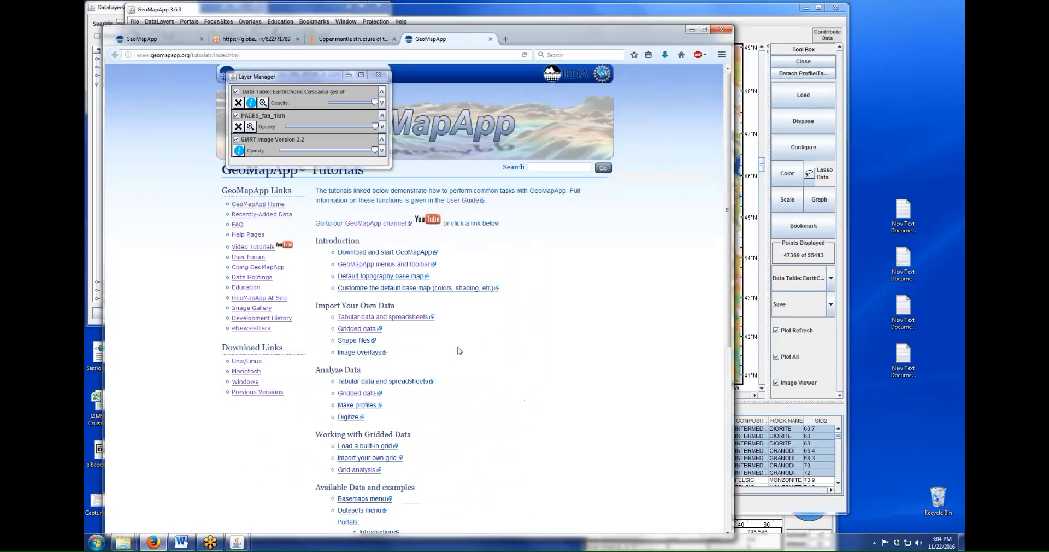
{"action": "scroll", "coordinate": [457, 351], "scroll_direction": "down", "scroll_amount": 5}
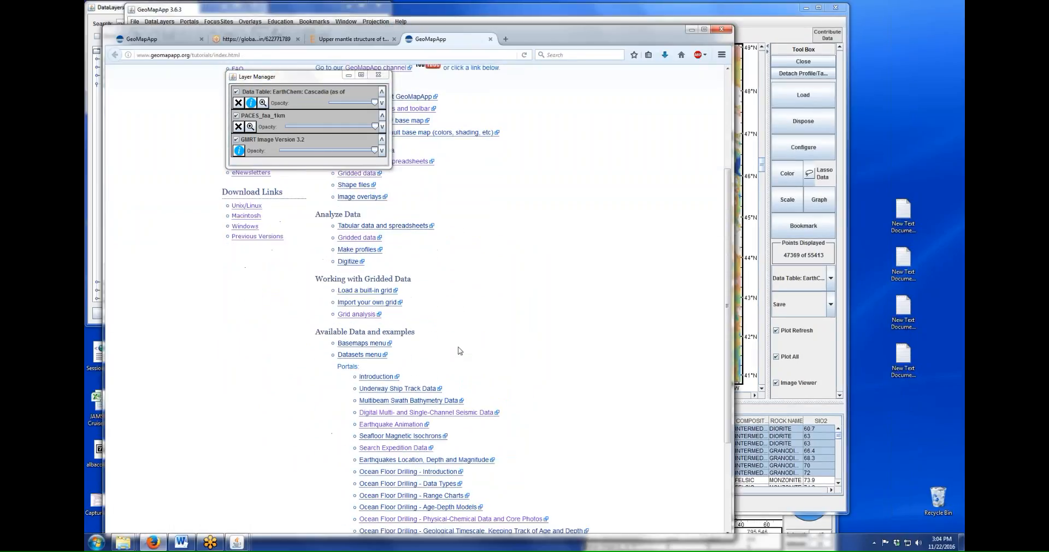
- Open the Digitize video tutorial under Analyze Data, pause it and skip ahead to preview the digitizing demonstration
{"action": "scroll", "coordinate": [437, 309], "scroll_direction": "up", "scroll_amount": 2}
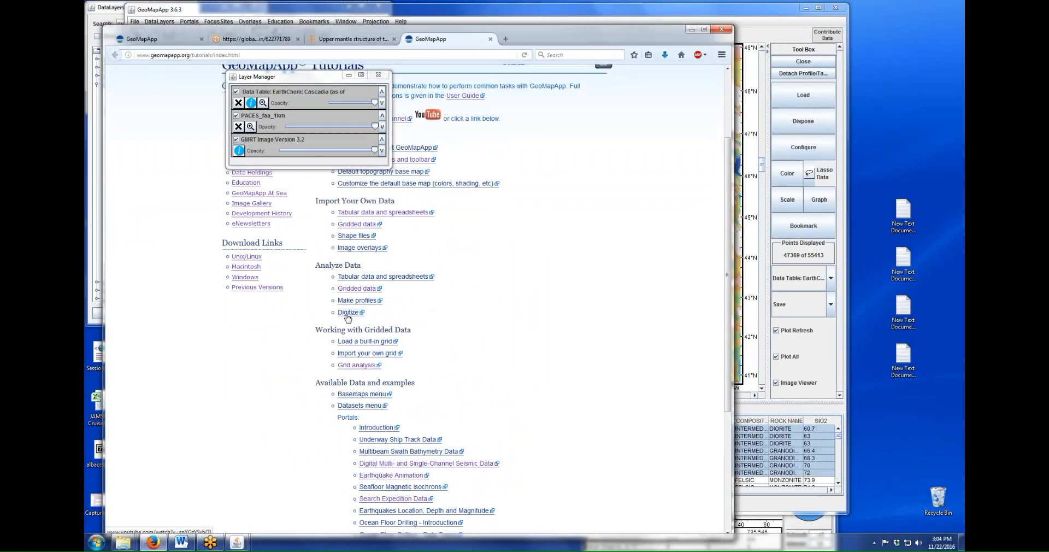
{"action": "left_click", "coordinate": [347, 312]}
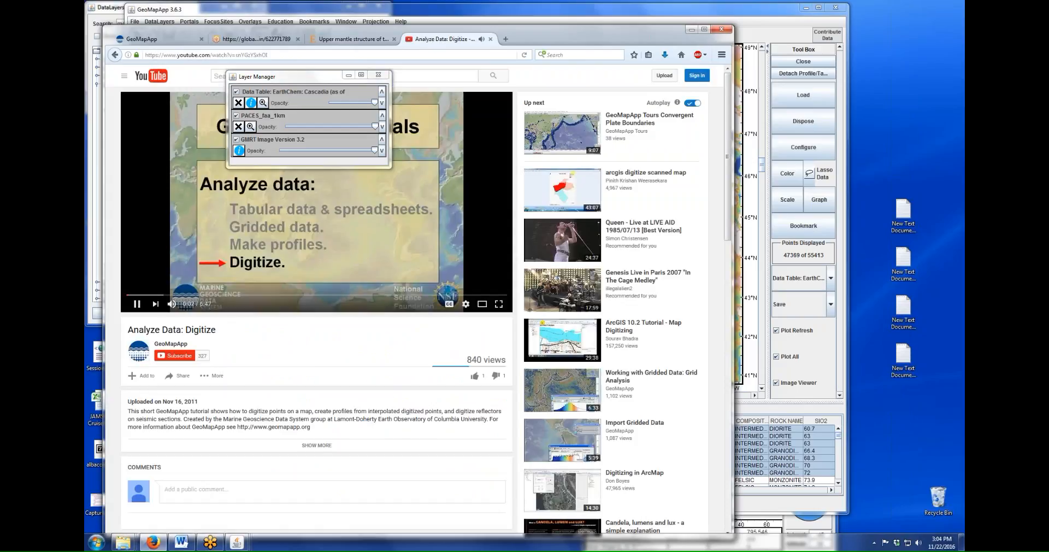
{"action": "left_click", "coordinate": [137, 304]}
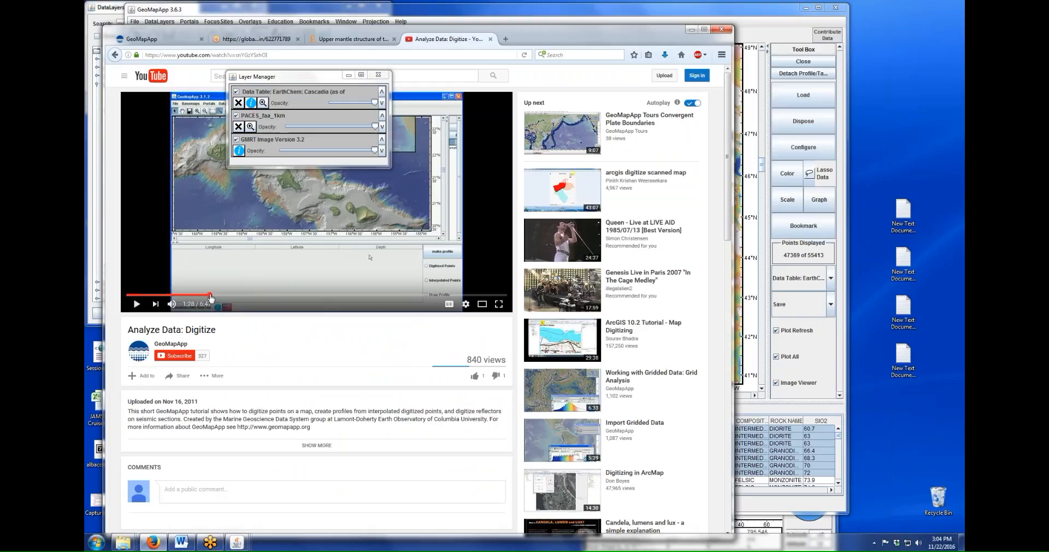
{"action": "left_click", "coordinate": [209, 295]}
{"action": "left_click", "coordinate": [289, 295]}
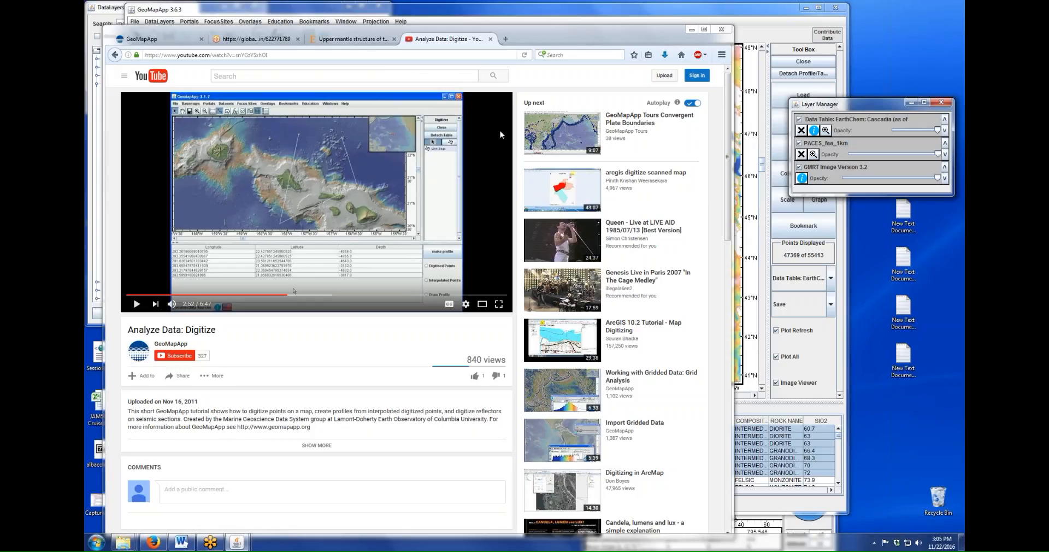
- Close the Digitize tutorial and the upper mantle structure article, and minimize Firefox to return to GeoMapApp
{"action": "left_click", "coordinate": [490, 39]}
{"action": "left_click", "coordinate": [490, 39]}
{"action": "left_click", "coordinate": [395, 39]}
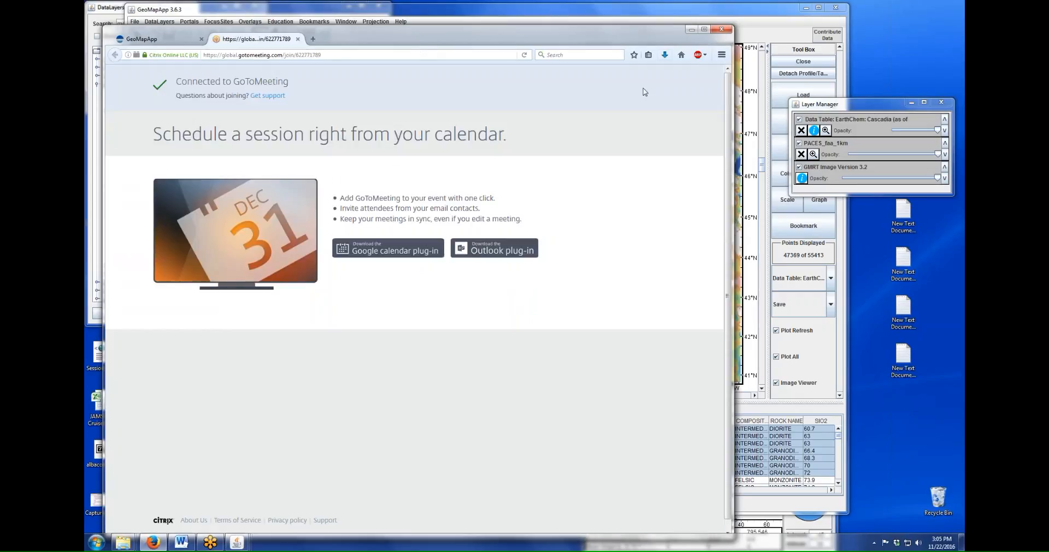
{"action": "left_click", "coordinate": [691, 30]}
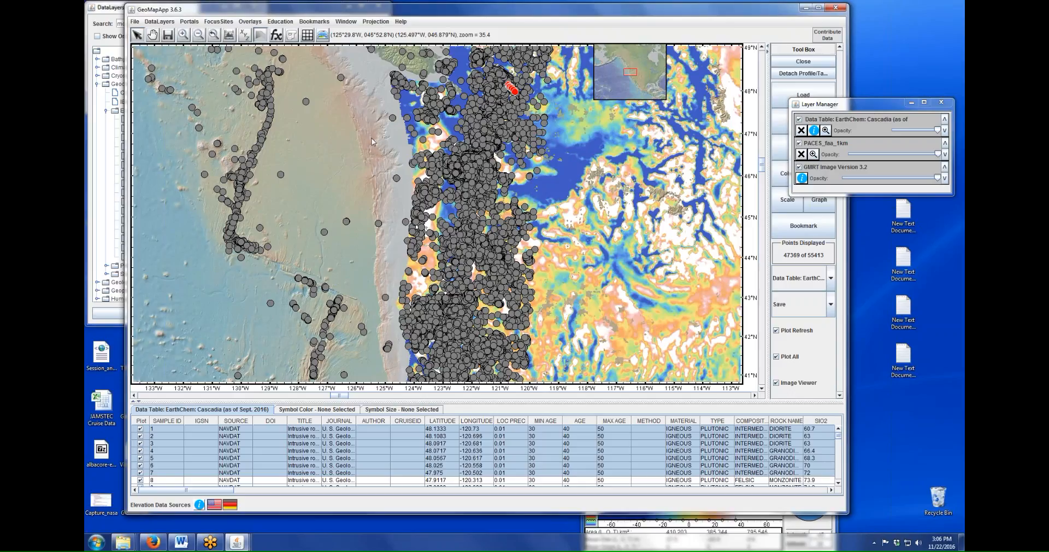
- Review the available help resources, including the video tutorials, user guide, and comments and suggestions options
{"action": "left_click", "coordinate": [401, 22]}
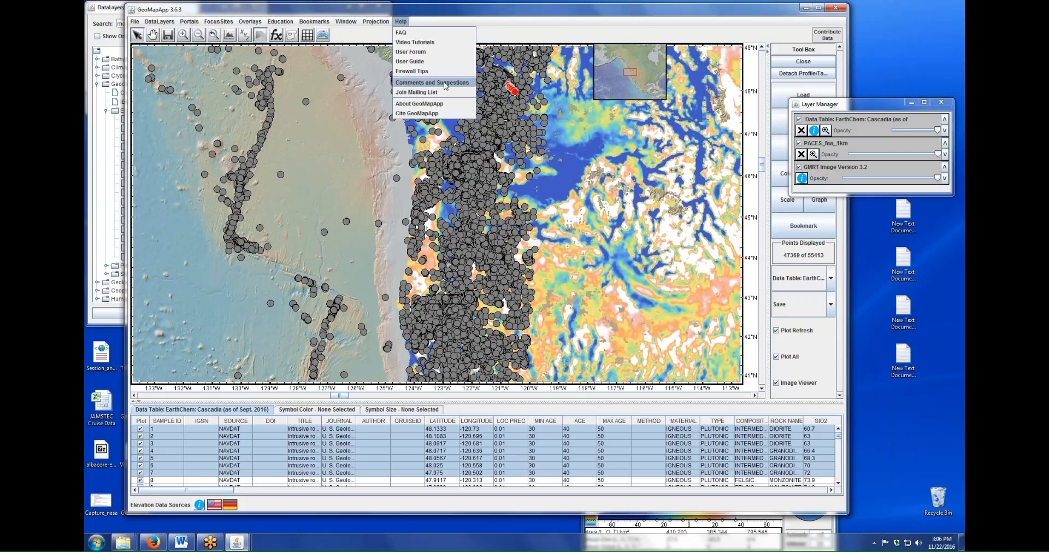